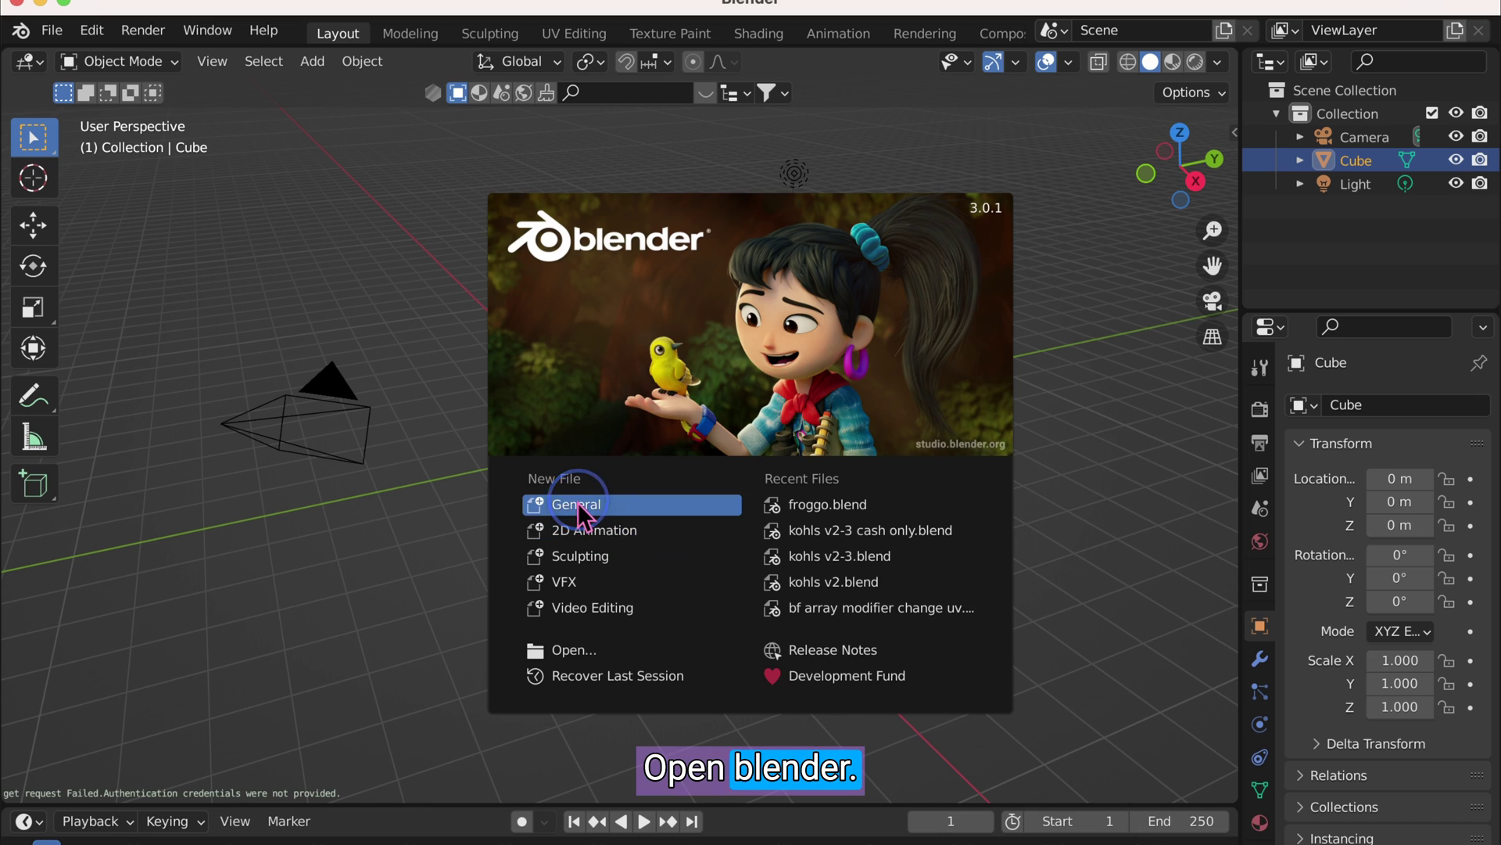
# Start a new General scene and delete the default cube
pyautogui.click(579, 504)
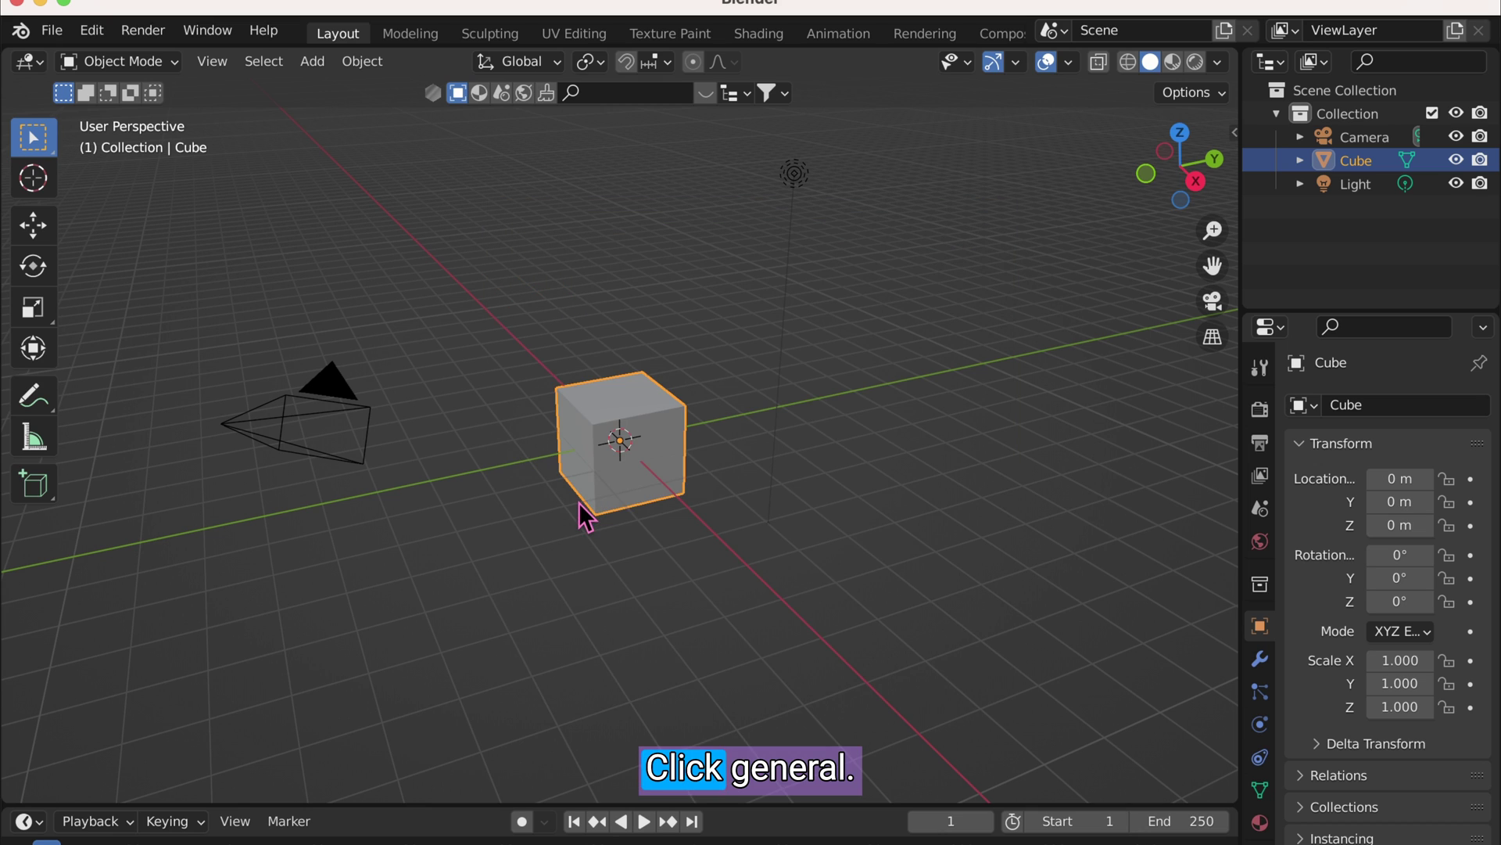
pyautogui.rightClick(617, 491)
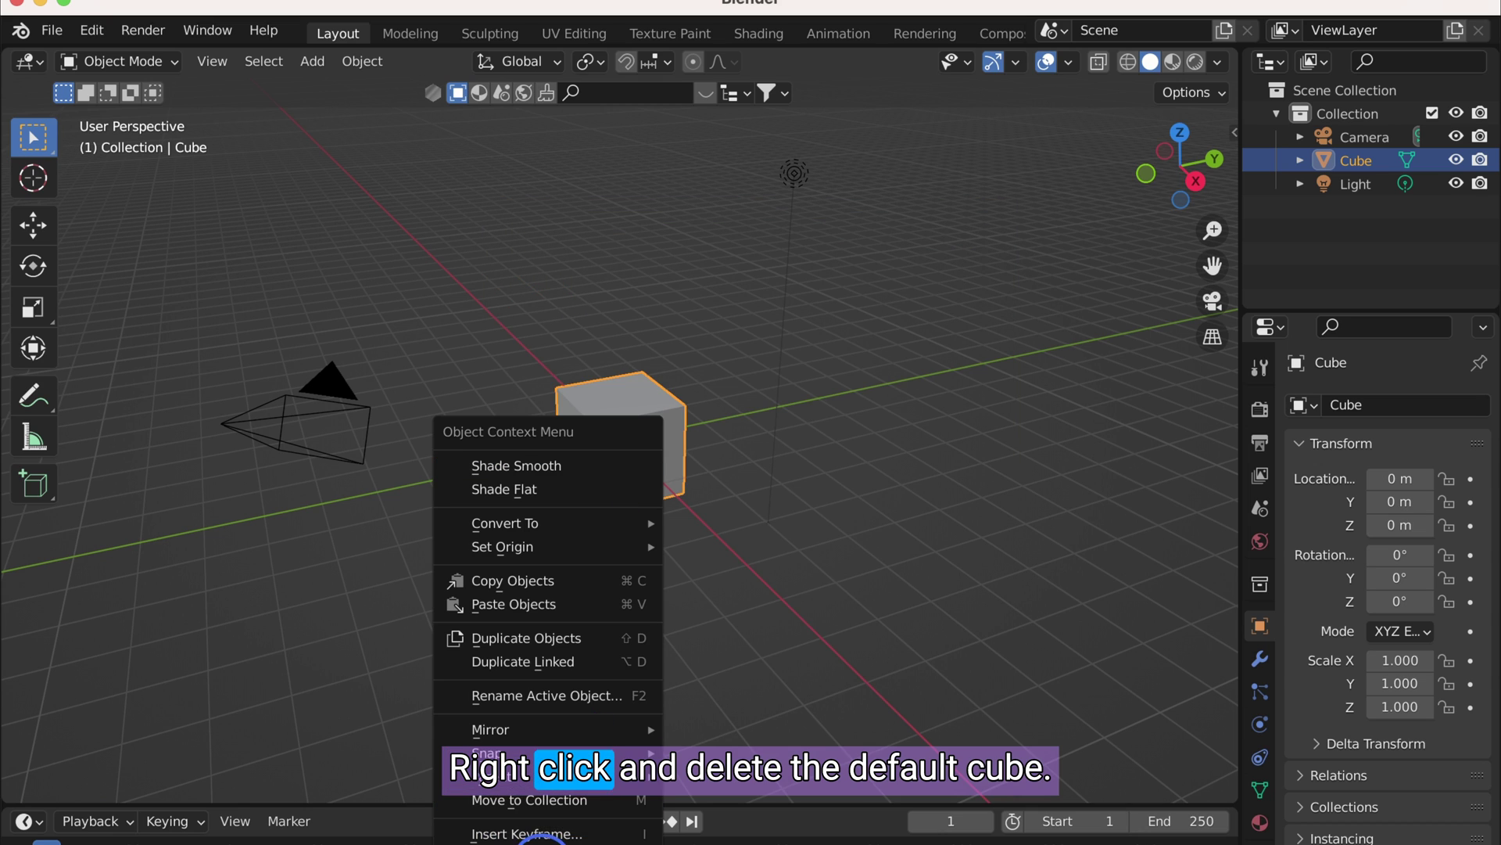
pyautogui.click(541, 841)
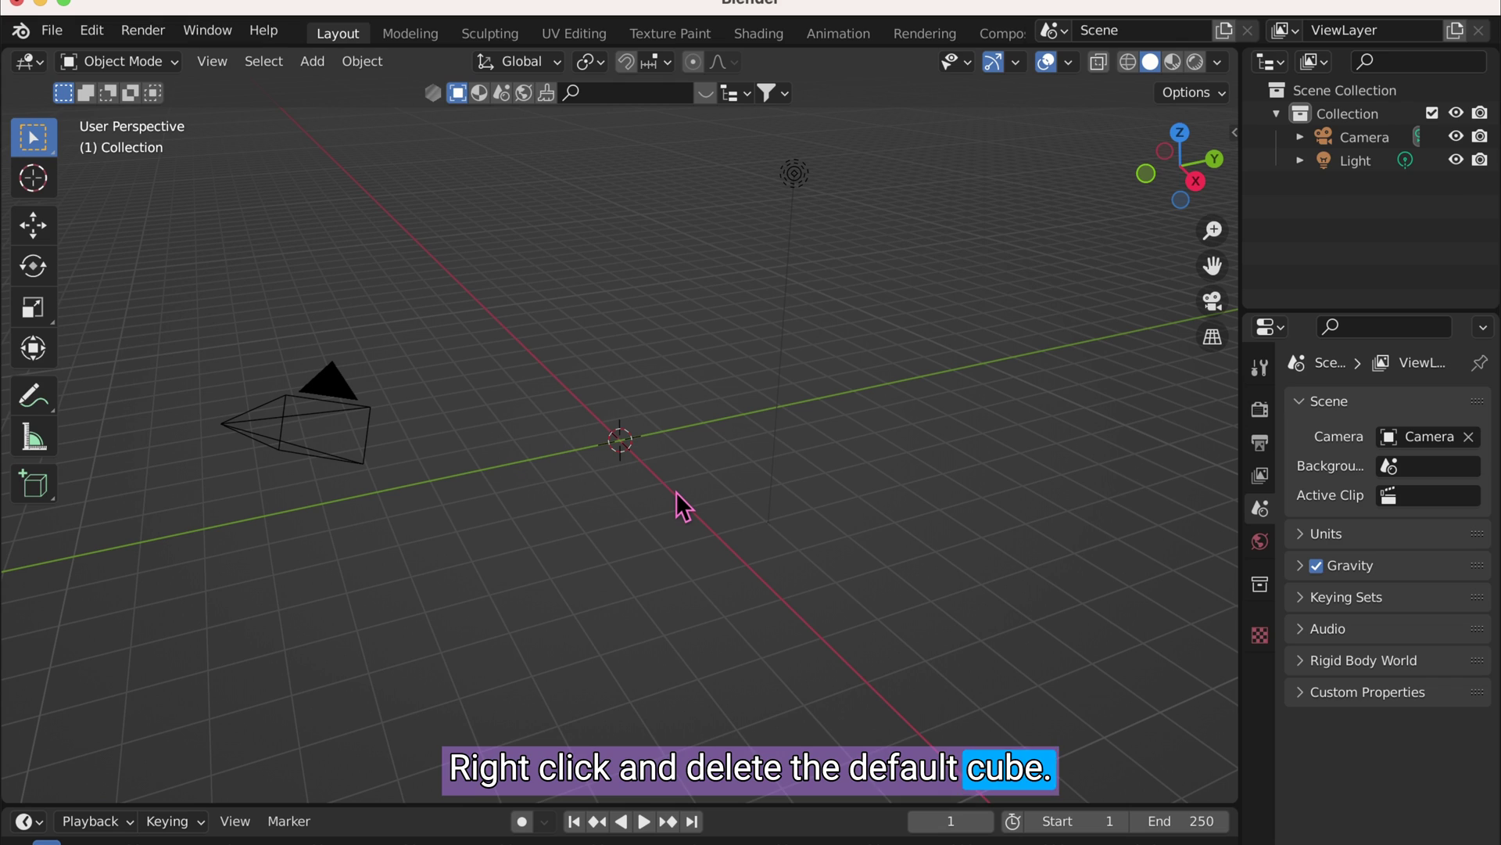
# Add a mesh plane at the scene origin
pyautogui.hotkey('shift', 'a')
pyautogui.moveTo(641, 358)
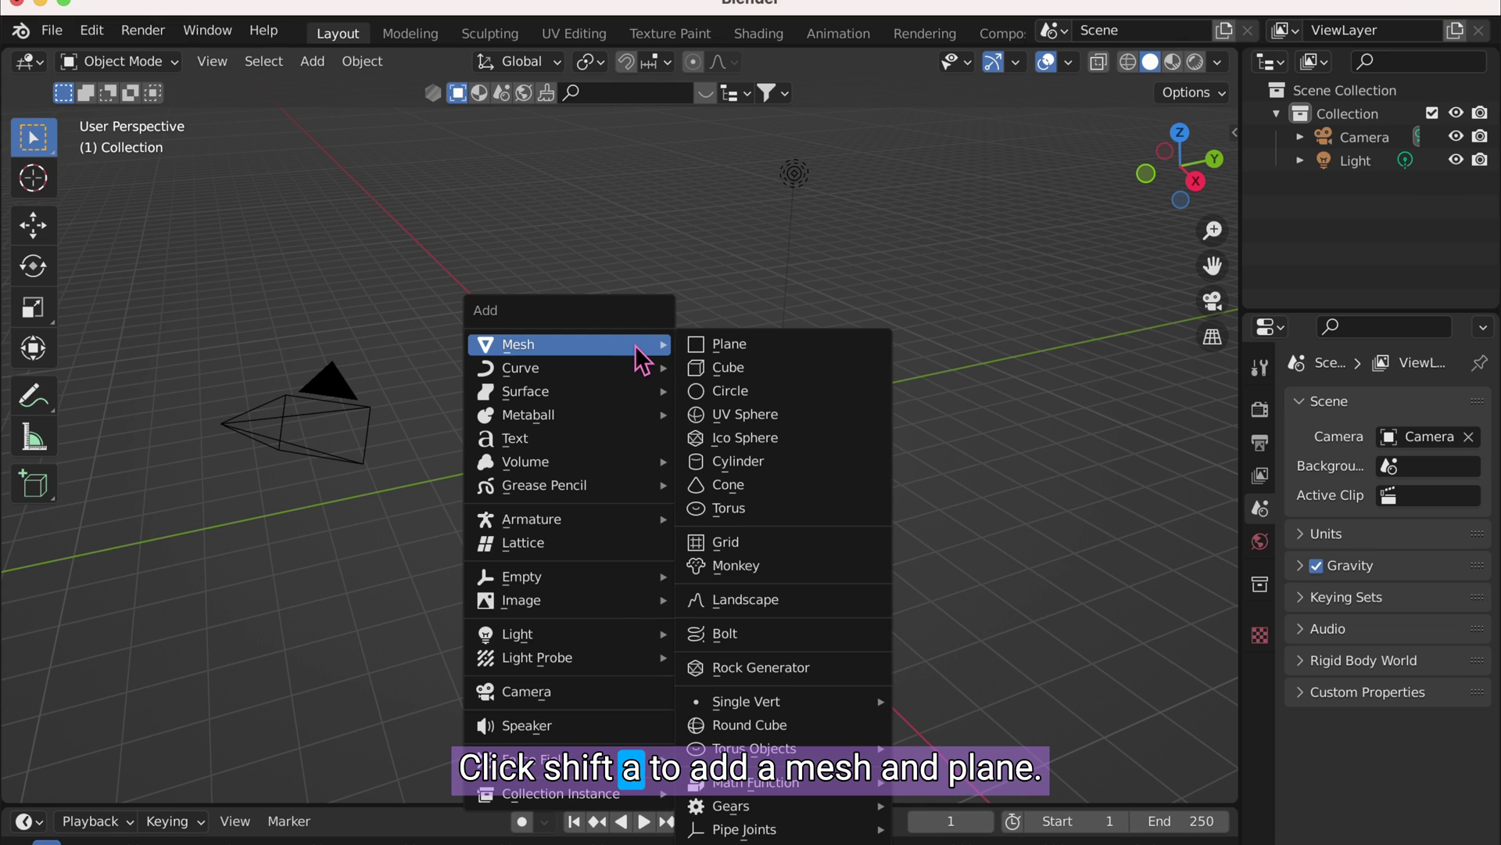
pyautogui.click(735, 344)
pyautogui.scroll(5, 783, 487)
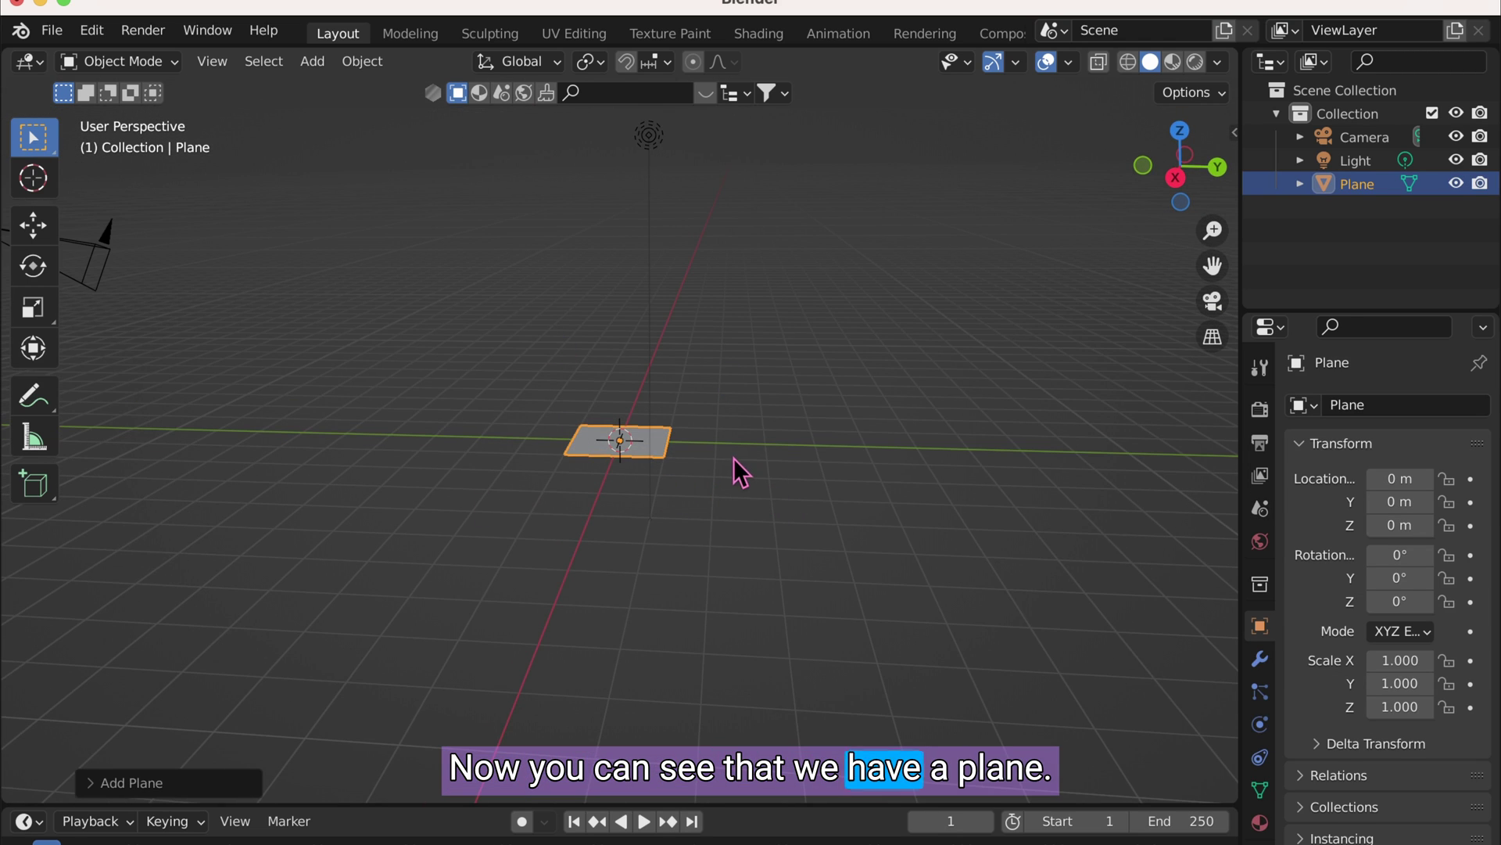
# Add a particle system to the plane with 20 particles and play the animation
pyautogui.moveTo(810, 471); pyautogui.dragTo(1114, 610, button='middle')
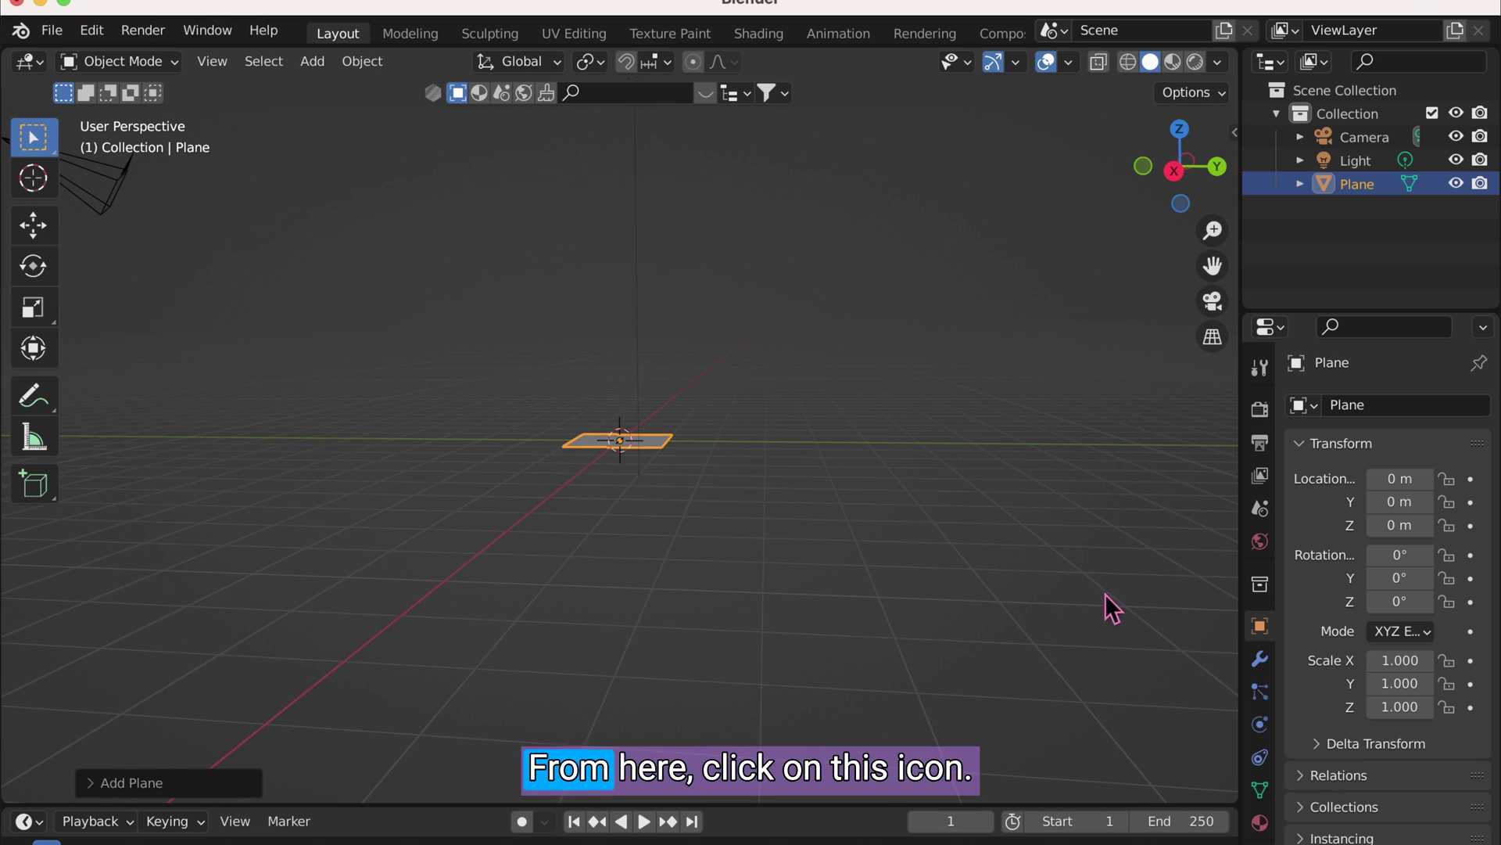
pyautogui.click(1260, 693)
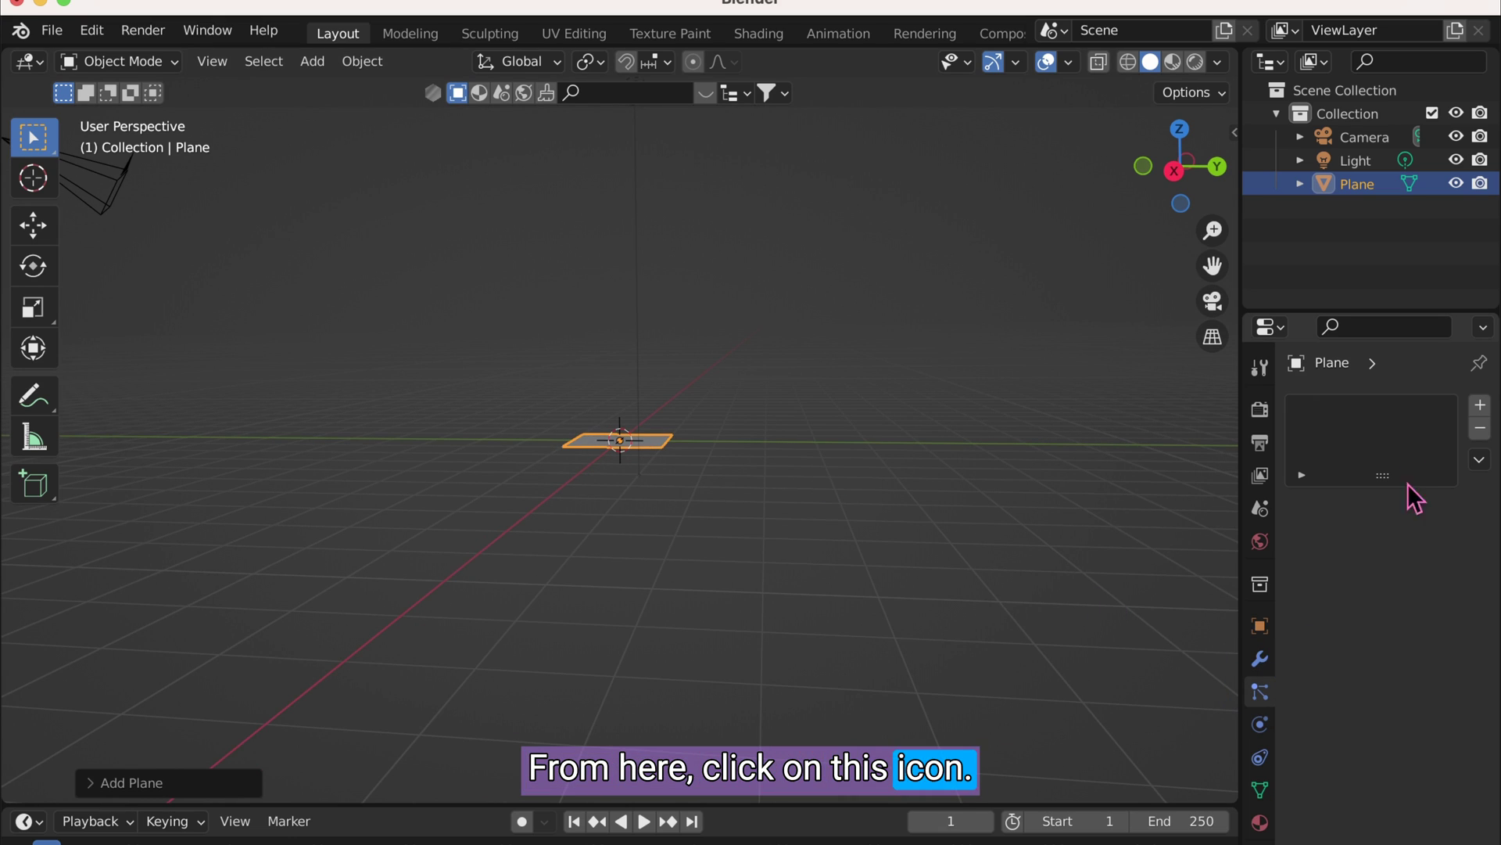
pyautogui.moveTo(1353, 307); pyautogui.dragTo(1364, 195)
pyautogui.click(1480, 287)
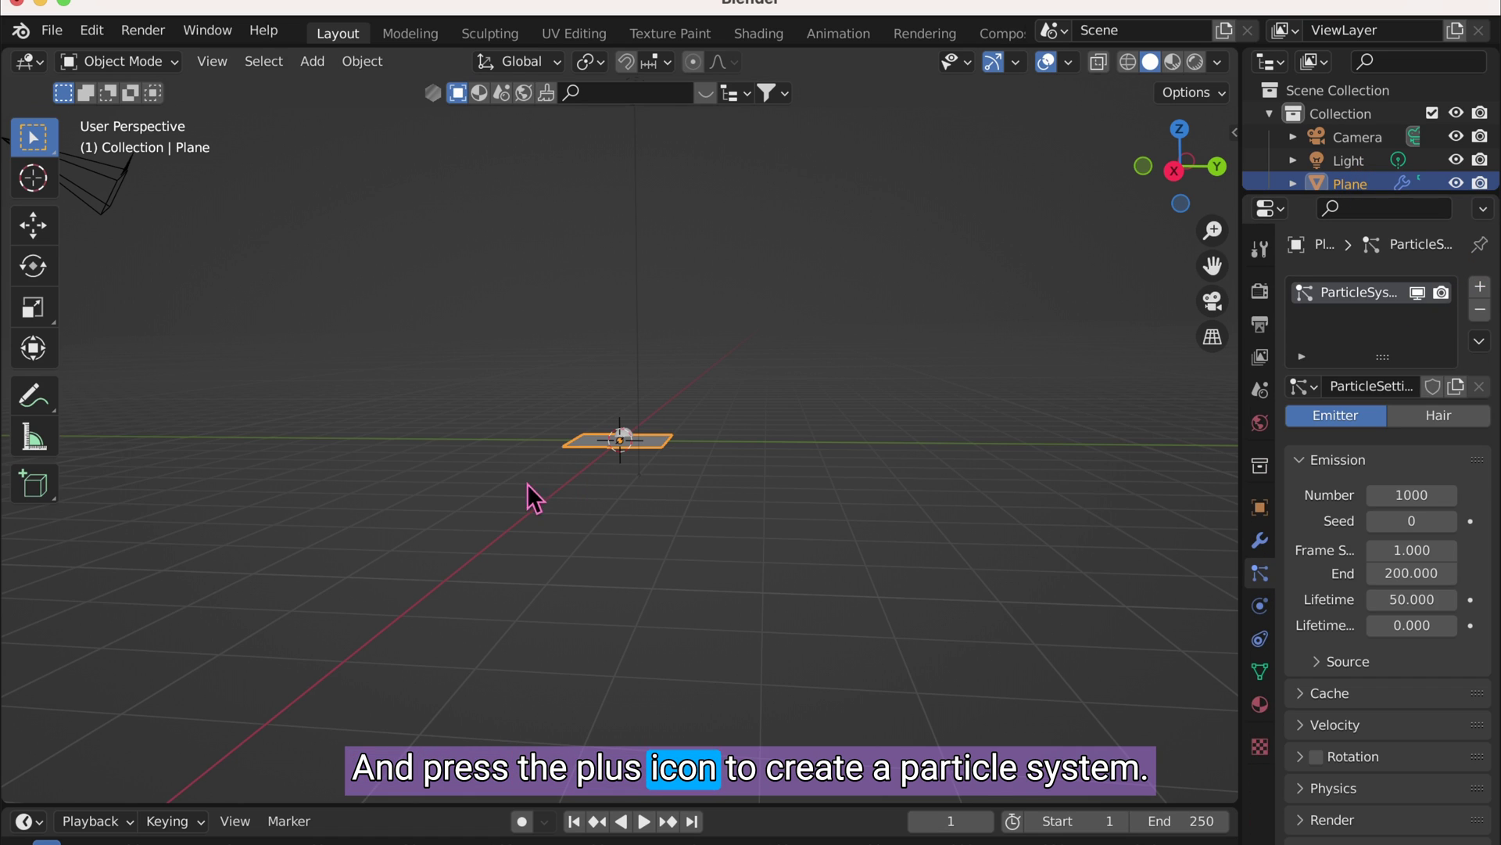
pyautogui.click(643, 821)
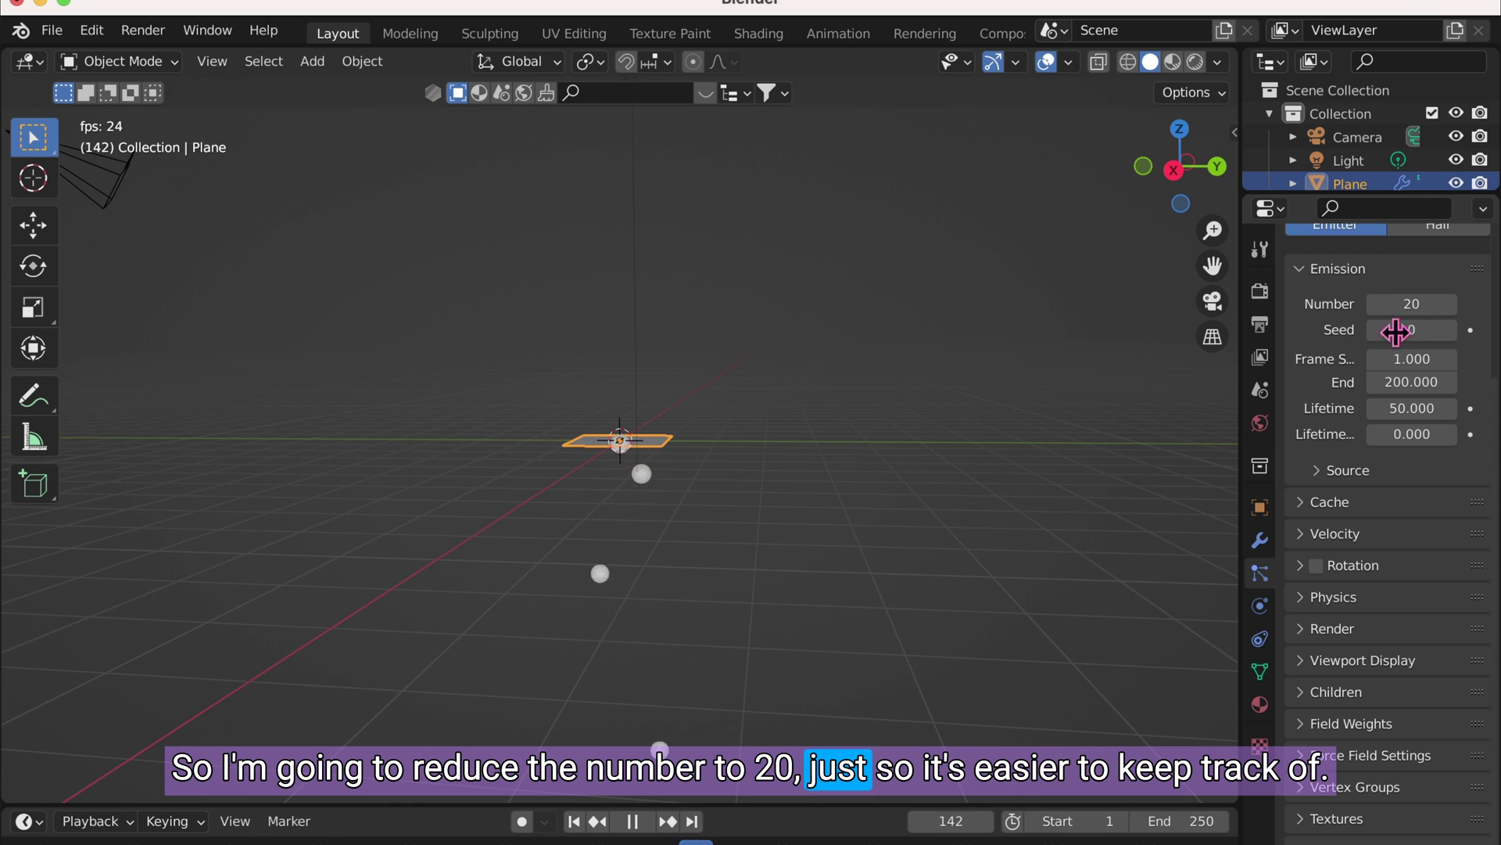
# Change the particle Render As setting from Halo to Object
pyautogui.click(1303, 627)
pyautogui.scroll(-4, 1393, 631)
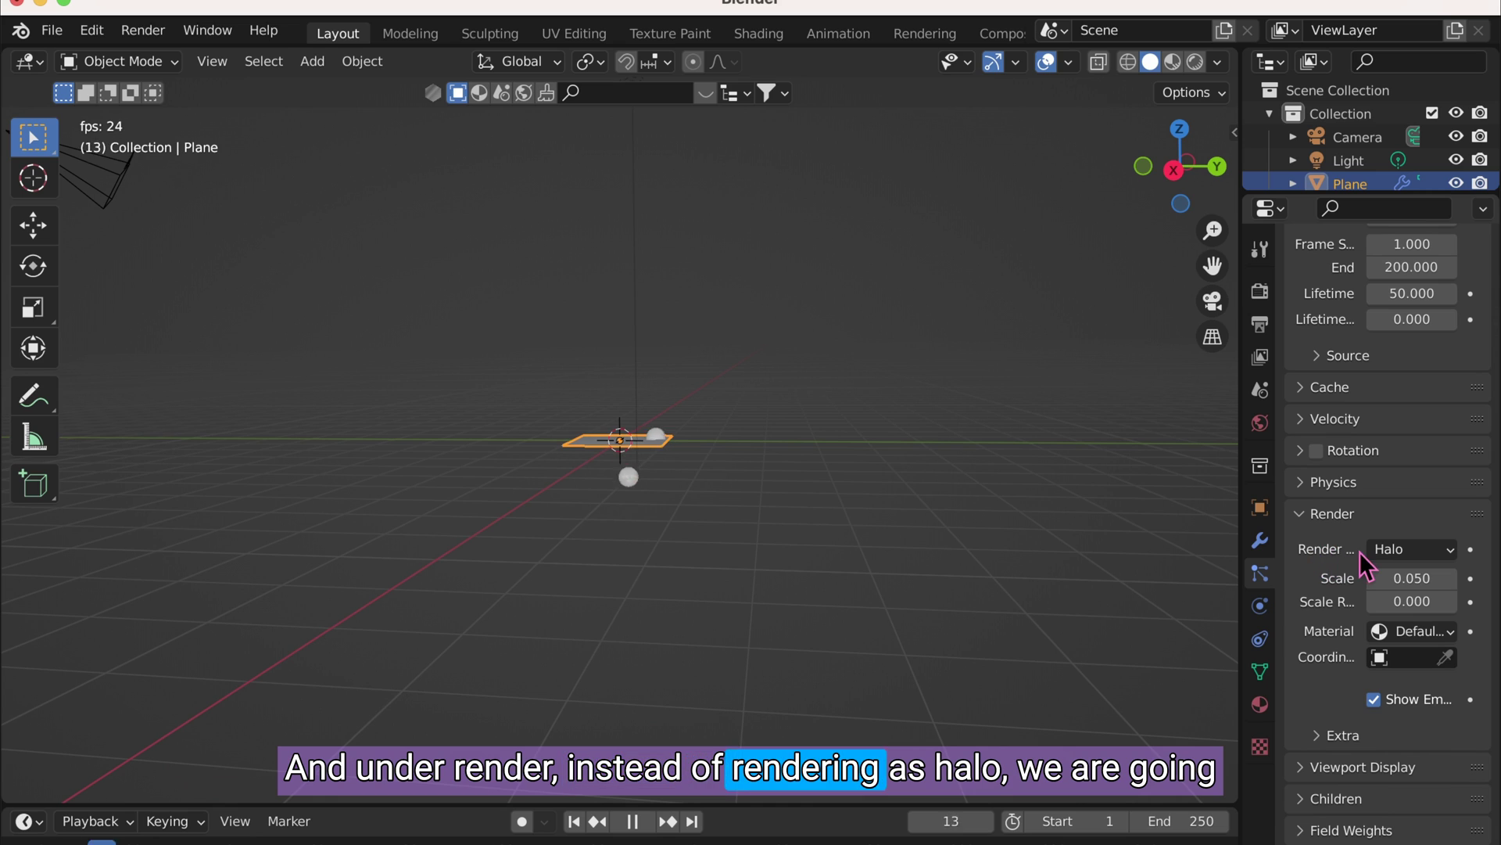
pyautogui.click(1402, 550)
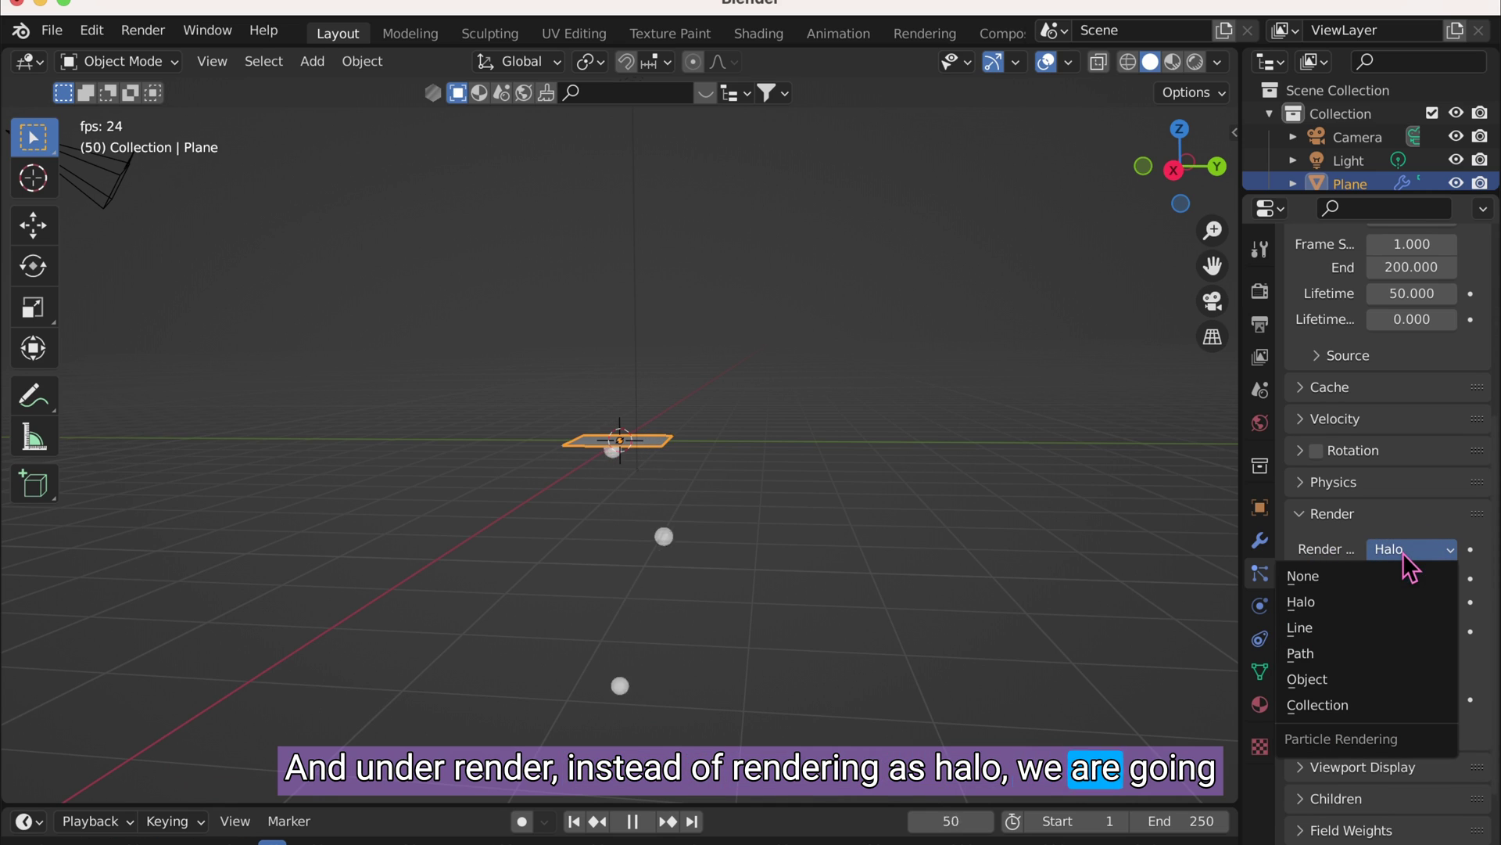
pyautogui.click(1327, 678)
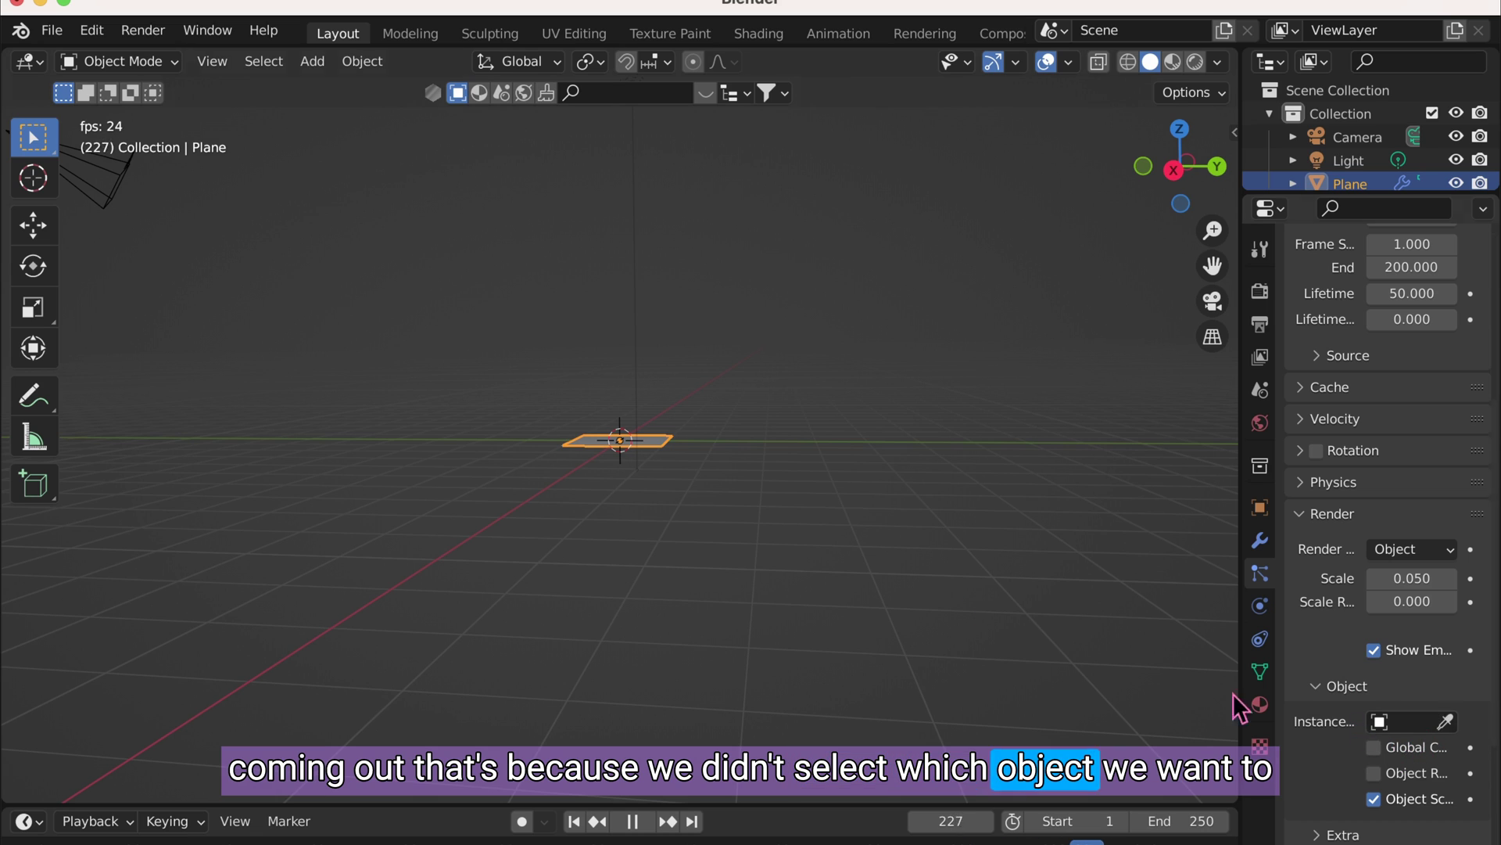
pyautogui.moveTo(1068, 643); pyautogui.dragTo(879, 510, button='middle')
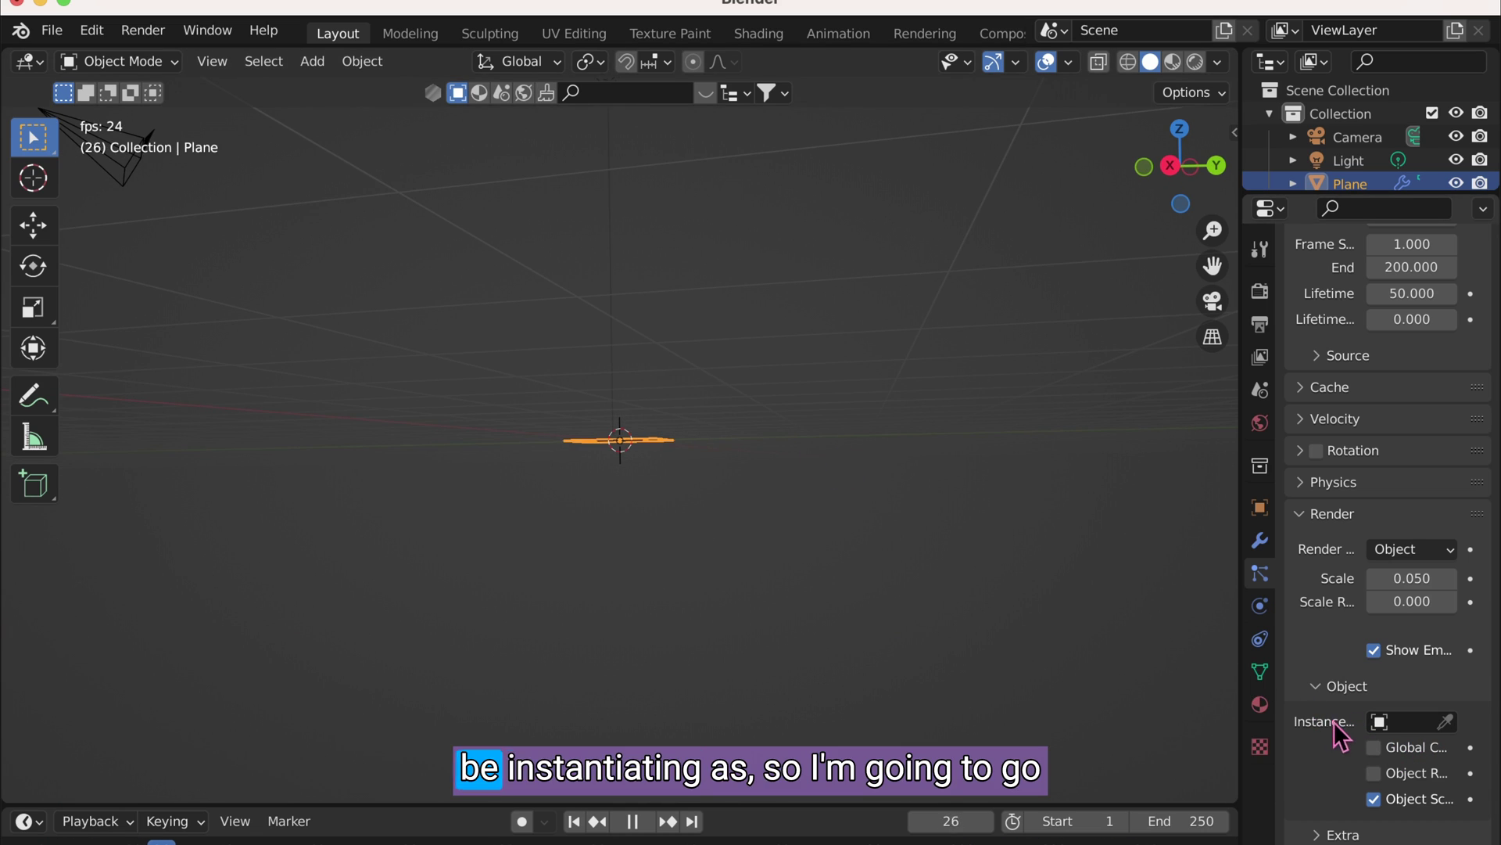
pyautogui.moveTo(853, 471); pyautogui.dragTo(828, 459, button='middle')
# Add a new mesh cube and move it along Y beside the plane
pyautogui.click(829, 460)
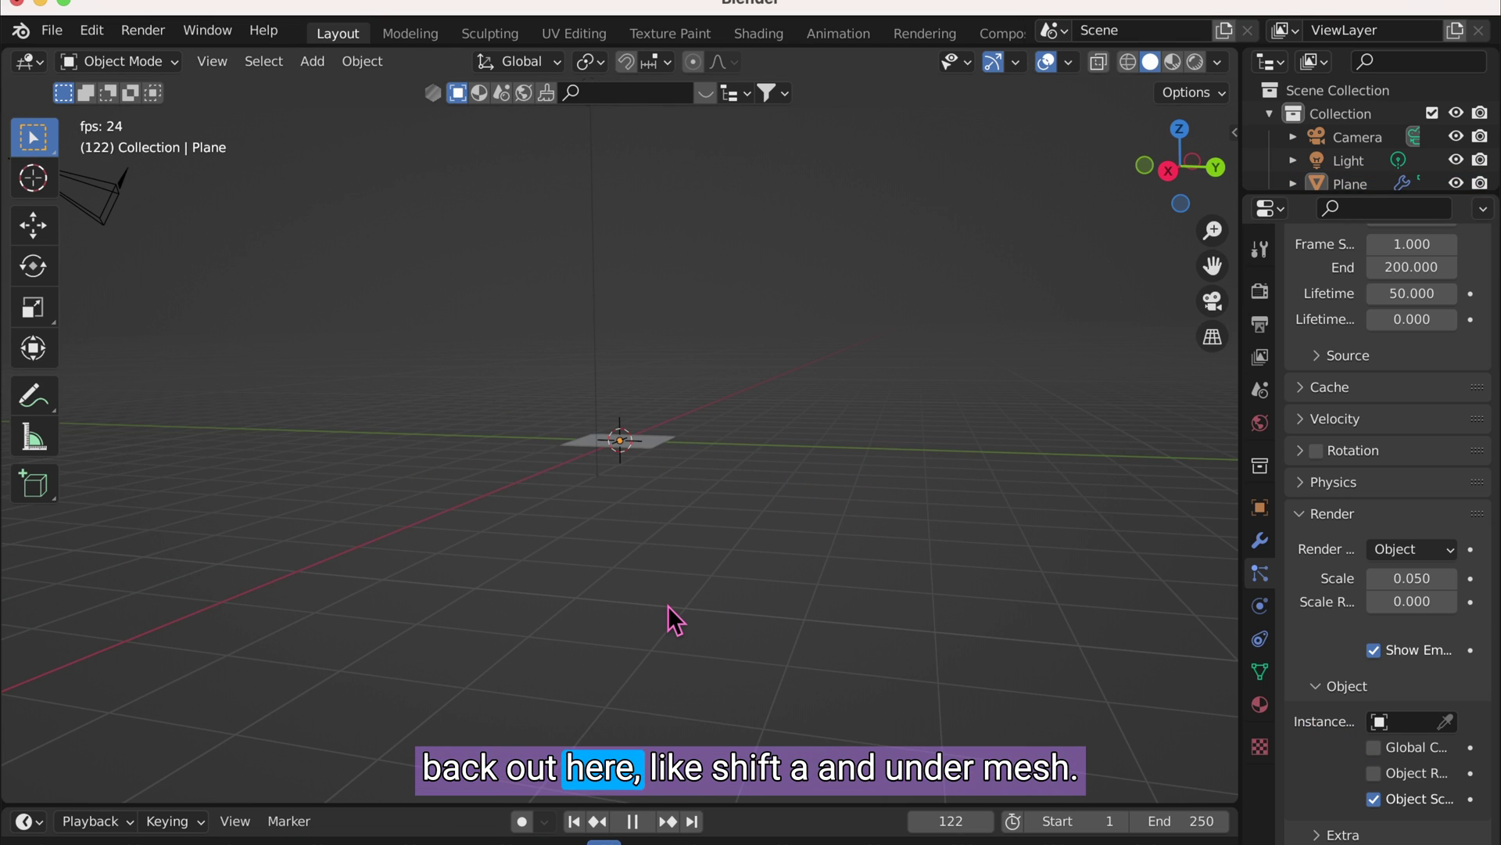
pyautogui.hotkey('shift', 'a')
pyautogui.moveTo(688, 419)
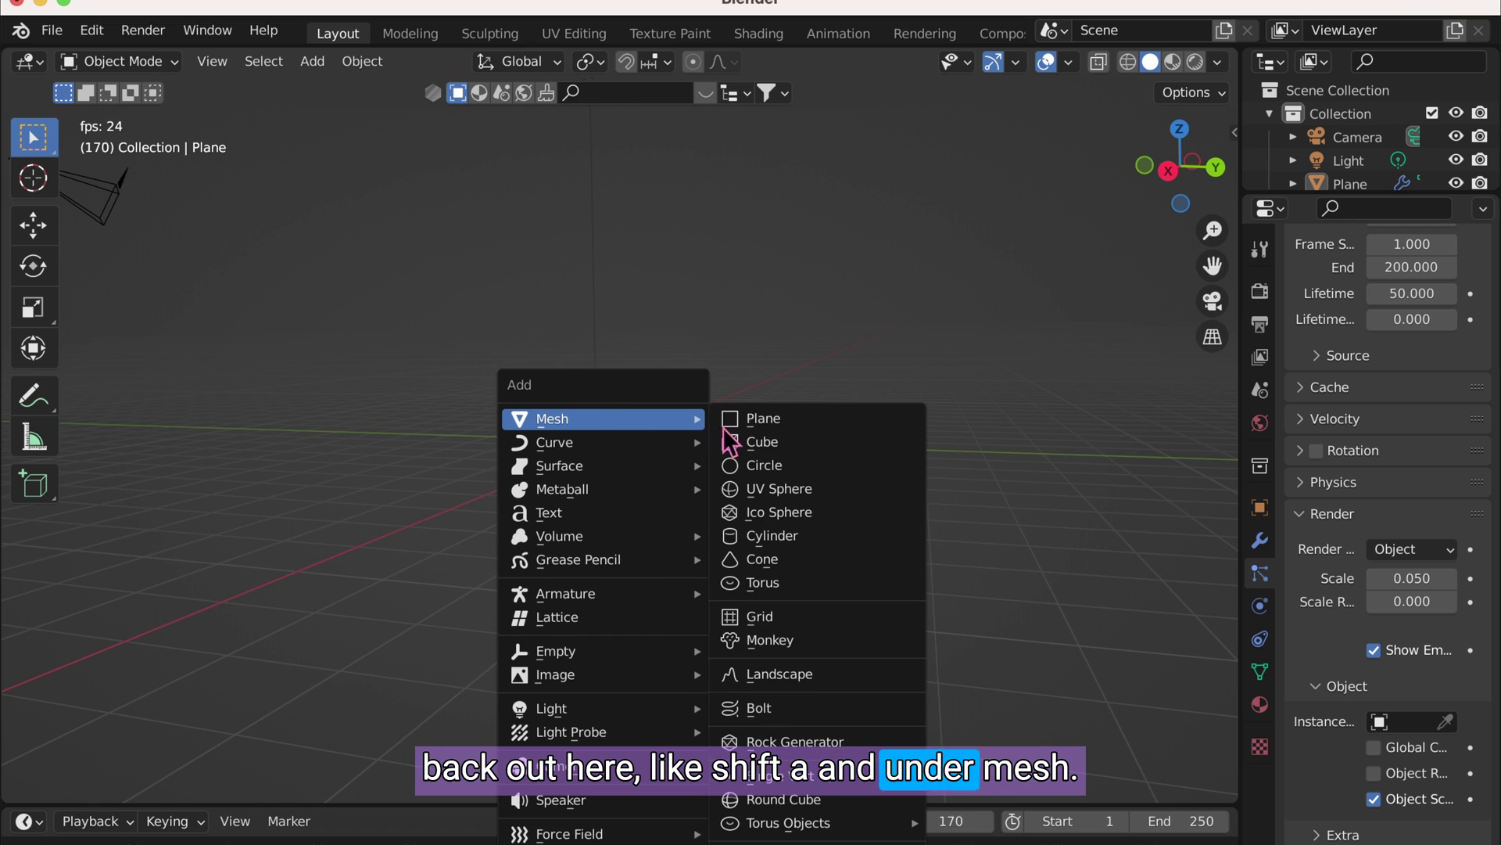
pyautogui.click(779, 439)
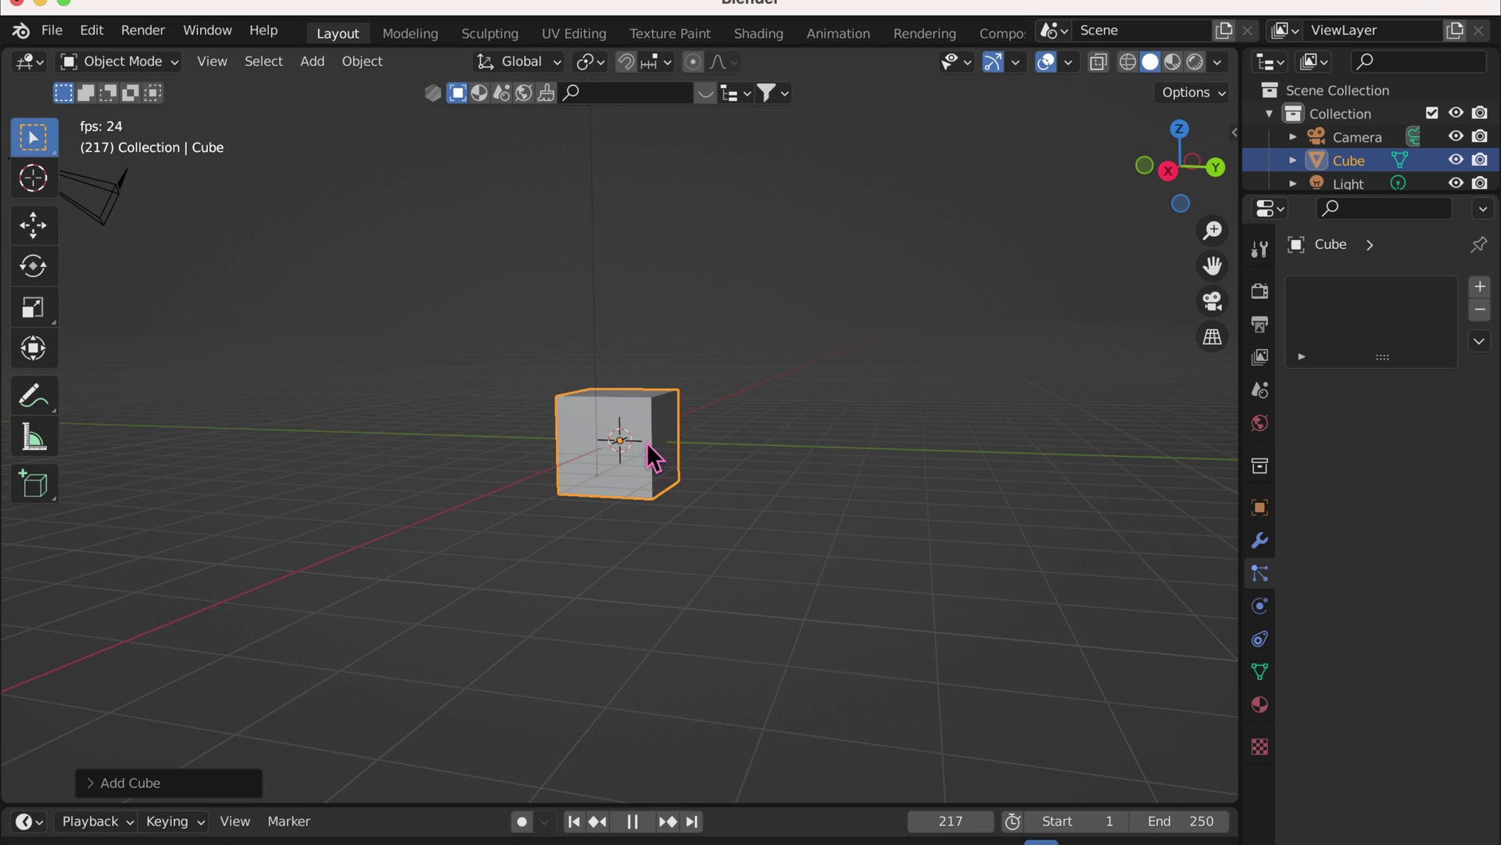
pyautogui.press('g')
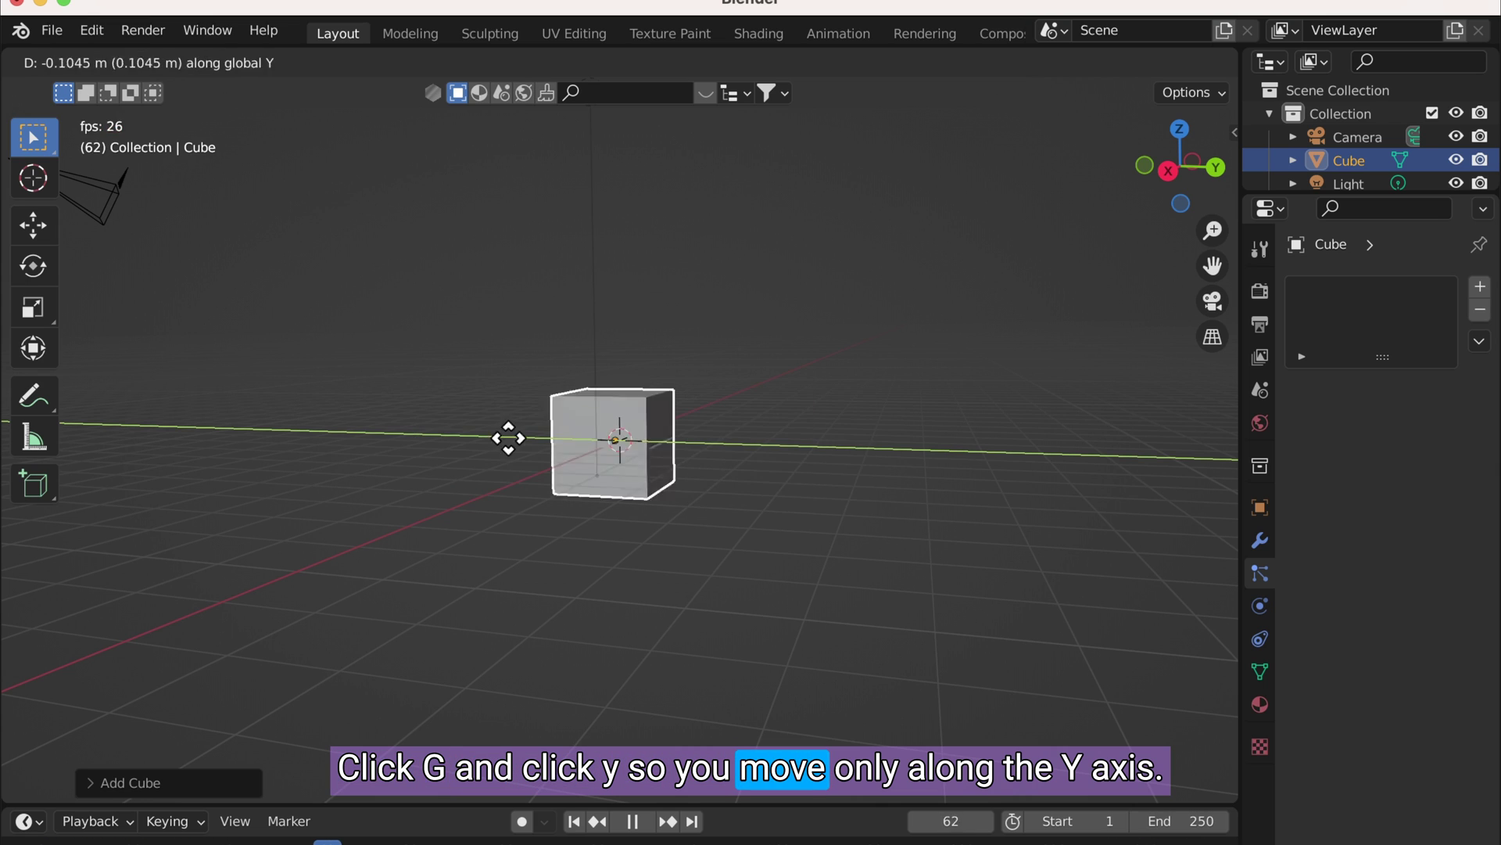
pyautogui.click(821, 426)
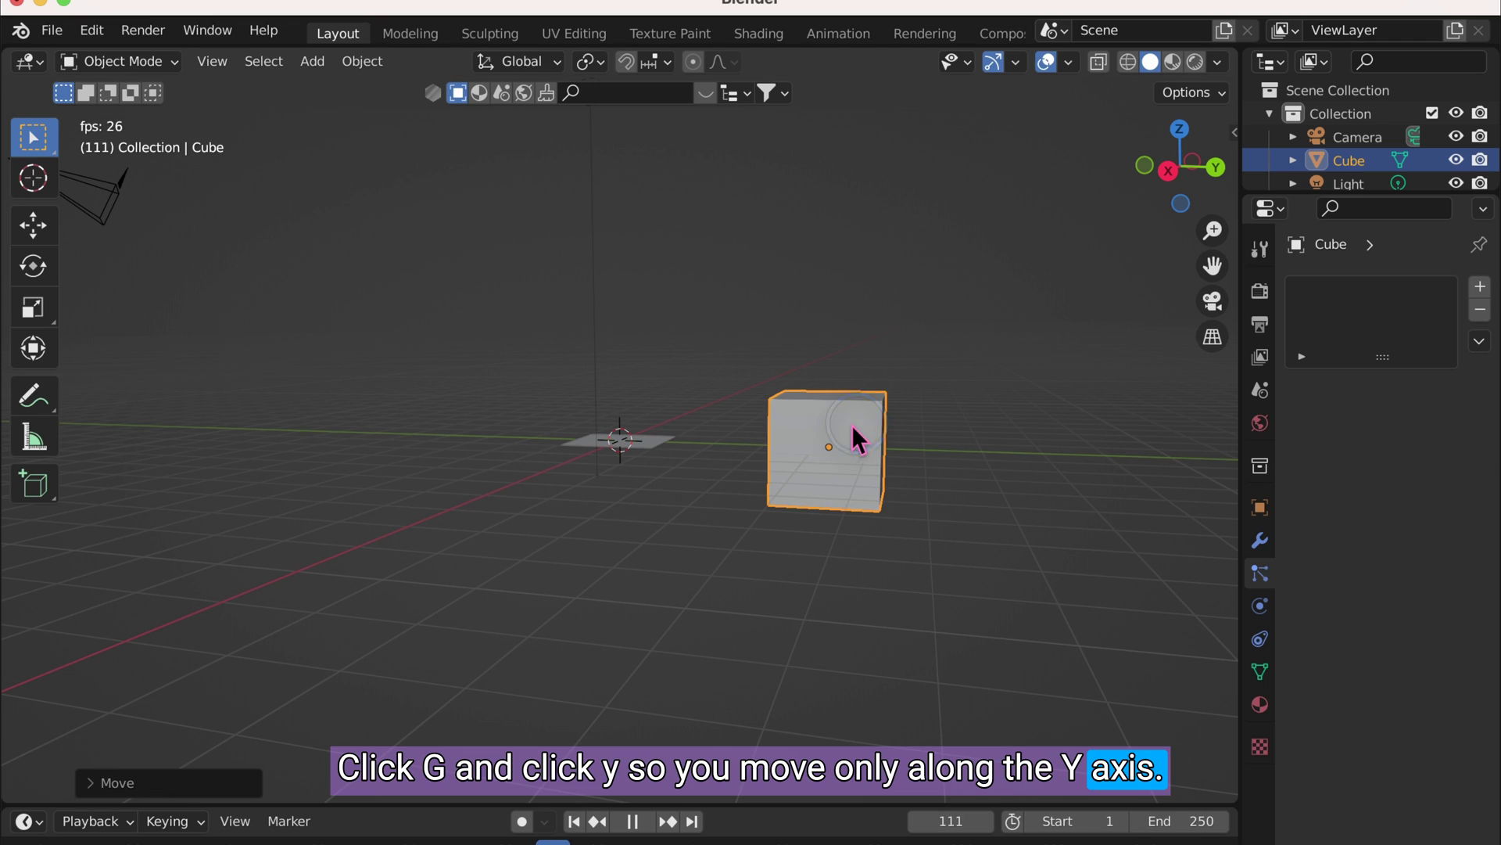
# Set the Cube as the plane's particle Instance Object with render scale 0.430
pyautogui.click(651, 453)
pyautogui.moveTo(654, 460); pyautogui.dragTo(655, 523, button='middle')
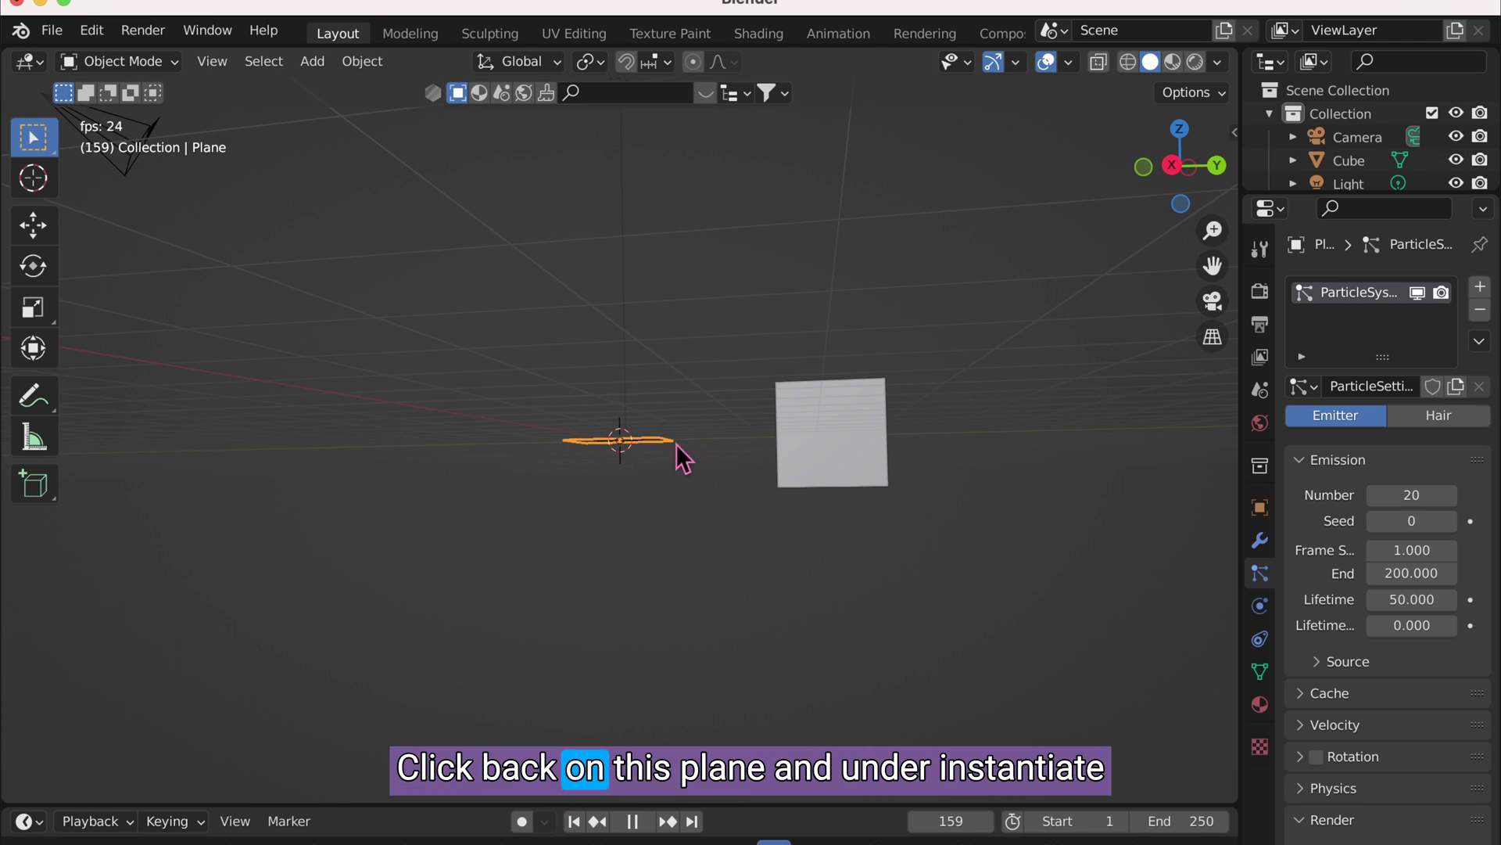
pyautogui.scroll(-8, 1368, 671)
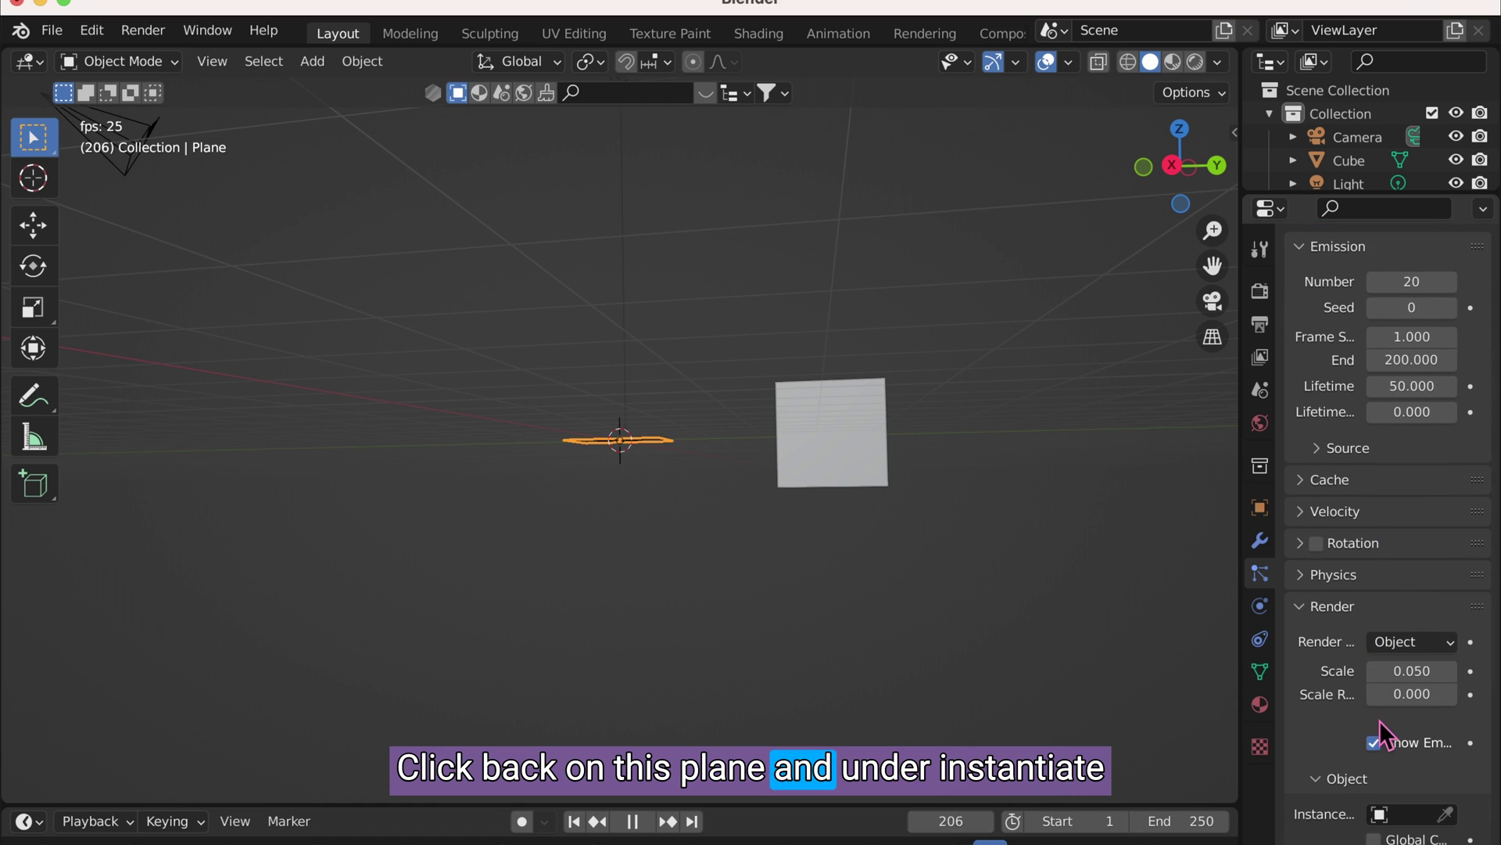
pyautogui.click(1447, 714)
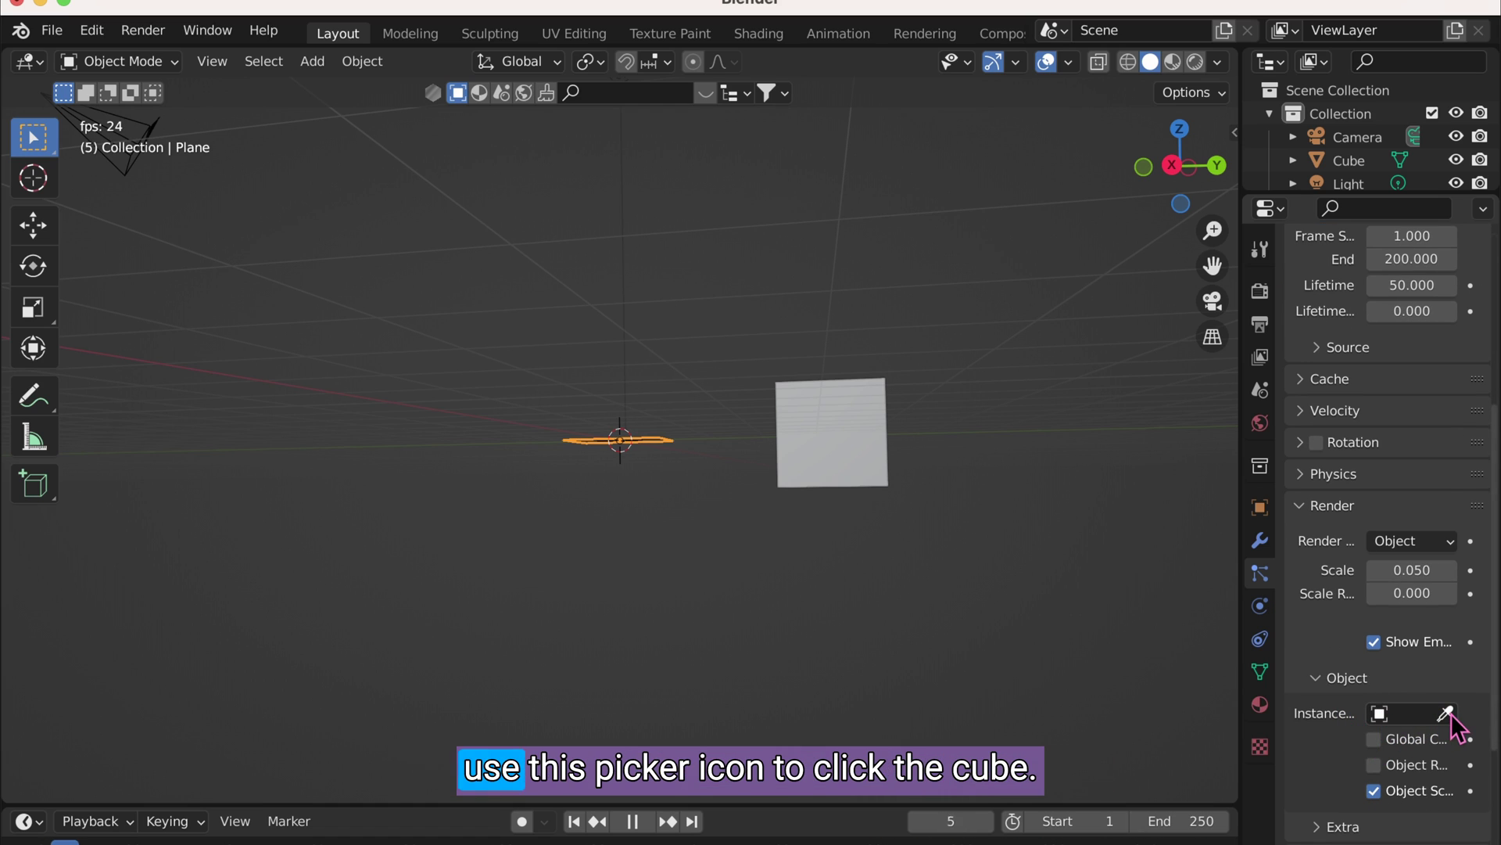
pyautogui.click(859, 452)
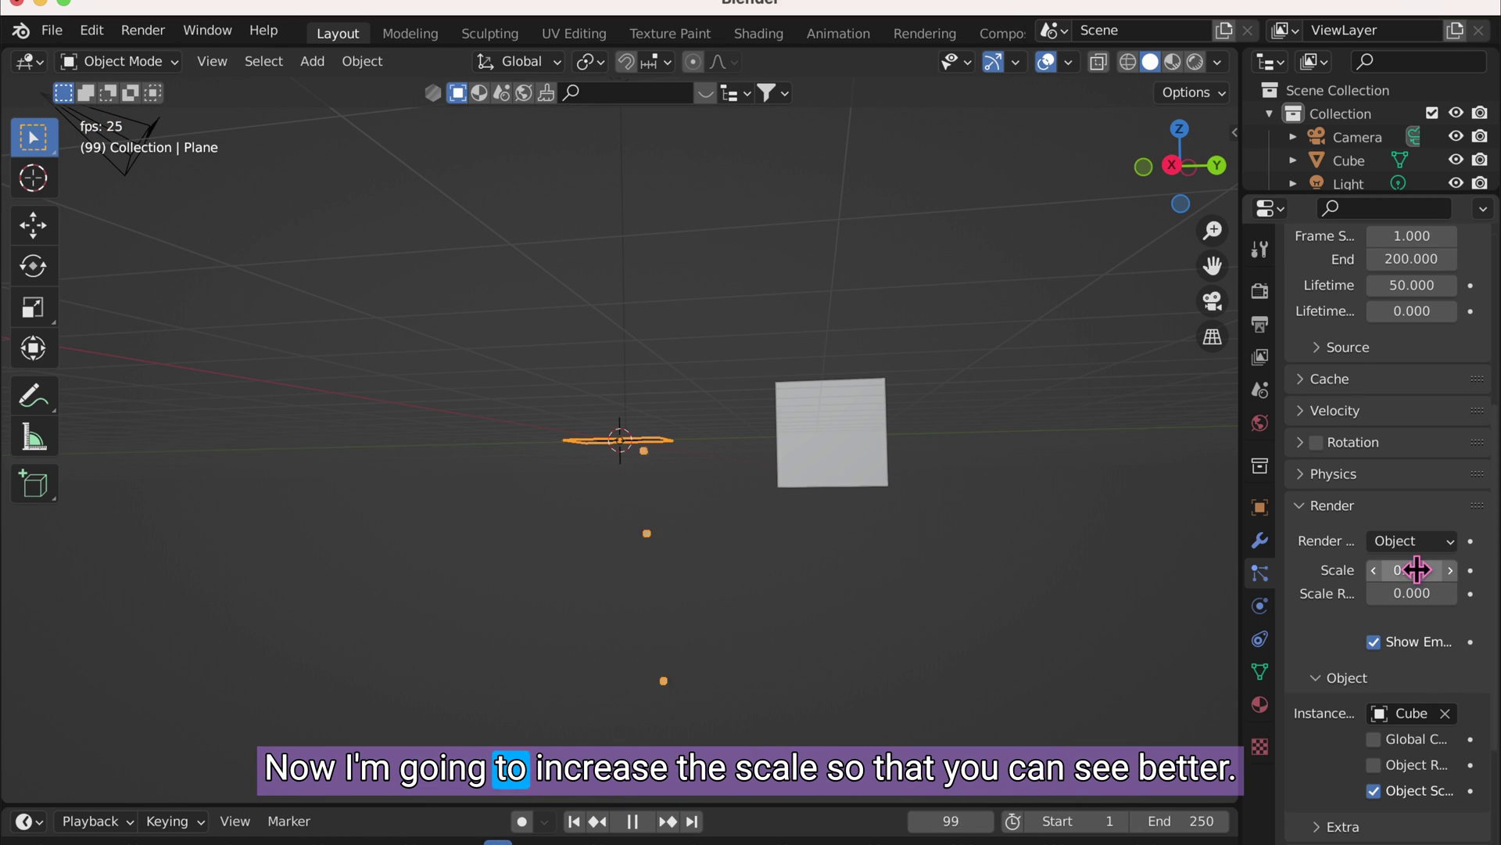
pyautogui.moveTo(1431, 569); pyautogui.dragTo(1458, 573)
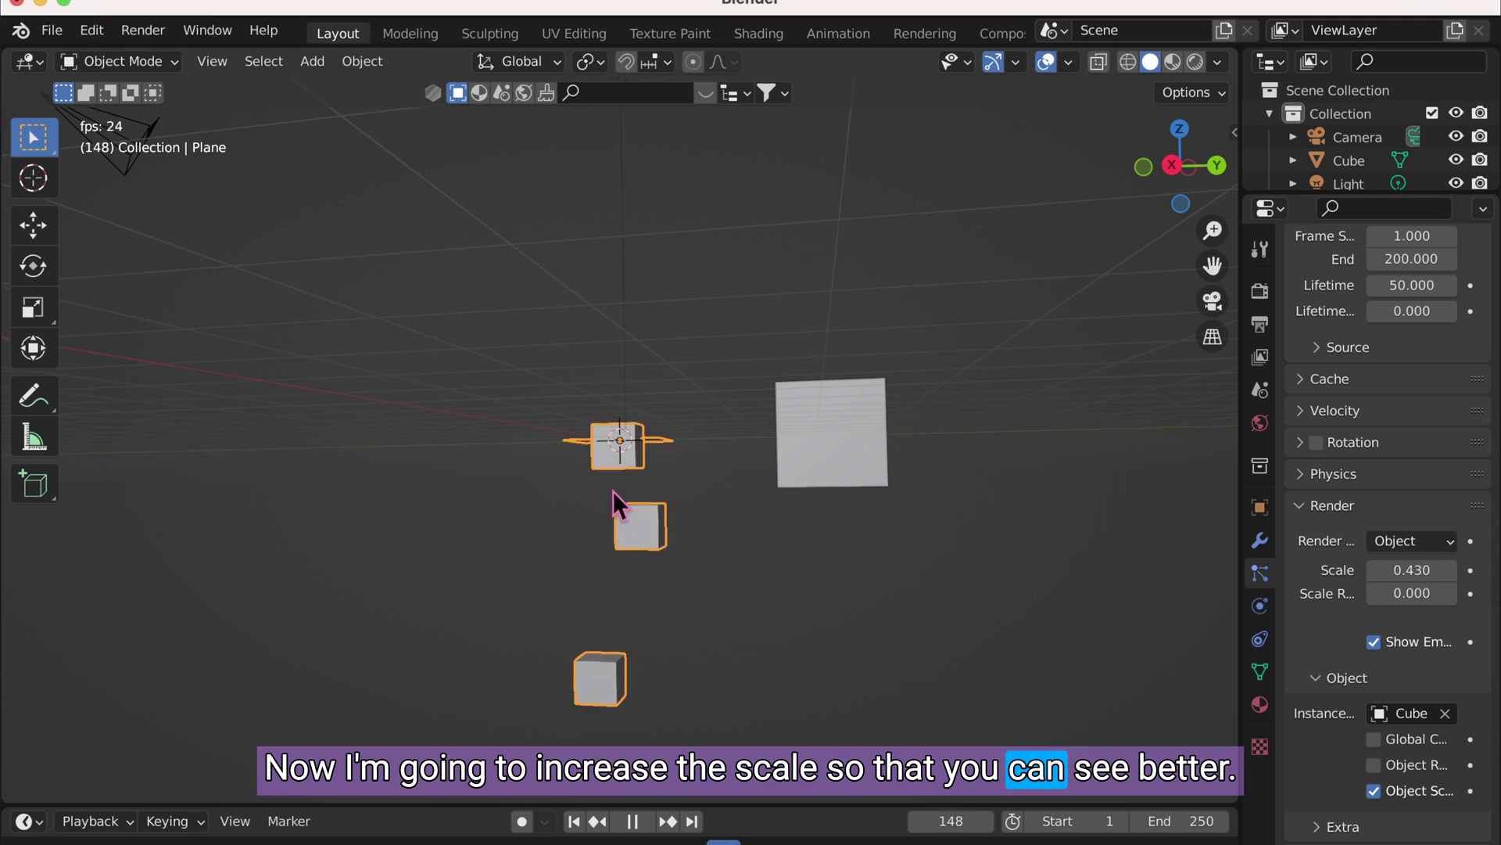
pyautogui.moveTo(706, 528); pyautogui.dragTo(700, 538, button='middle')
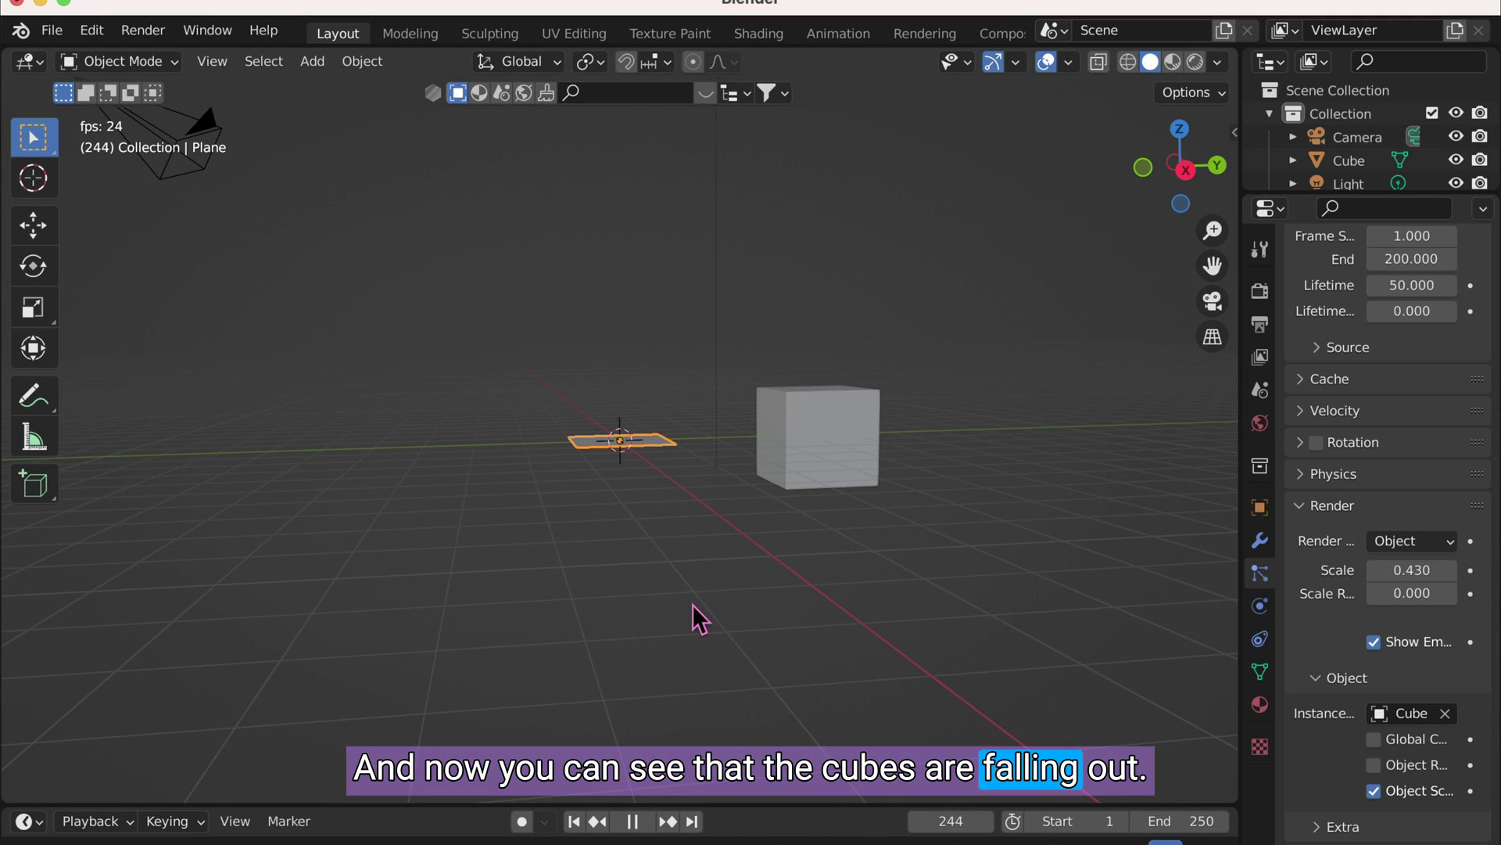
pyautogui.moveTo(692, 603); pyautogui.dragTo(694, 607, button='middle')
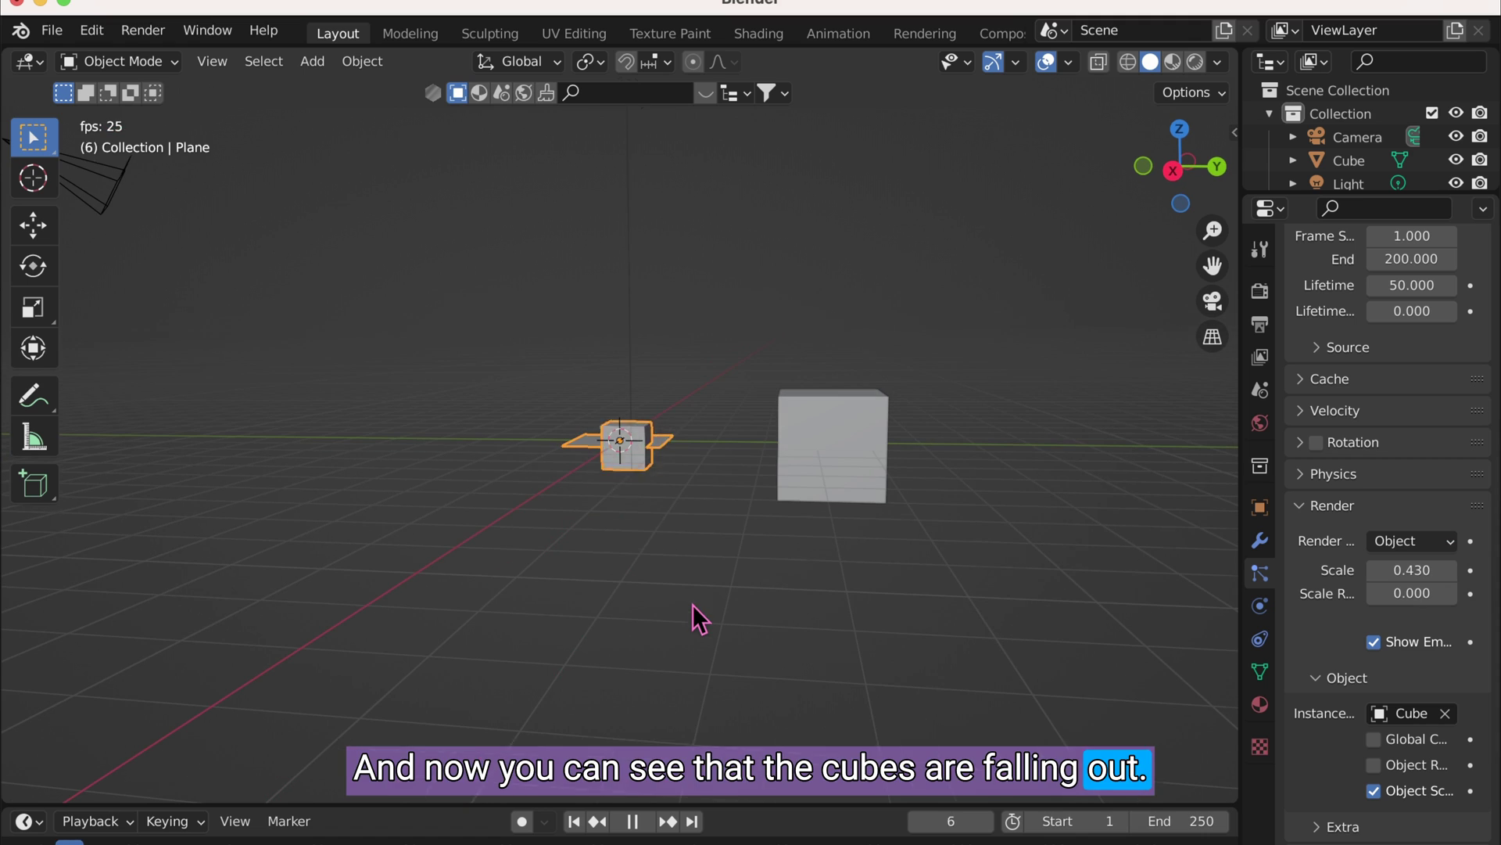
pyautogui.click(1382, 716)
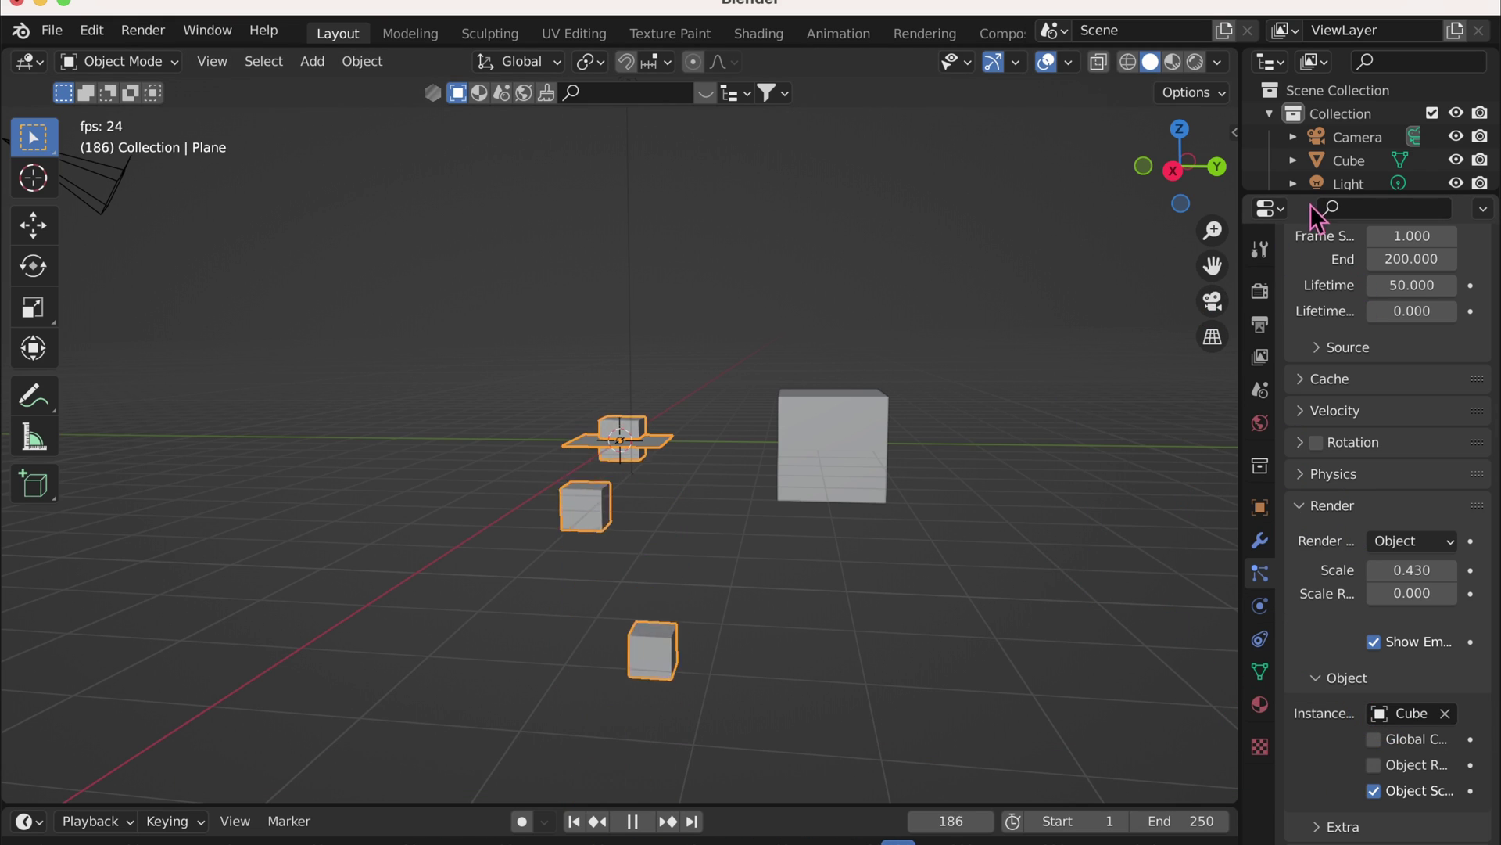
# Give the Cube a new material with a teal Base Color and view it in Rendered shading
pyautogui.moveTo(1313, 200); pyautogui.dragTo(1083, 395)
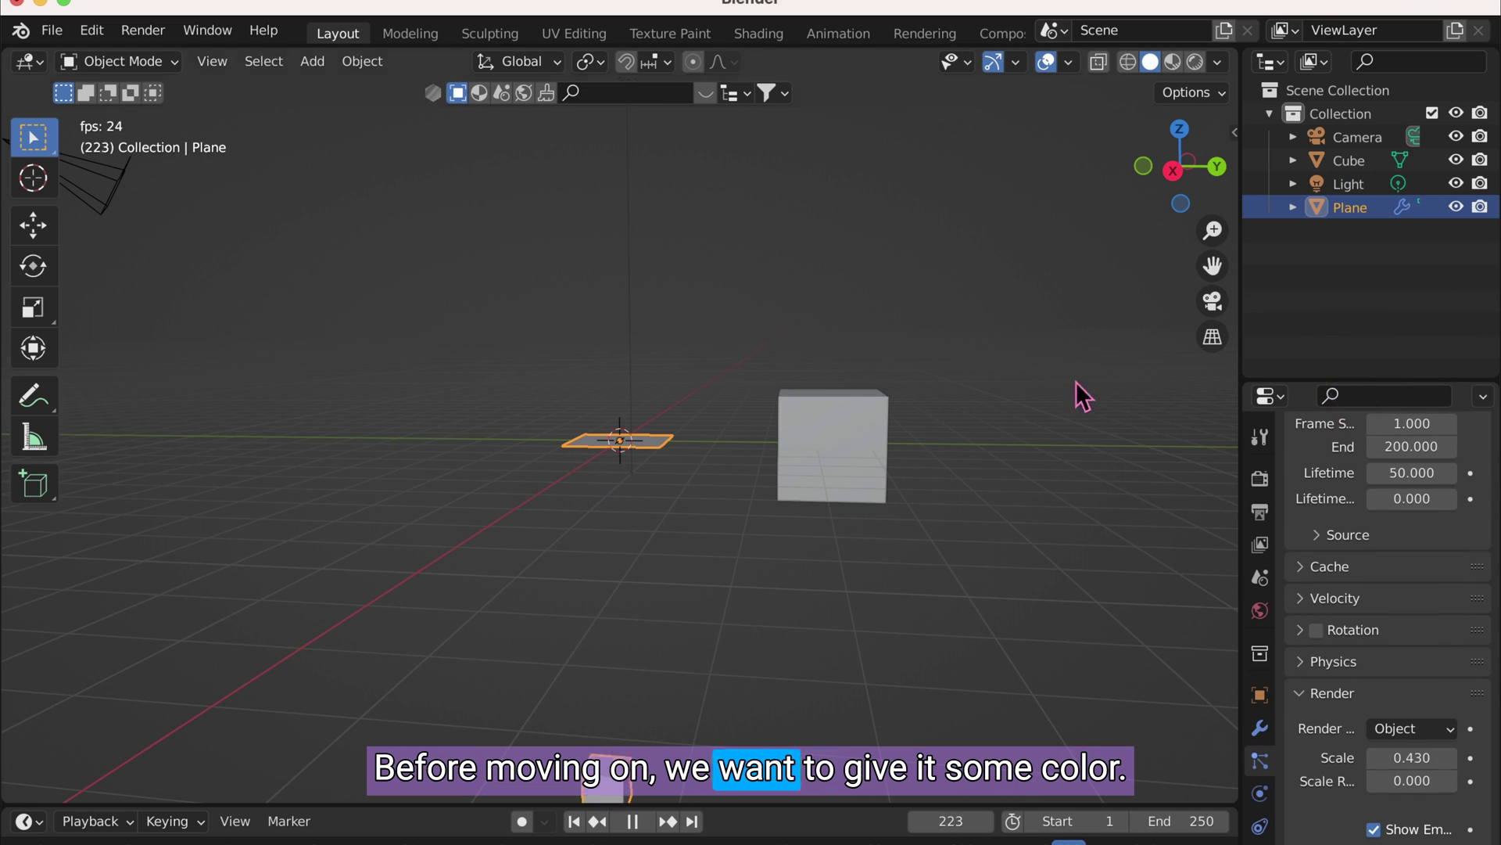
pyautogui.click(833, 443)
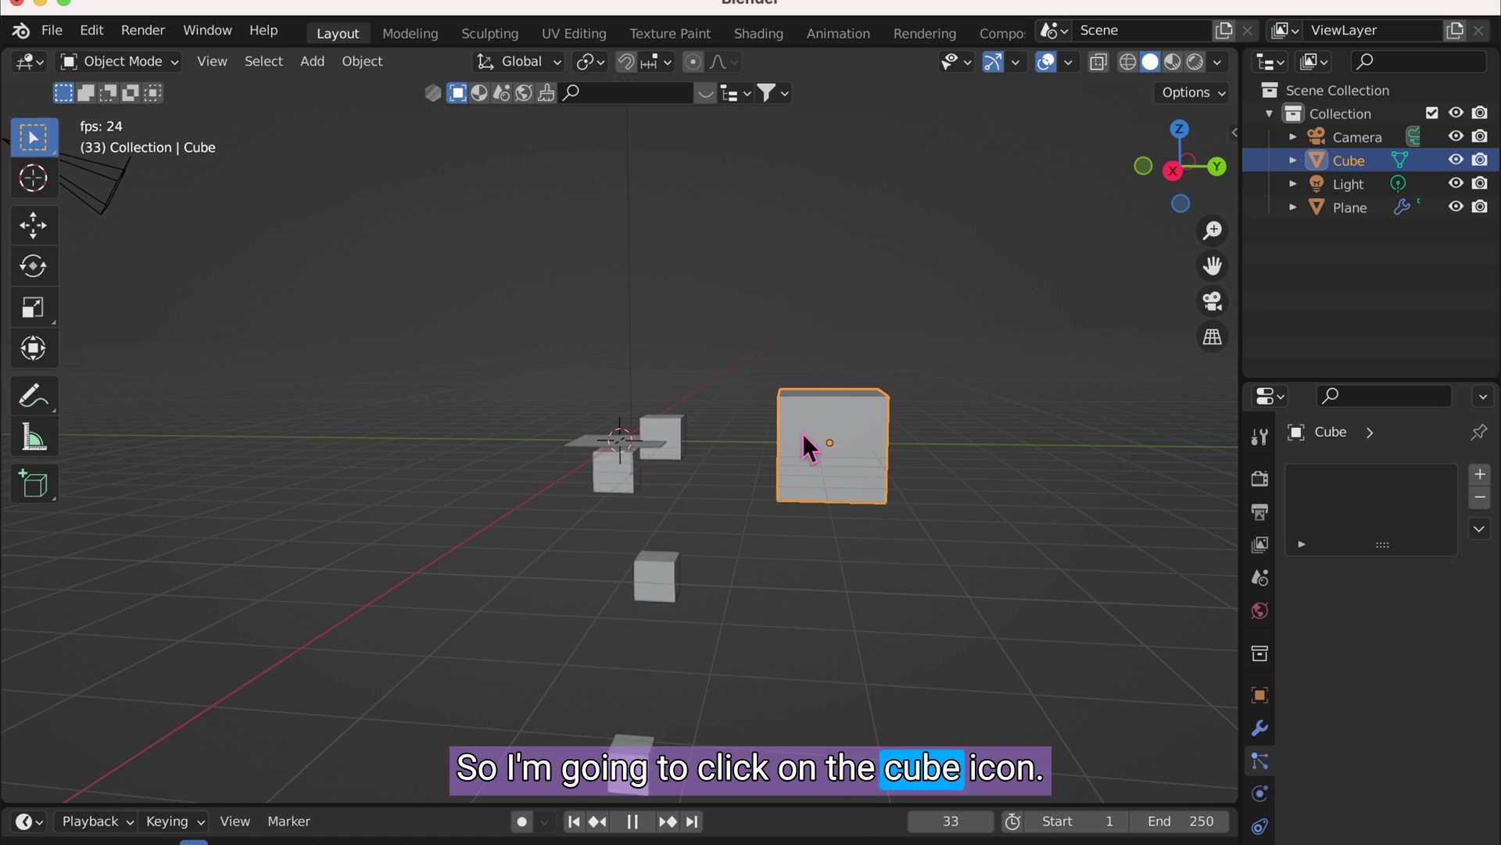
pyautogui.scroll(-3, 1263, 770)
pyautogui.click(1262, 799)
pyautogui.click(1425, 579)
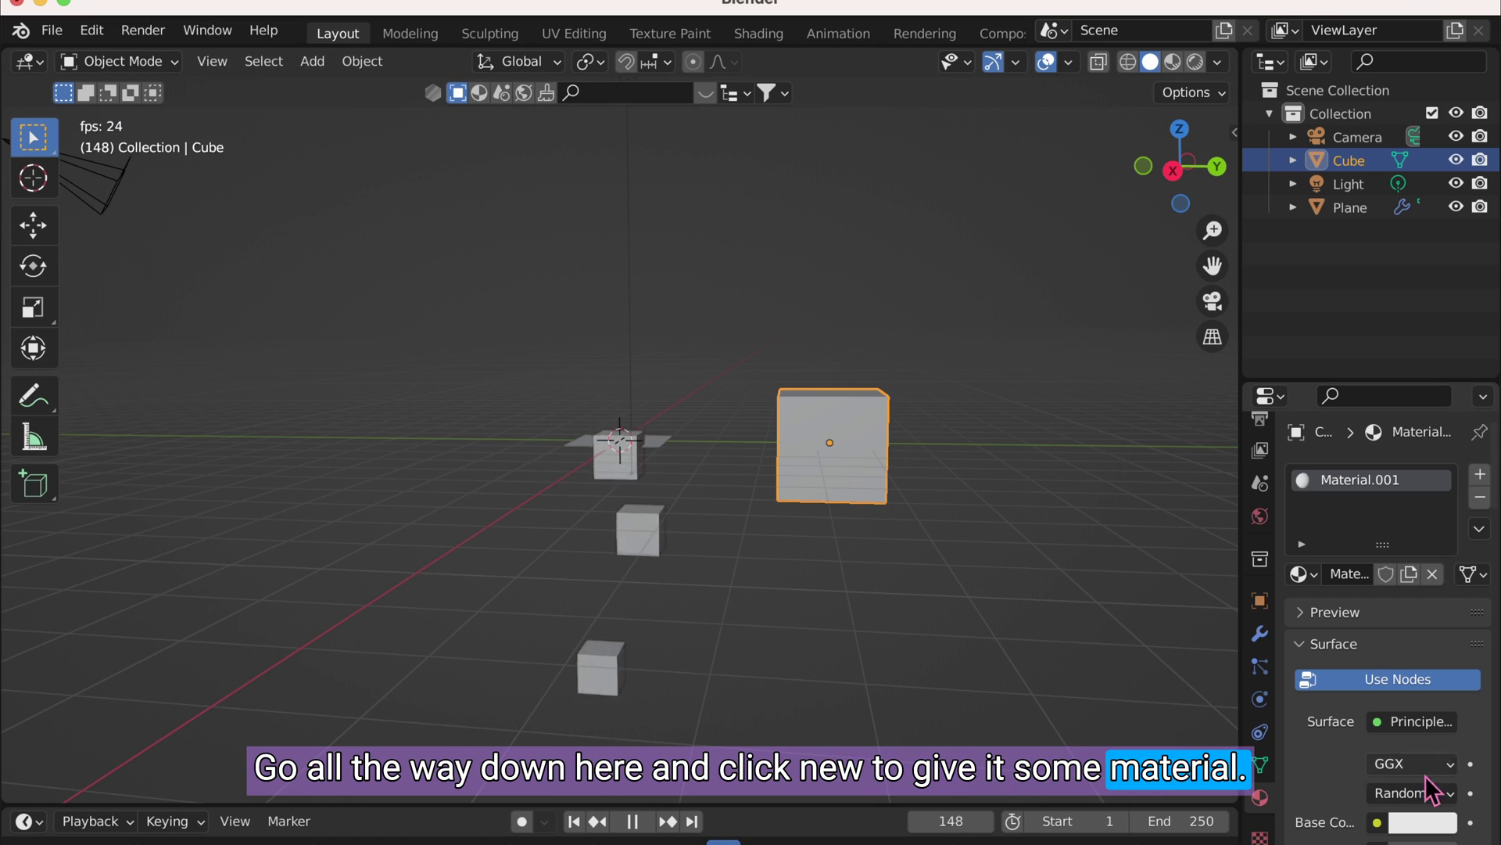
pyautogui.scroll(-5, 1444, 688)
pyautogui.click(1439, 678)
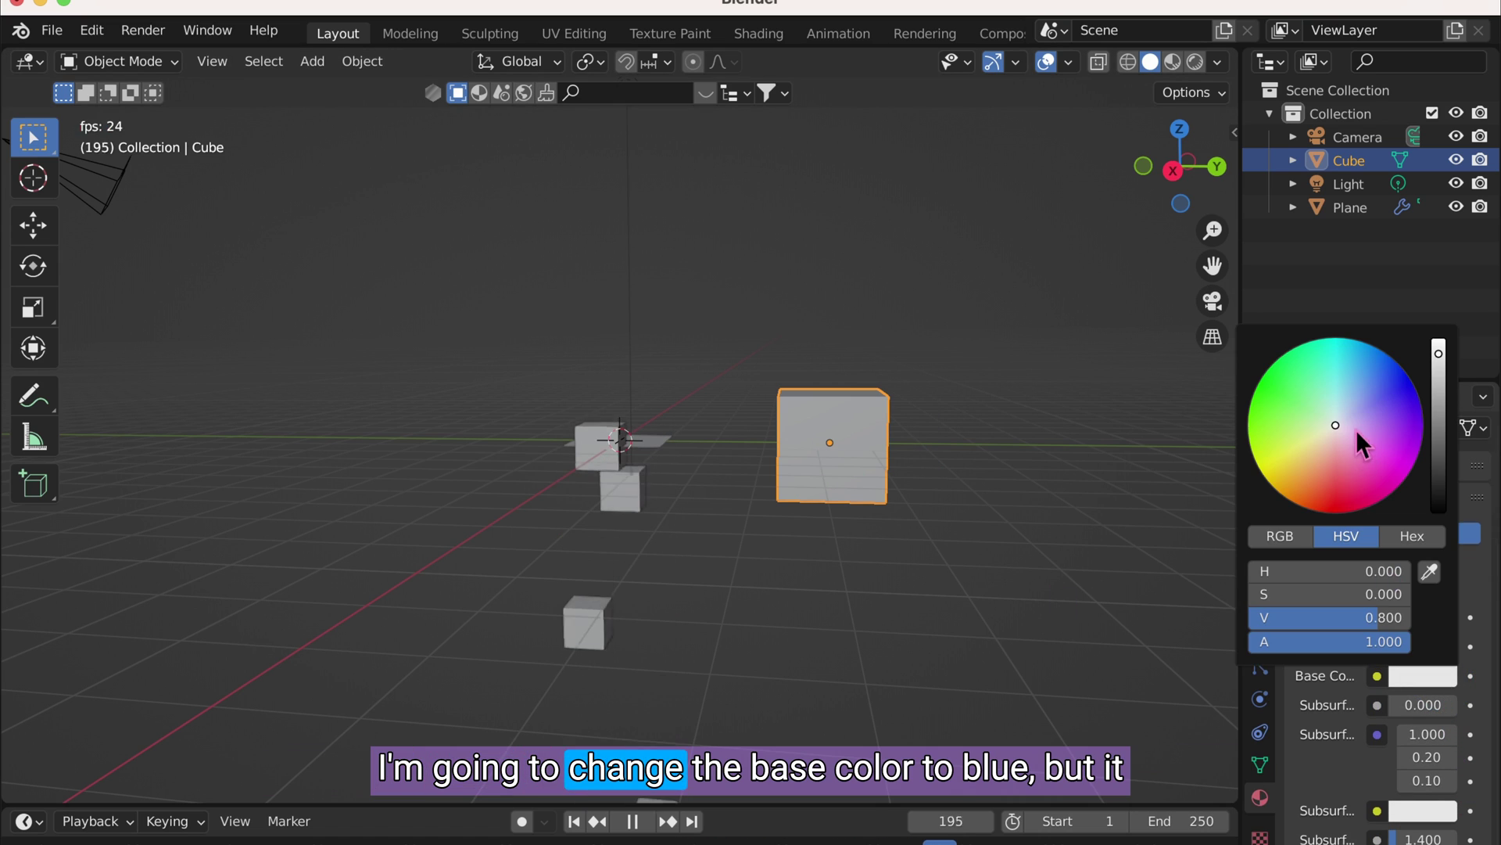
pyautogui.moveTo(1356, 429); pyautogui.dragTo(1333, 352)
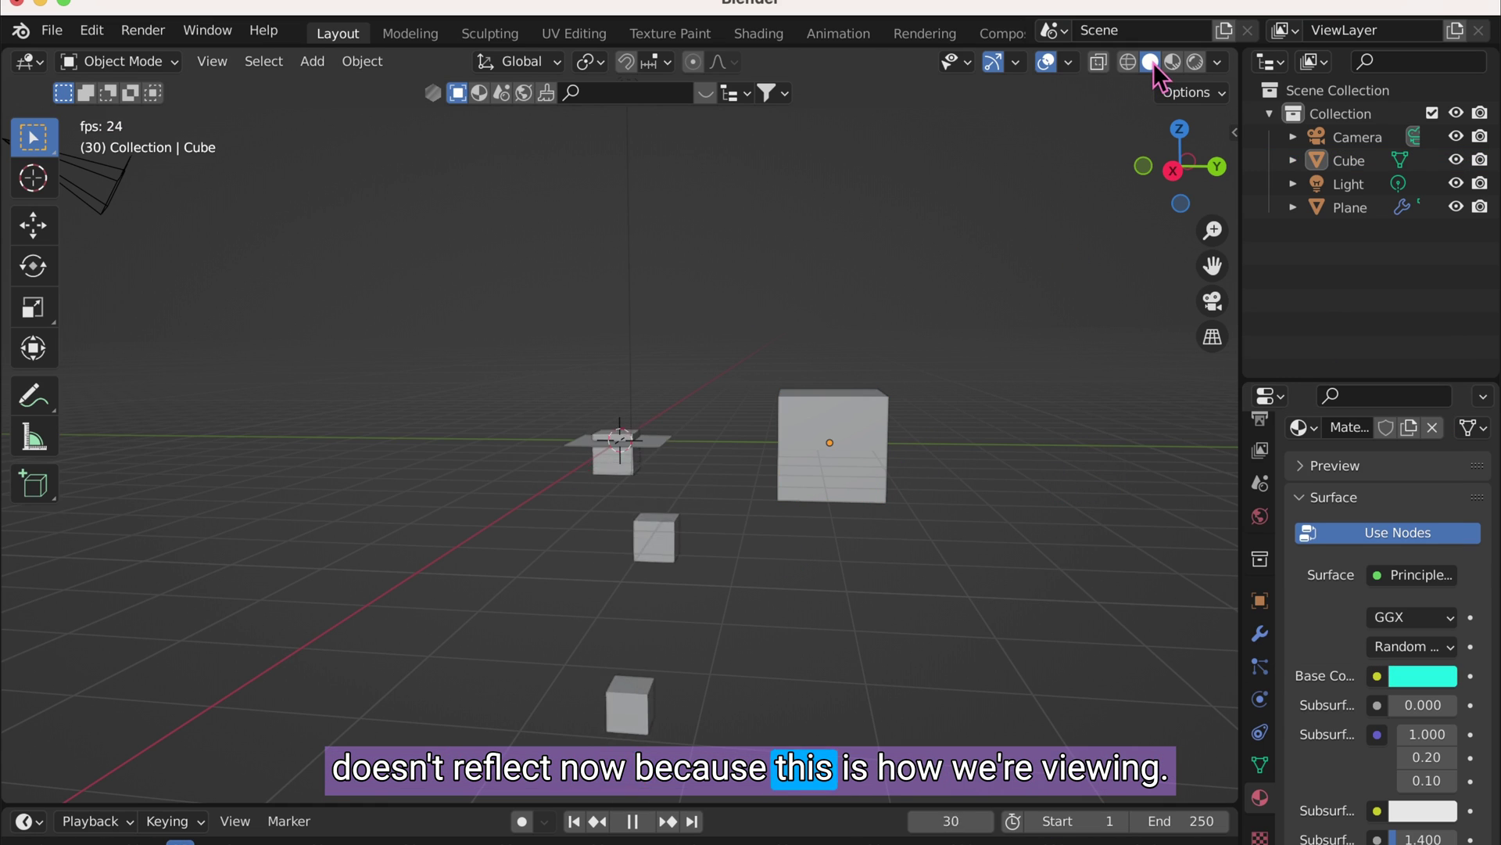
pyautogui.click(1193, 63)
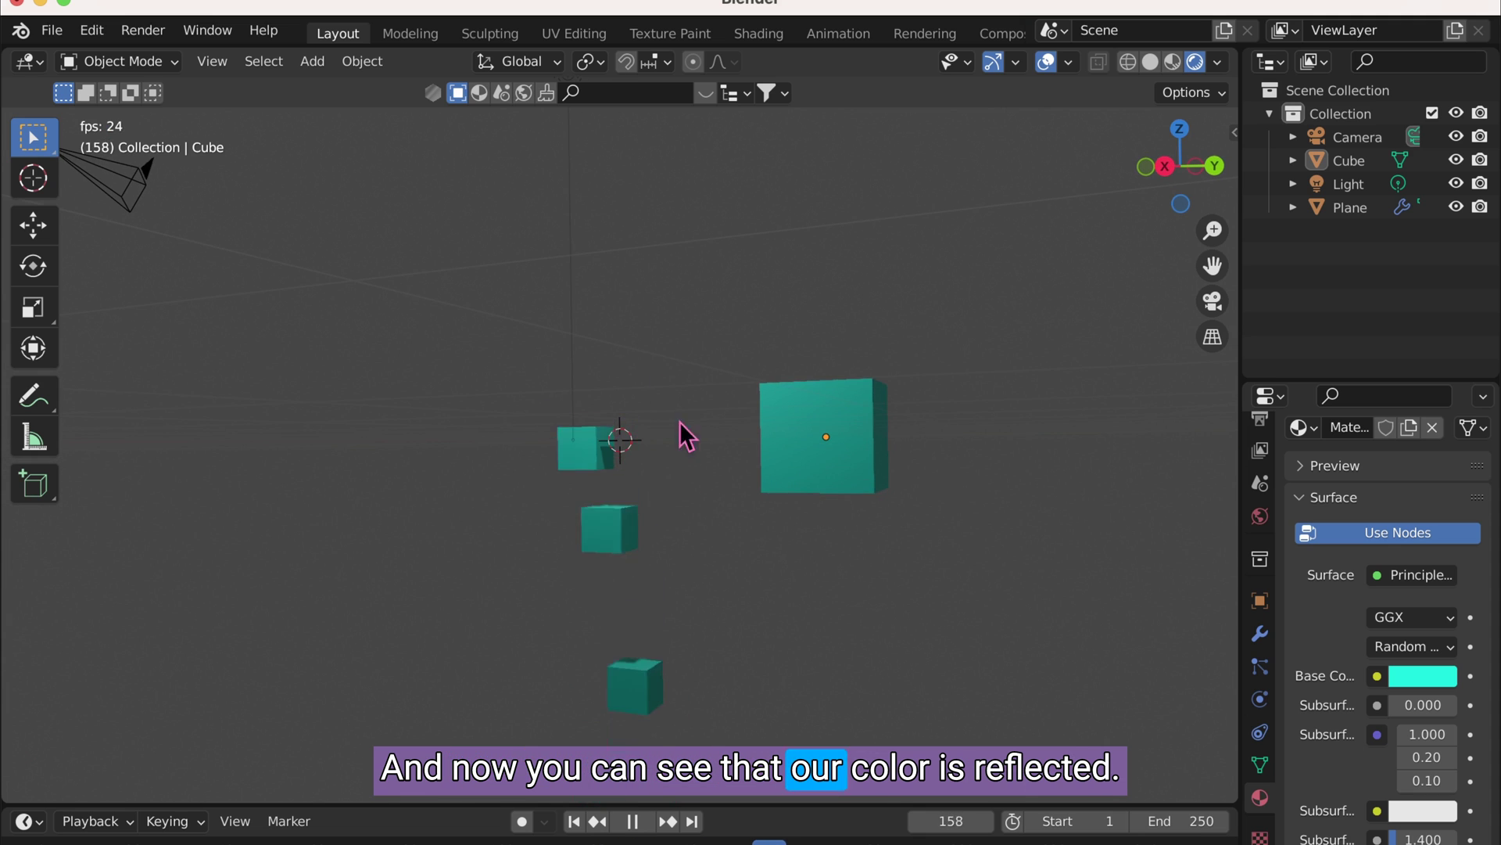
pyautogui.moveTo(687, 460); pyautogui.dragTo(686, 570, button='middle')
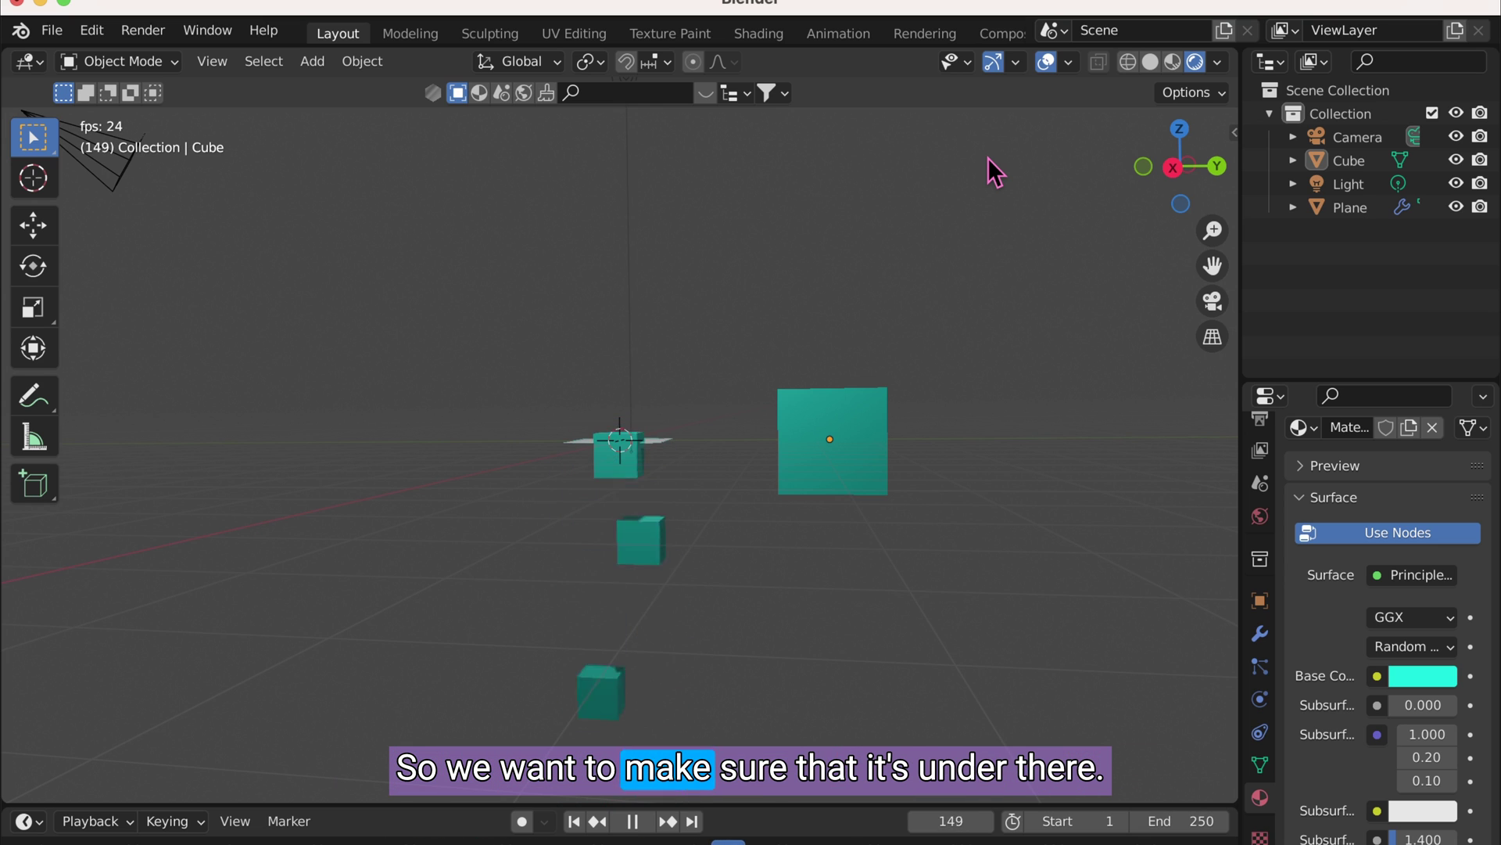
# Enable viewport Statistics and select the Cube to read its 12 vertices and 14 triangles
pyautogui.click(1069, 62)
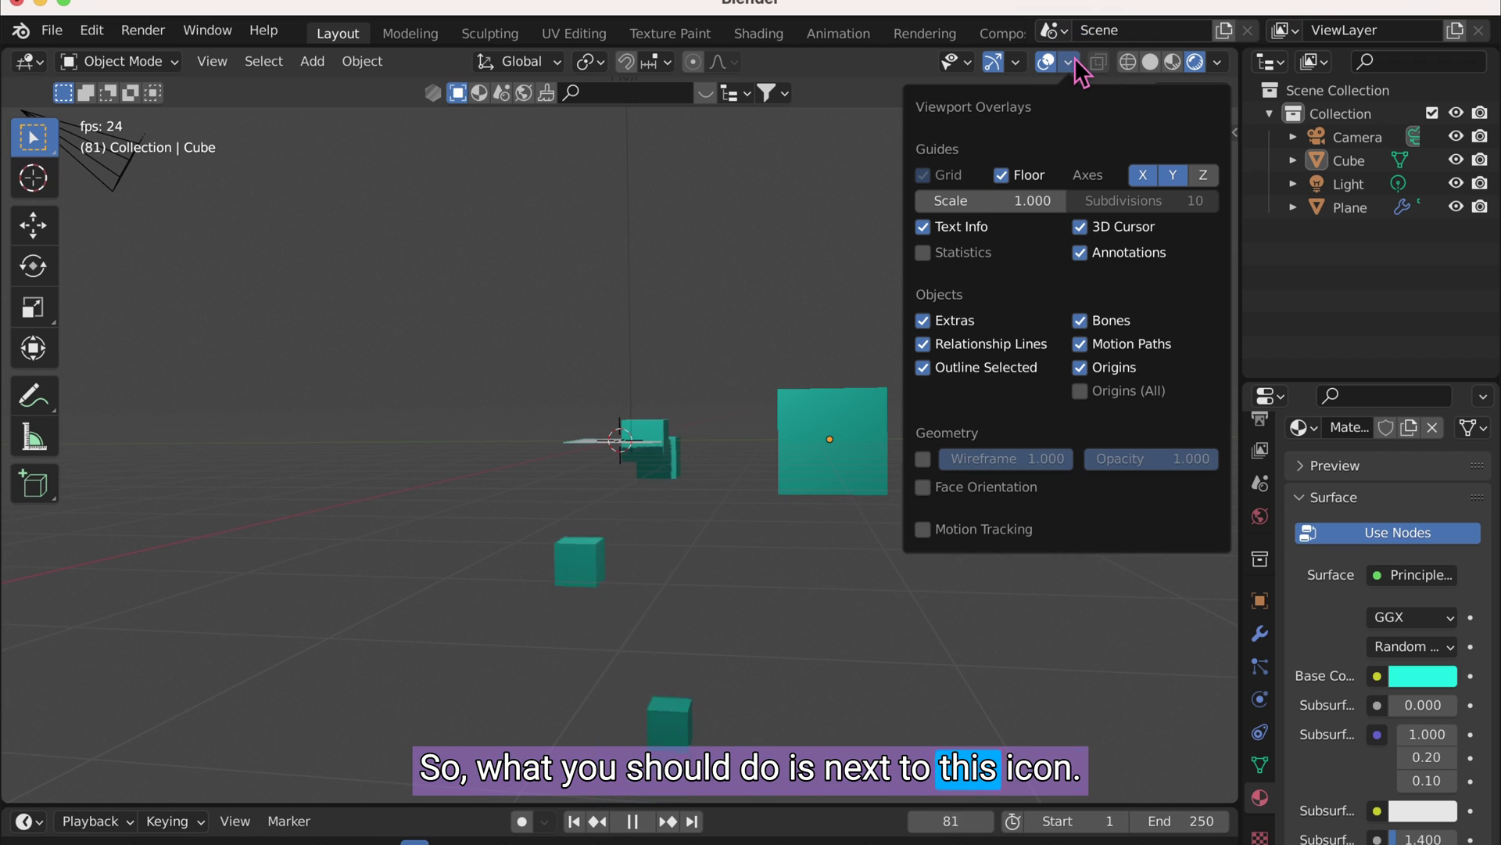
pyautogui.click(936, 256)
pyautogui.click(624, 302)
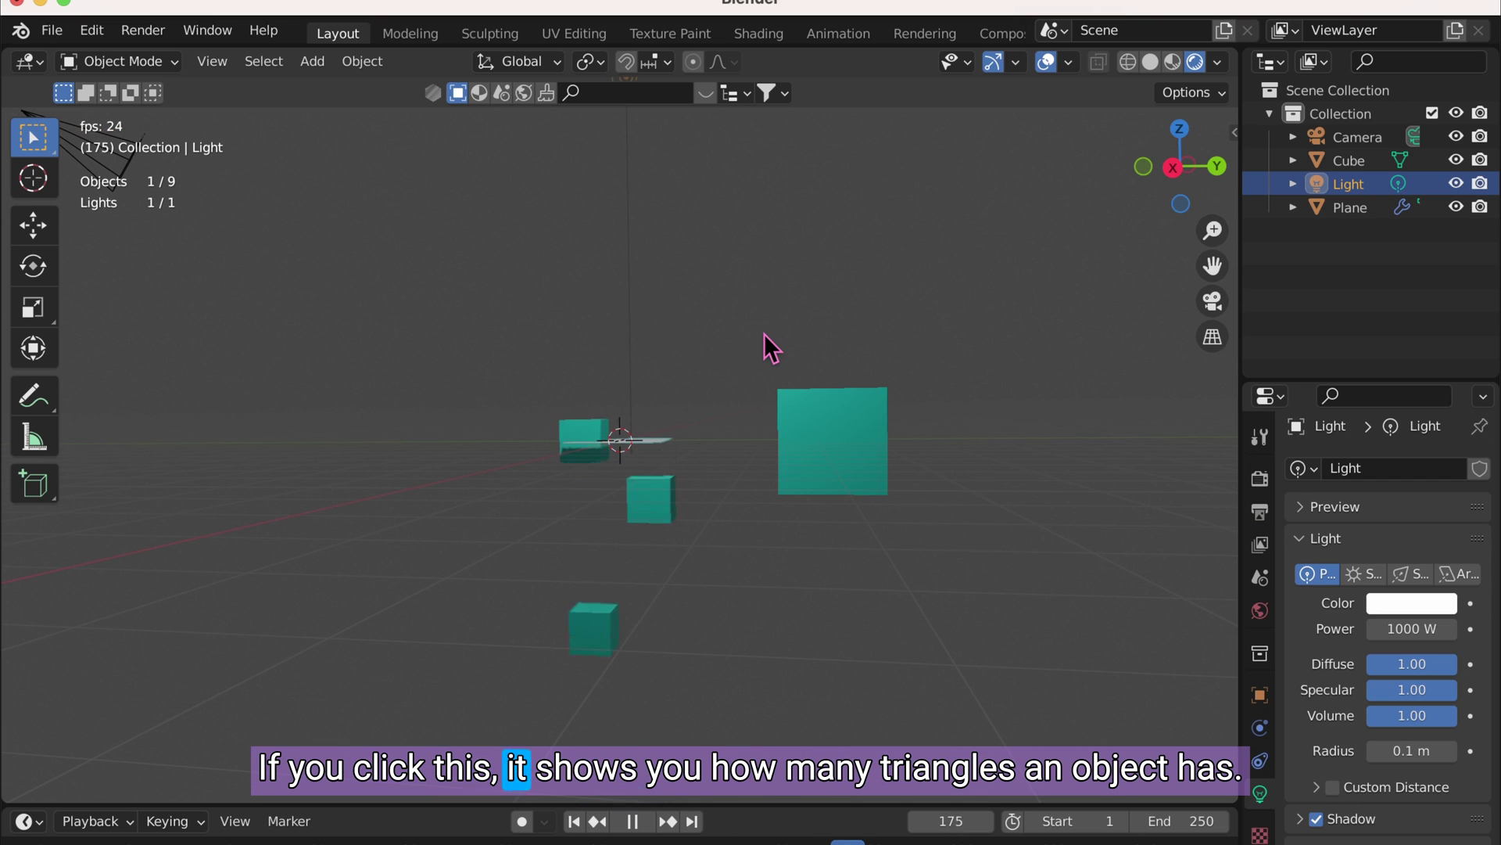
pyautogui.click(814, 440)
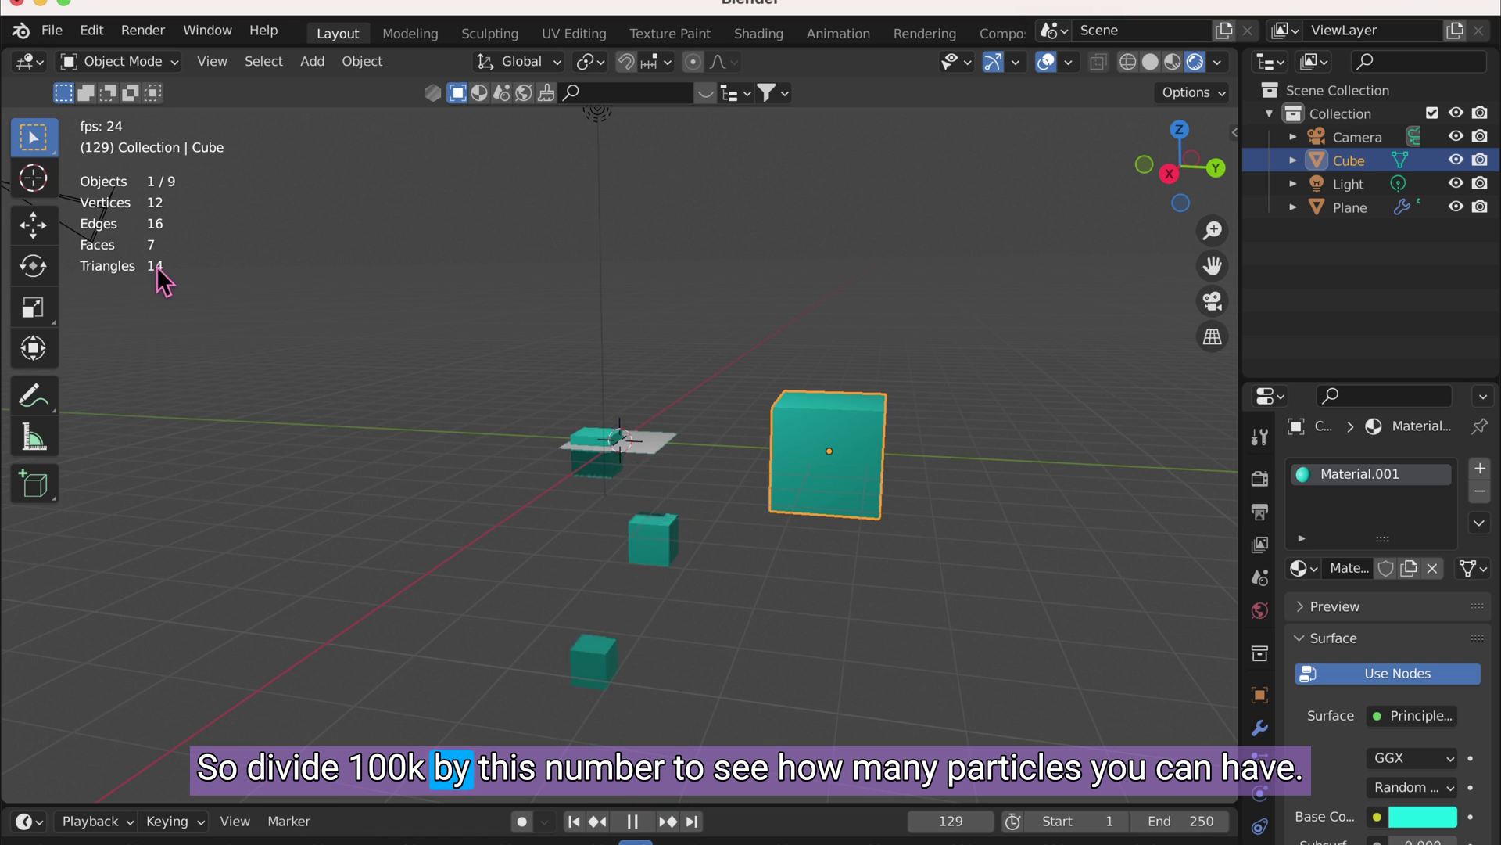
pyautogui.moveTo(522, 385); pyautogui.dragTo(649, 475, button='middle')
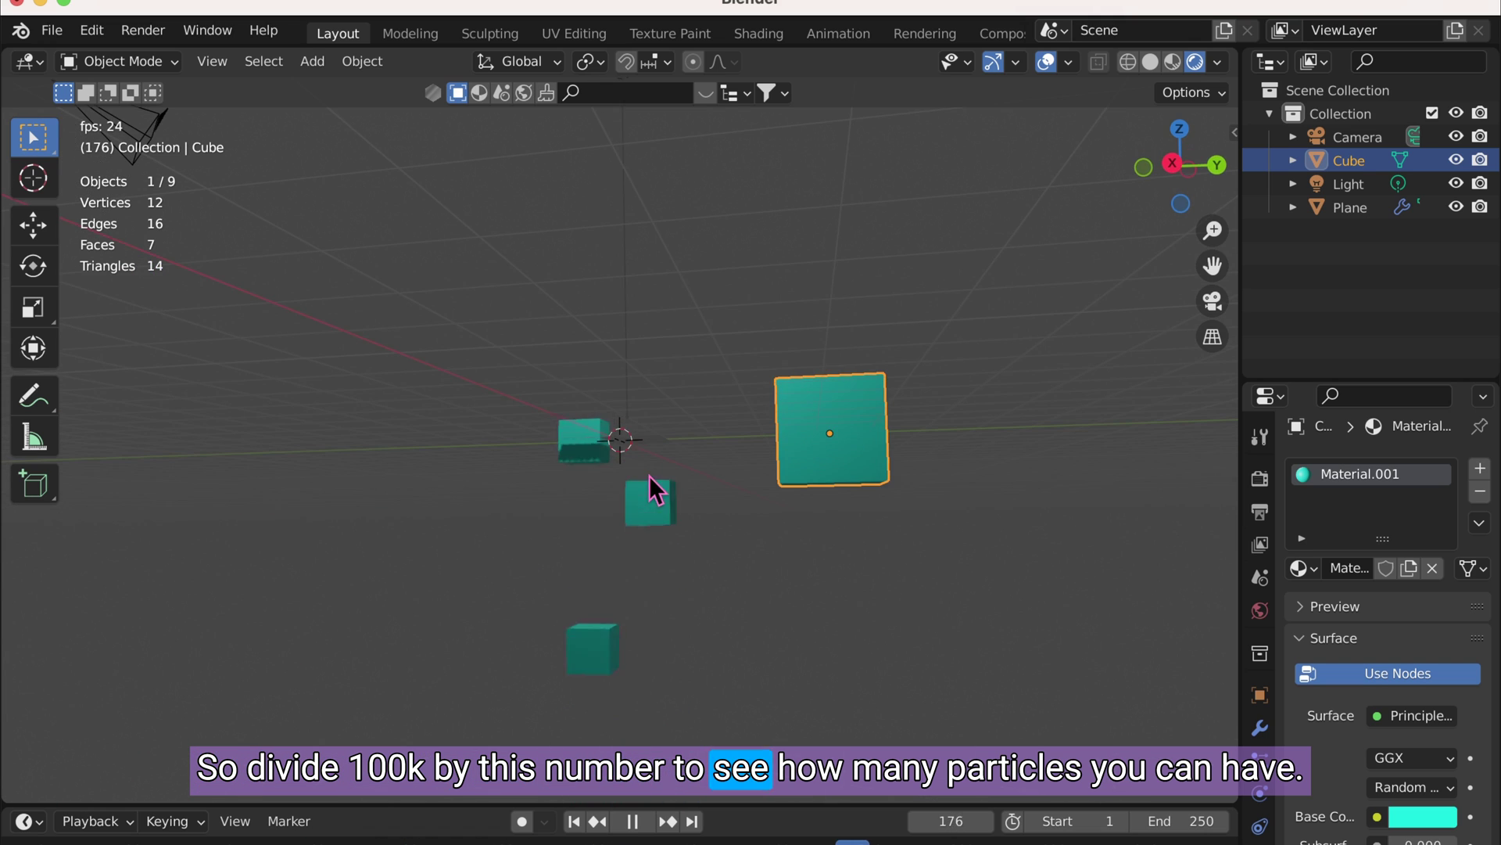
pyautogui.moveTo(654, 580); pyautogui.dragTo(652, 570, button='middle')
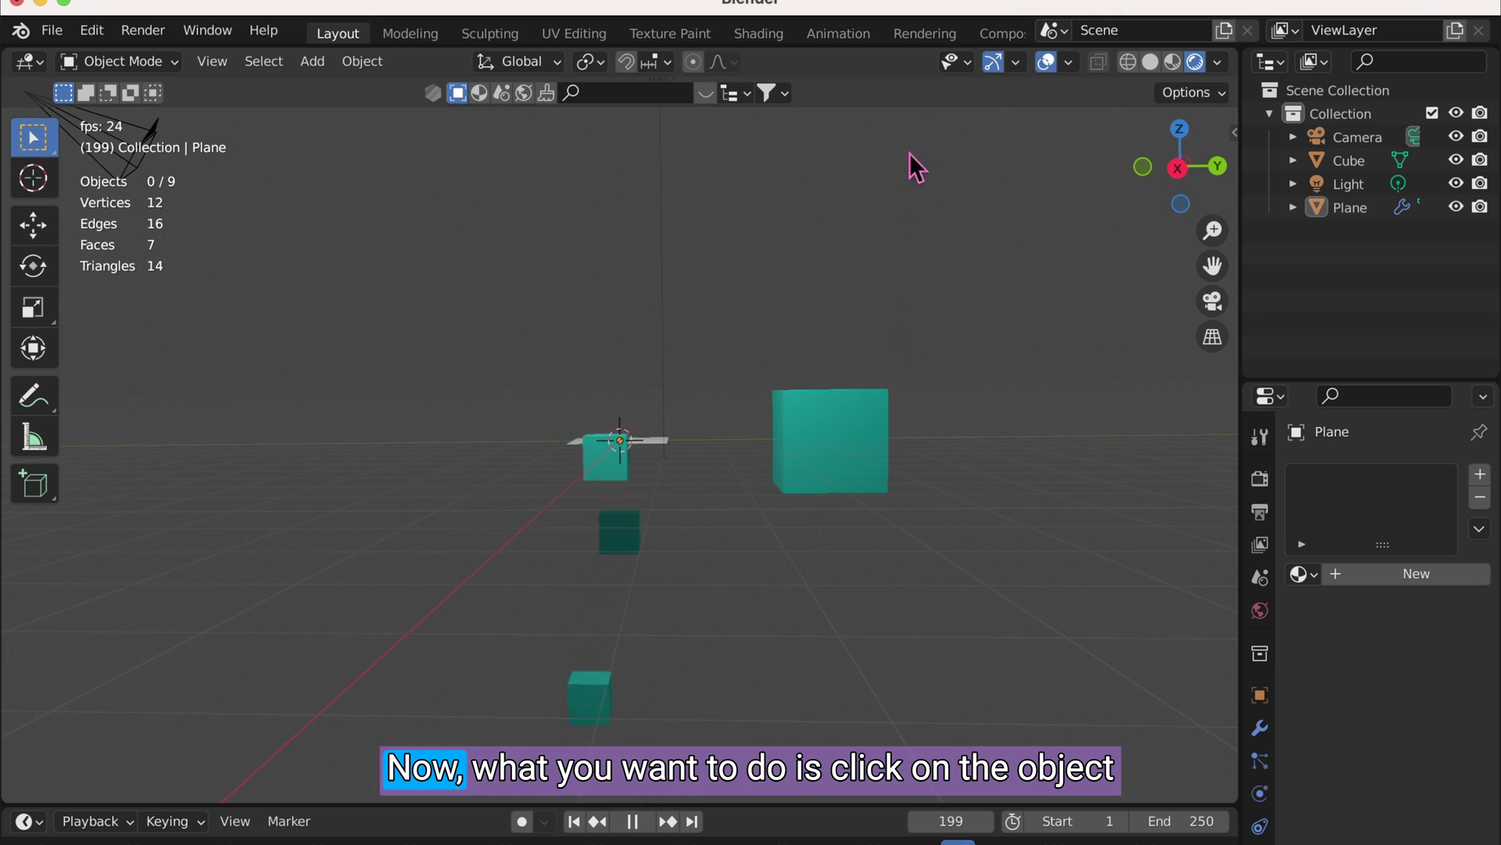
# Select the Cube, then Shift-select the emitter Plane so it is active
pyautogui.click(818, 442)
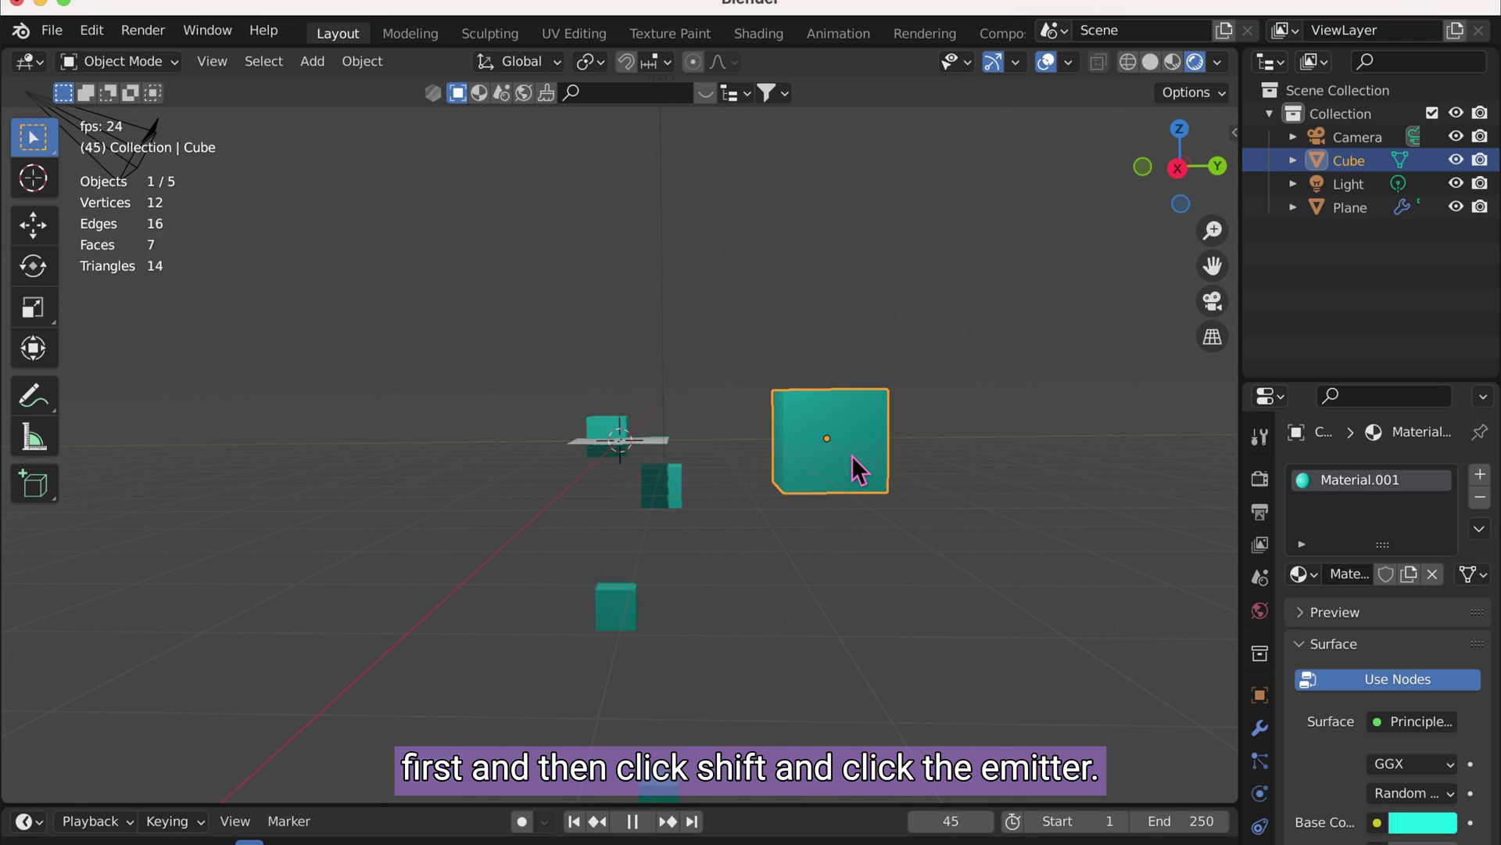
pyautogui.keyDown('shift'); pyautogui.click(621, 439); pyautogui.keyUp('shift')
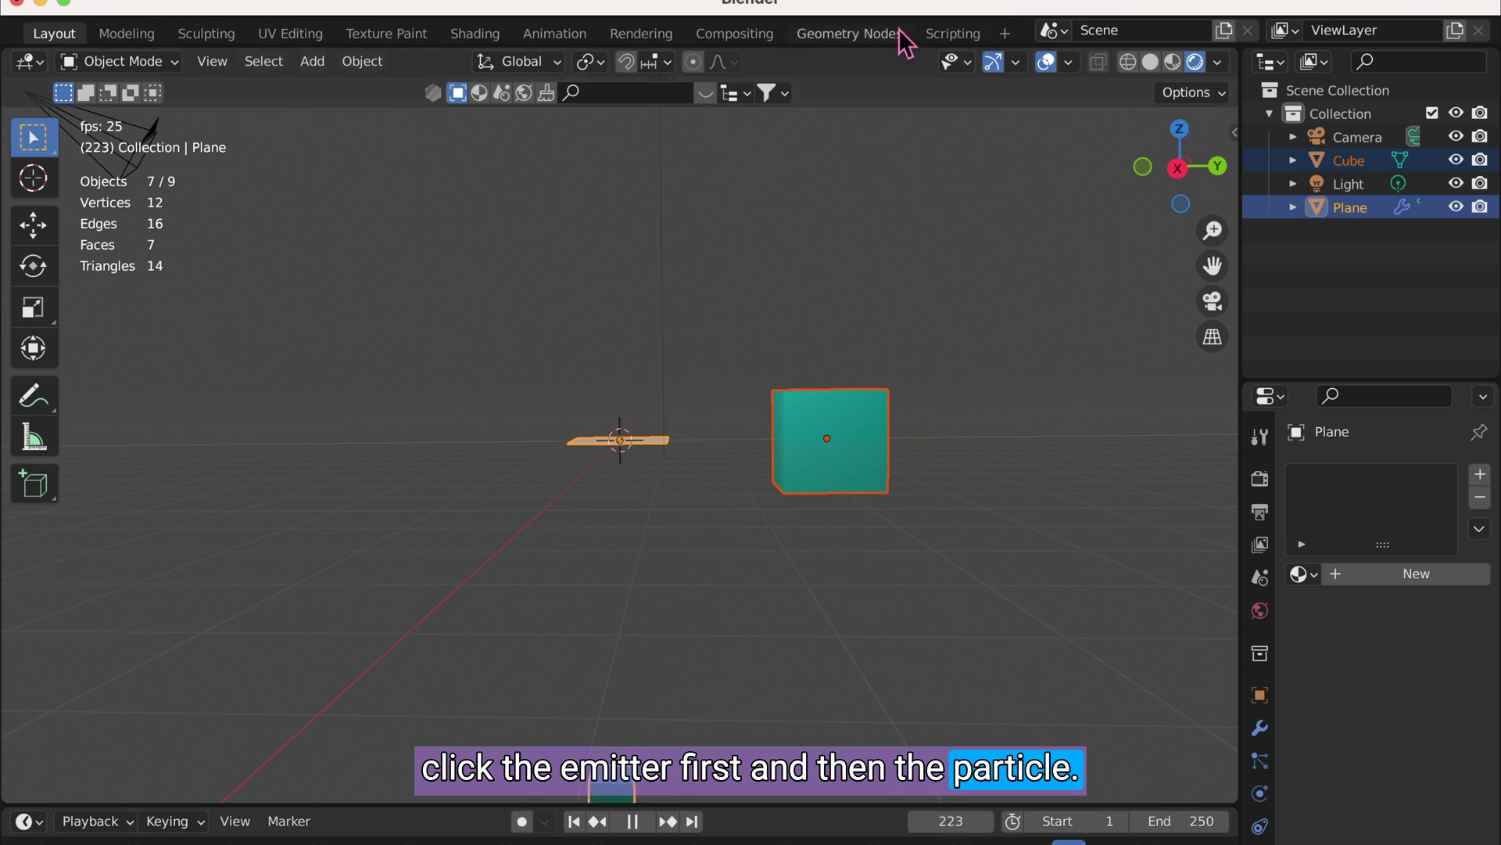
# In the Scripting workspace, paste the particle-baking script into a new text block and run it
pyautogui.click(954, 34)
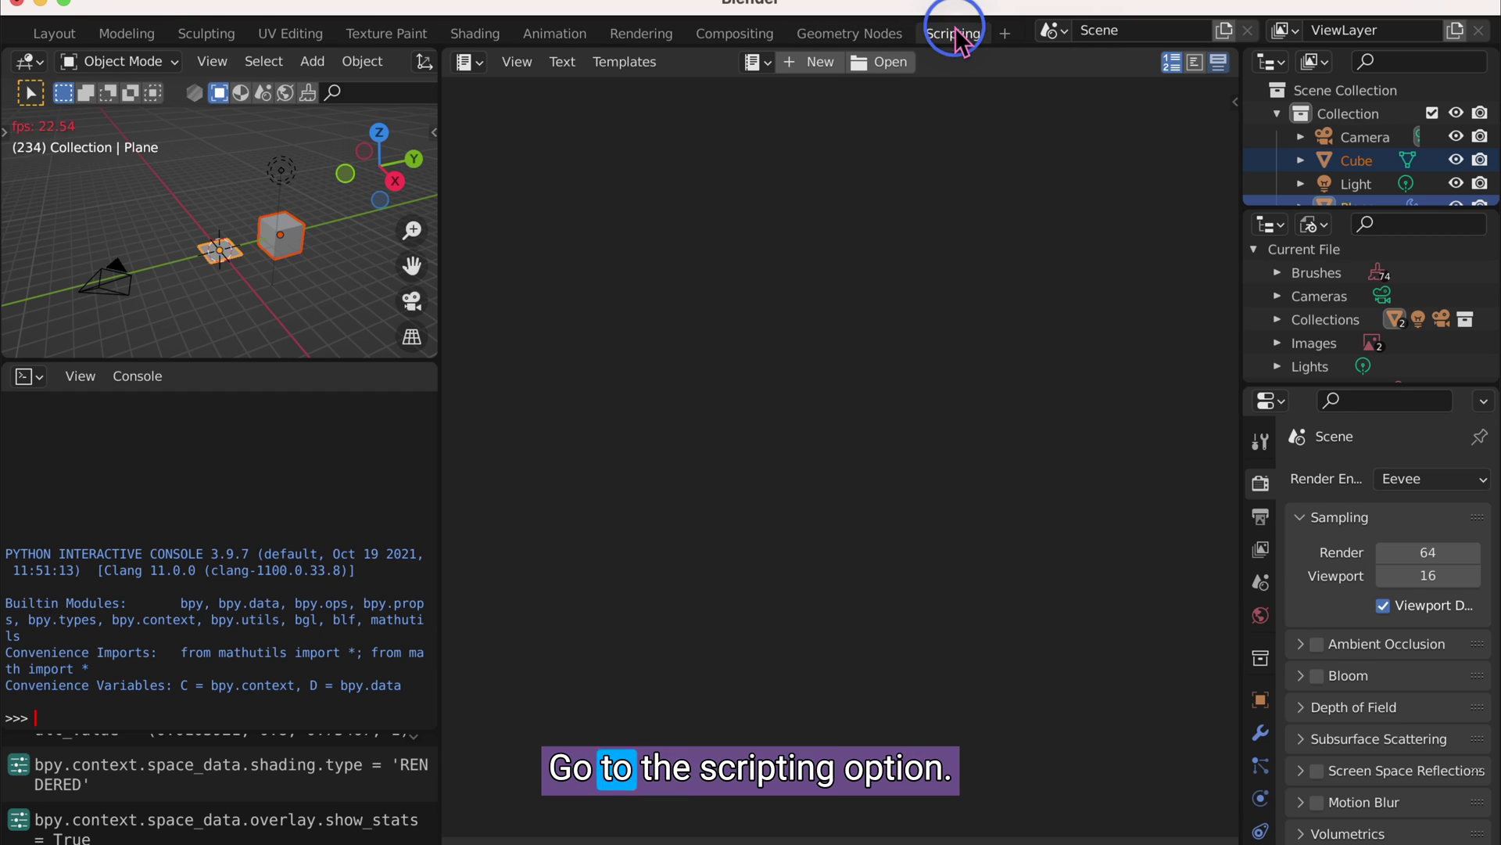
pyautogui.click(803, 70)
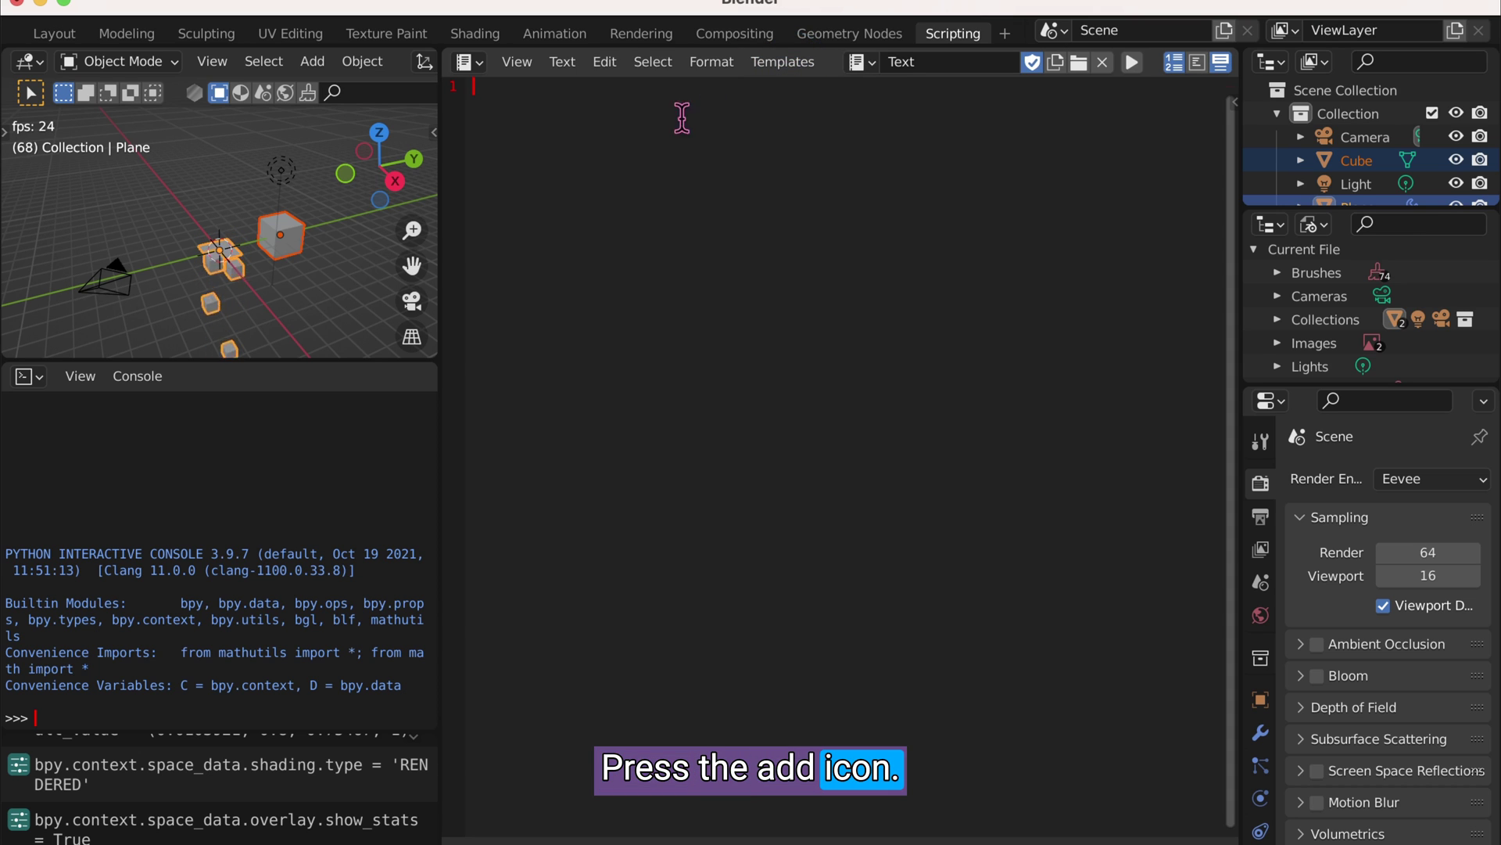
pyautogui.press('super+v')
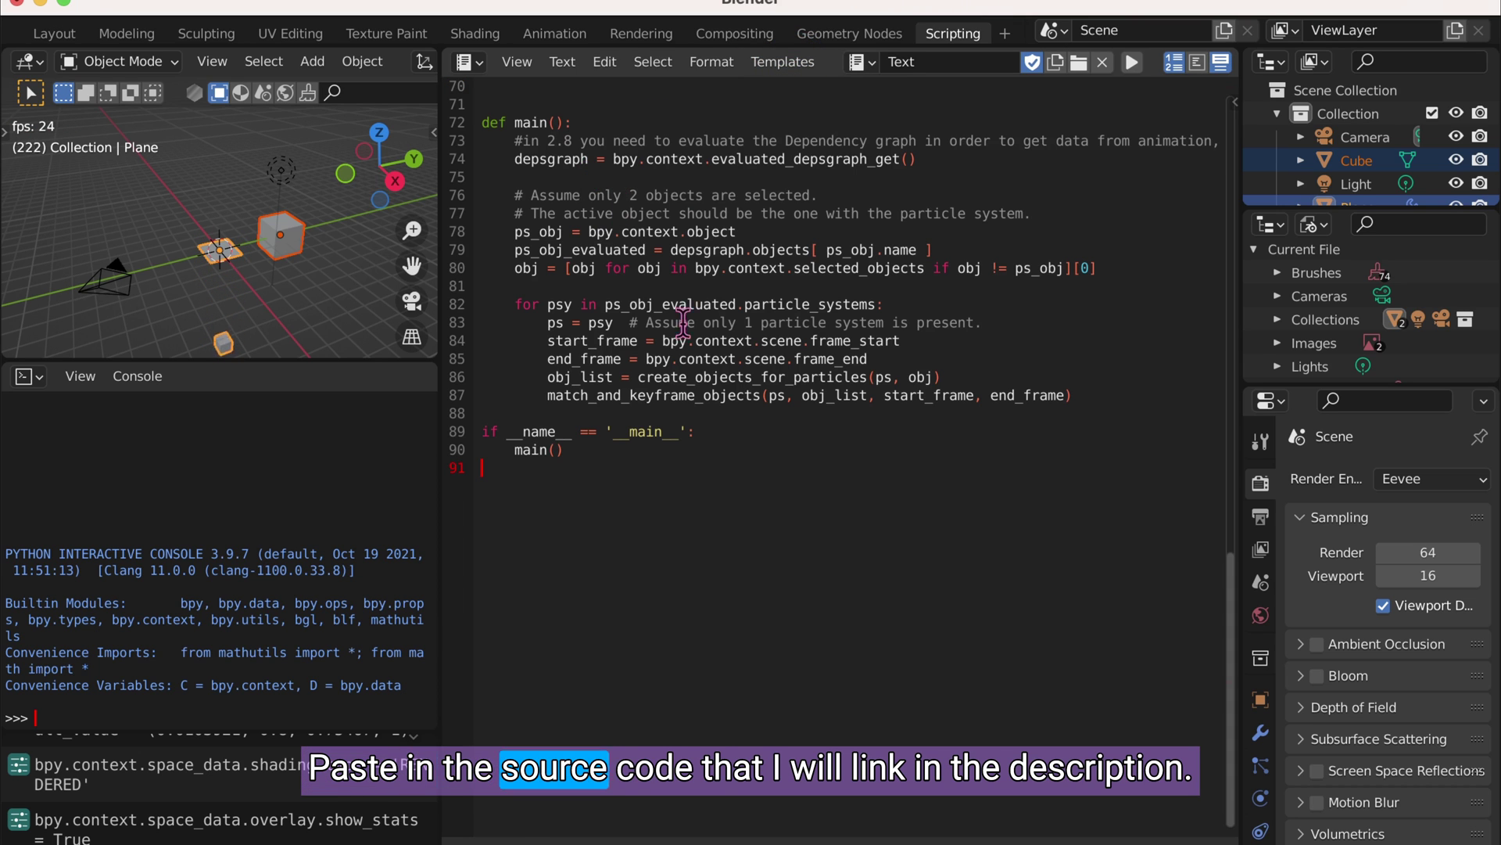
pyautogui.scroll(15, 684, 321)
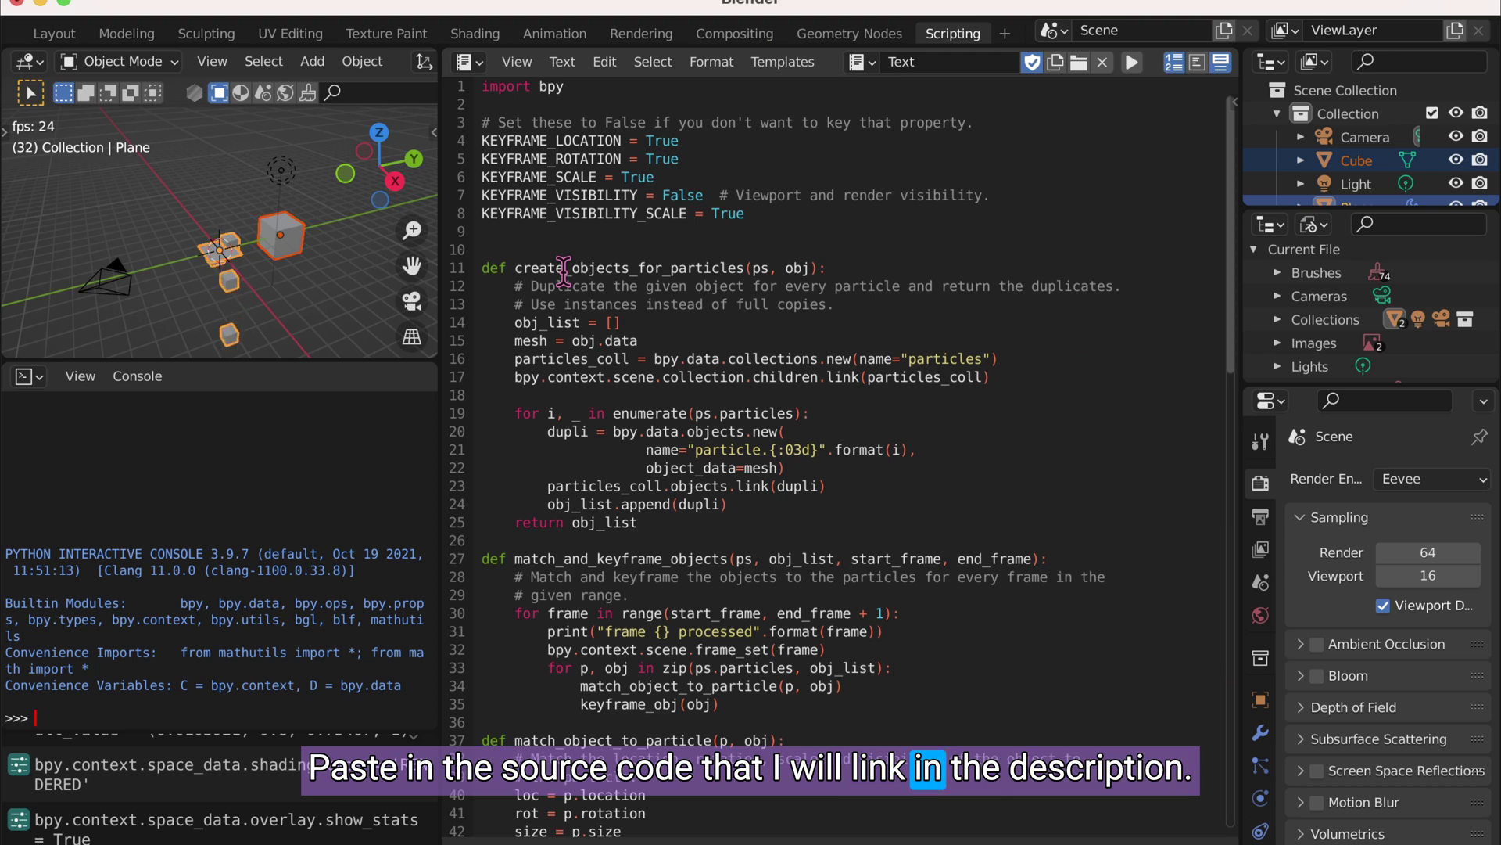
pyautogui.click(1130, 64)
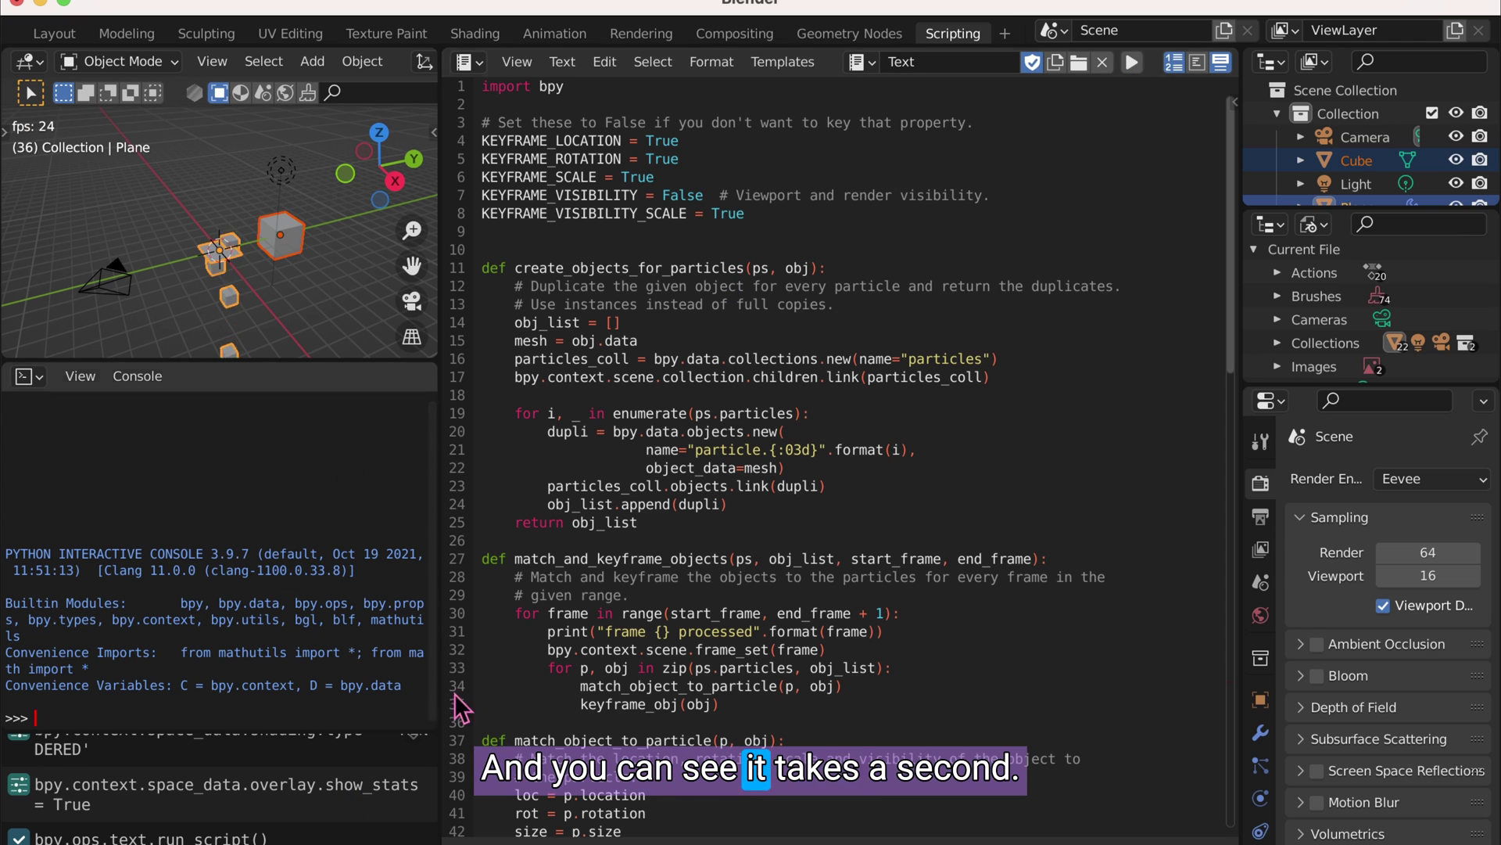
pyautogui.moveTo(1368, 387); pyautogui.dragTo(1431, 747)
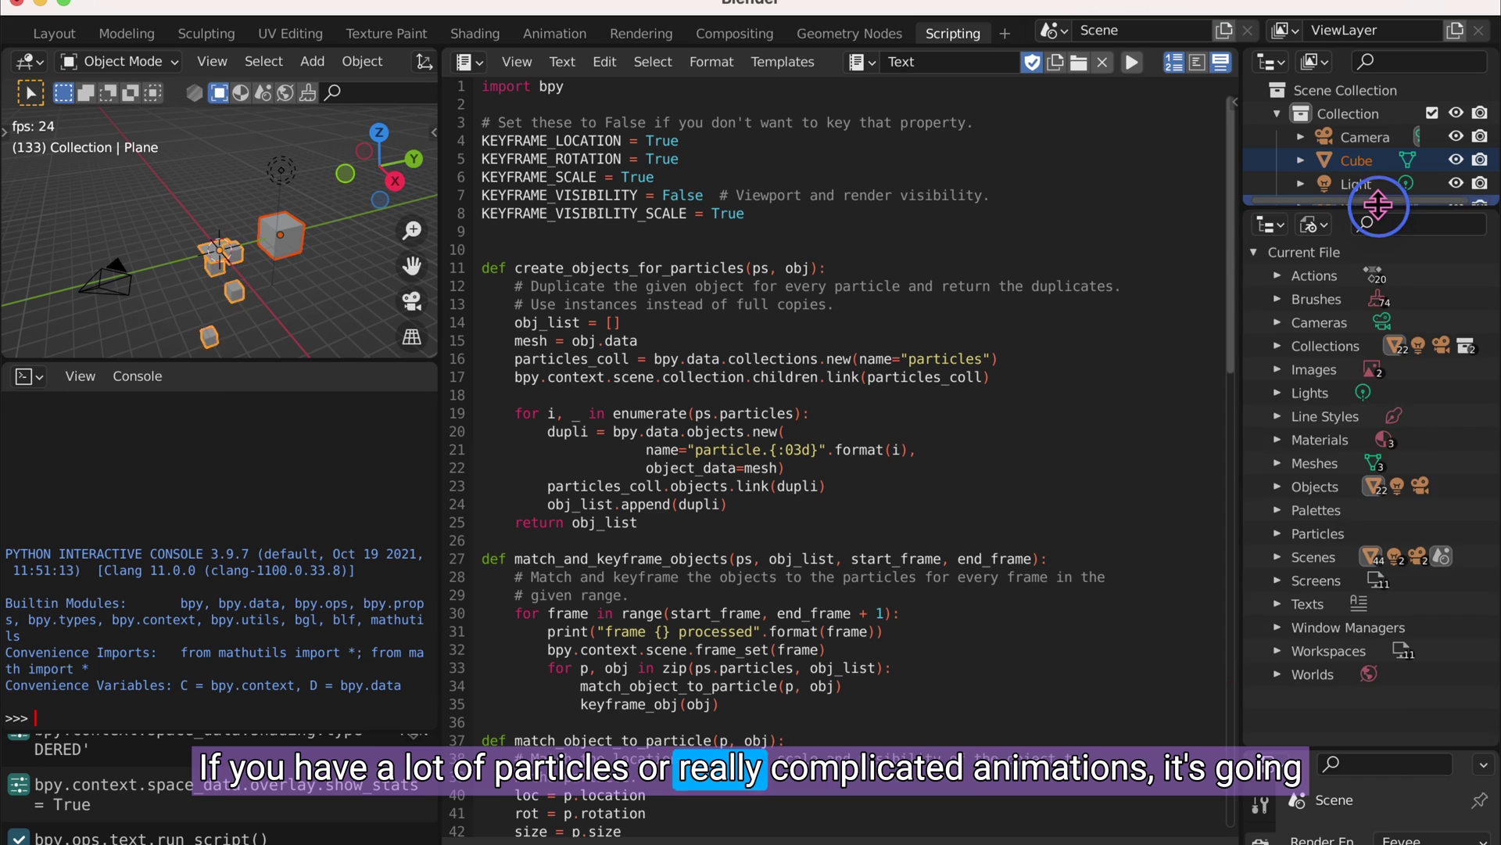
pyautogui.moveTo(1378, 205); pyautogui.dragTo(1381, 667)
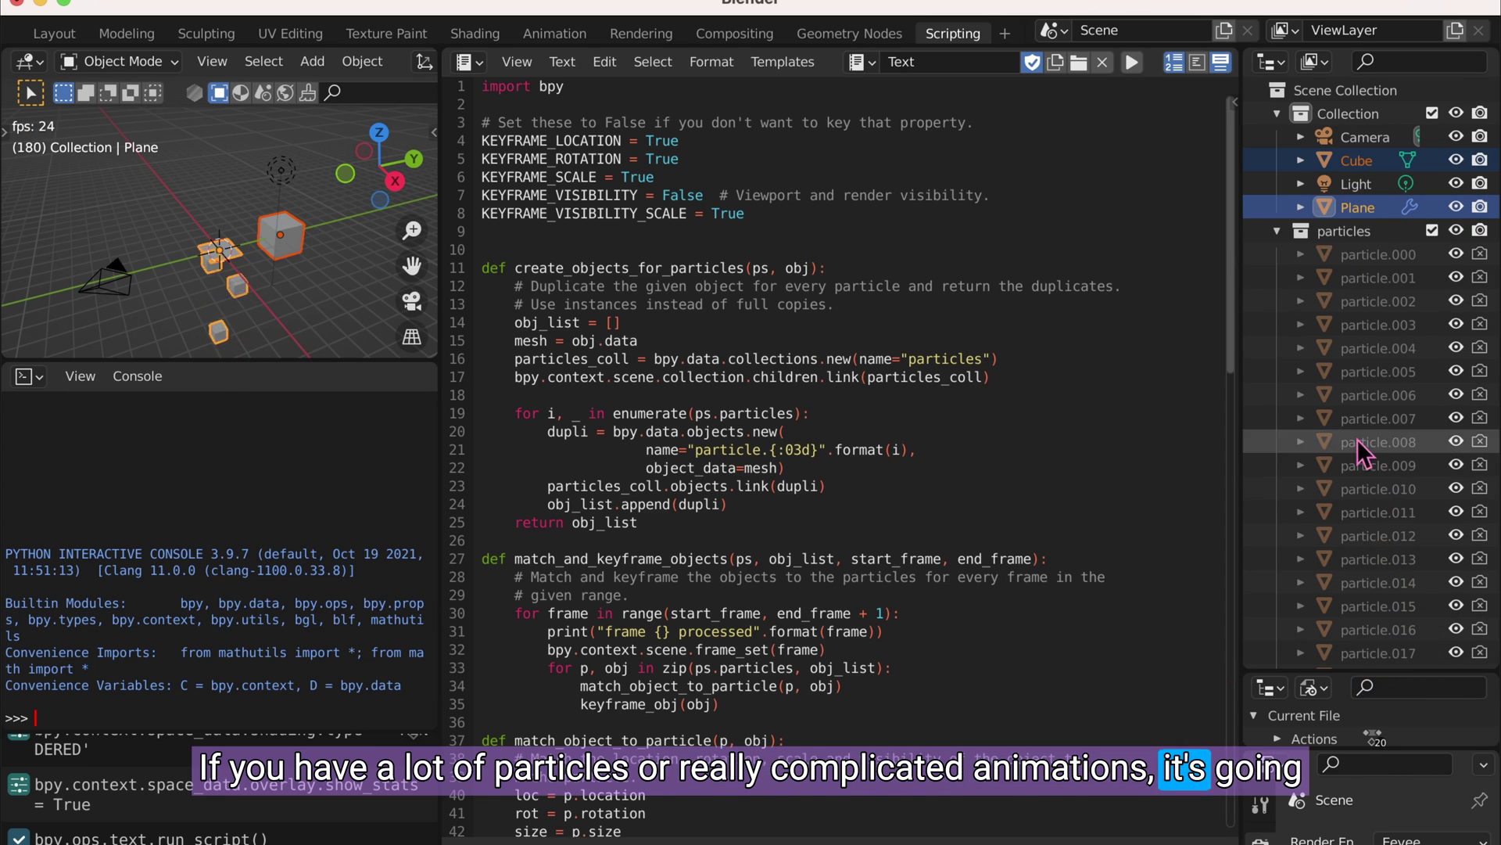
pyautogui.scroll(-1, 1377, 289)
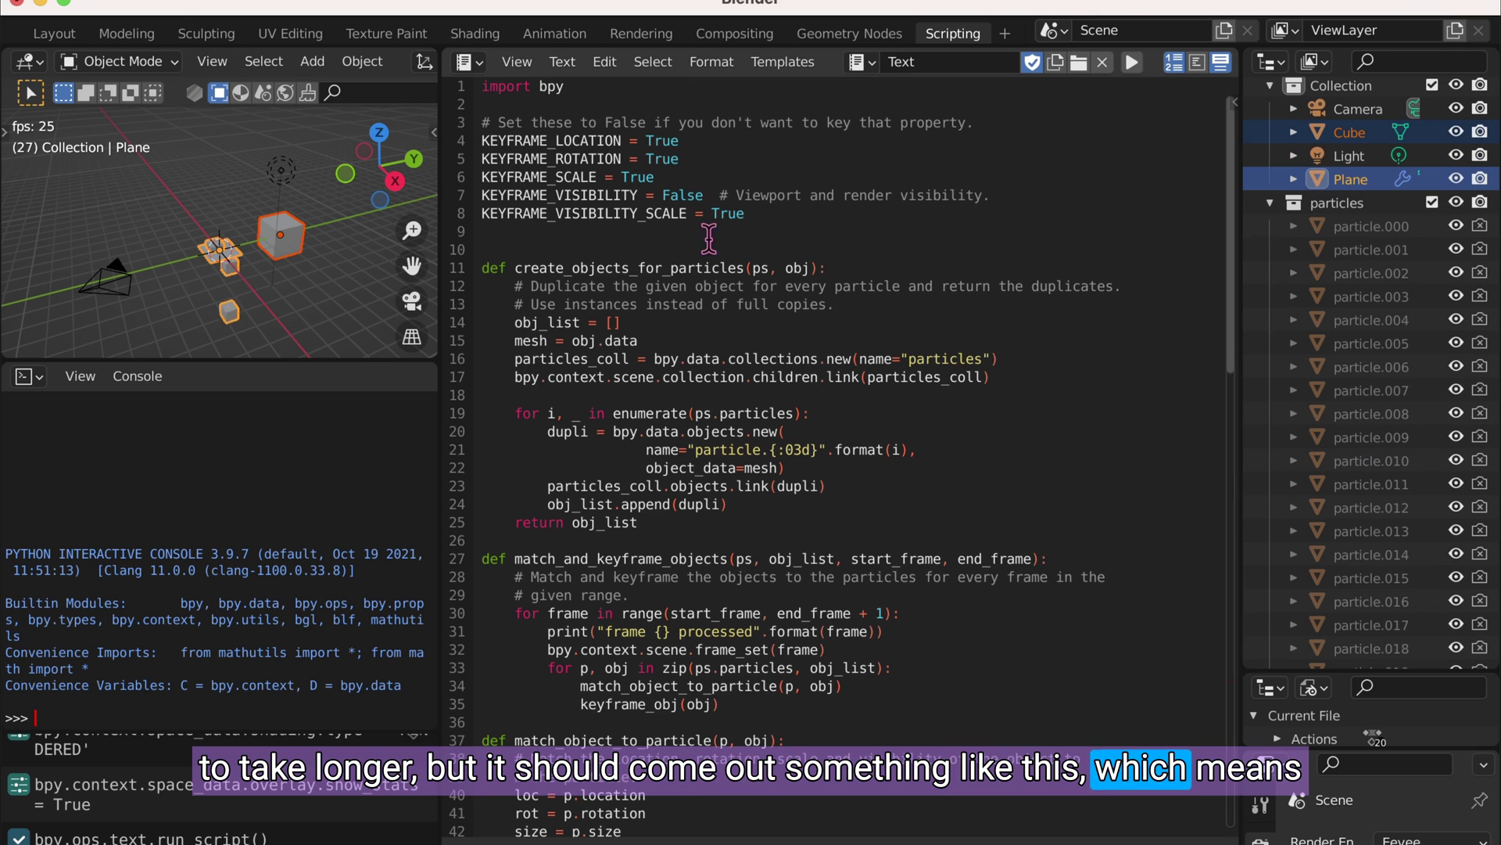
# Back in Layout, hide the Plane and enable the particles collection in viewports via the Outliner
pyautogui.click(75, 35)
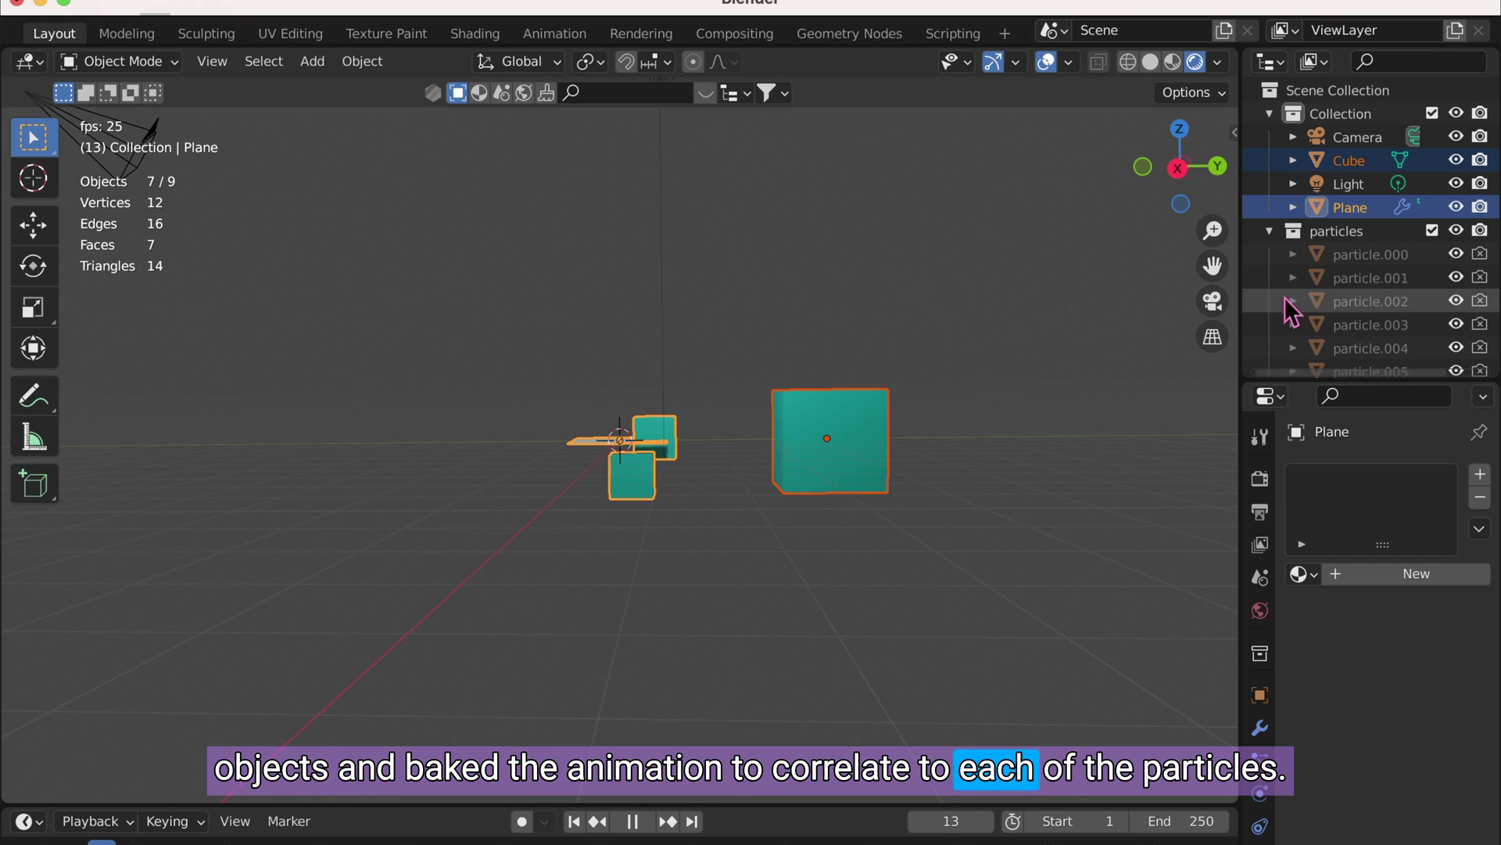
pyautogui.moveTo(1241, 270); pyautogui.dragTo(1210, 271)
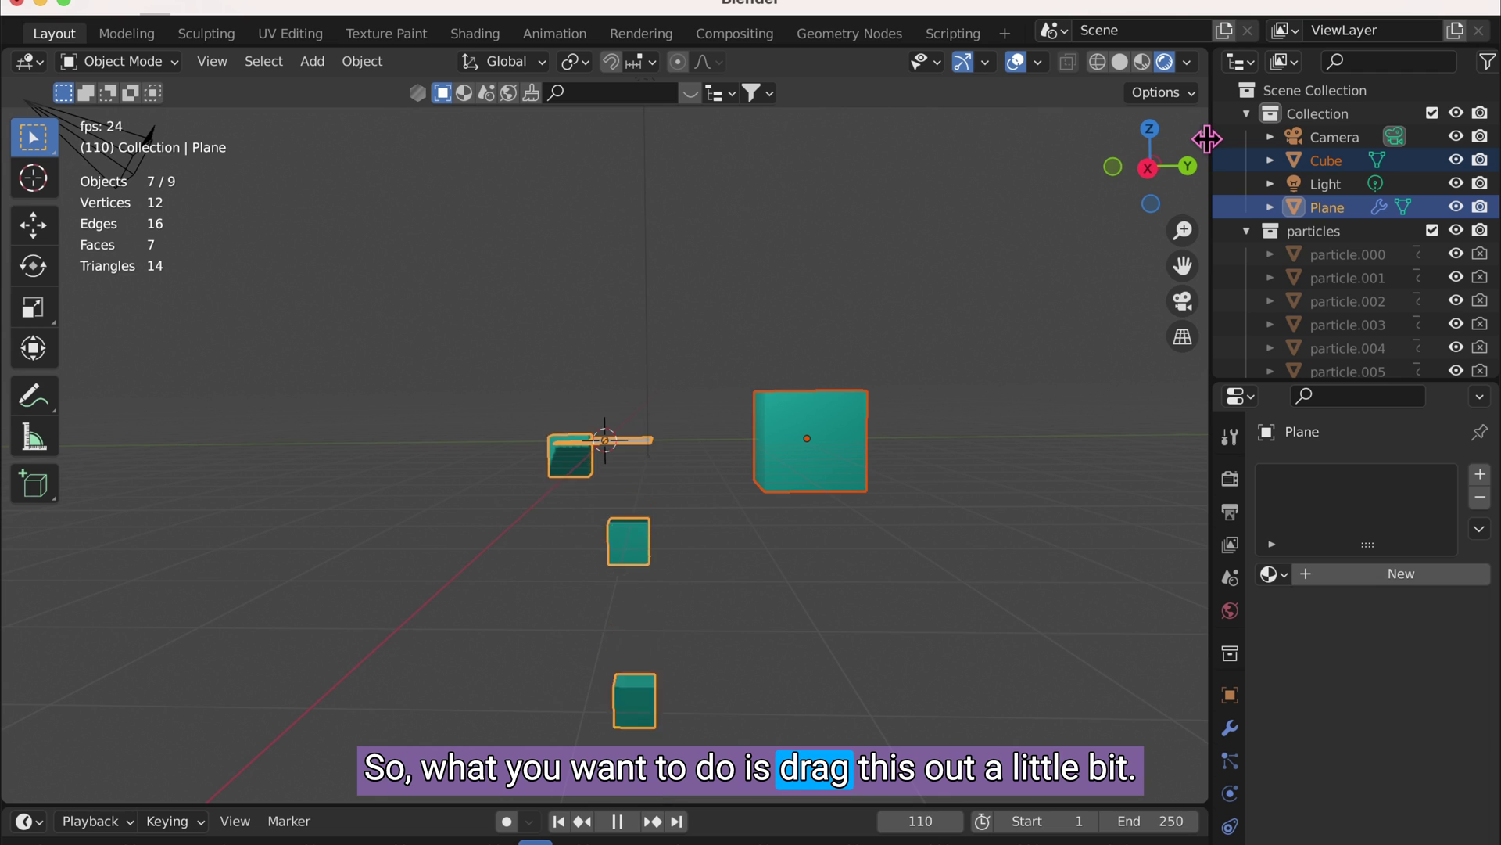
pyautogui.click(1484, 64)
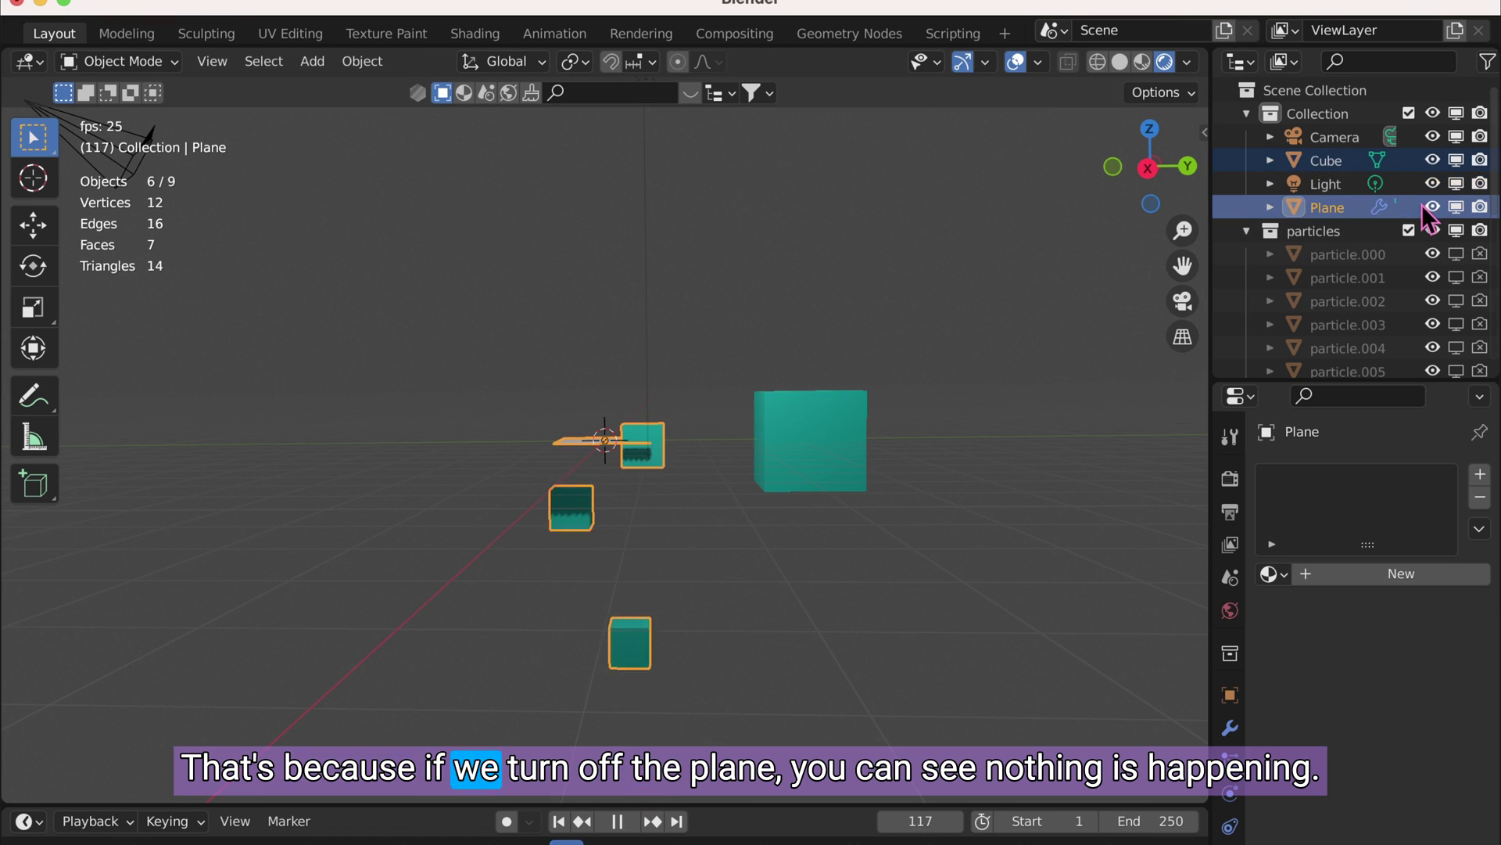
pyautogui.click(1429, 208)
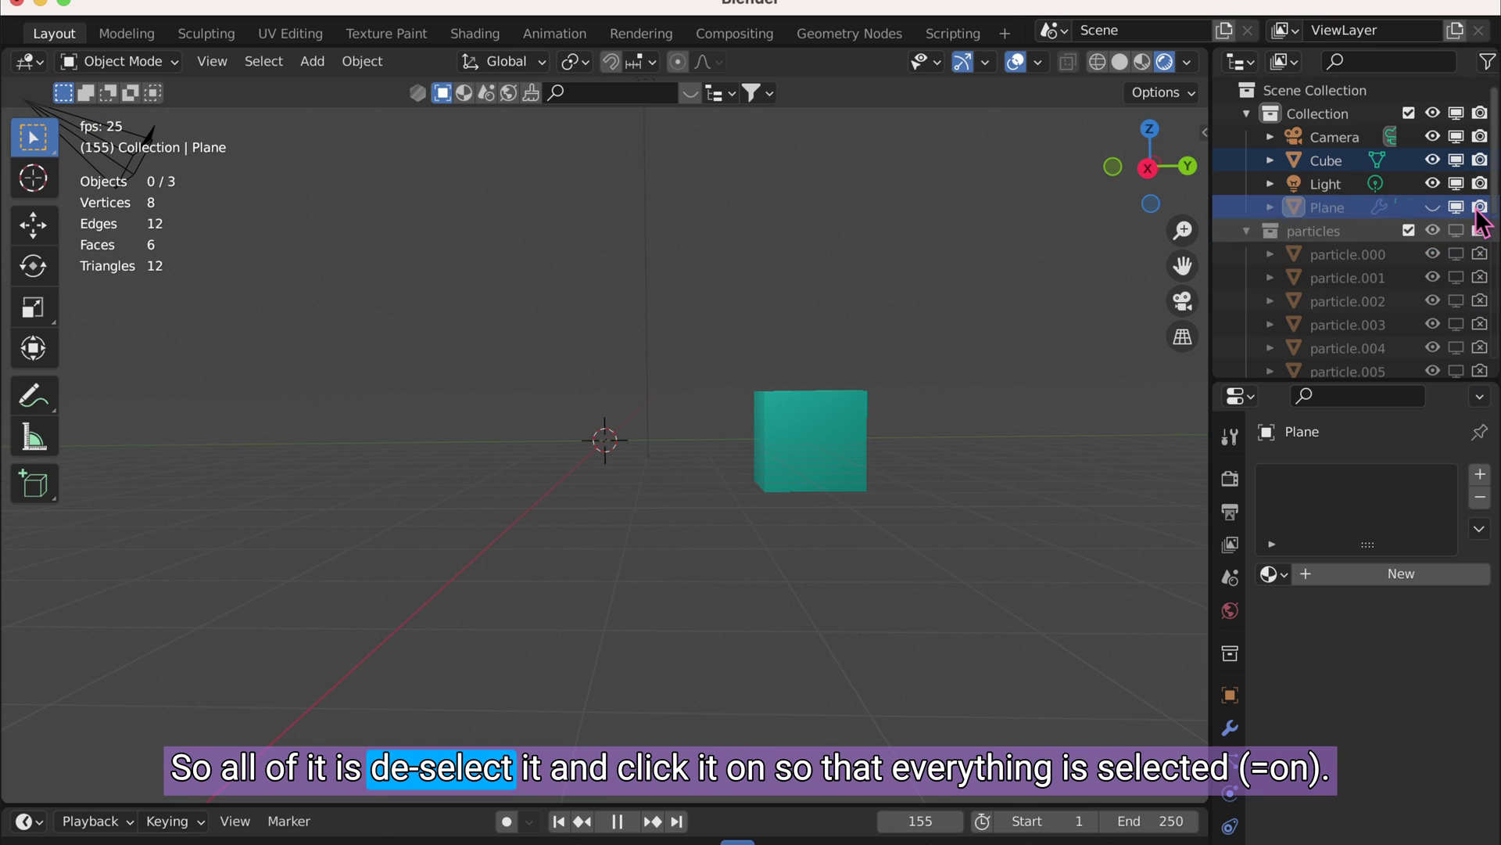
pyautogui.click(1457, 229)
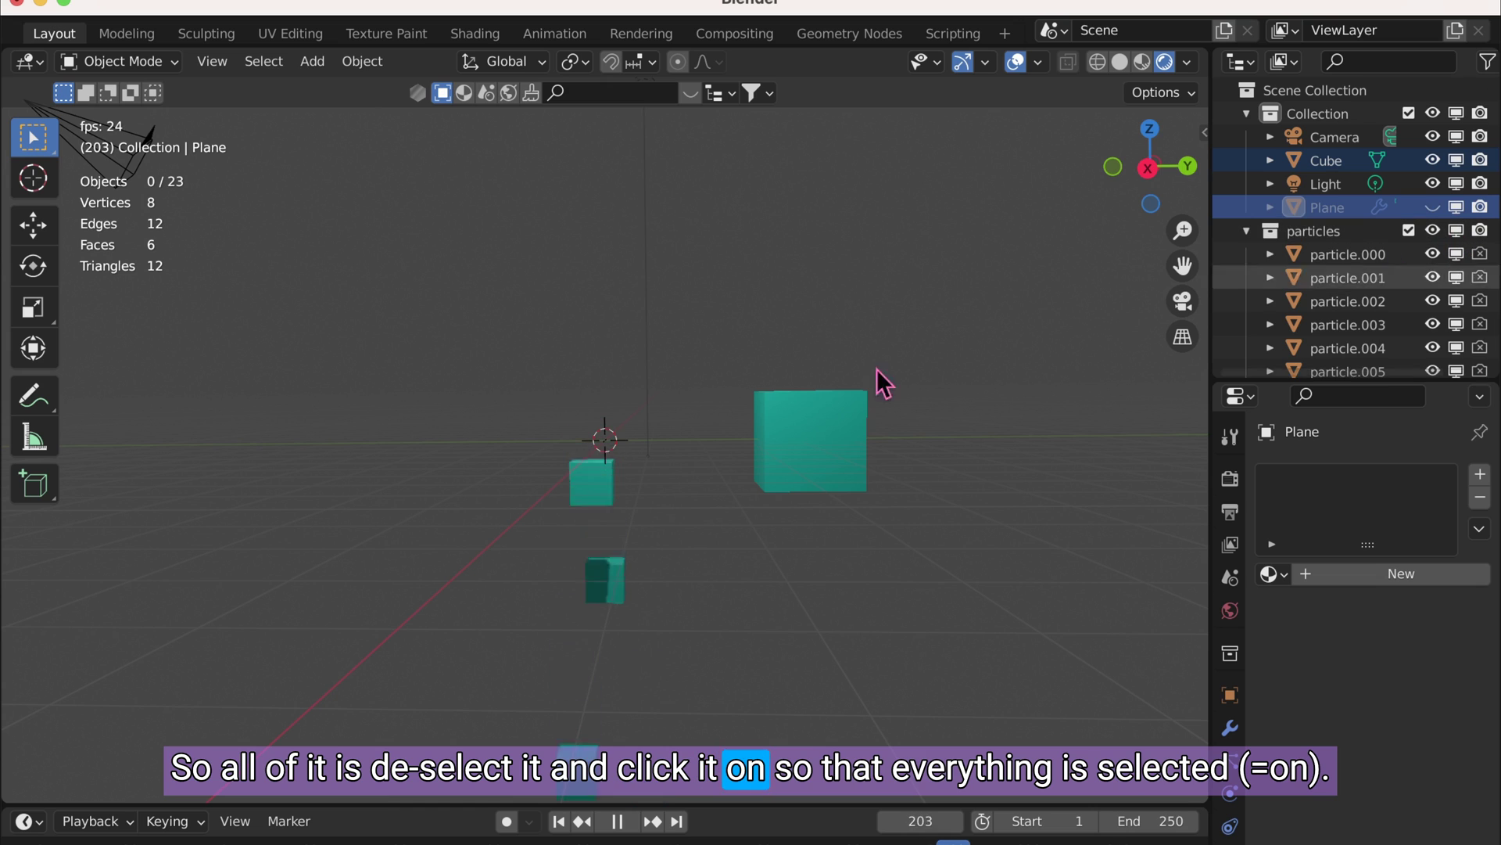
pyautogui.scroll(-2, 1408, 289)
pyautogui.scroll(-3, 1417, 282)
pyautogui.scroll(6, 1431, 284)
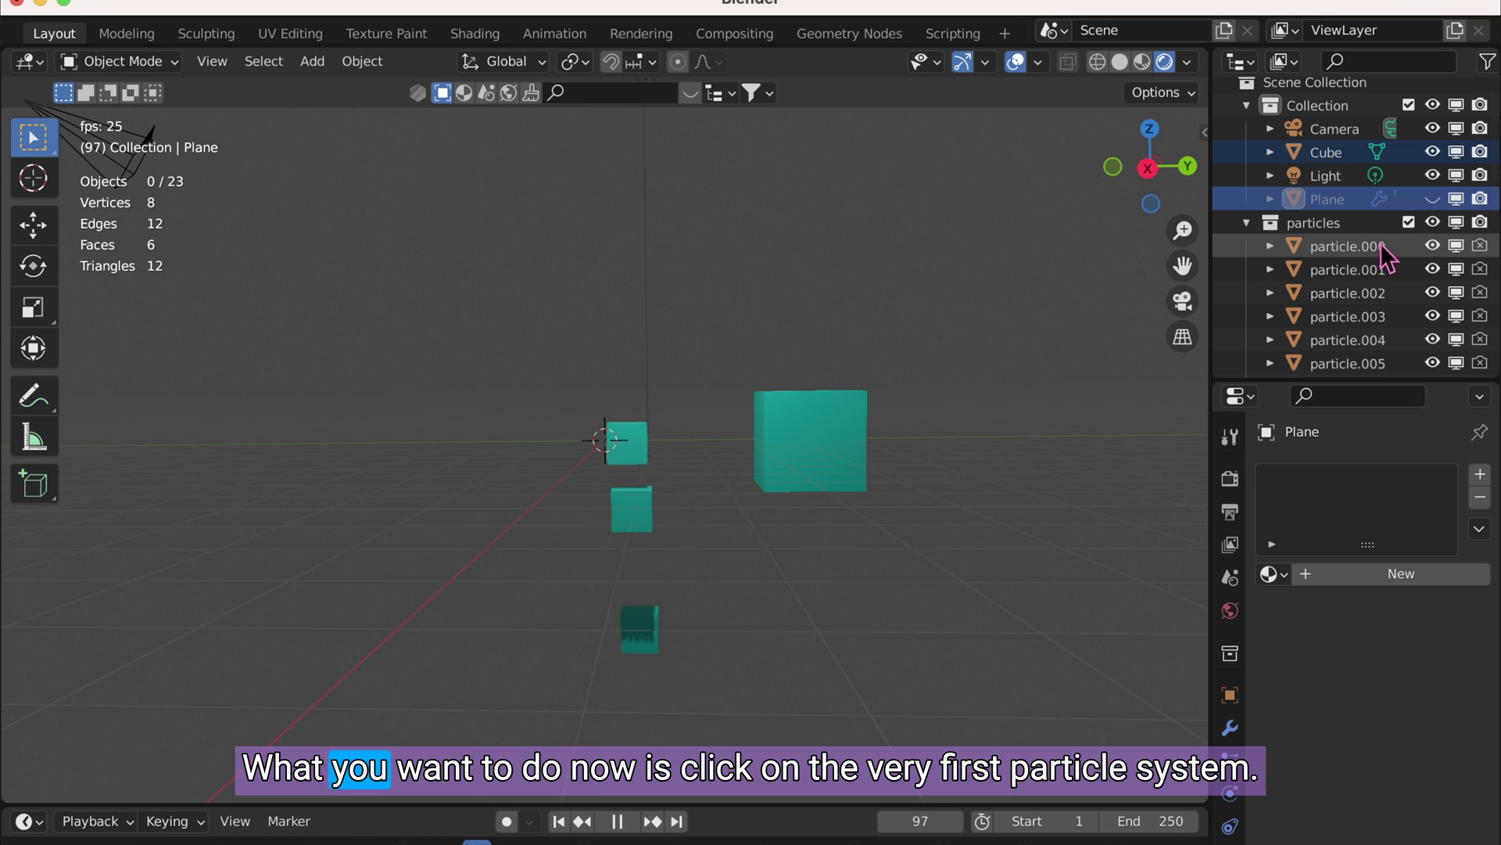
# Select particle.000 through particle.019 in the Outliner and open the File menu's export list
pyautogui.click(1338, 249)
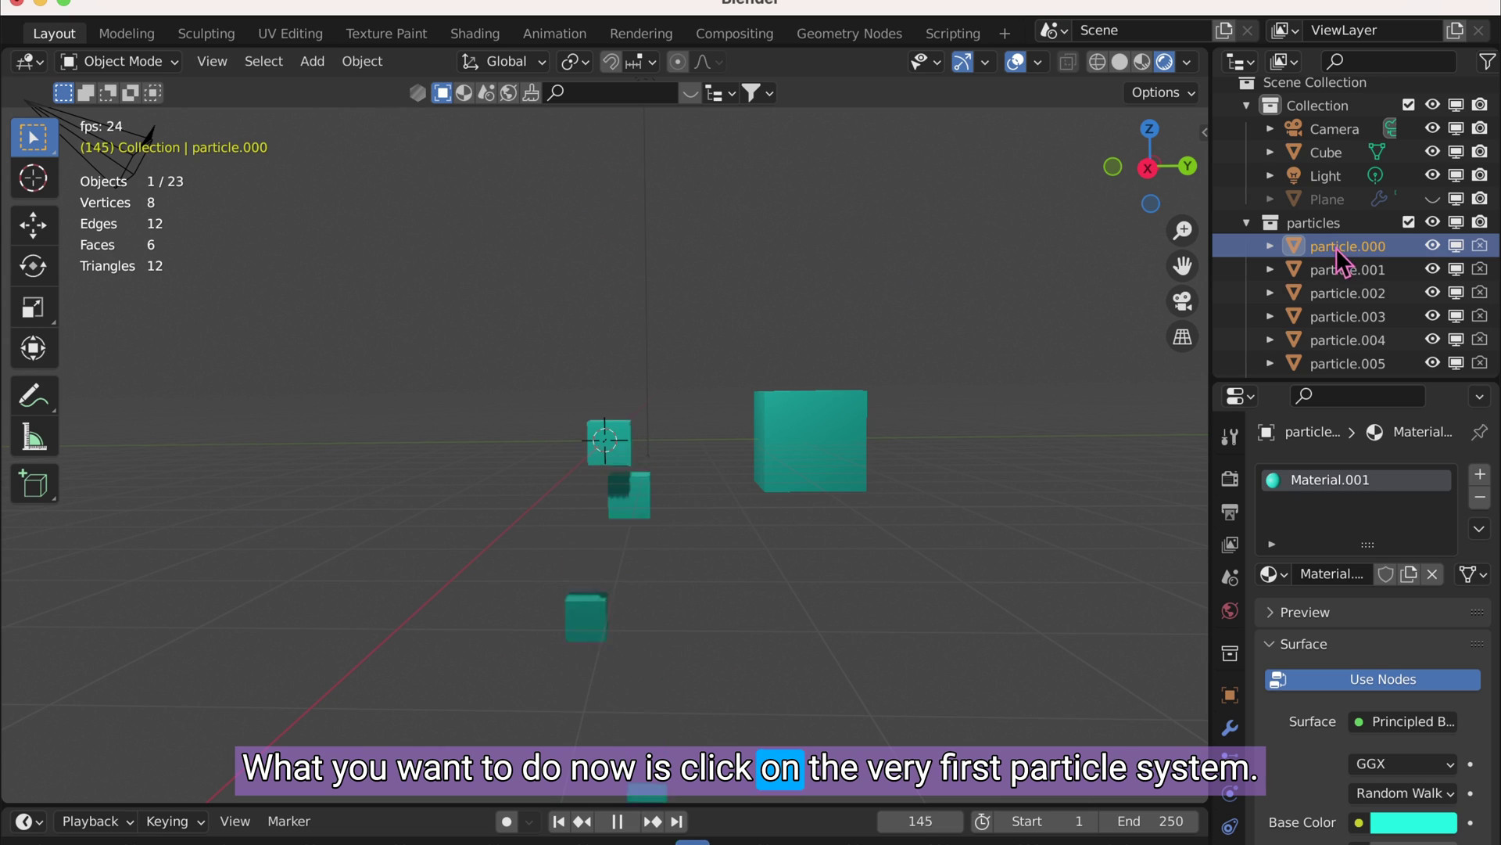
pyautogui.scroll(-5, 1353, 249)
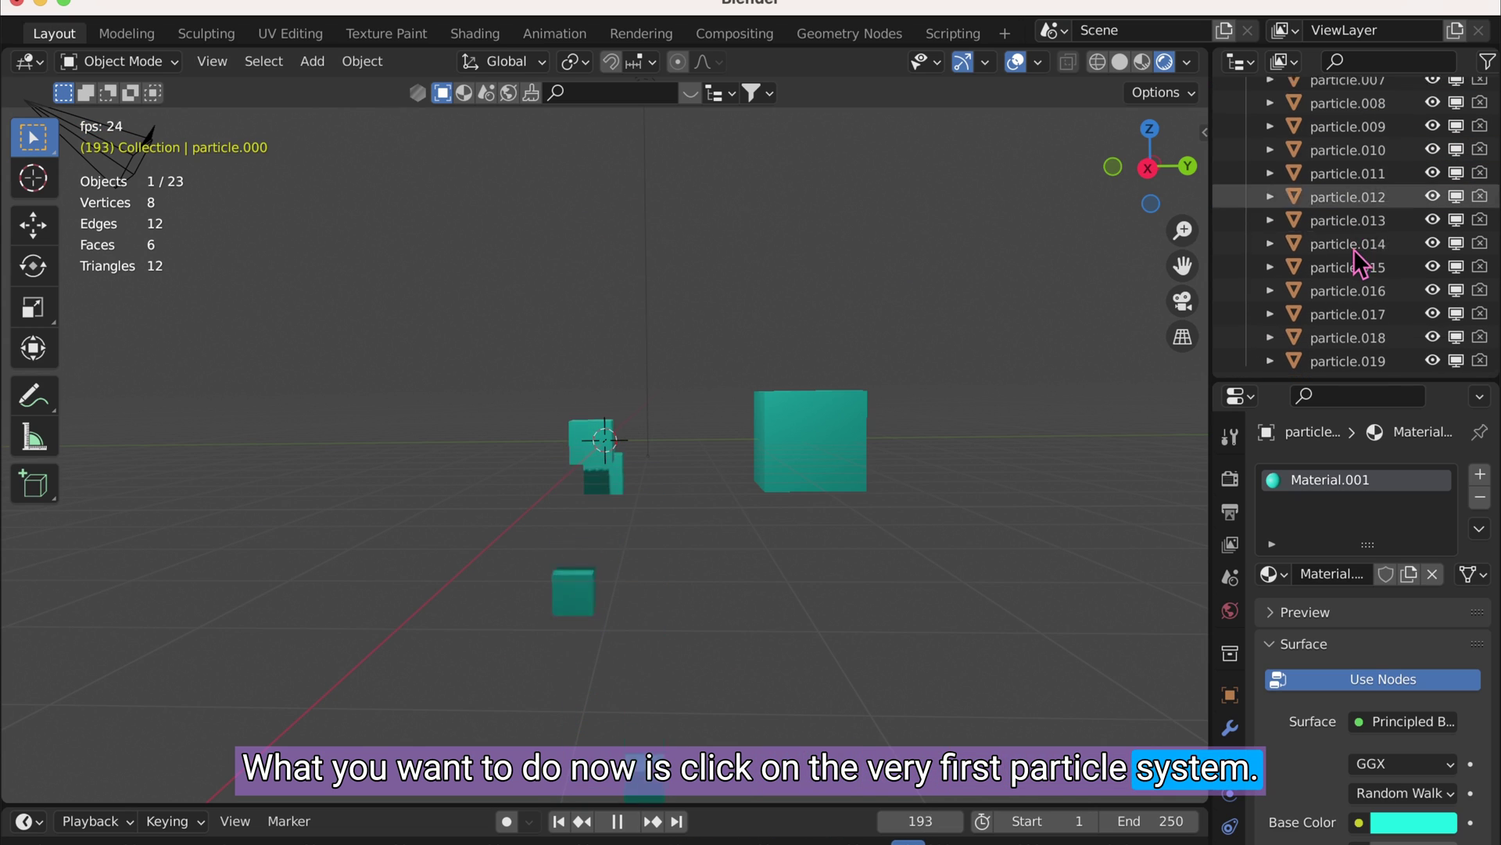
pyautogui.keyDown('shift'); pyautogui.click(1340, 350); pyautogui.keyUp('shift')
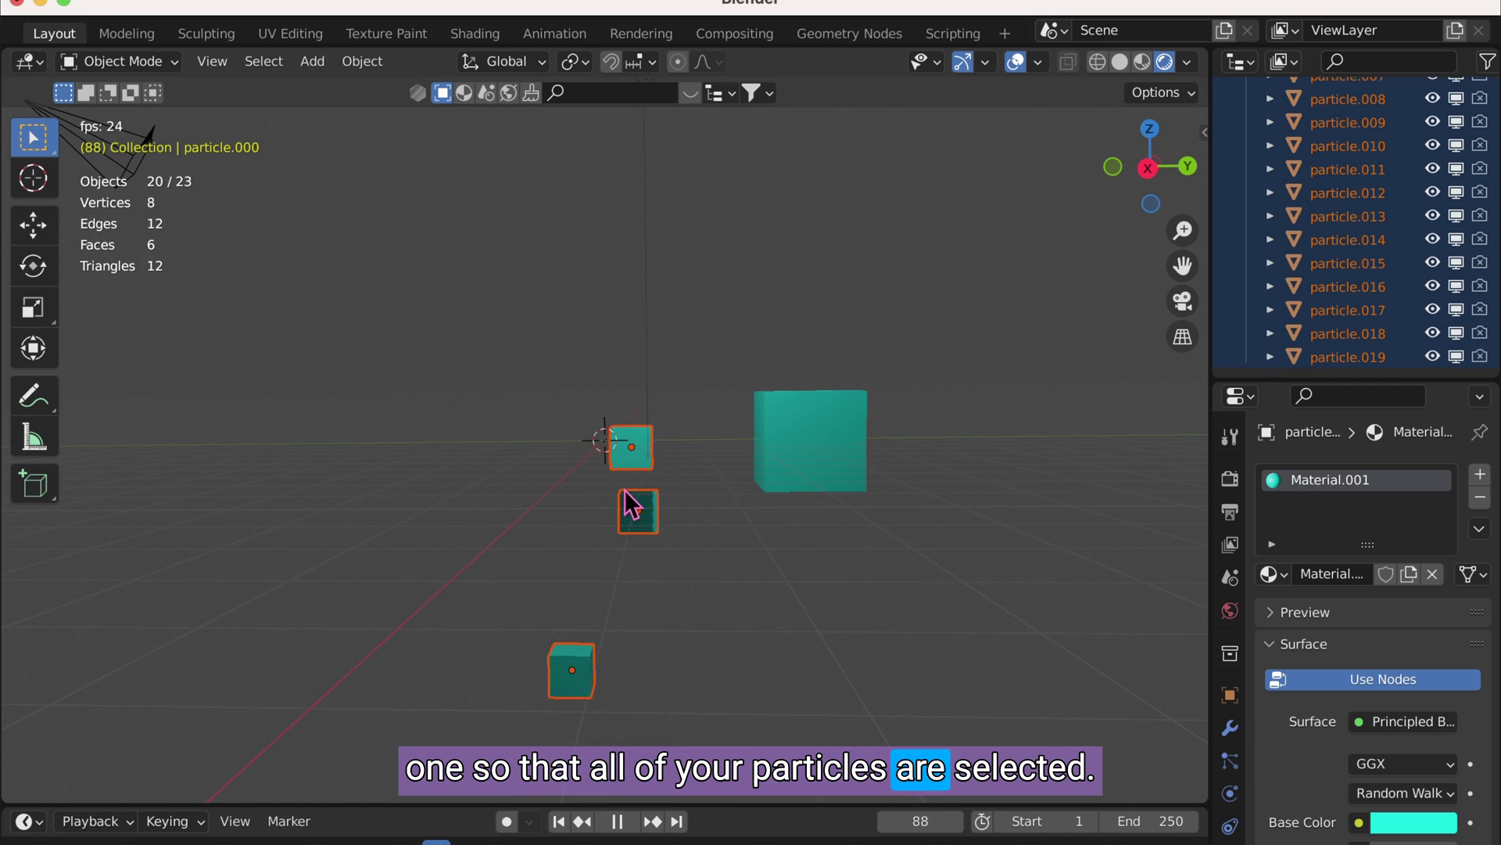
pyautogui.scroll(6, 124, 29)
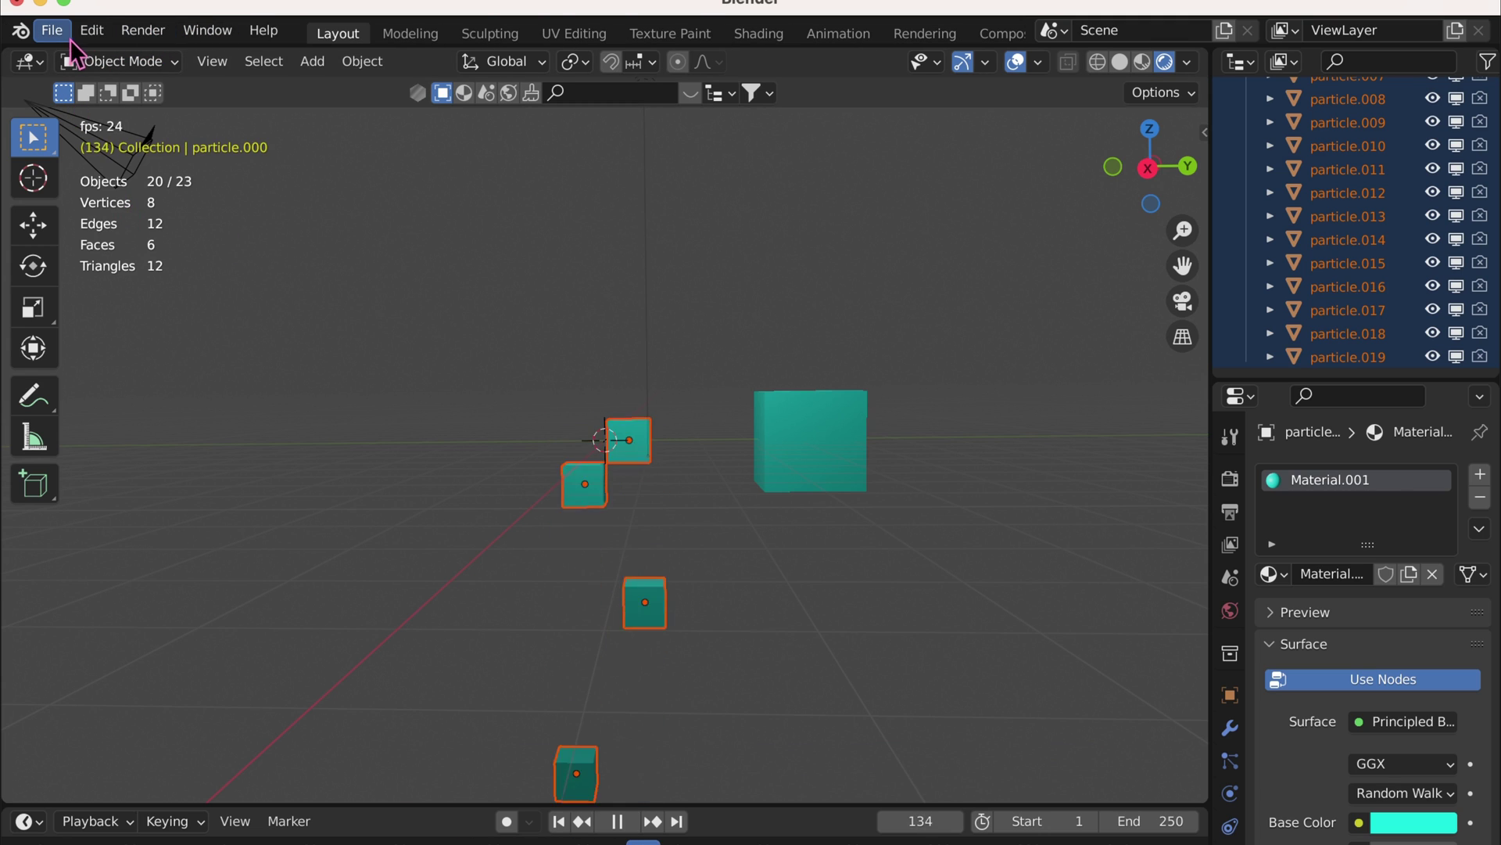
pyautogui.click(56, 33)
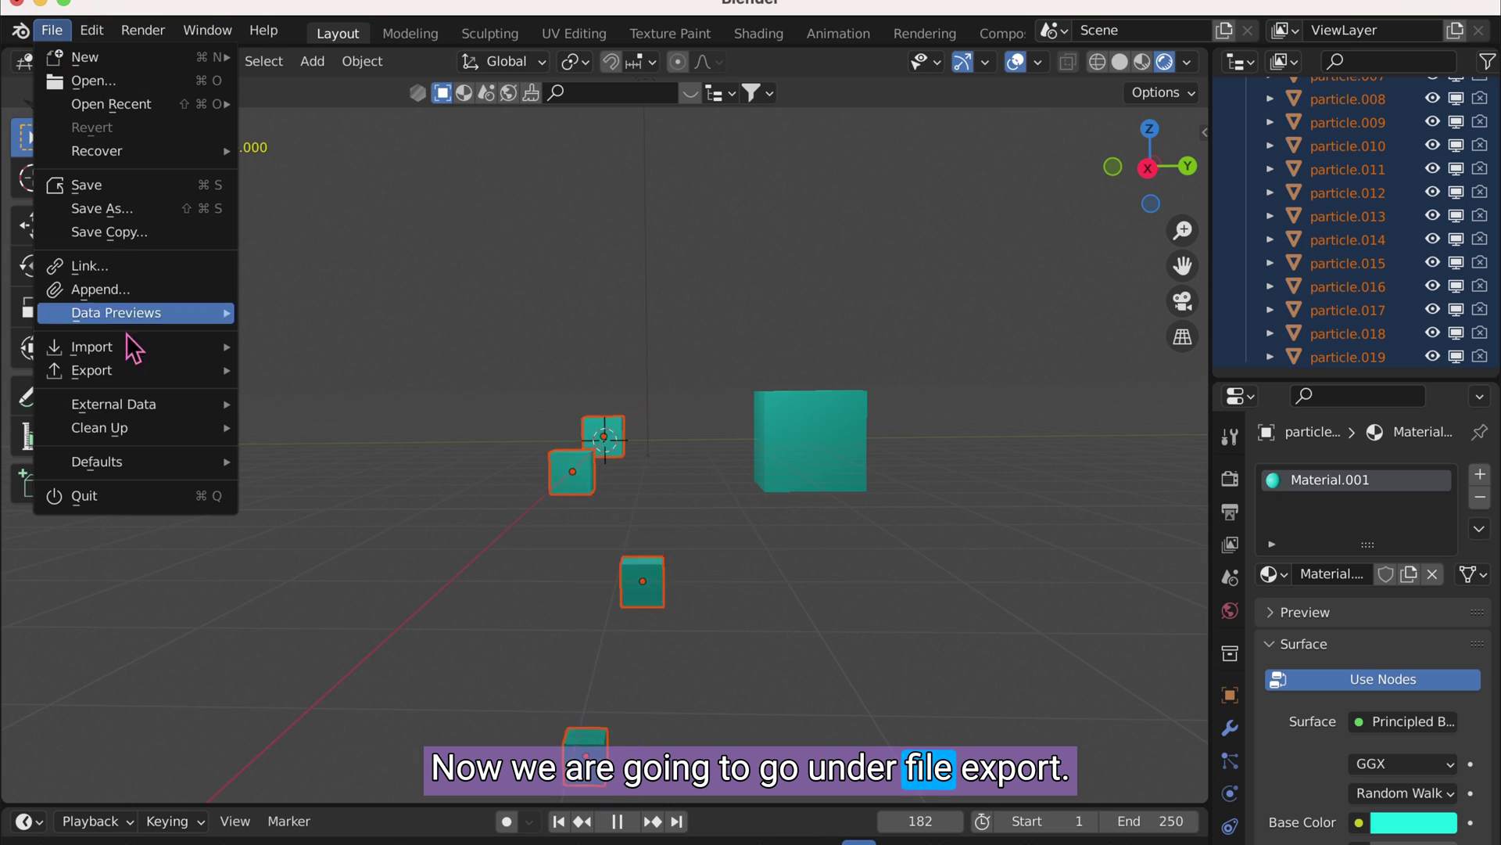
# Choose FBX export, target the Downloads folder, and name the file 'blue cube'
pyautogui.moveTo(91, 370)
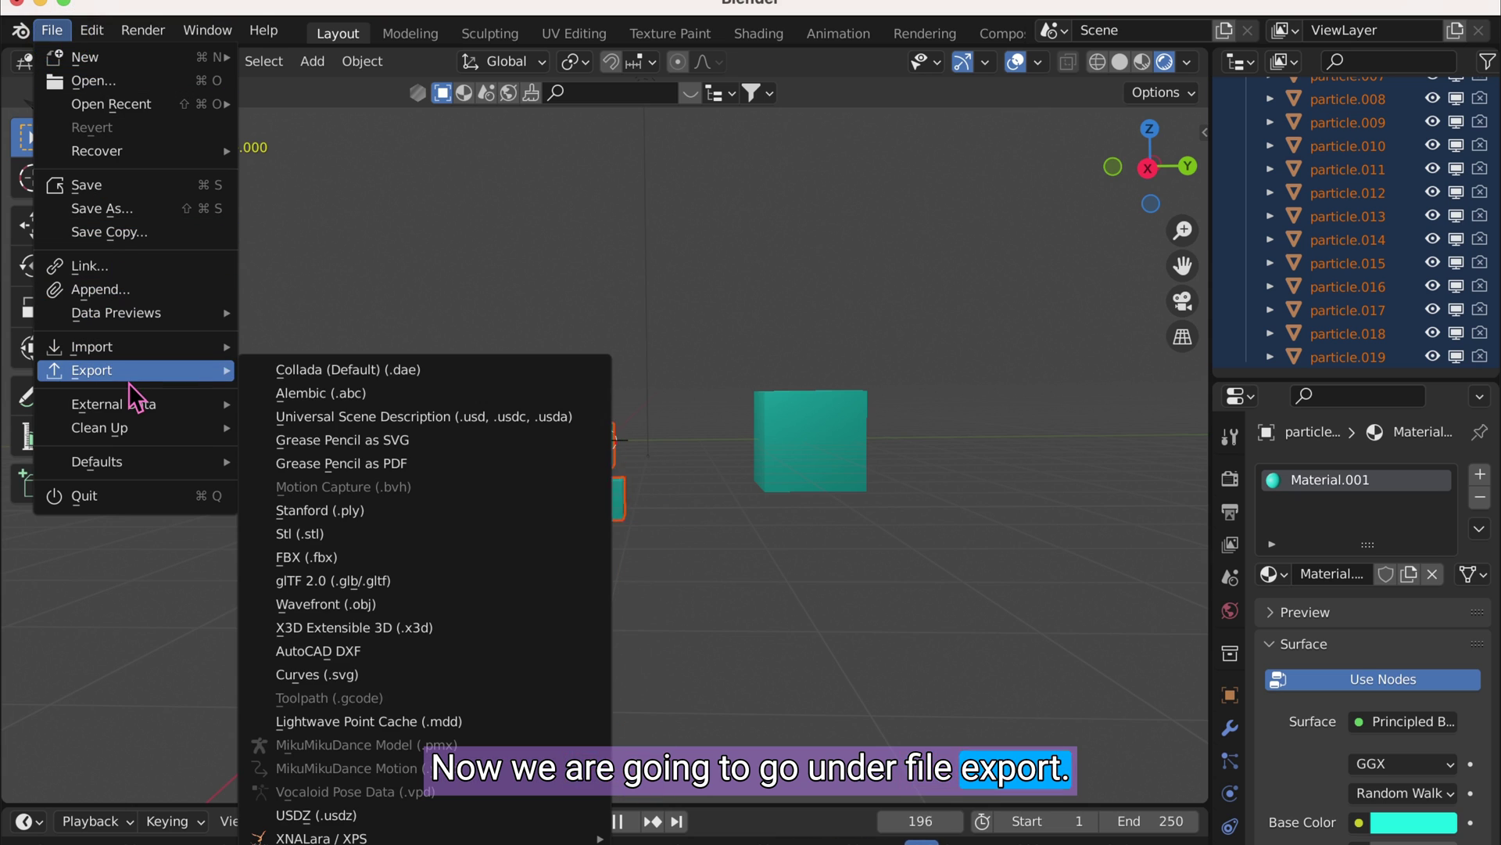
pyautogui.click(309, 556)
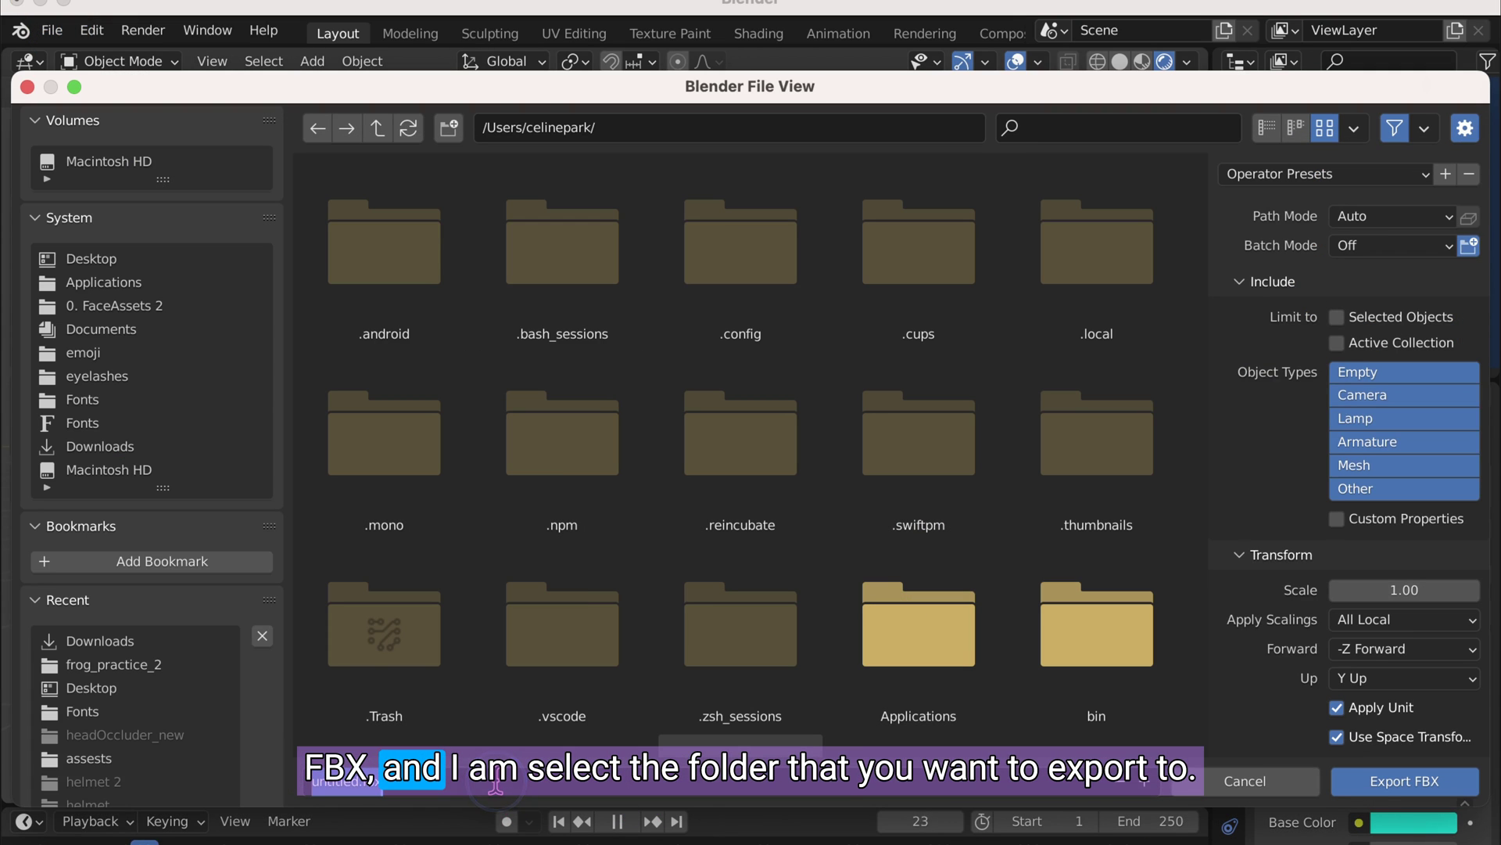
pyautogui.click(93, 447)
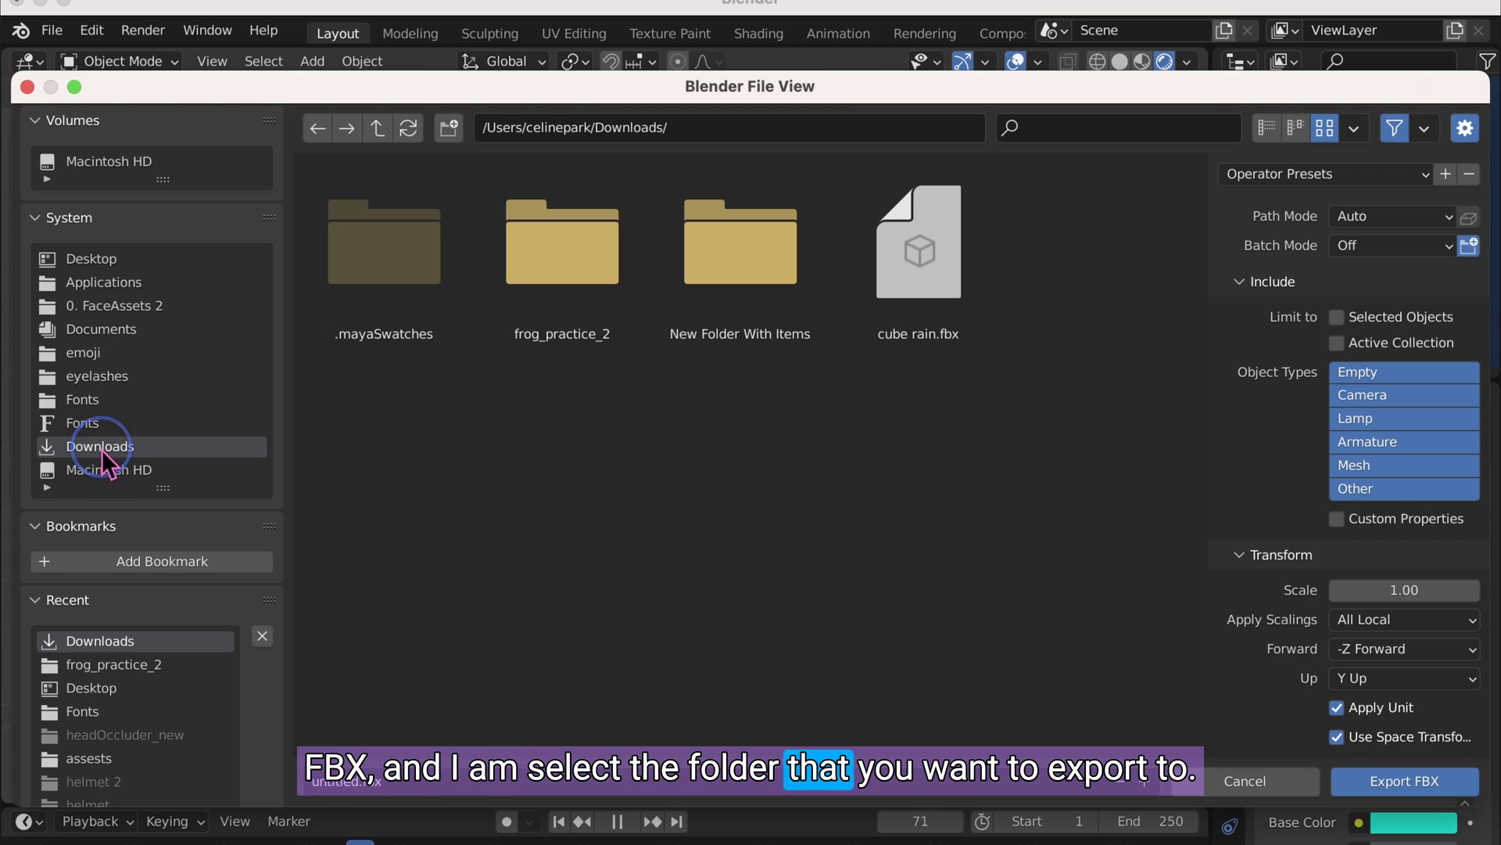
pyautogui.click(415, 781)
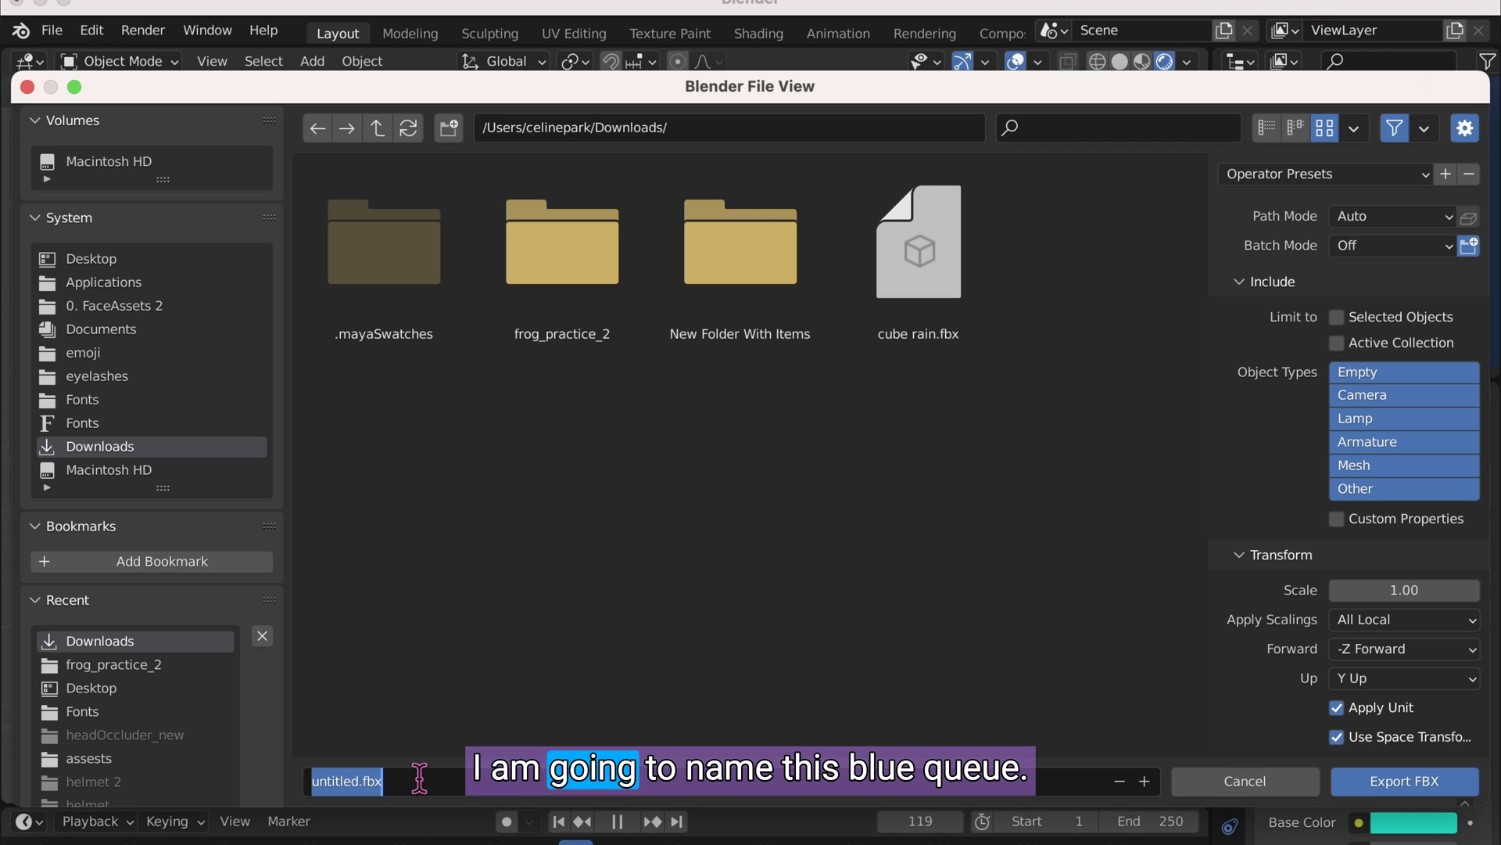
pyautogui.write('blue cube')
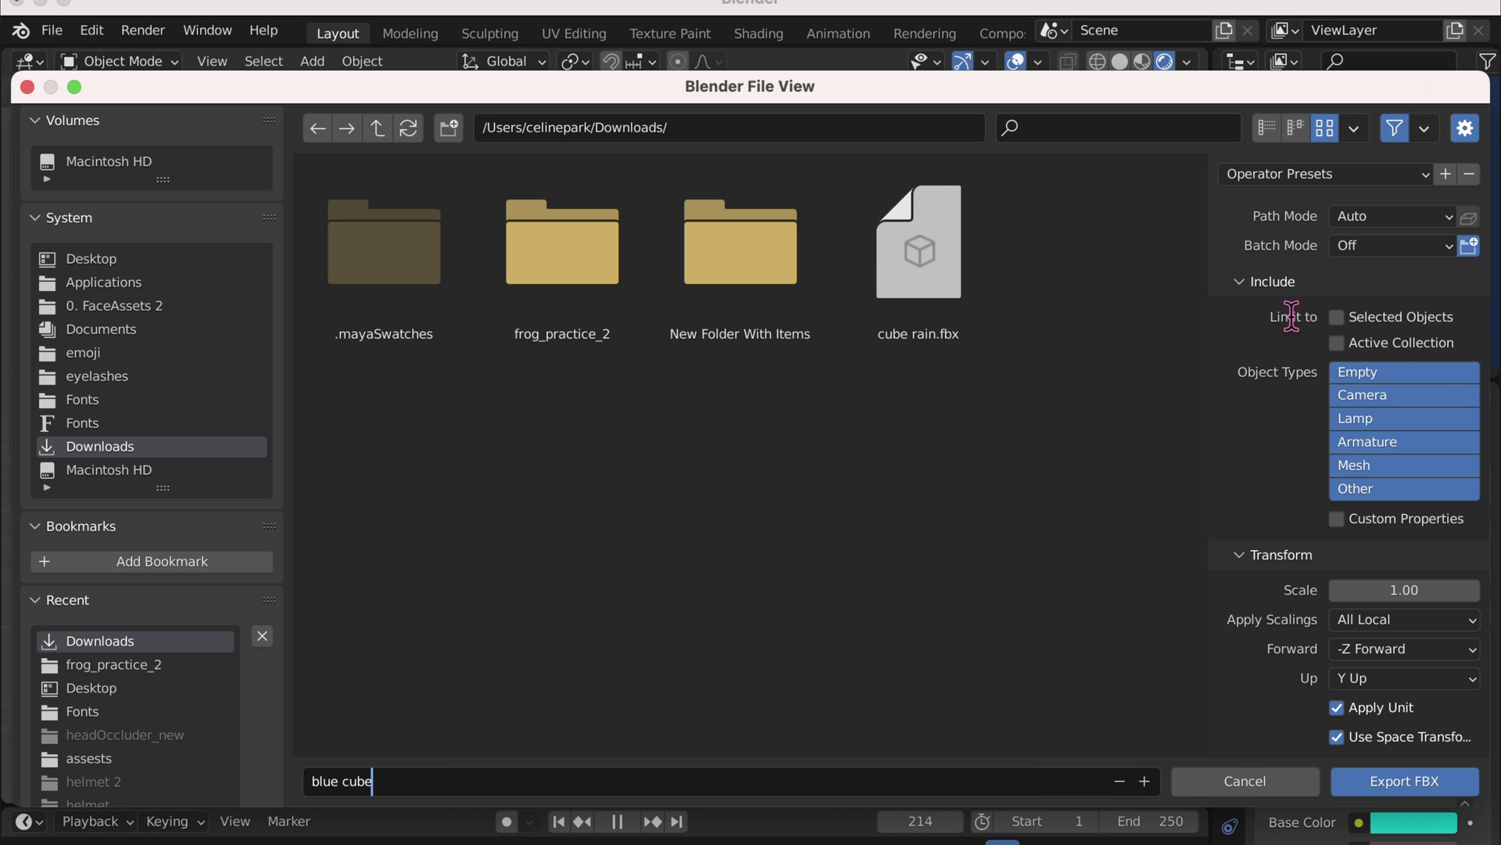
# Limit the export to Selected Objects and turn off All Actions under Bake Animation
pyautogui.click(1344, 316)
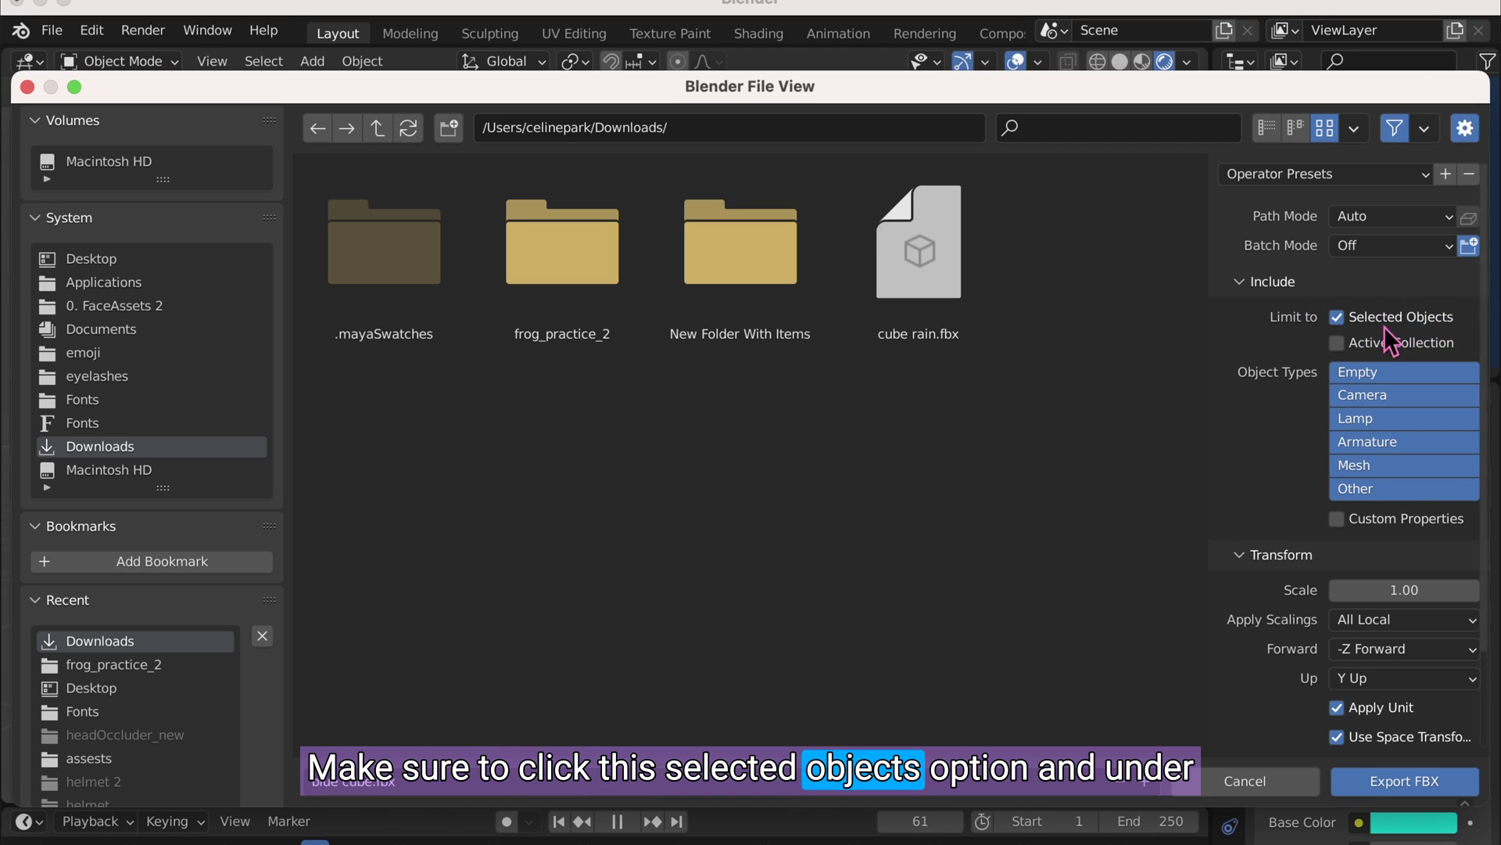
pyautogui.scroll(-3, 1338, 336)
pyautogui.click(1239, 743)
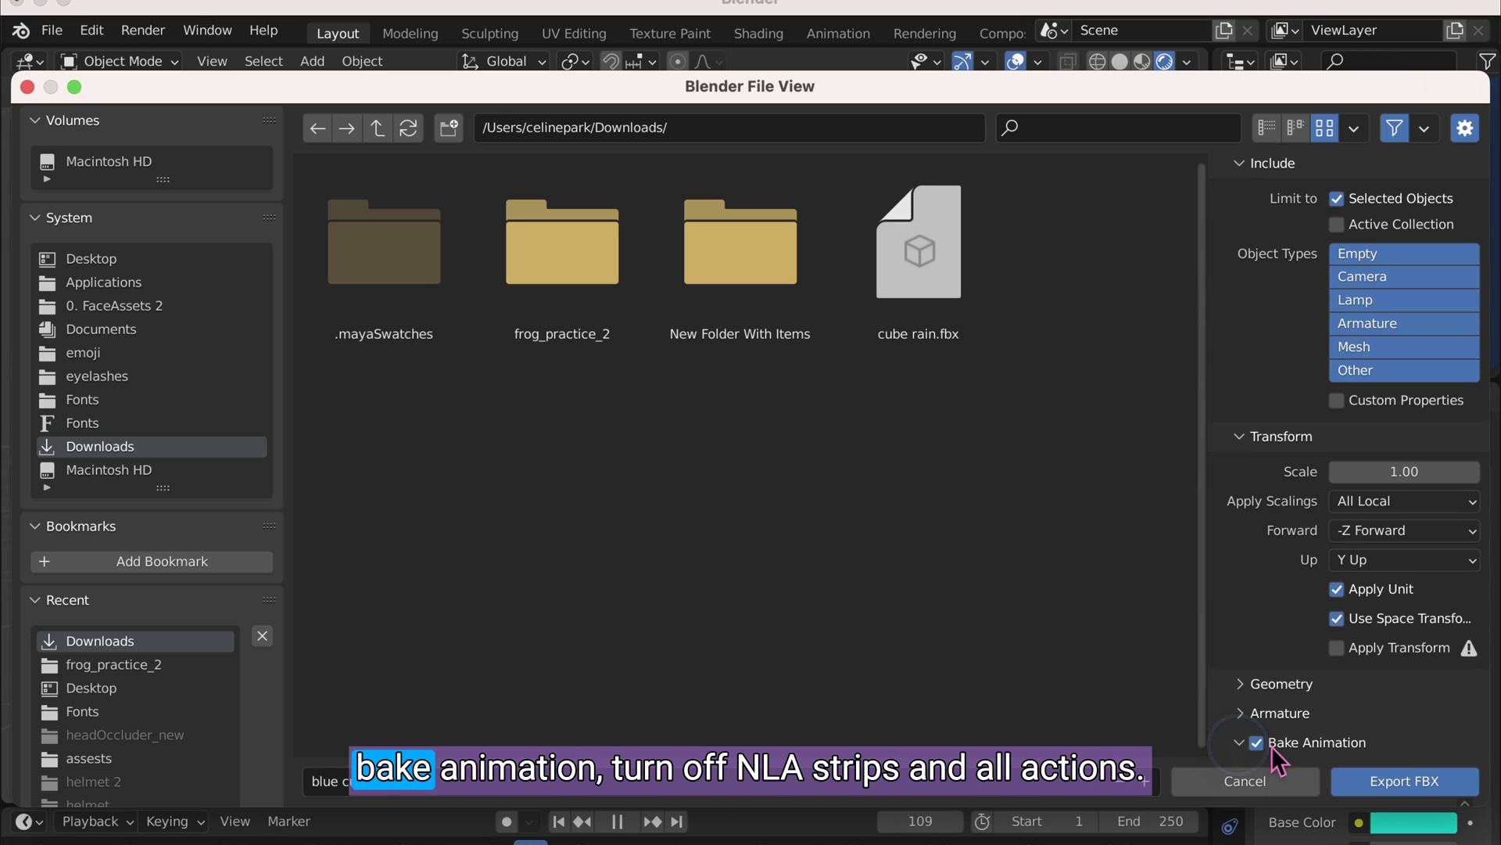
pyautogui.scroll(-5, 1328, 735)
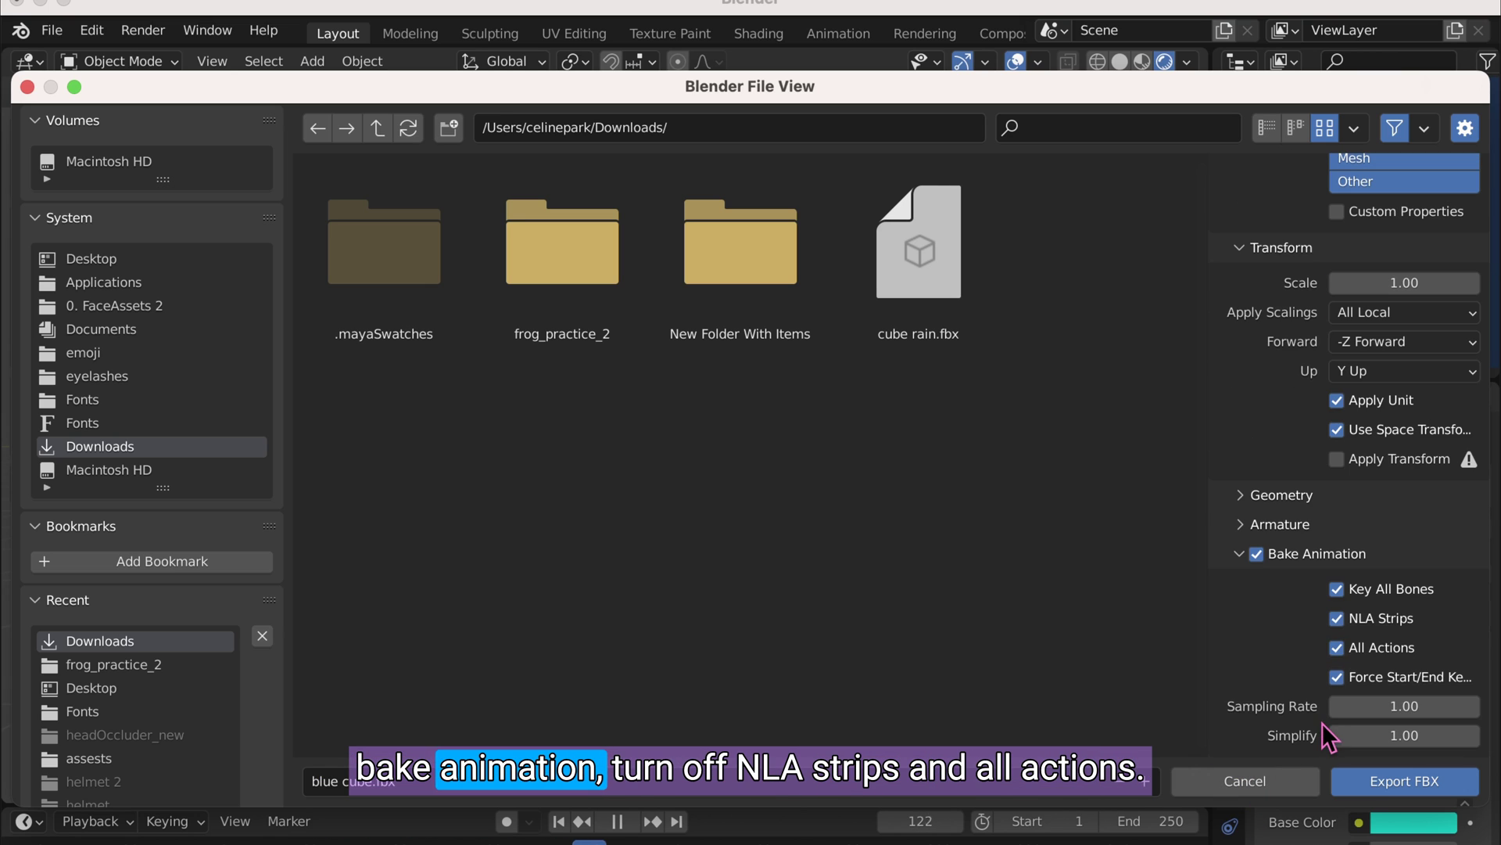
pyautogui.click(1382, 649)
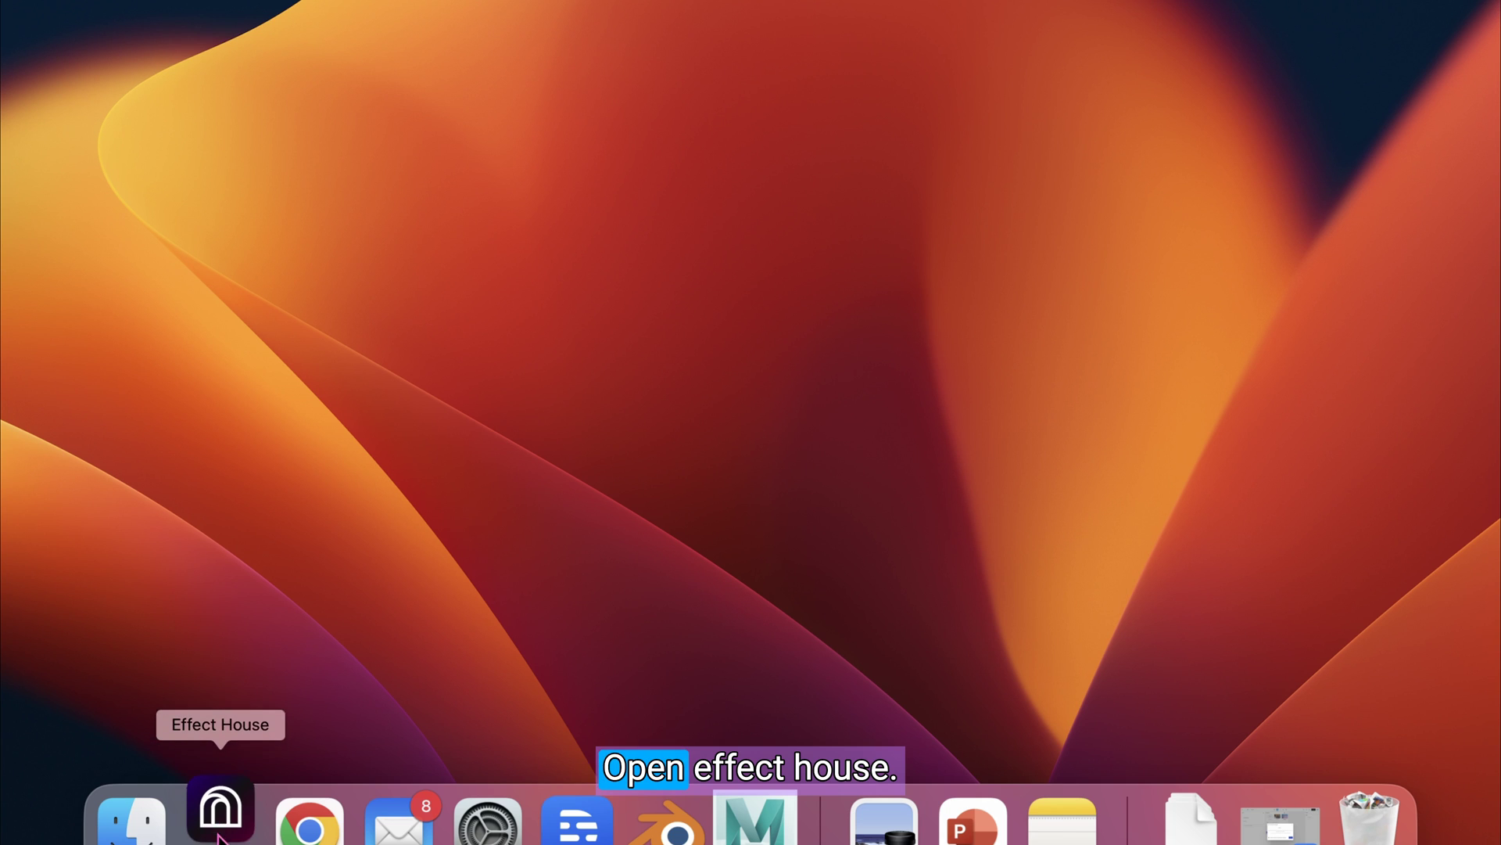
# Launch Effect House, create a new project, and import blue cube.fbx from Downloads with its animation
pyautogui.click(219, 834)
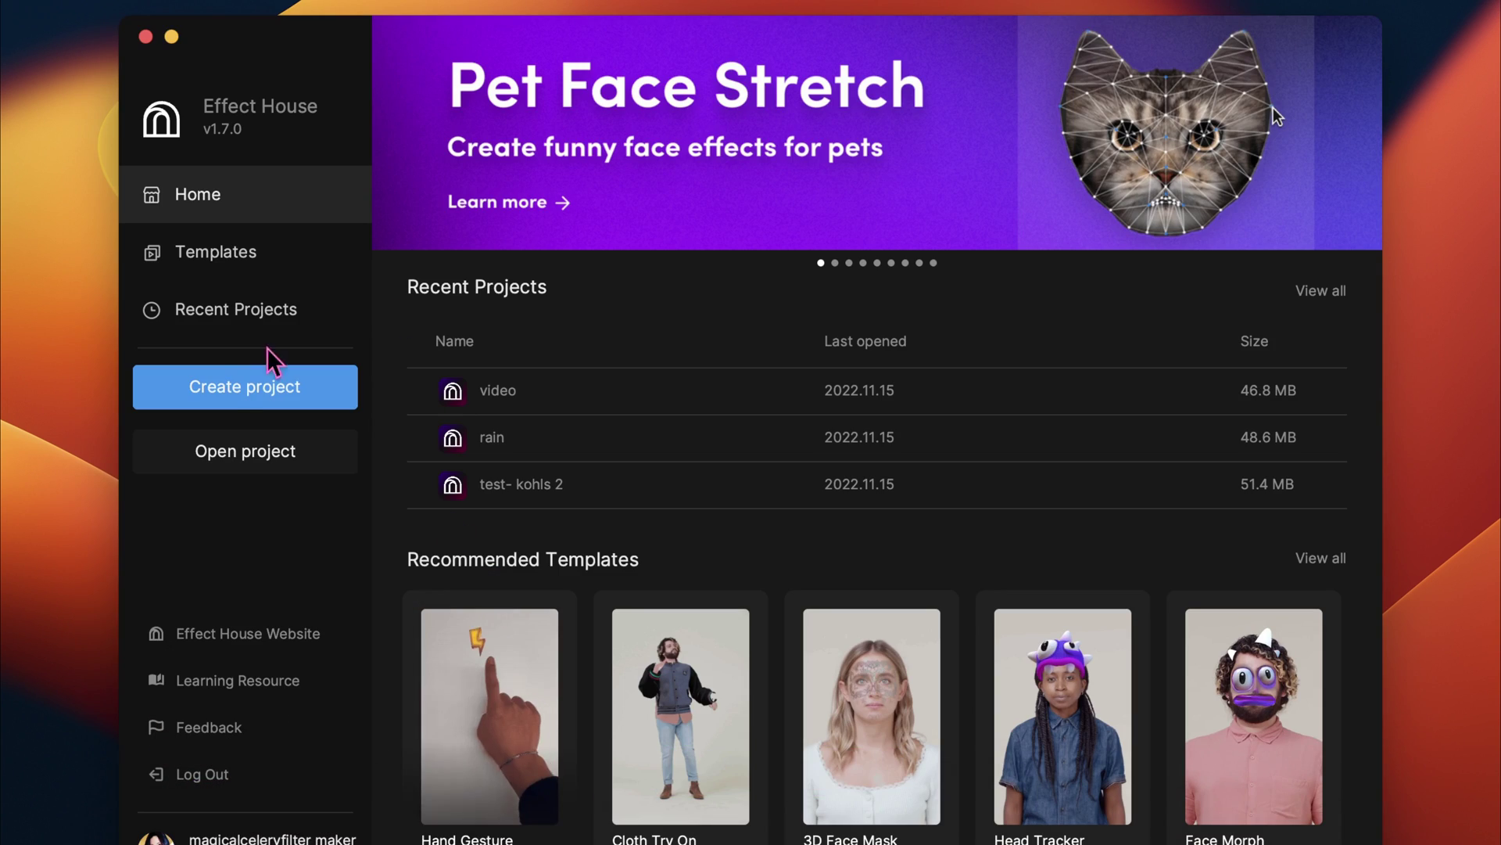
pyautogui.click(247, 394)
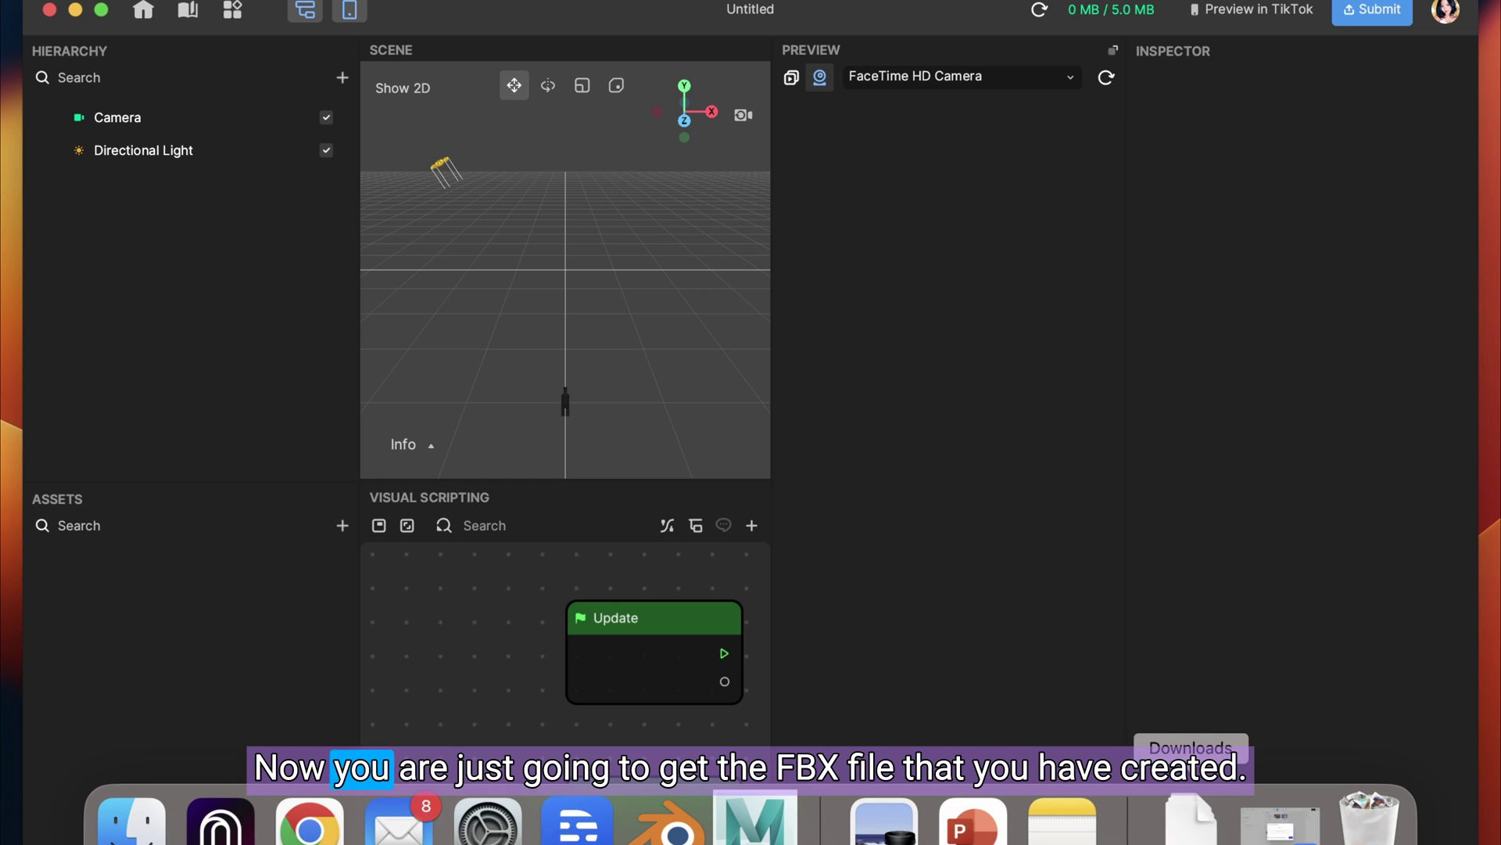
pyautogui.click(1197, 817)
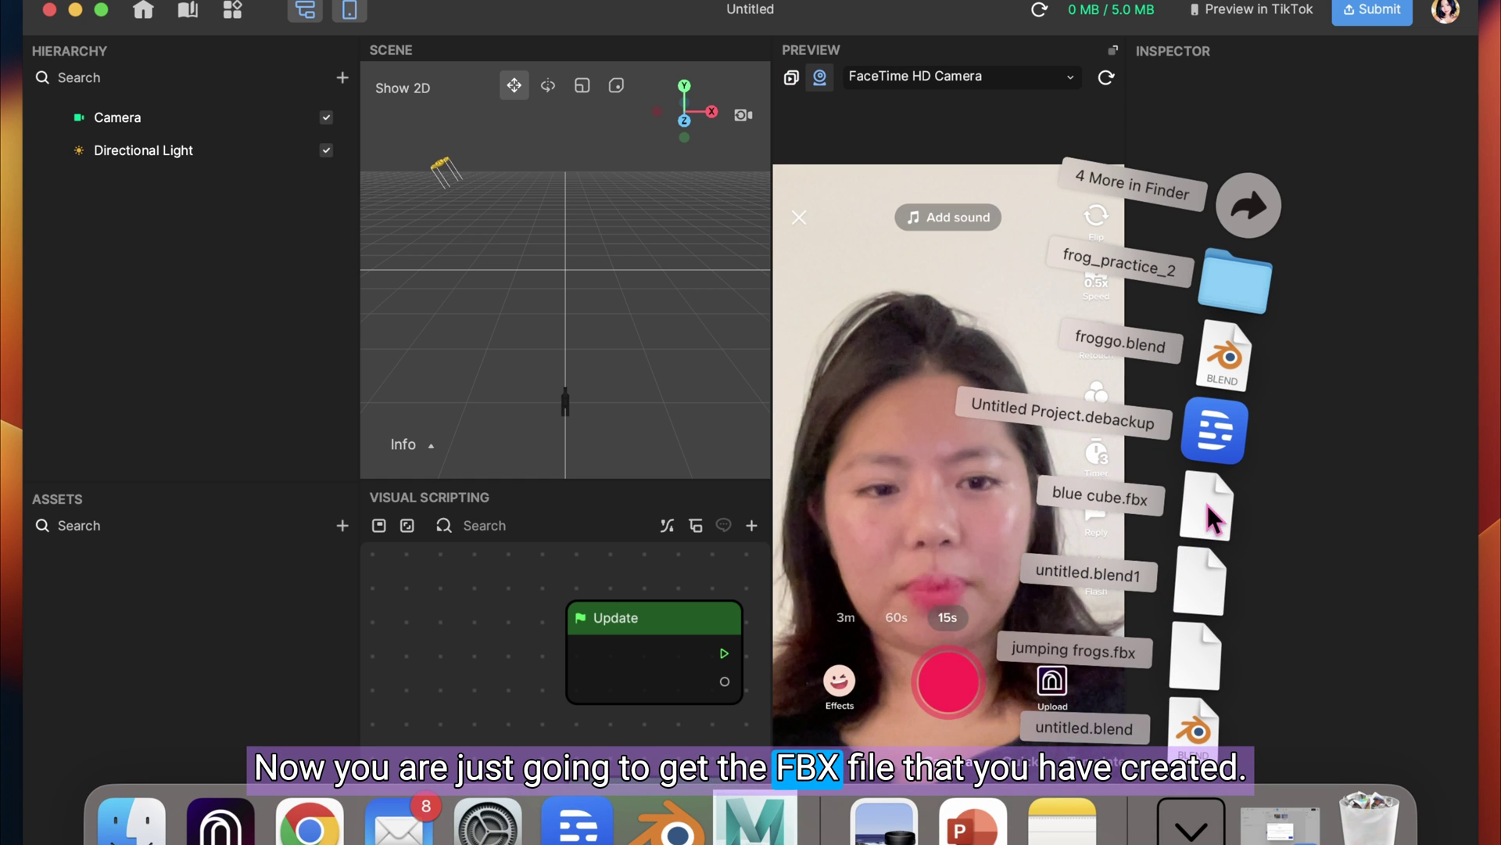
pyautogui.moveTo(1207, 501); pyautogui.dragTo(142, 630)
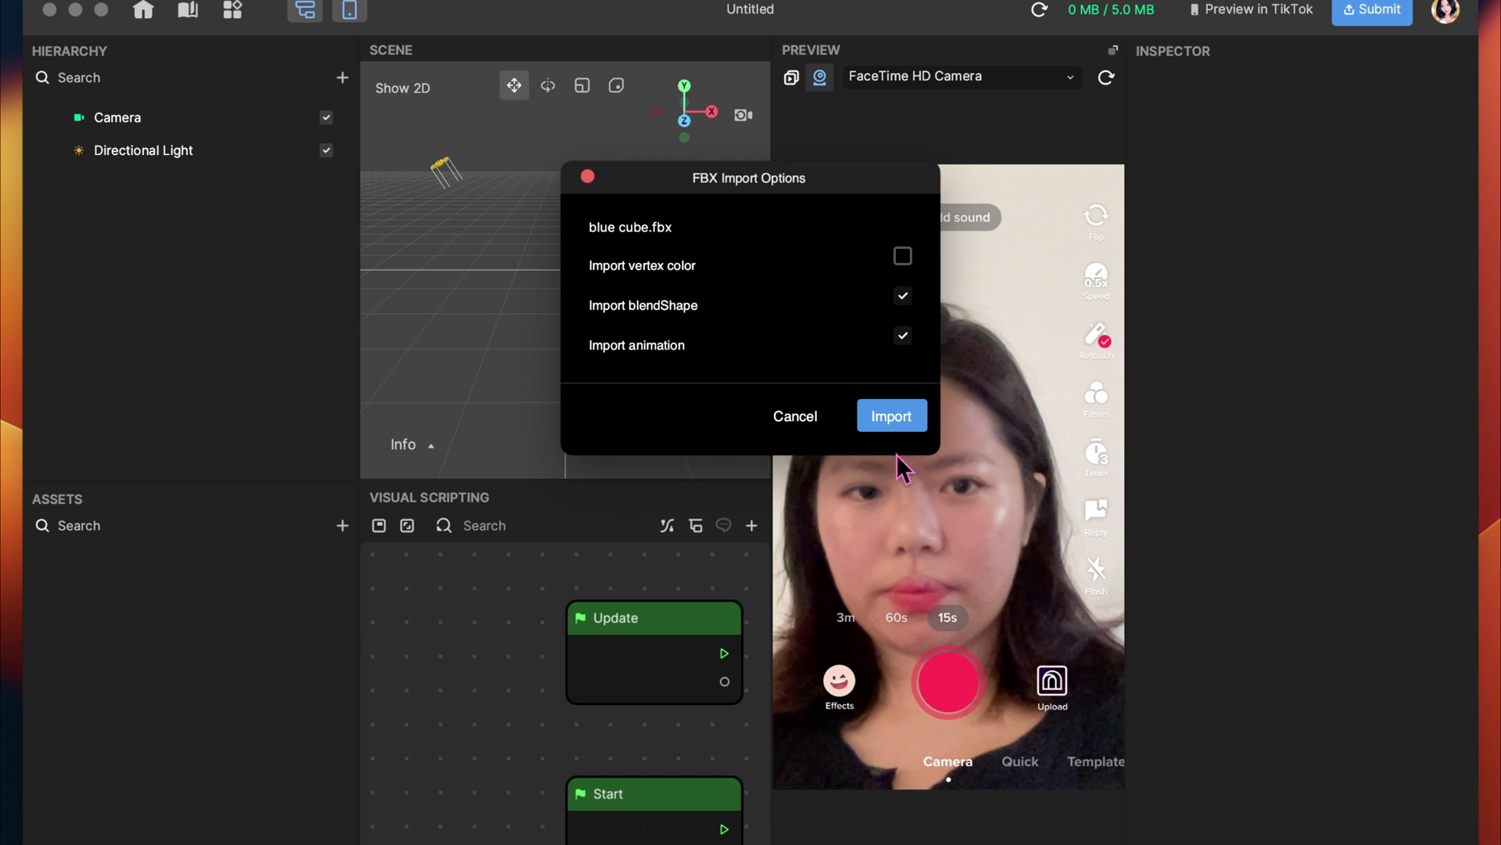
pyautogui.click(908, 421)
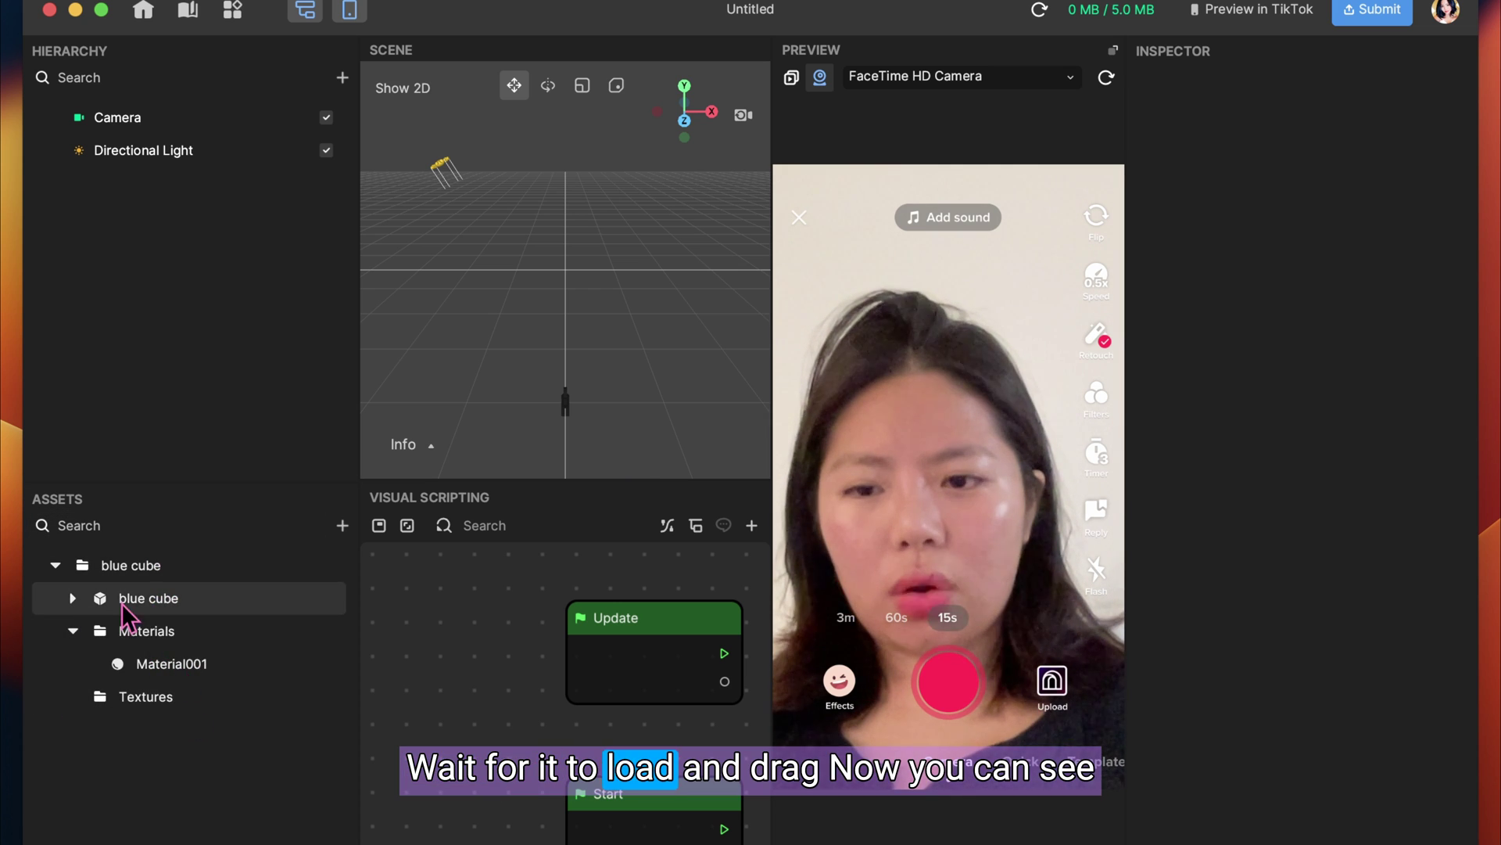
# Add the blue cube to the Hierarchy, scale it to 0.02, and raise it along Y above the head
pyautogui.moveTo(134, 610); pyautogui.dragTo(154, 282)
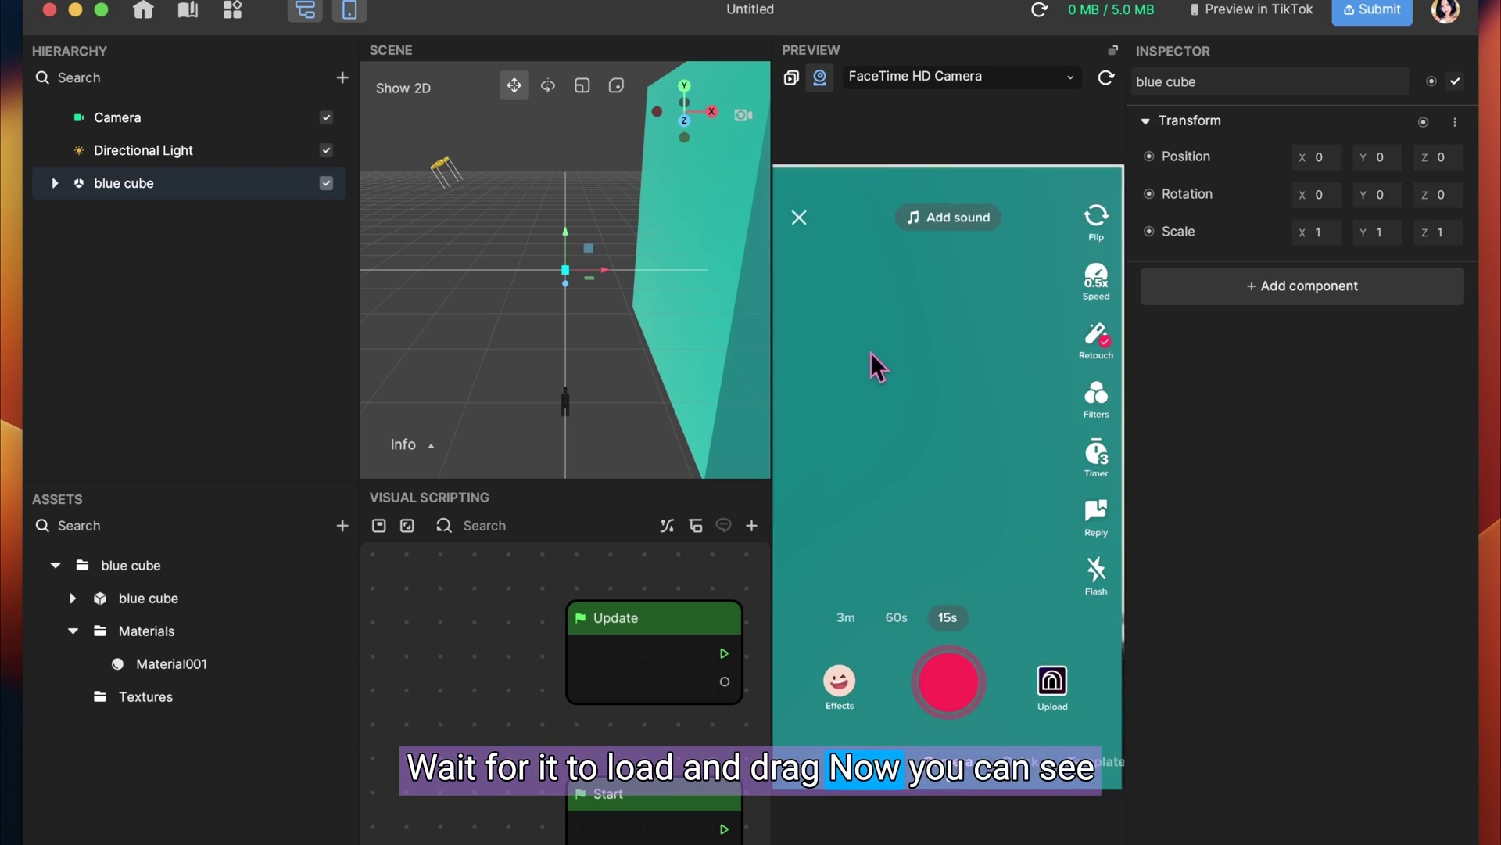
pyautogui.click(590, 88)
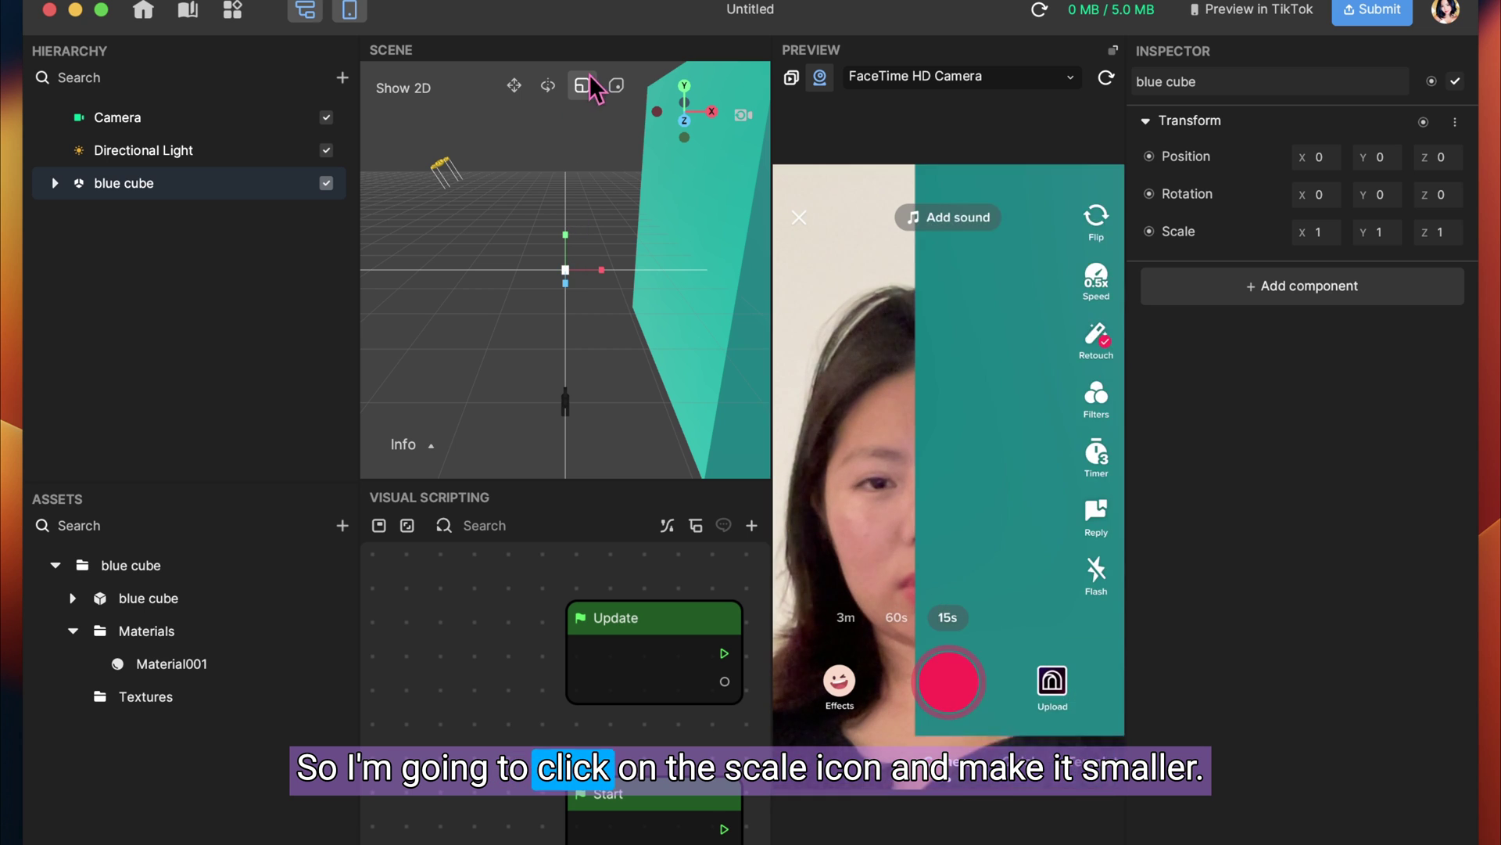
pyautogui.moveTo(560, 275); pyautogui.dragTo(549, 297)
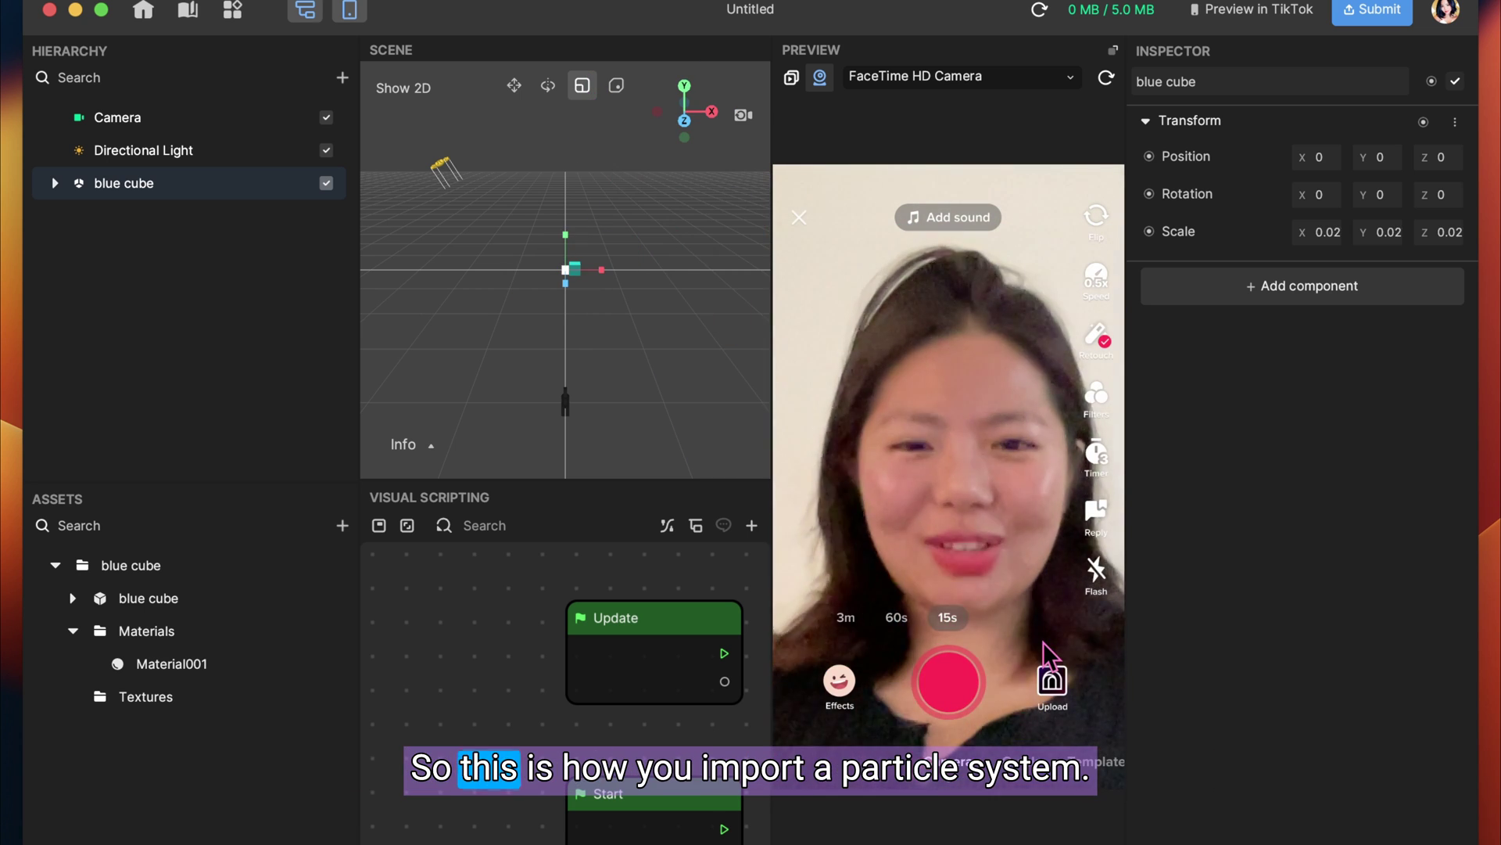
pyautogui.click(514, 85)
pyautogui.moveTo(568, 219); pyautogui.dragTo(577, 116)
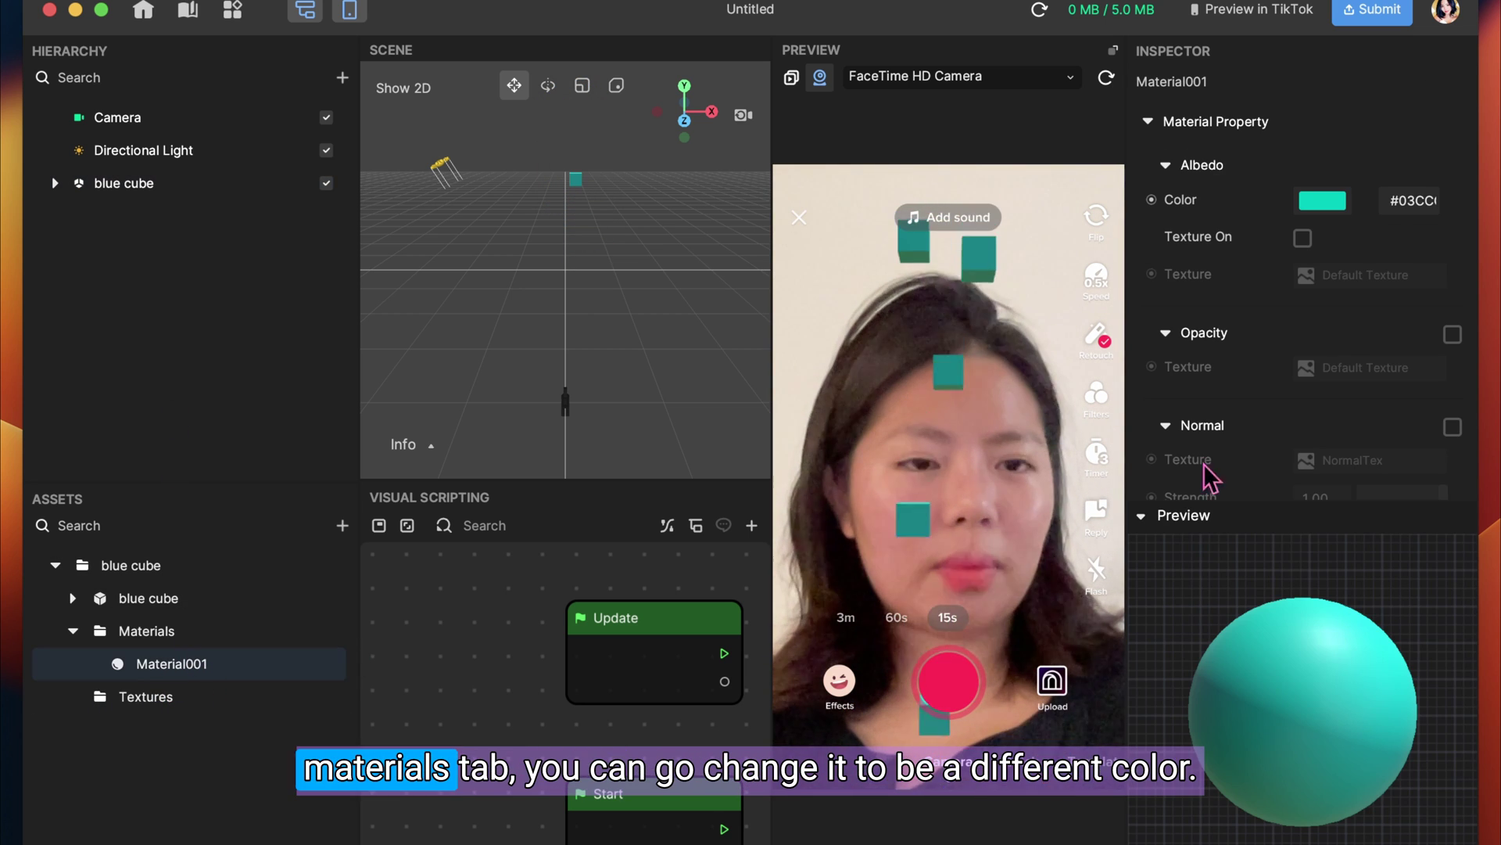
# Set Material001's Albedo Color to golden orange #CC8D27
pyautogui.click(1322, 202)
pyautogui.moveTo(1173, 208); pyautogui.dragTo(1225, 115)
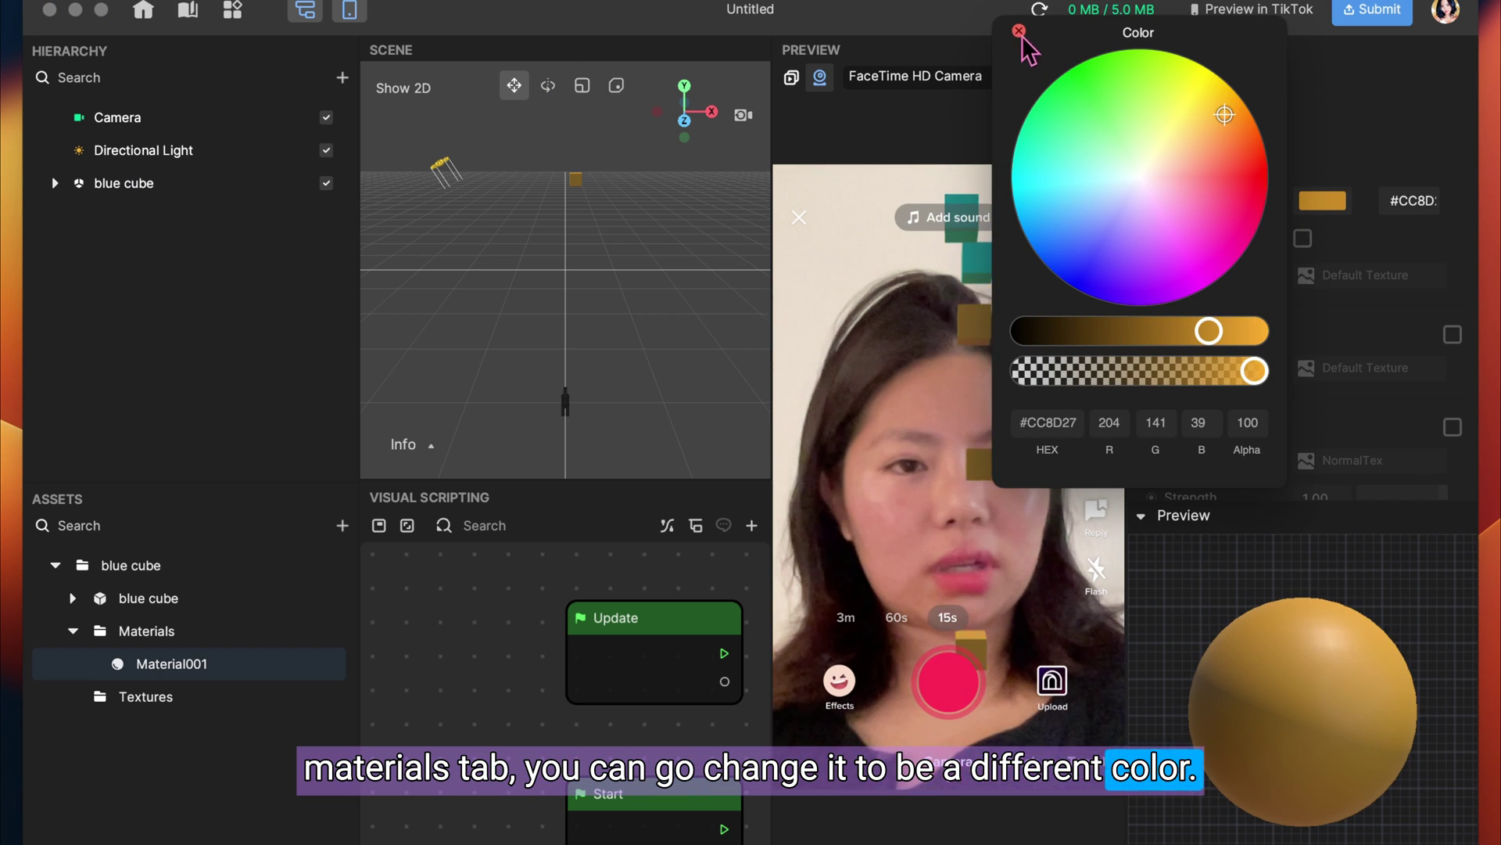
pyautogui.click(1317, 254)
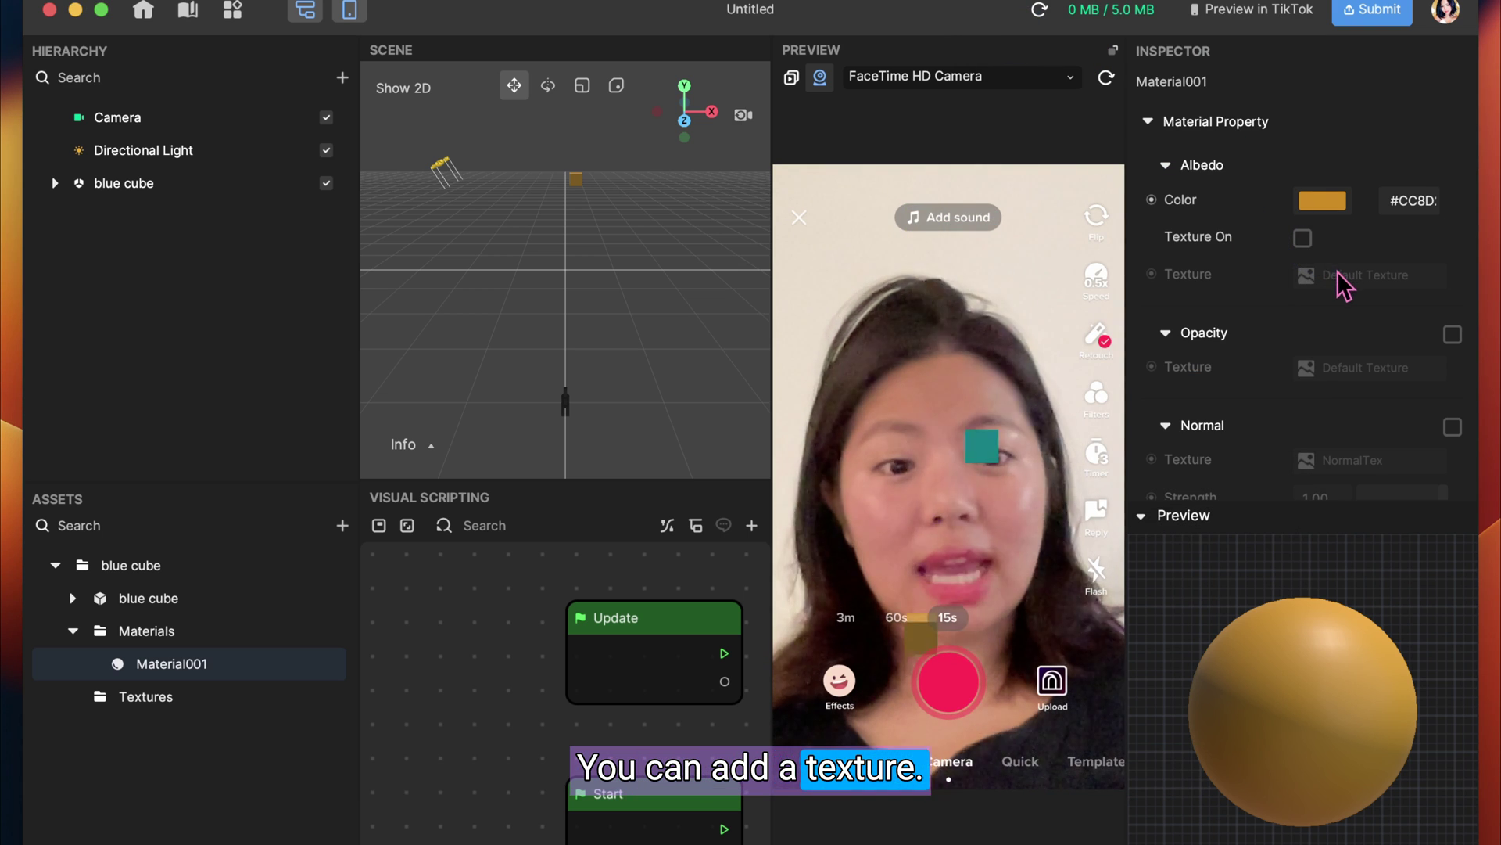
pyautogui.scroll(-10, 1314, 286)
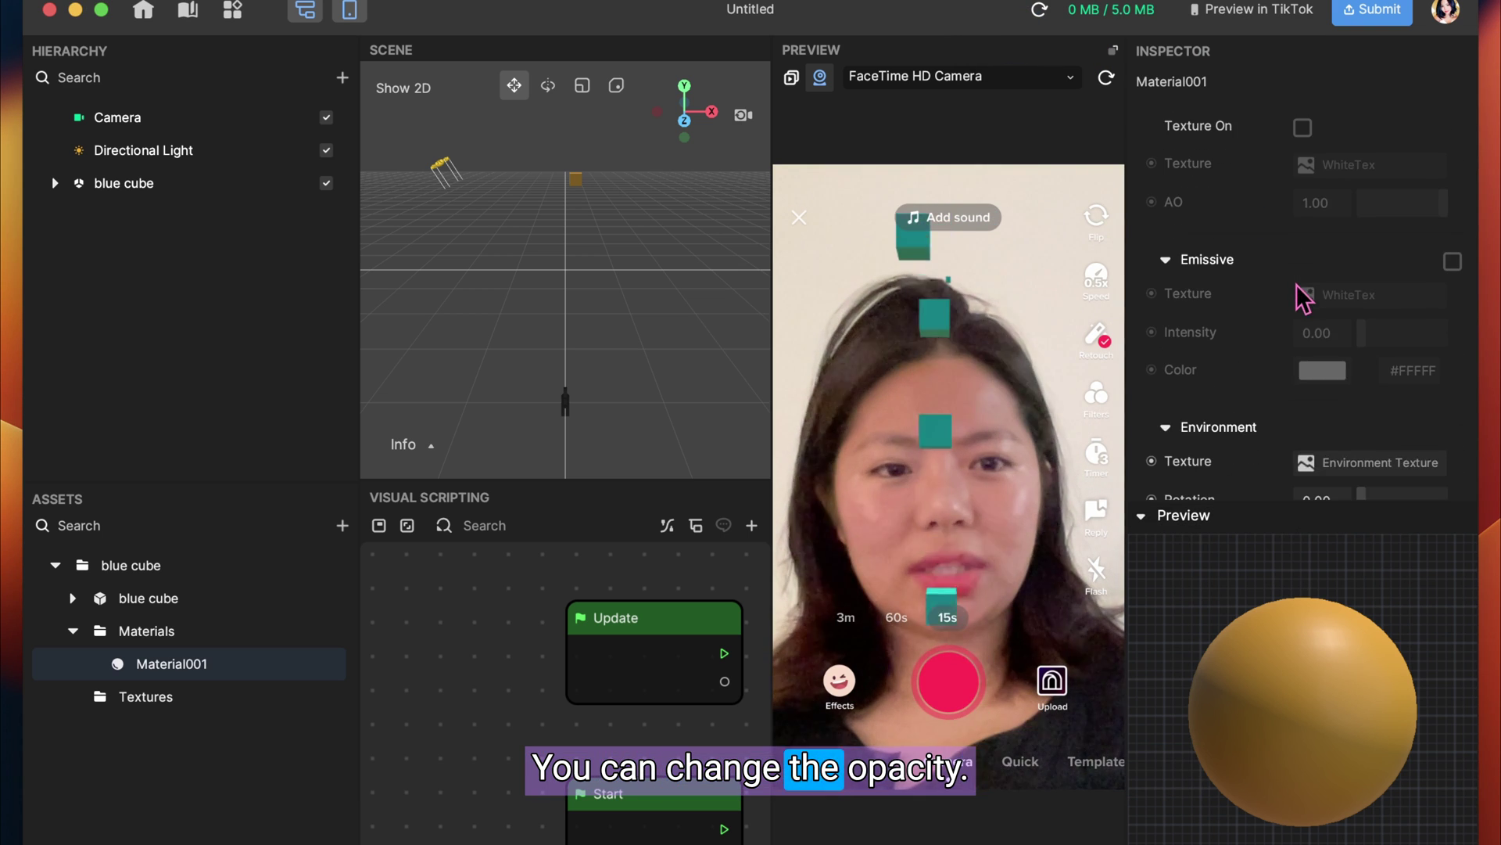
pyautogui.scroll(-3, 1338, 361)
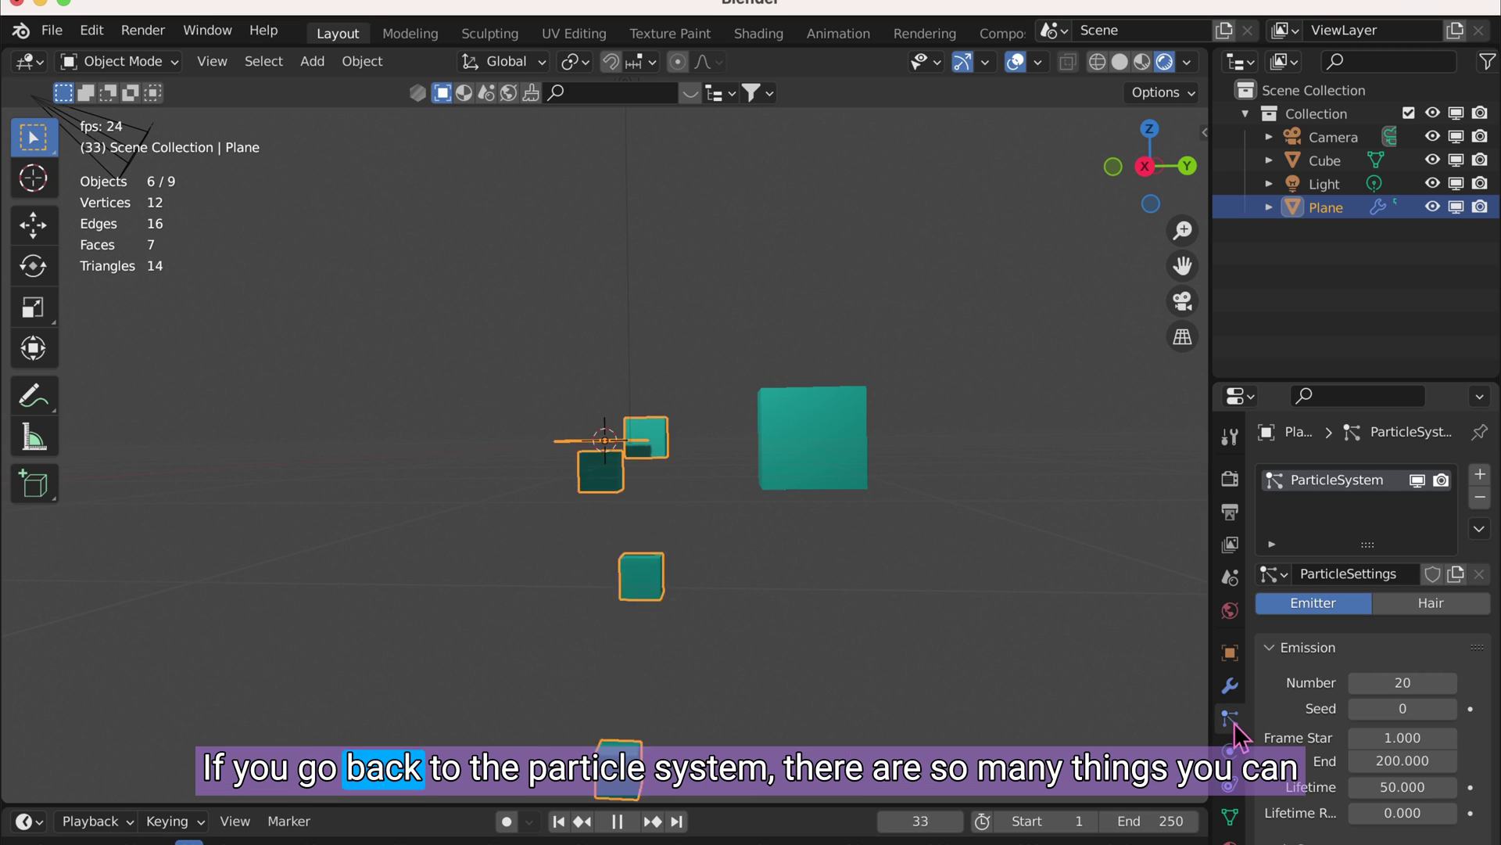
# Enable particle Rotation and set its Randomize value to 0.453
pyautogui.scroll(-5, 1298, 708)
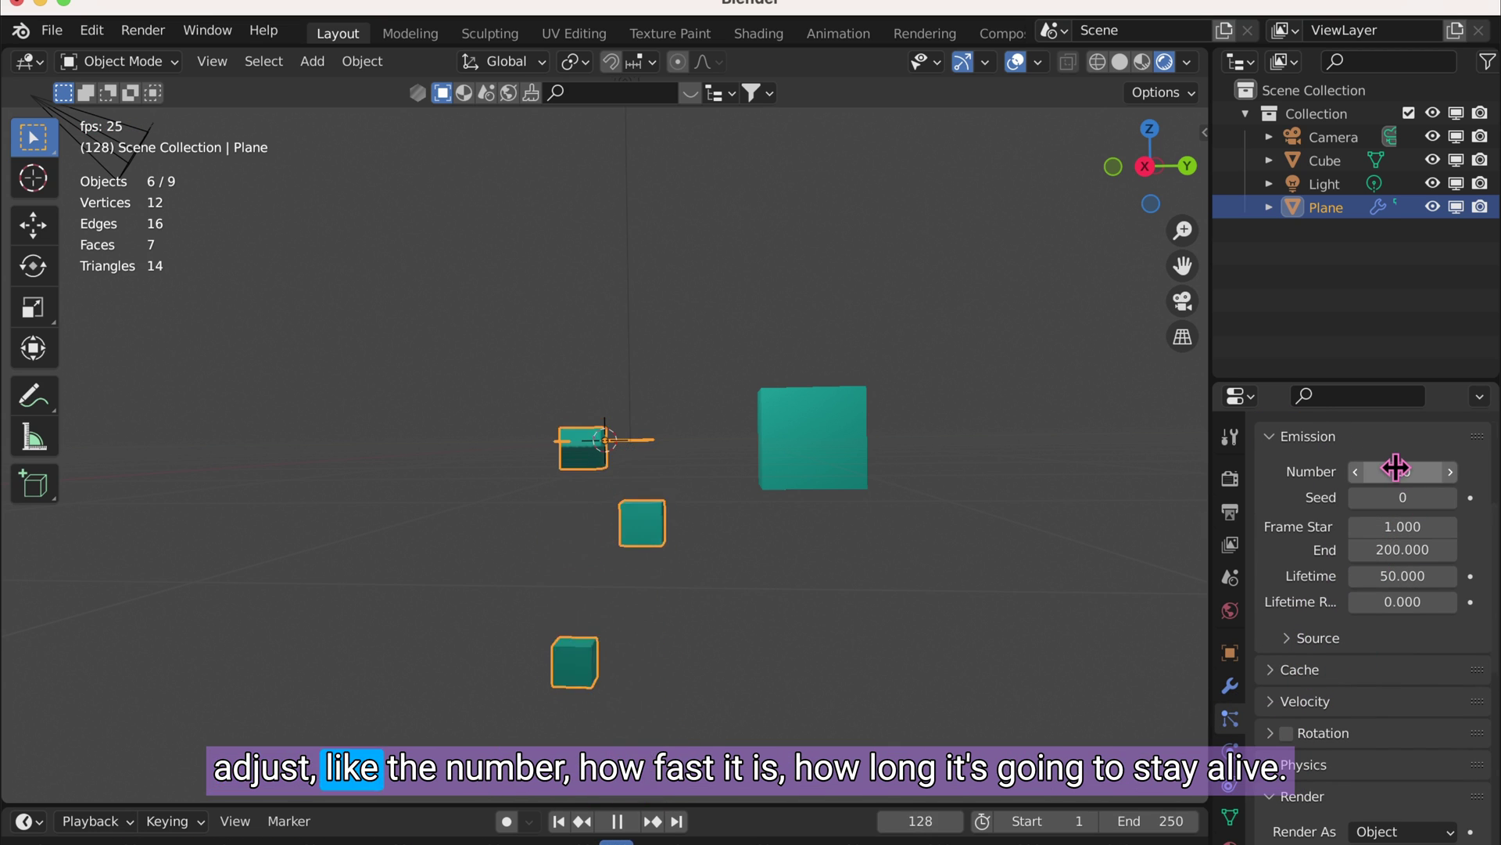
pyautogui.scroll(-1, 1400, 565)
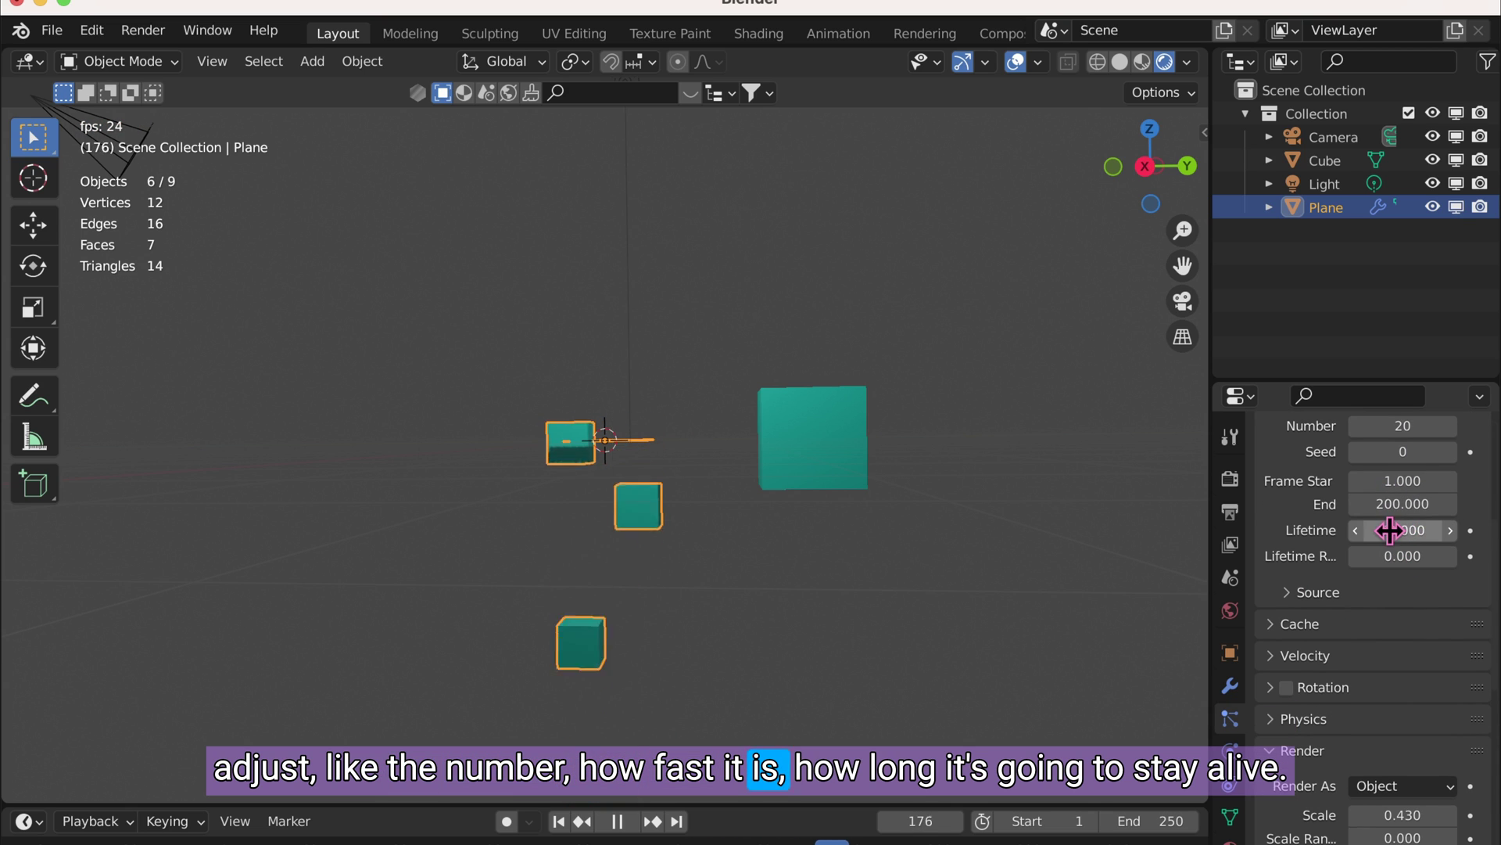
pyautogui.scroll(-3, 1434, 539)
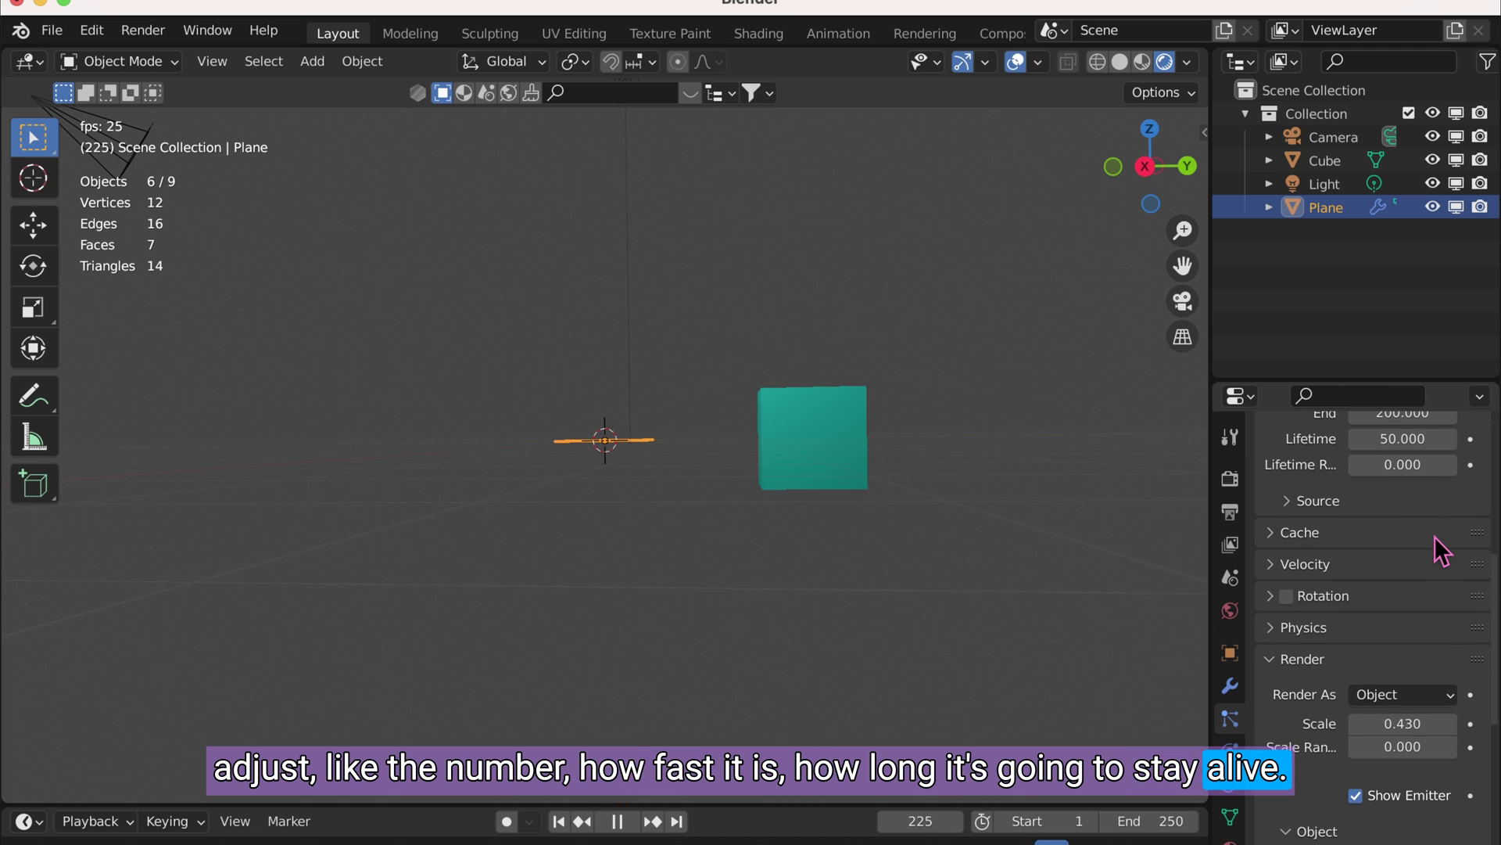
pyautogui.click(1287, 574)
pyautogui.click(1268, 574)
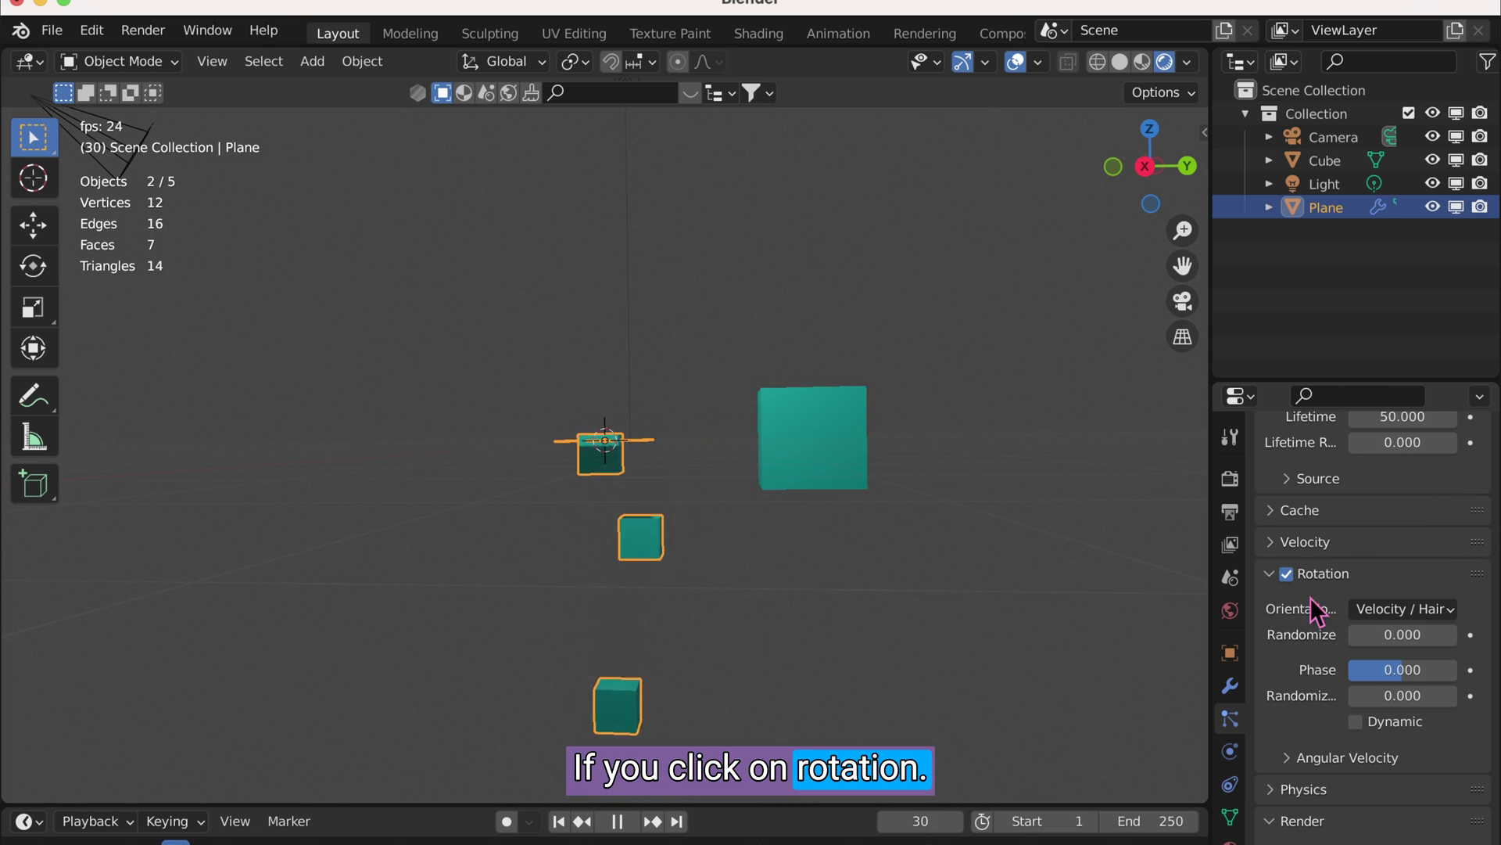
pyautogui.moveTo(1378, 635); pyautogui.dragTo(1431, 634)
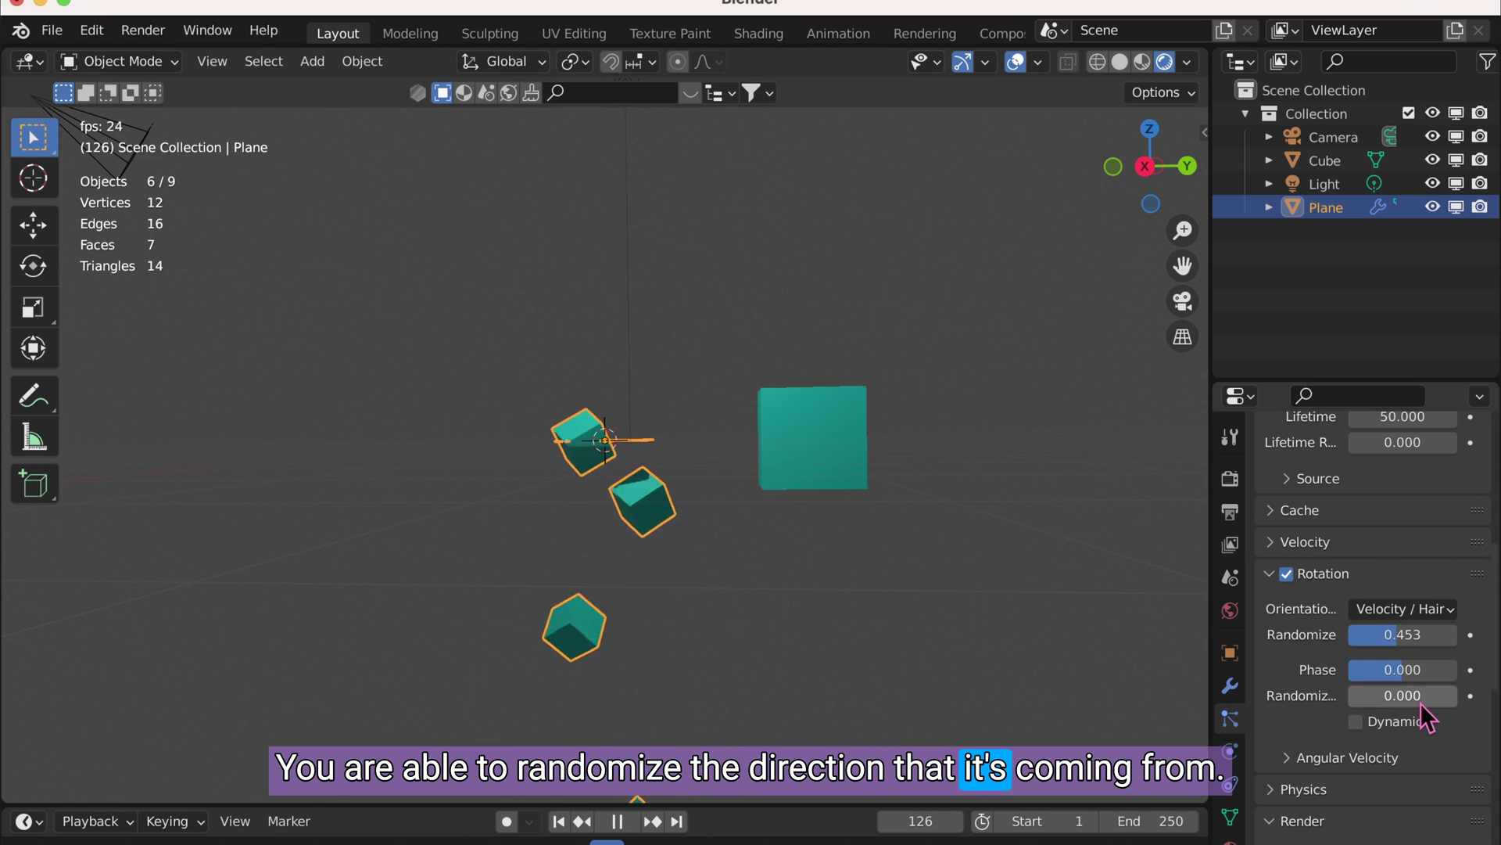
pyautogui.scroll(-4, 1267, 684)
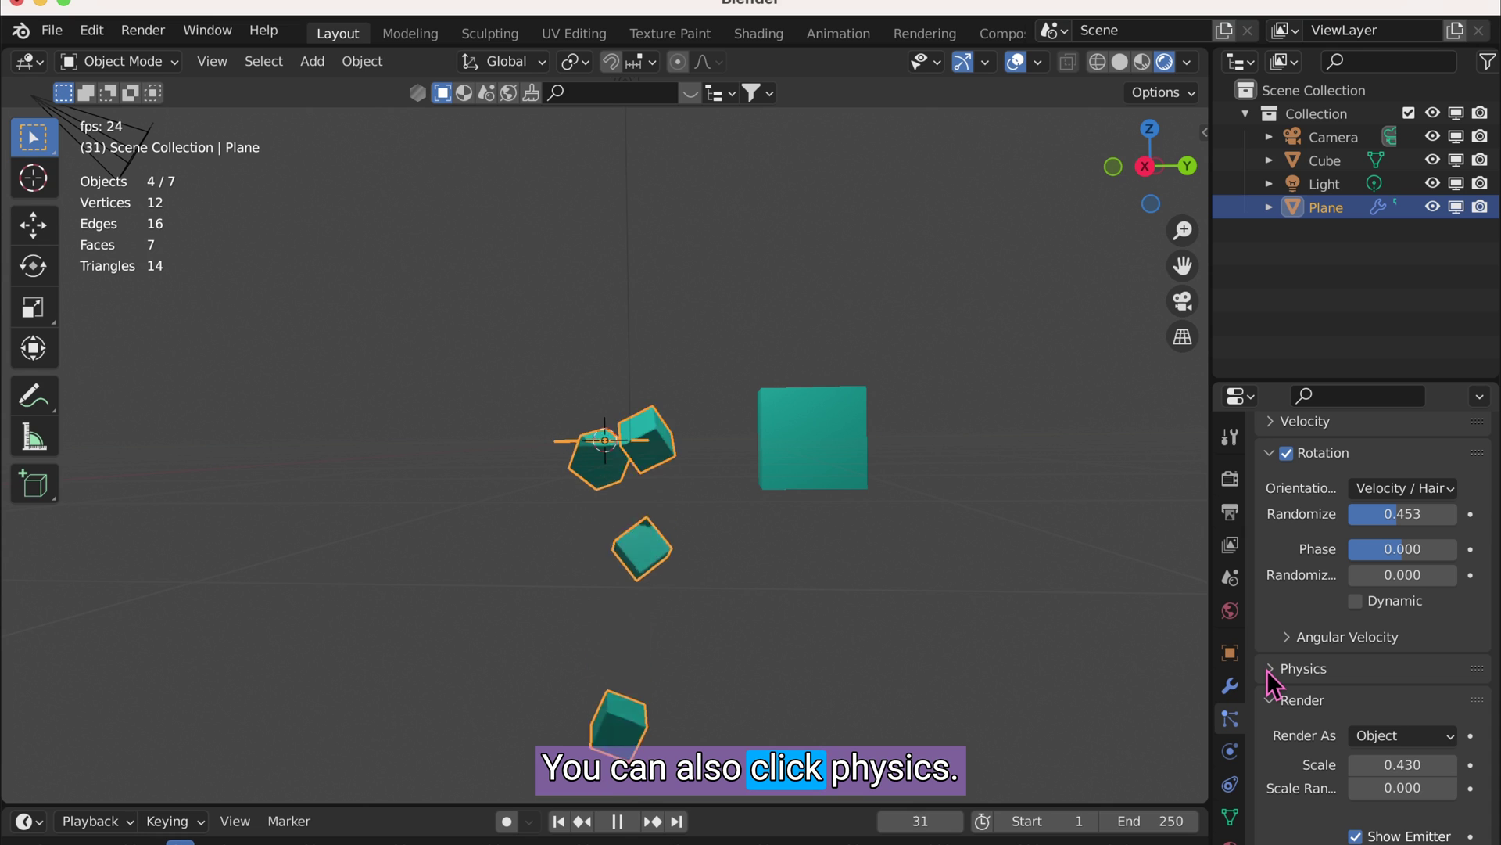
# Expand the particle Physics panel and set the physics type to Boids
pyautogui.click(1268, 670)
pyautogui.scroll(-5, 1421, 561)
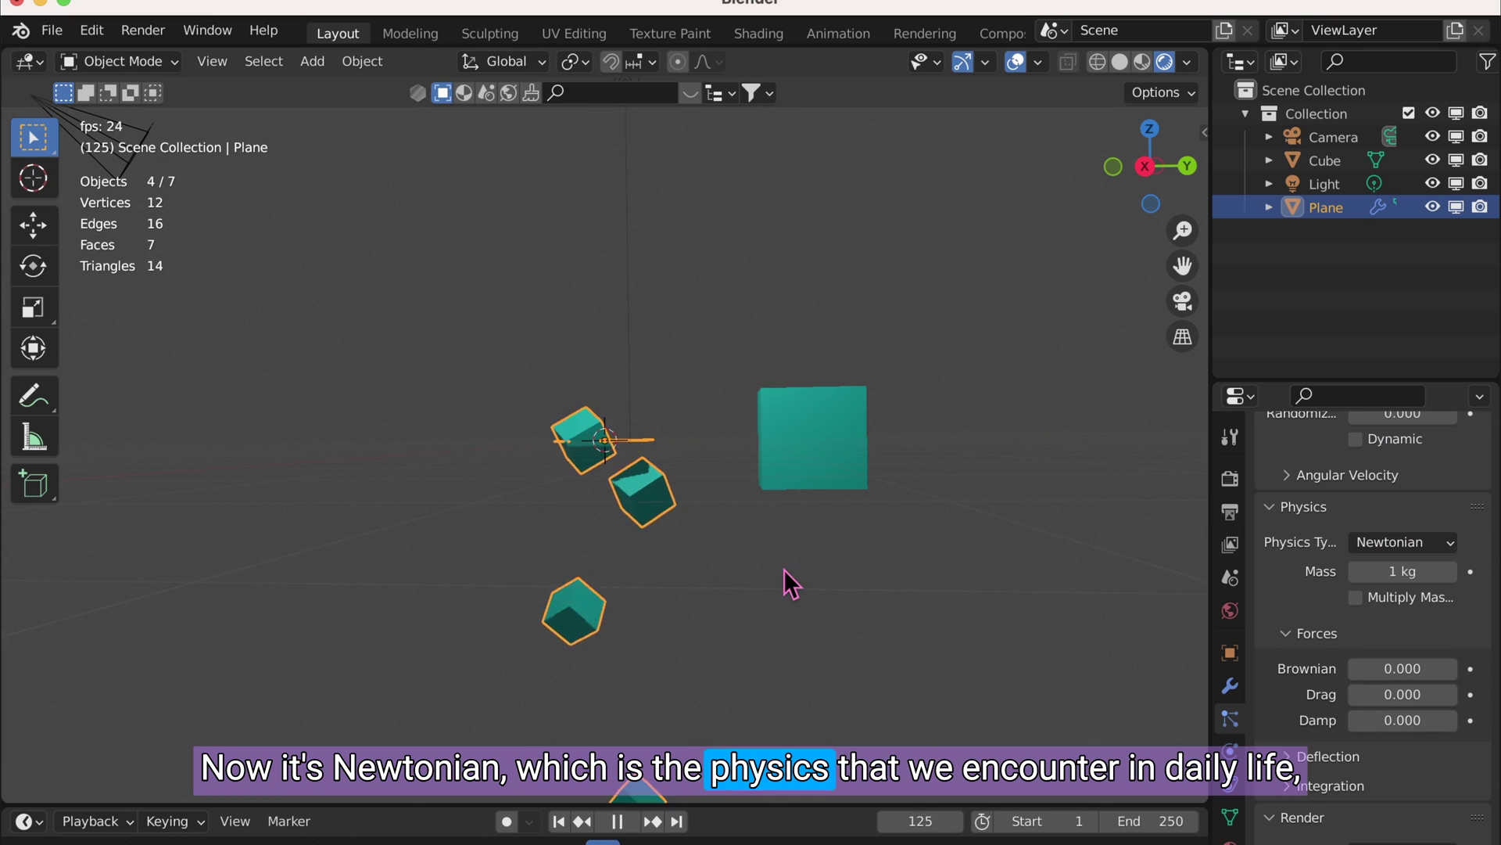
pyautogui.click(1424, 545)
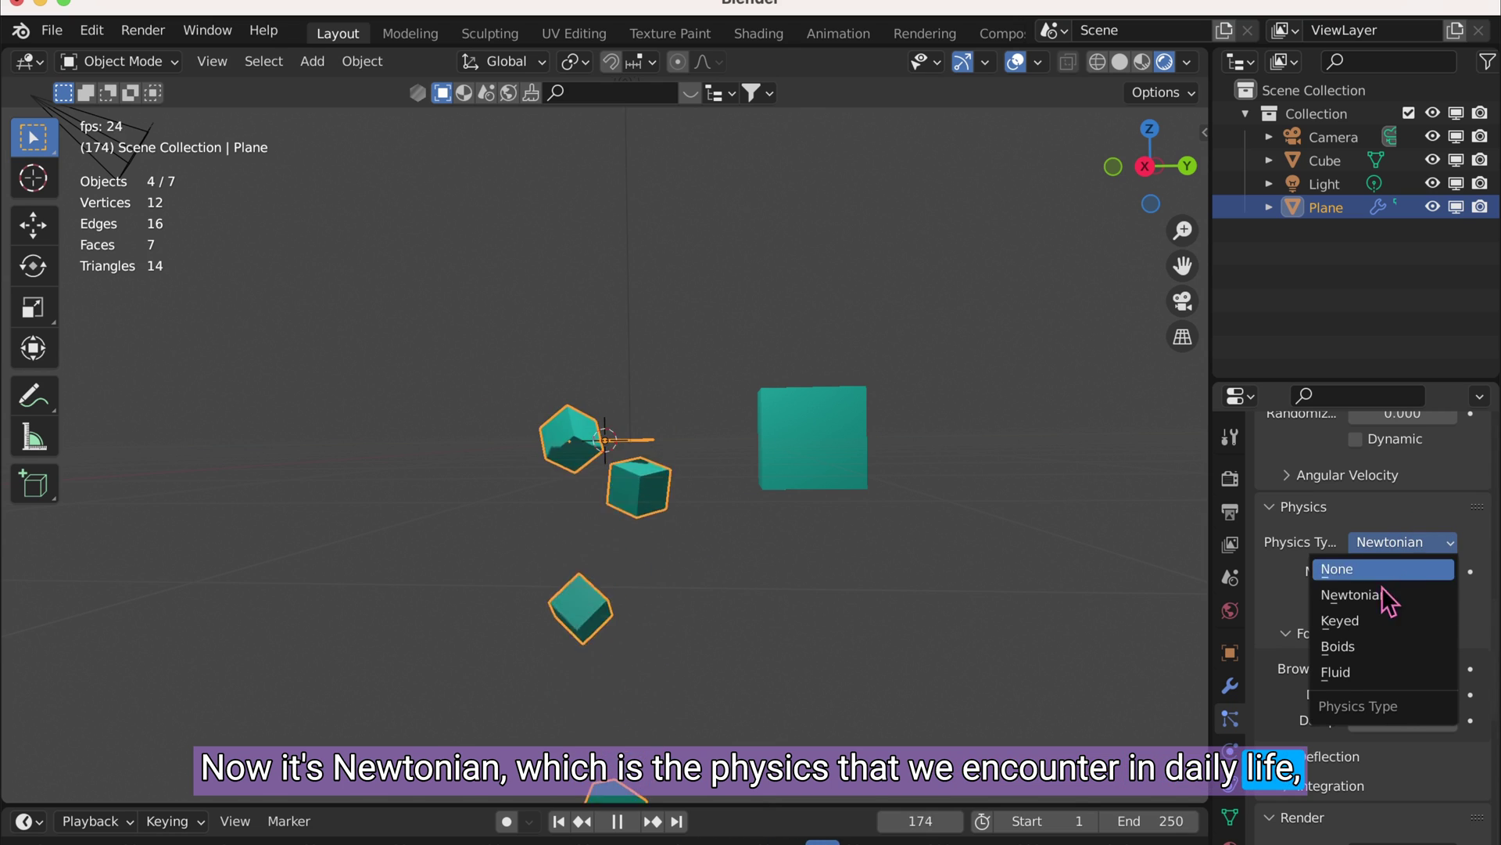
pyautogui.click(1370, 646)
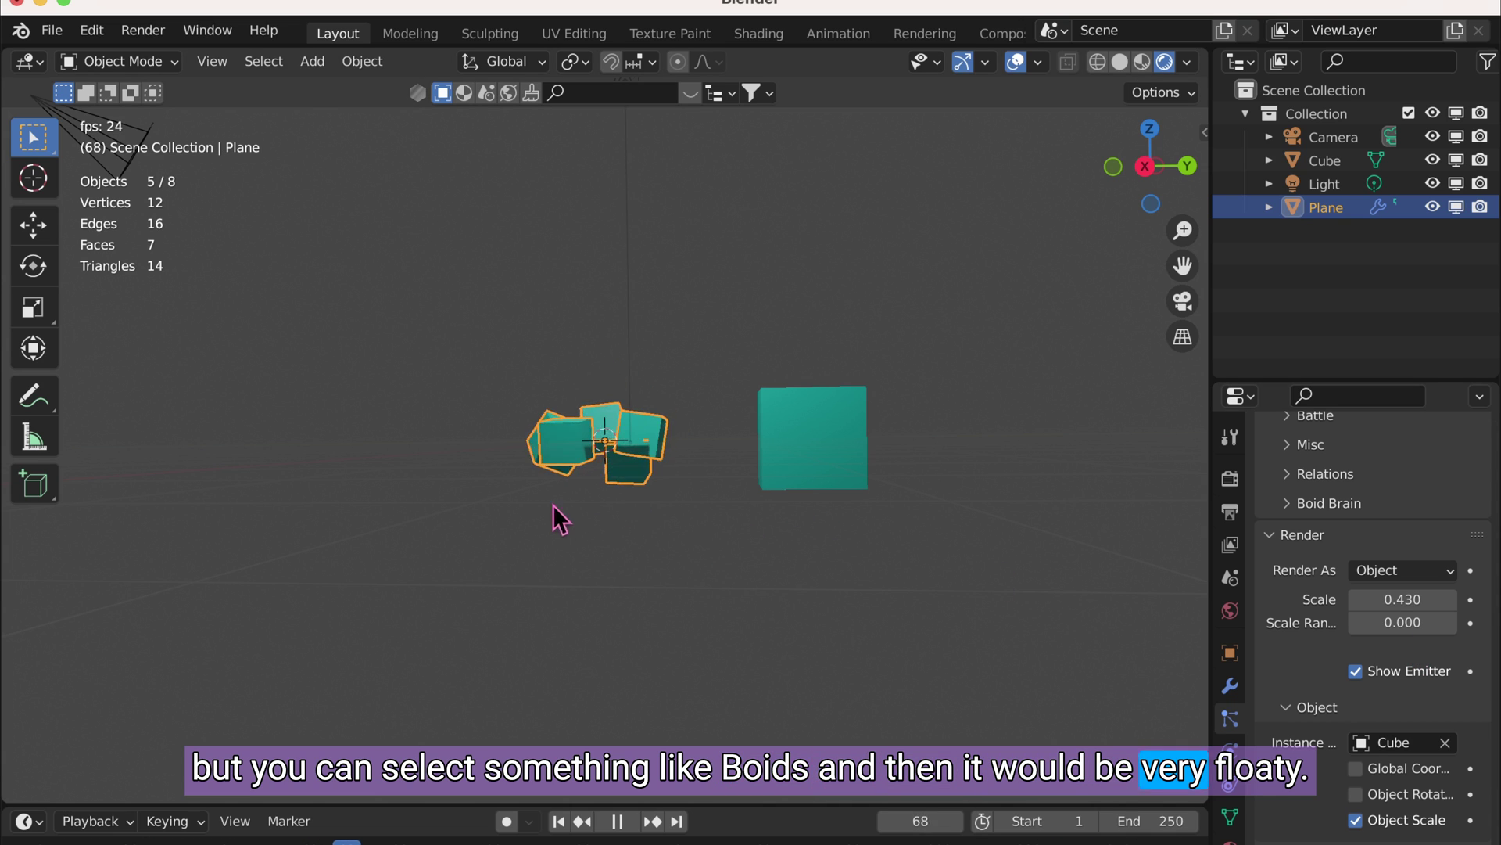
# Reduce Render Scale to 0.210, switch to Fluid physics, and raise Damp to 0.558
pyautogui.scroll(-3, 1367, 691)
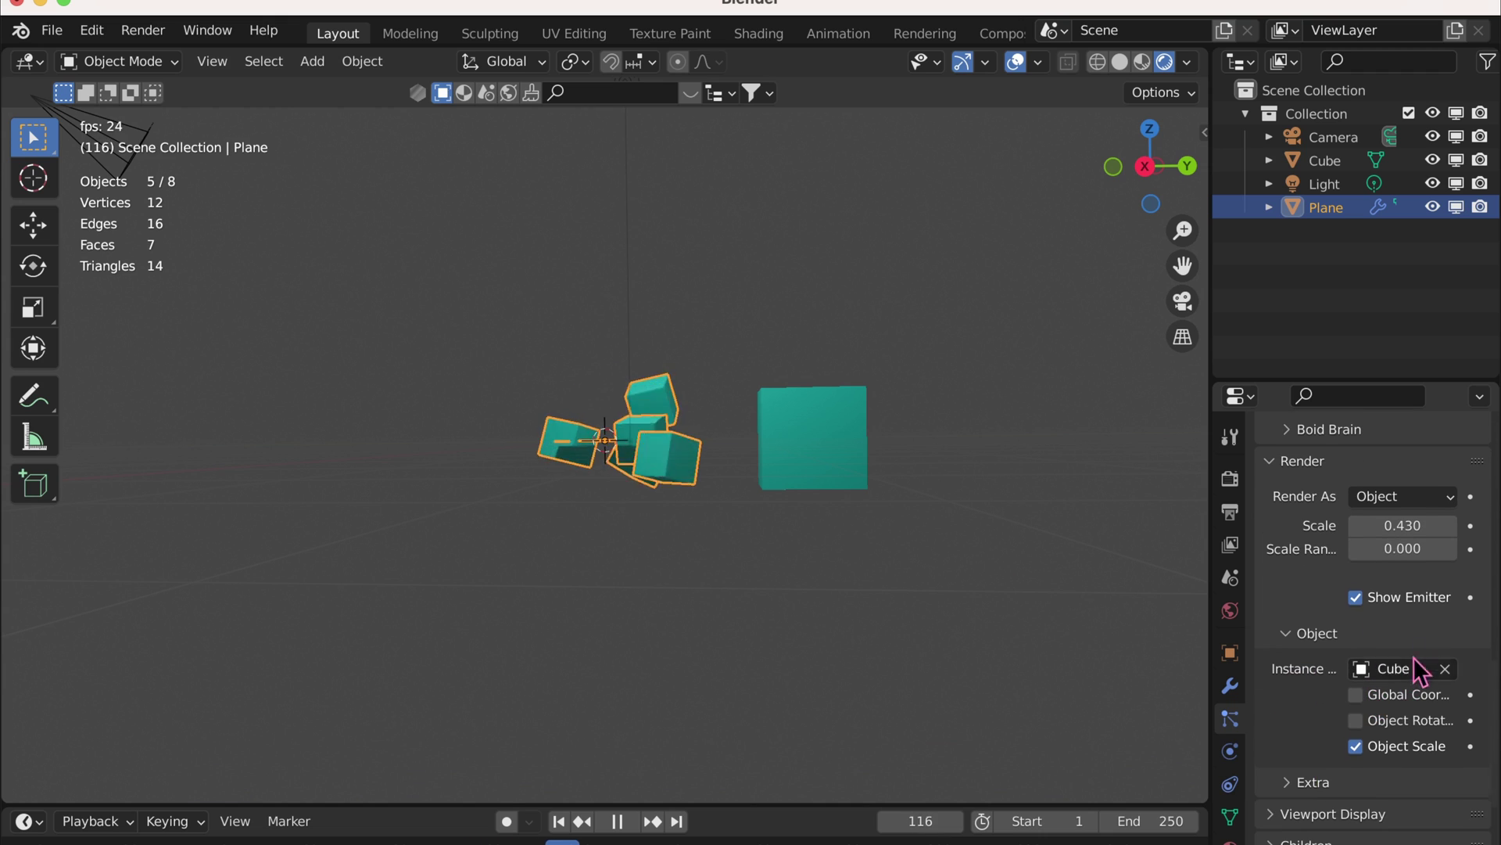
pyautogui.scroll(-1, 1439, 595)
pyautogui.scroll(1, 1434, 547)
pyautogui.moveTo(1408, 515)
pyautogui.mouseDown()
pyautogui.moveTo(1478, 512)
pyautogui.moveTo(1412, 508)
pyautogui.mouseUp()
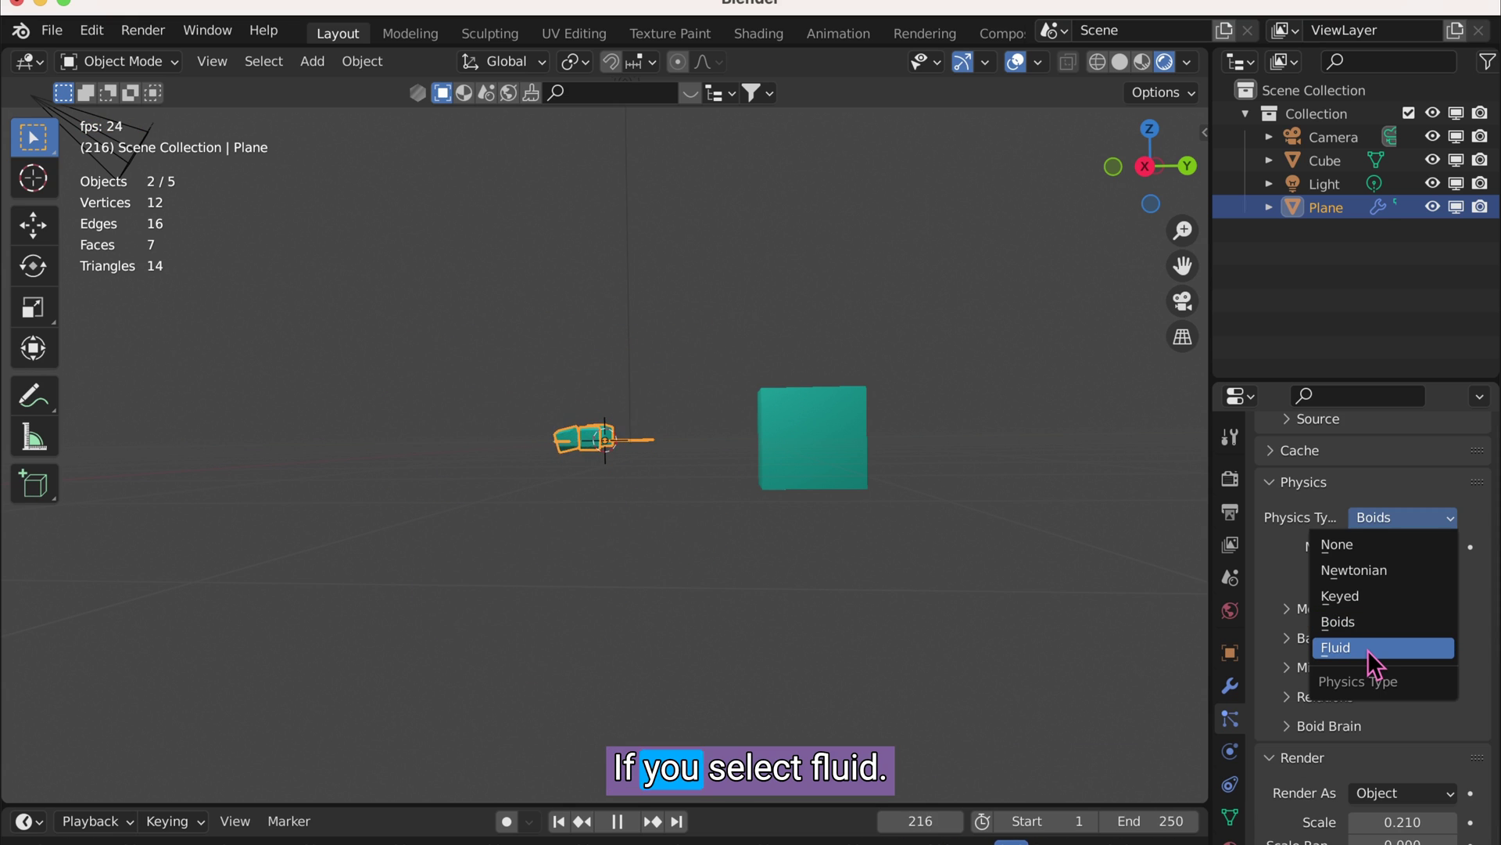
pyautogui.click(1368, 650)
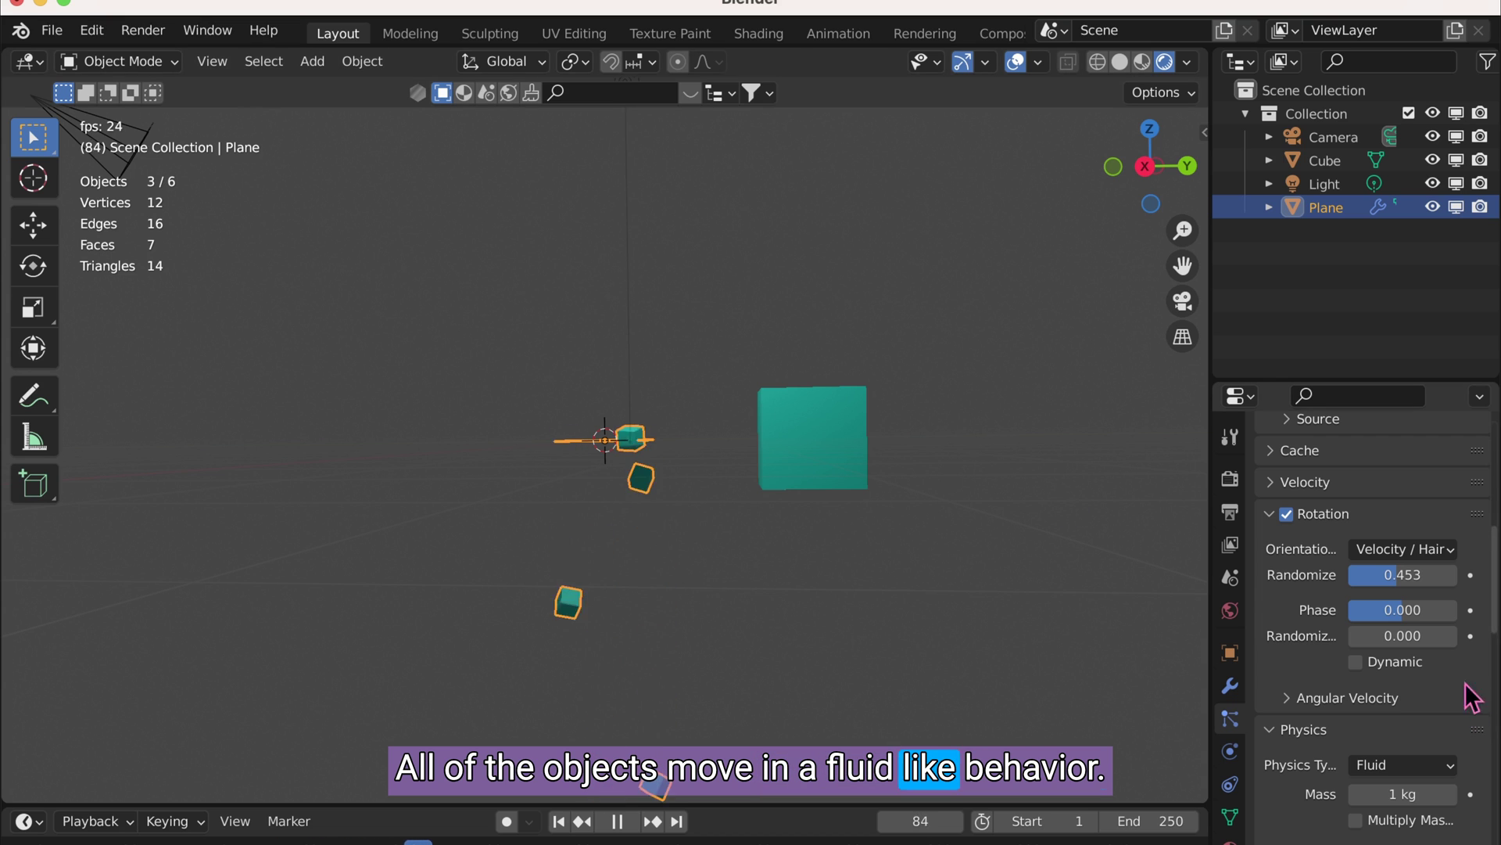
pyautogui.scroll(-15, 1442, 661)
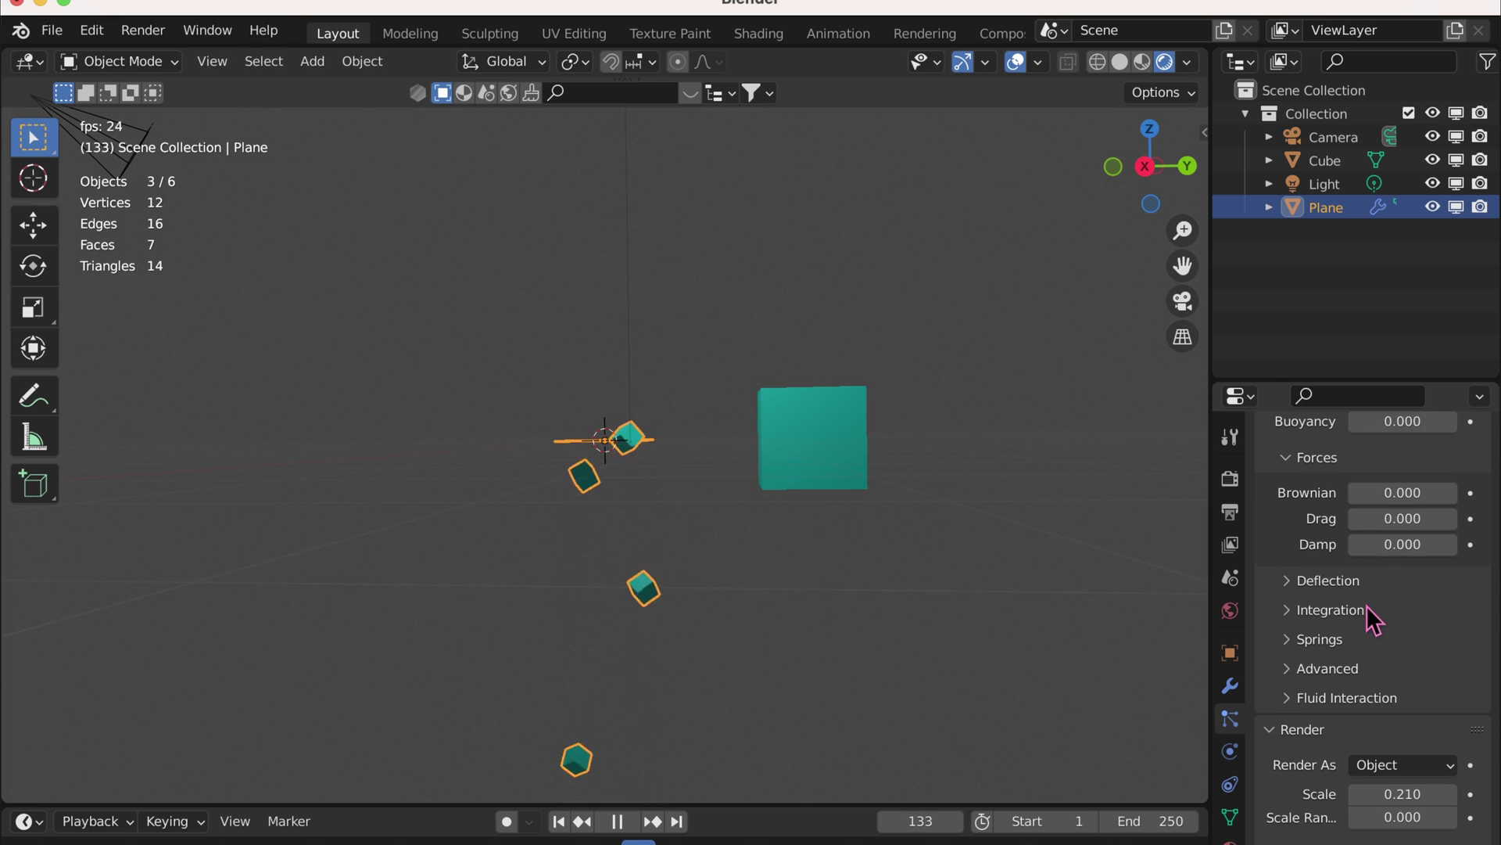
pyautogui.scroll(1, 1364, 594)
pyautogui.moveTo(1389, 579); pyautogui.dragTo(1459, 576)
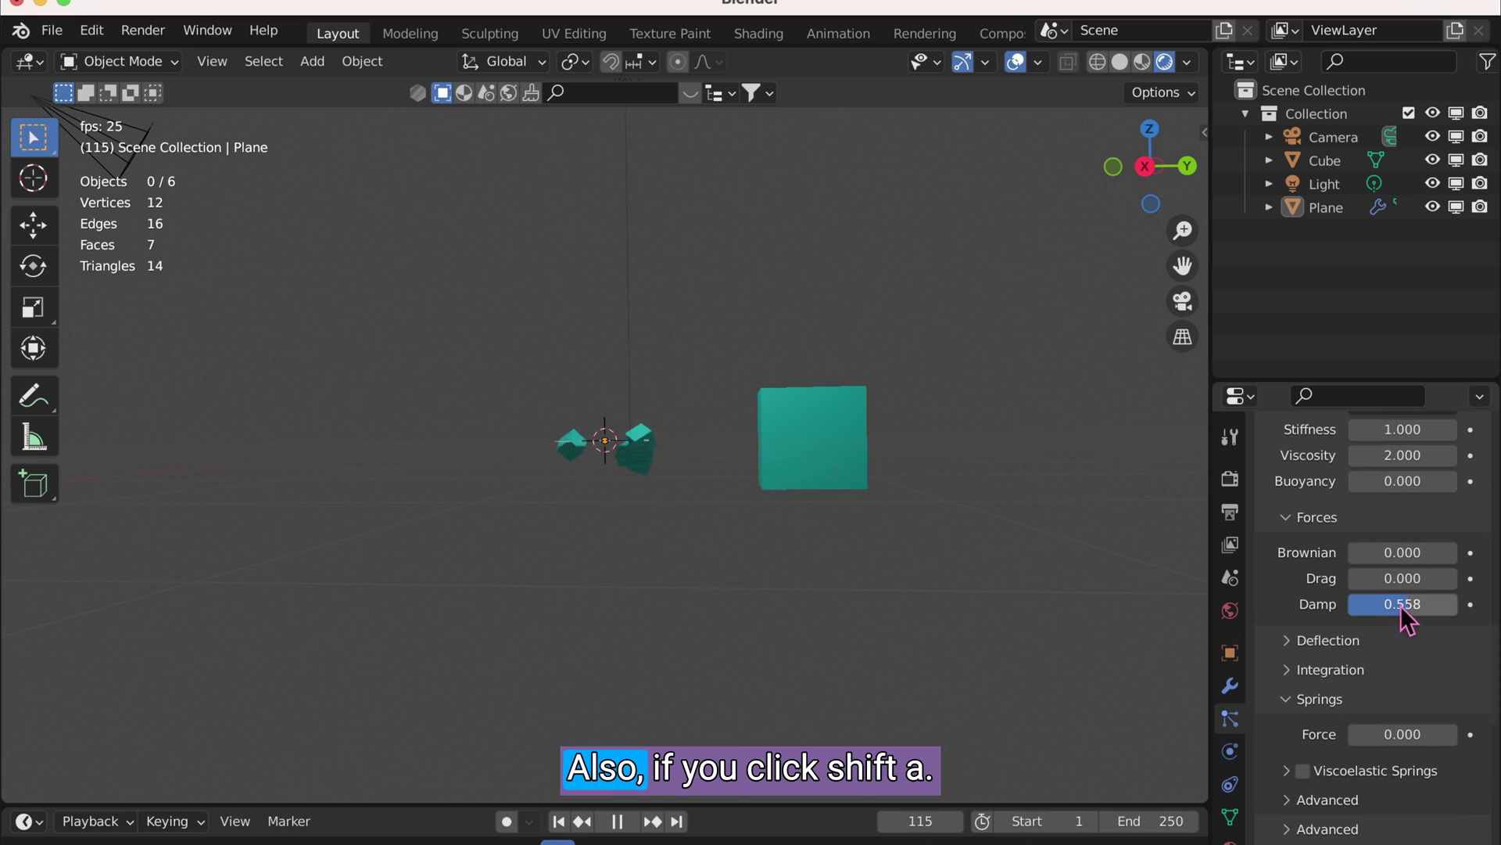
# Add a new plane and move it down along Z below the emitter
pyautogui.hotkey('shift', 'a')
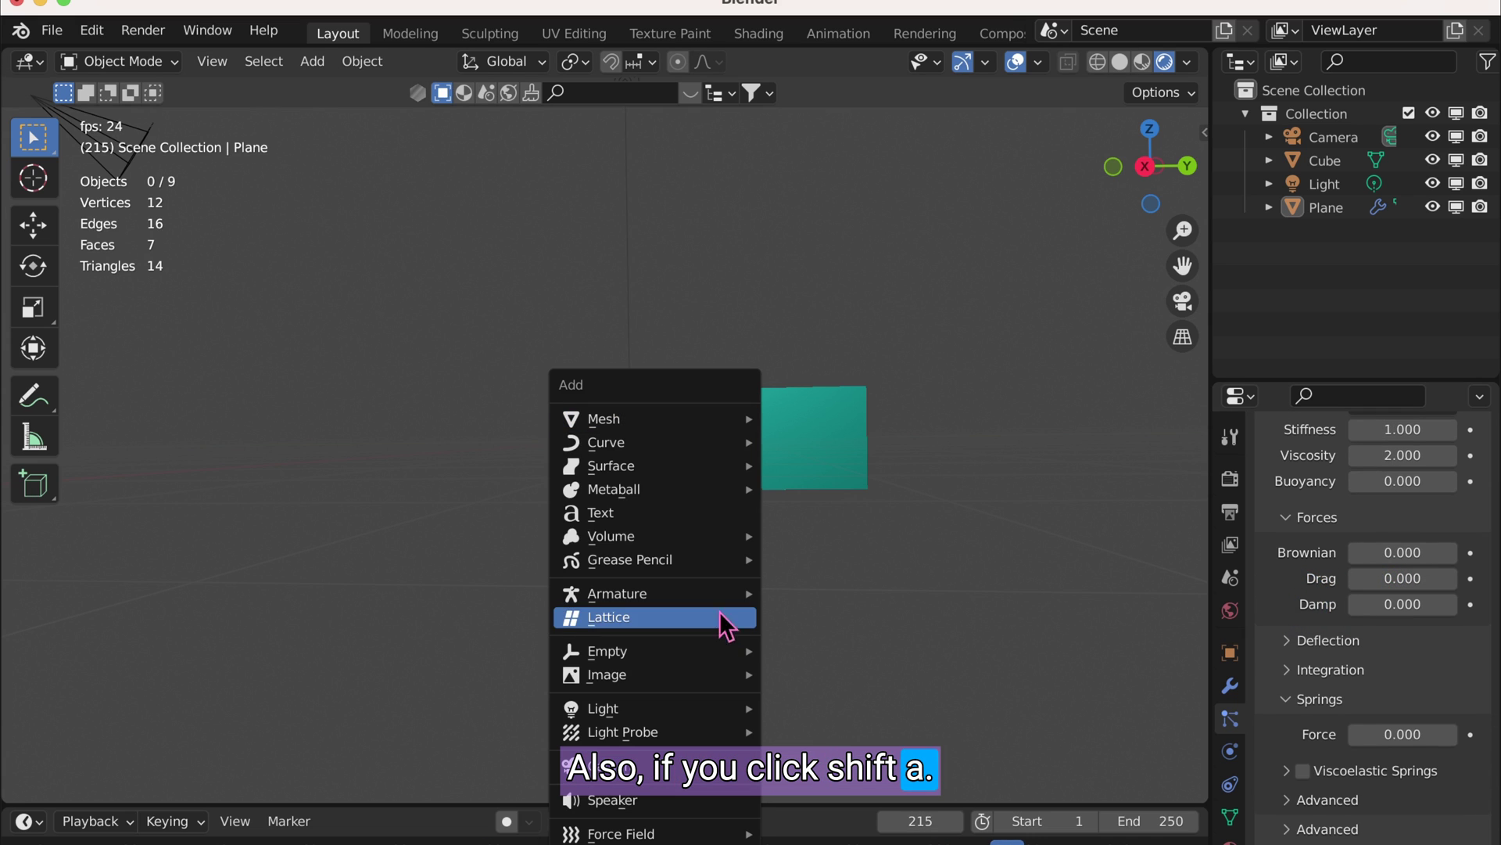
pyautogui.moveTo(637, 423)
pyautogui.click(841, 421)
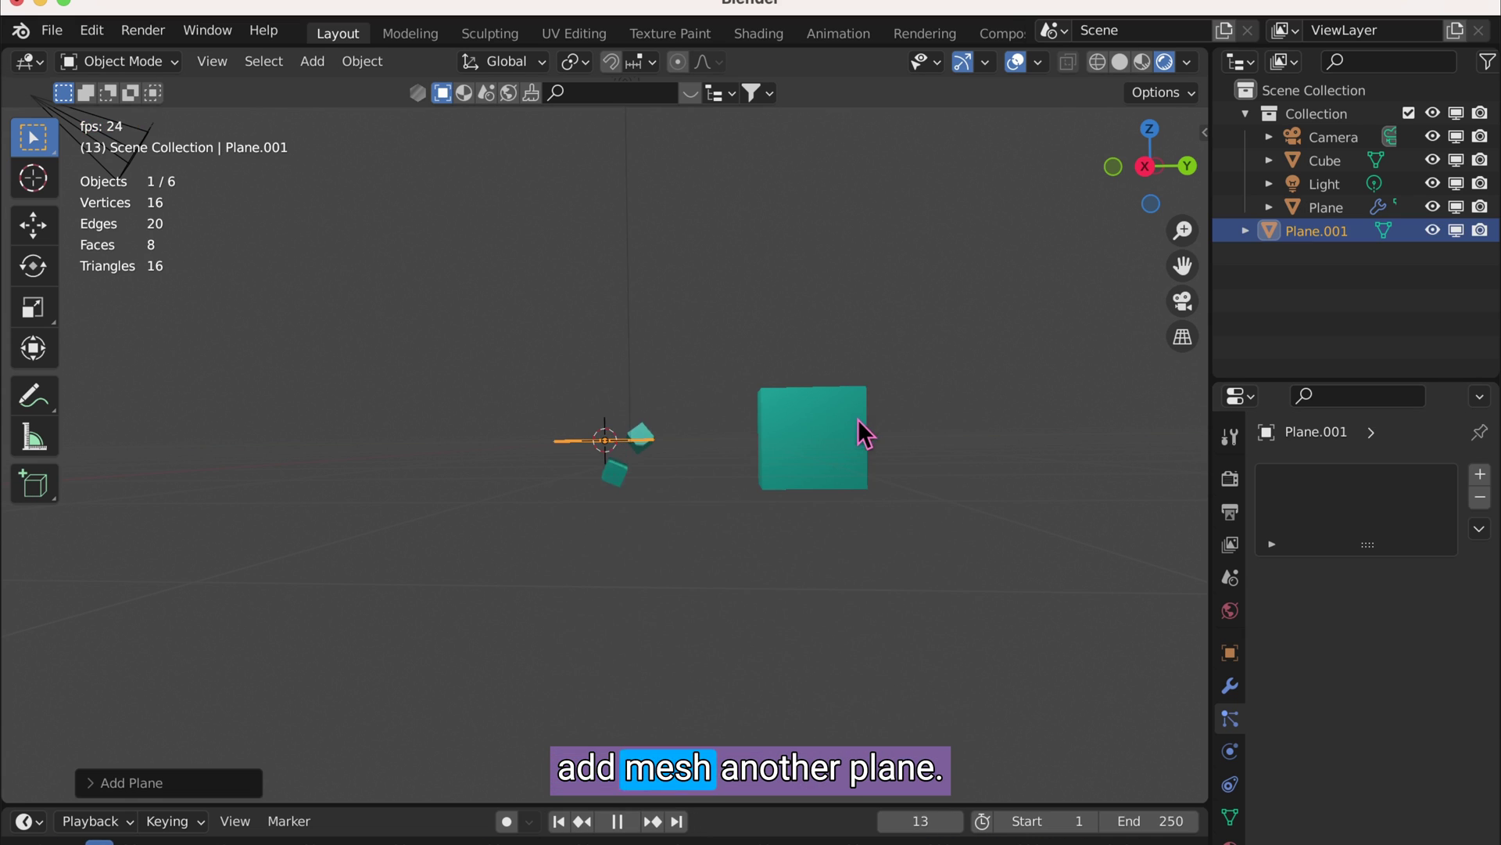
pyautogui.press('g')
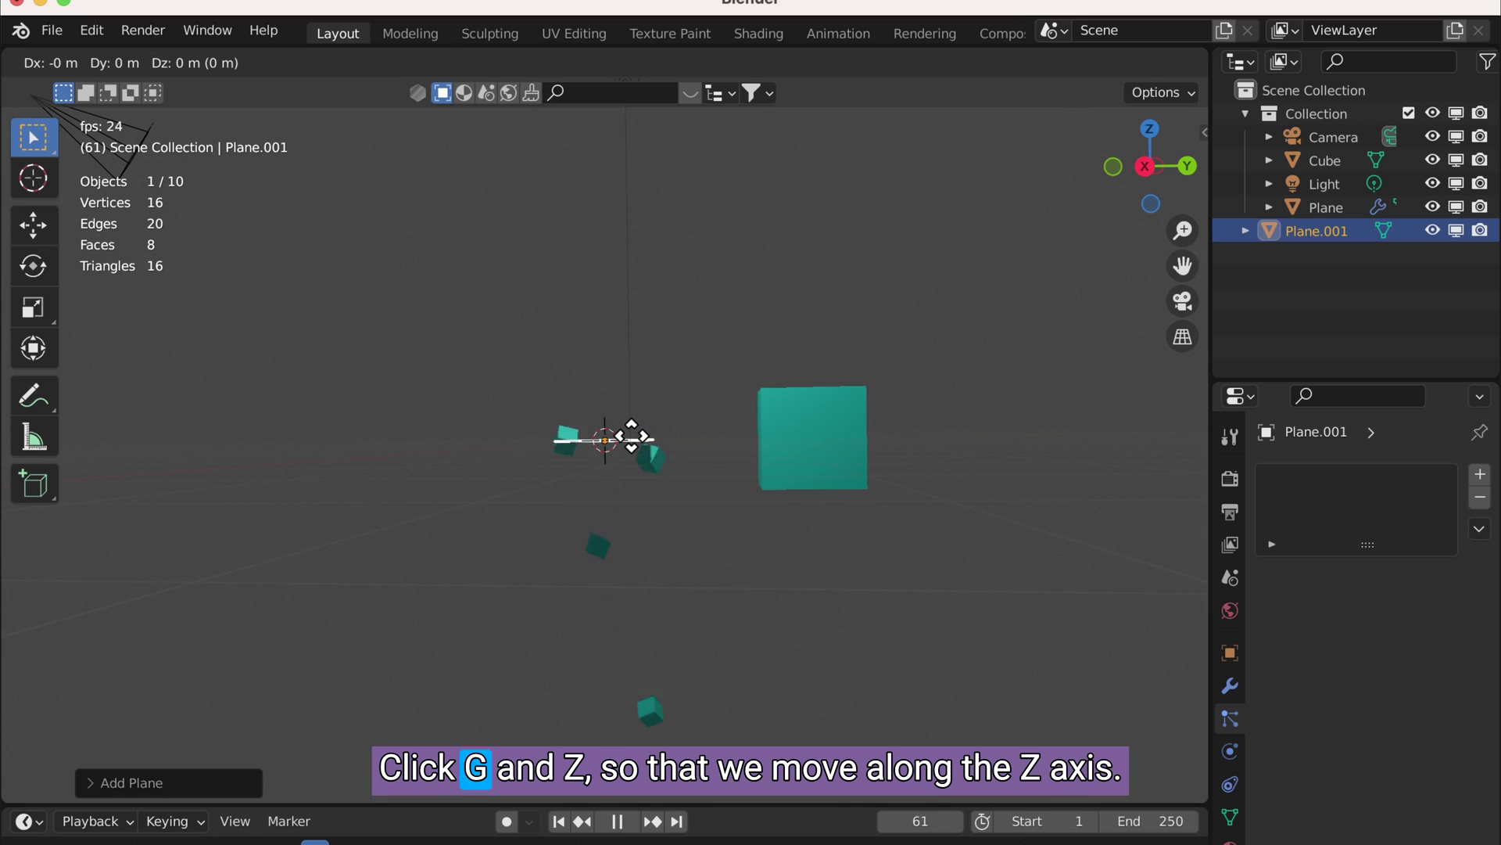
pyautogui.press('z')
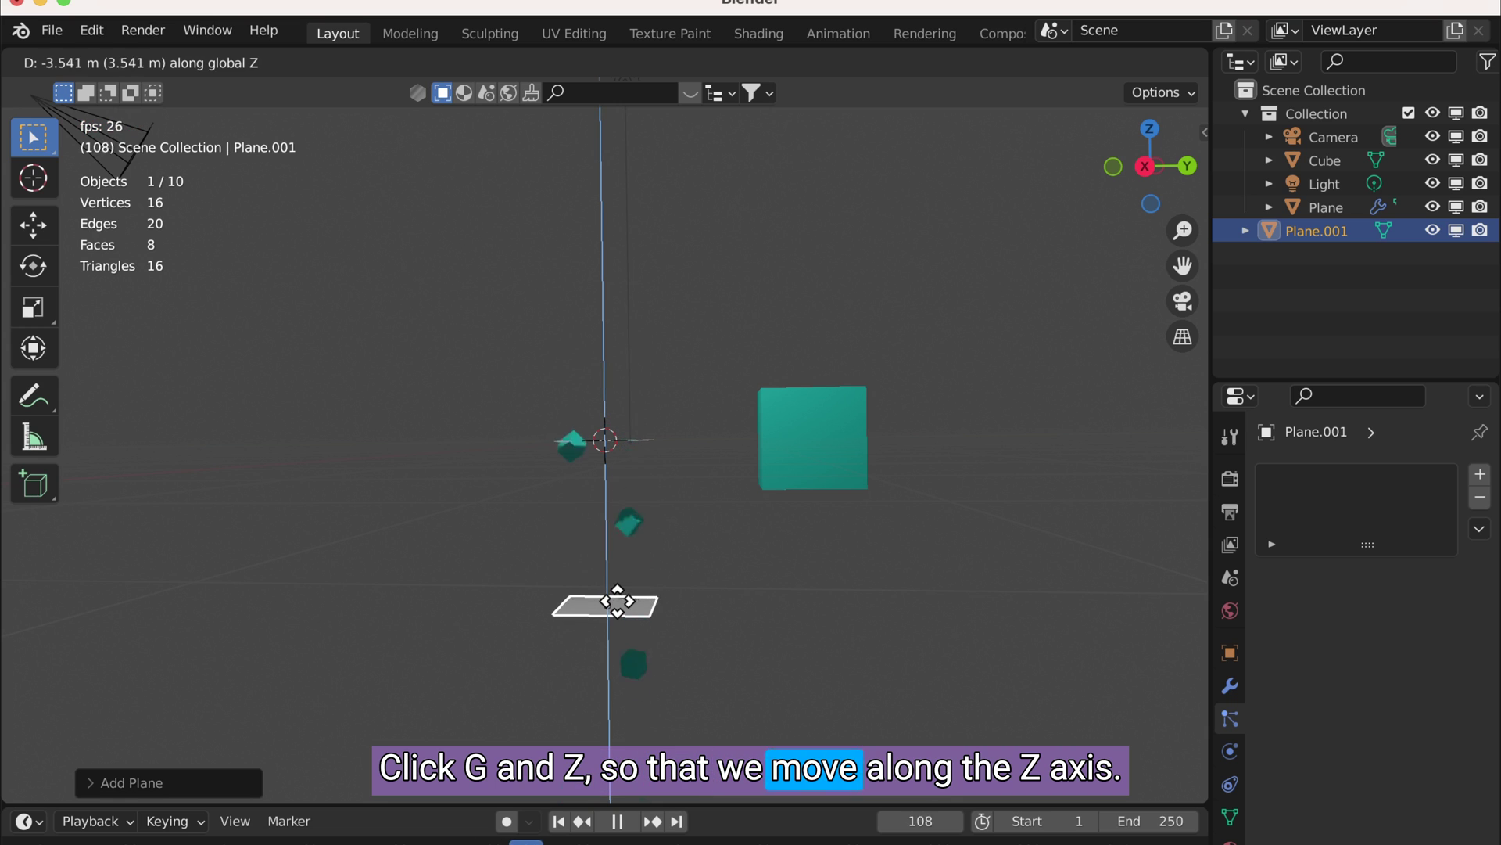
pyautogui.click(618, 612)
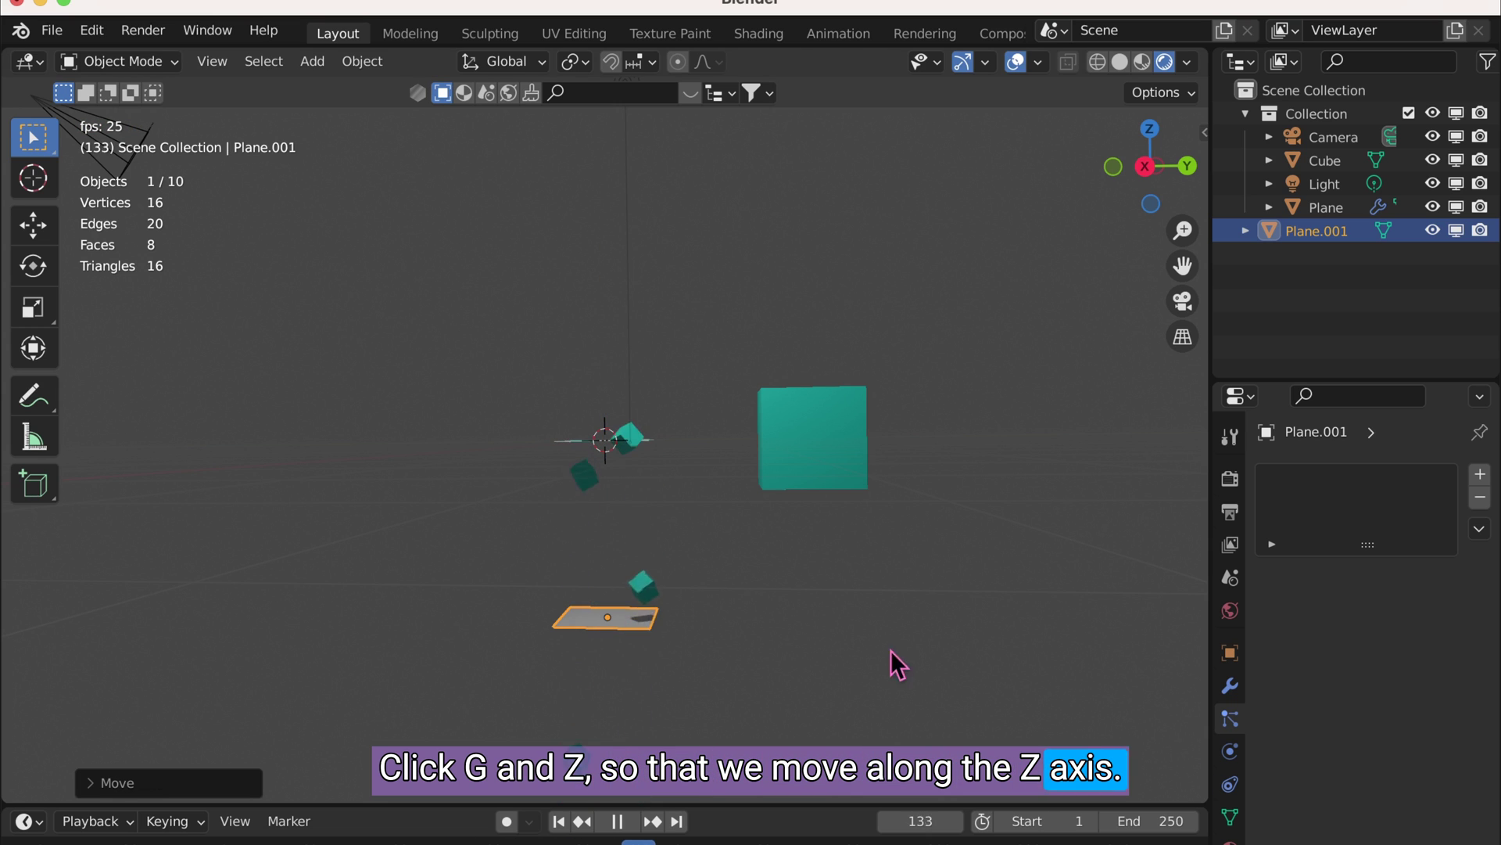
# Give Plane.001 Collision physics so the particles bounce off it
pyautogui.click(1227, 768)
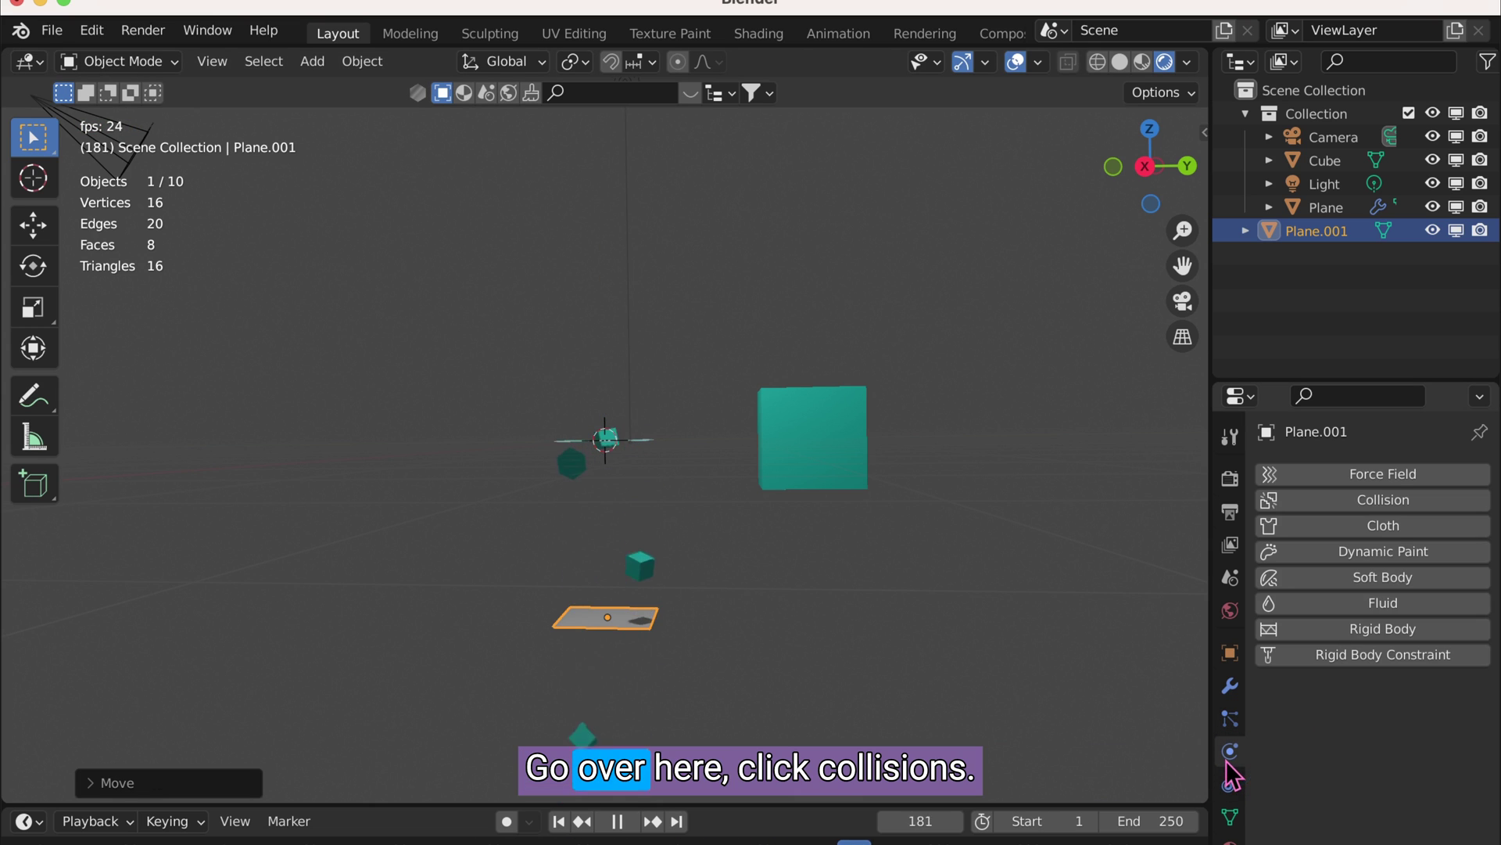
pyautogui.click(1389, 504)
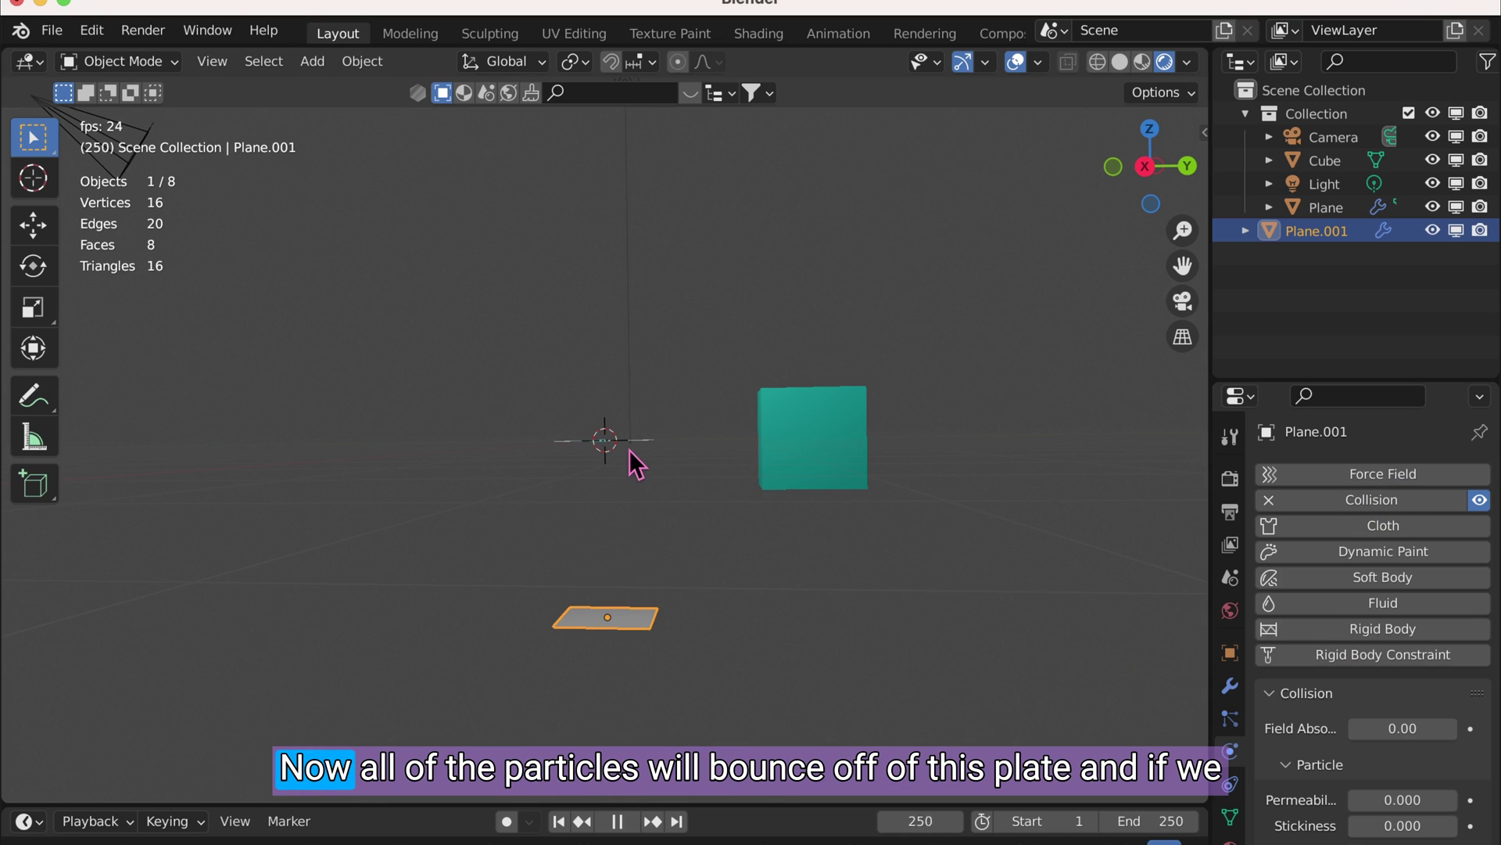
pyautogui.moveTo(629, 566); pyautogui.dragTo(631, 596, button='middle')
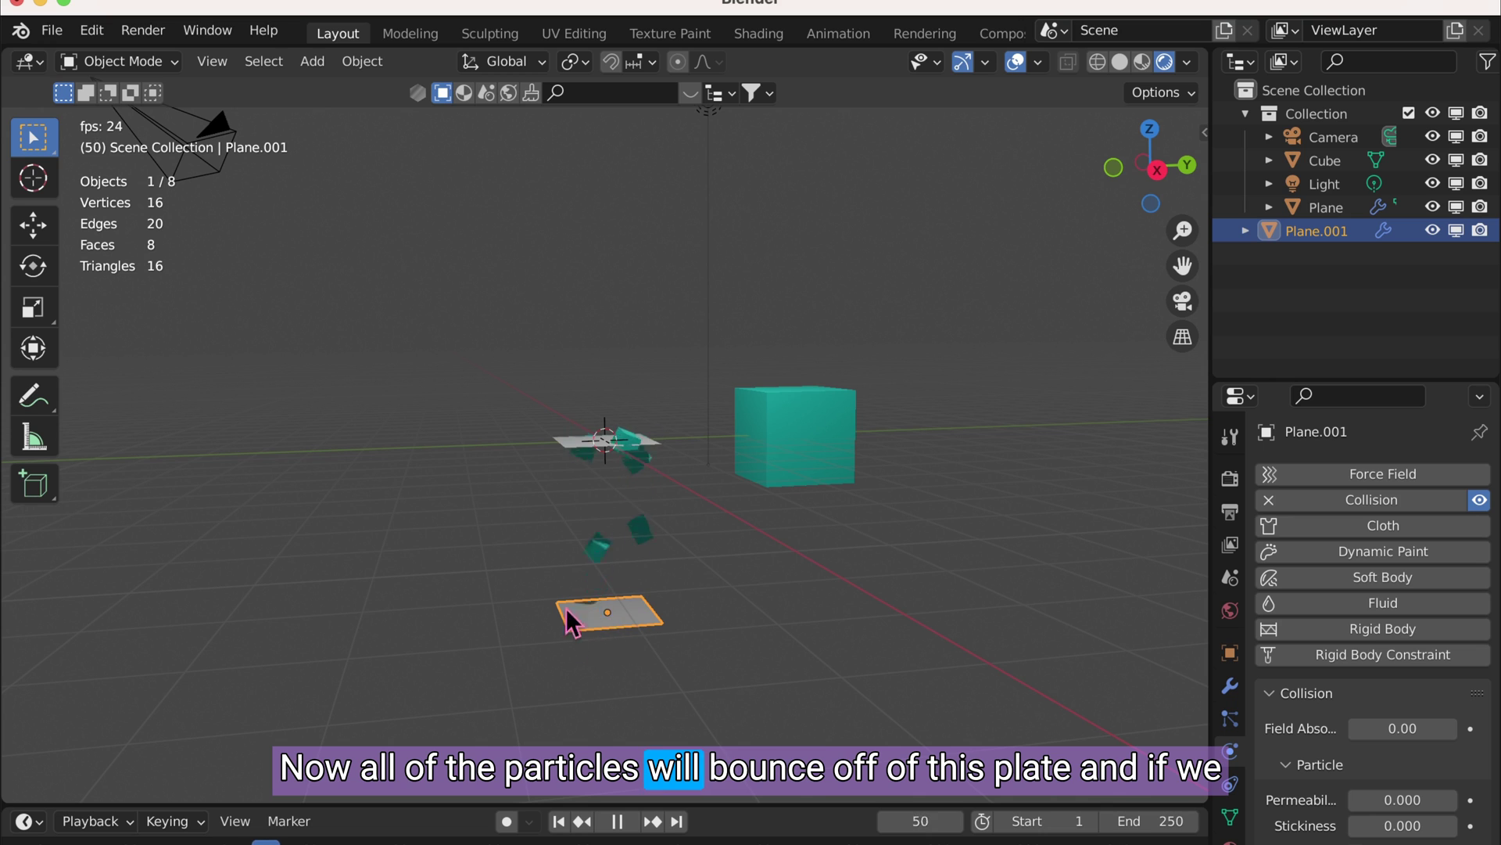
pyautogui.moveTo(616, 631); pyautogui.dragTo(616, 631, button='middle')
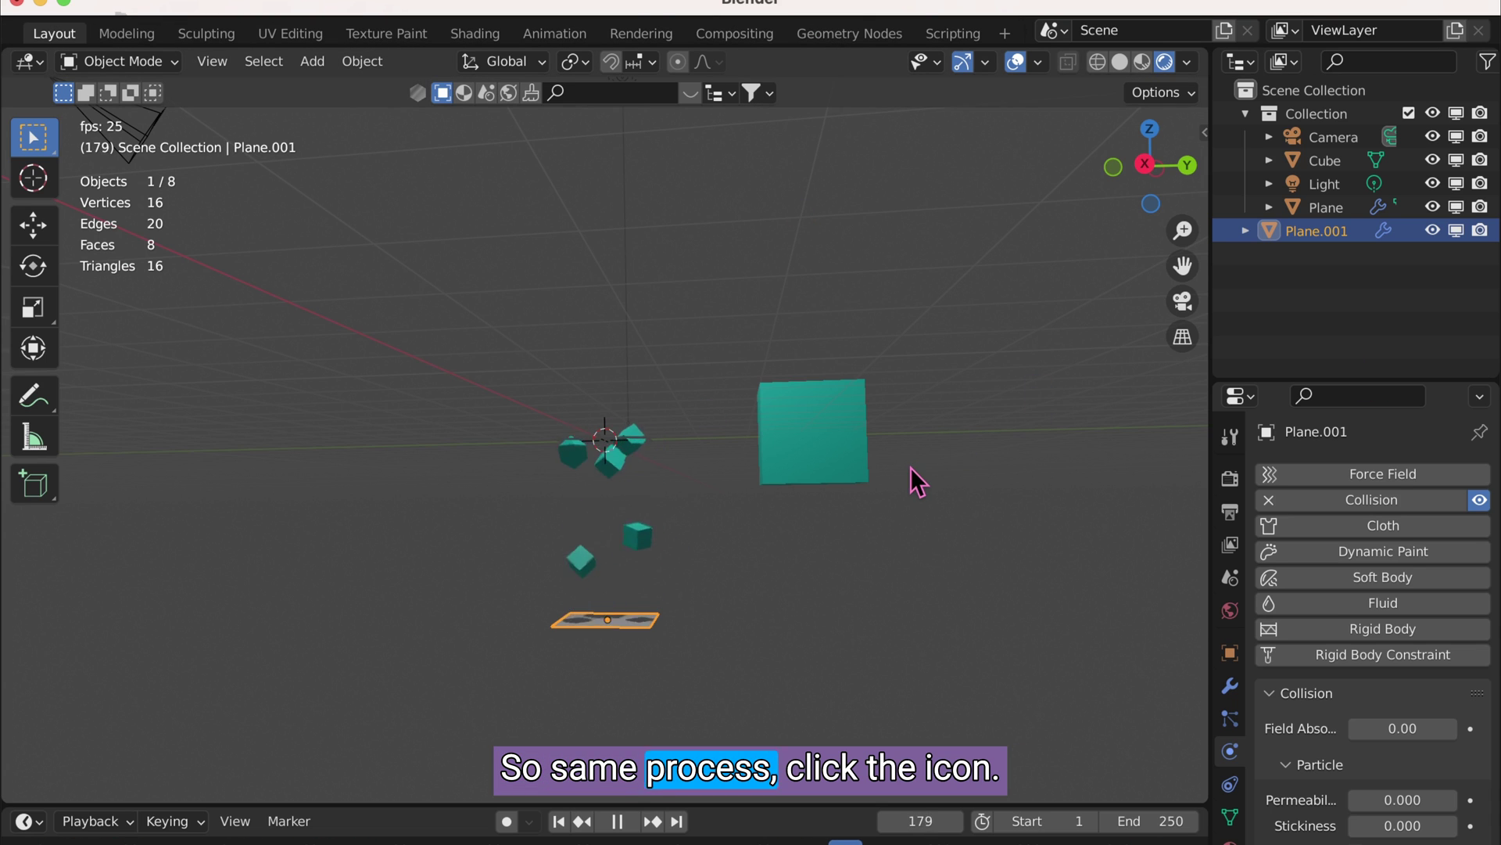
# Select the Cube and emitter Plane, run the baking script in Scripting, and return to Layout
pyautogui.click(829, 442)
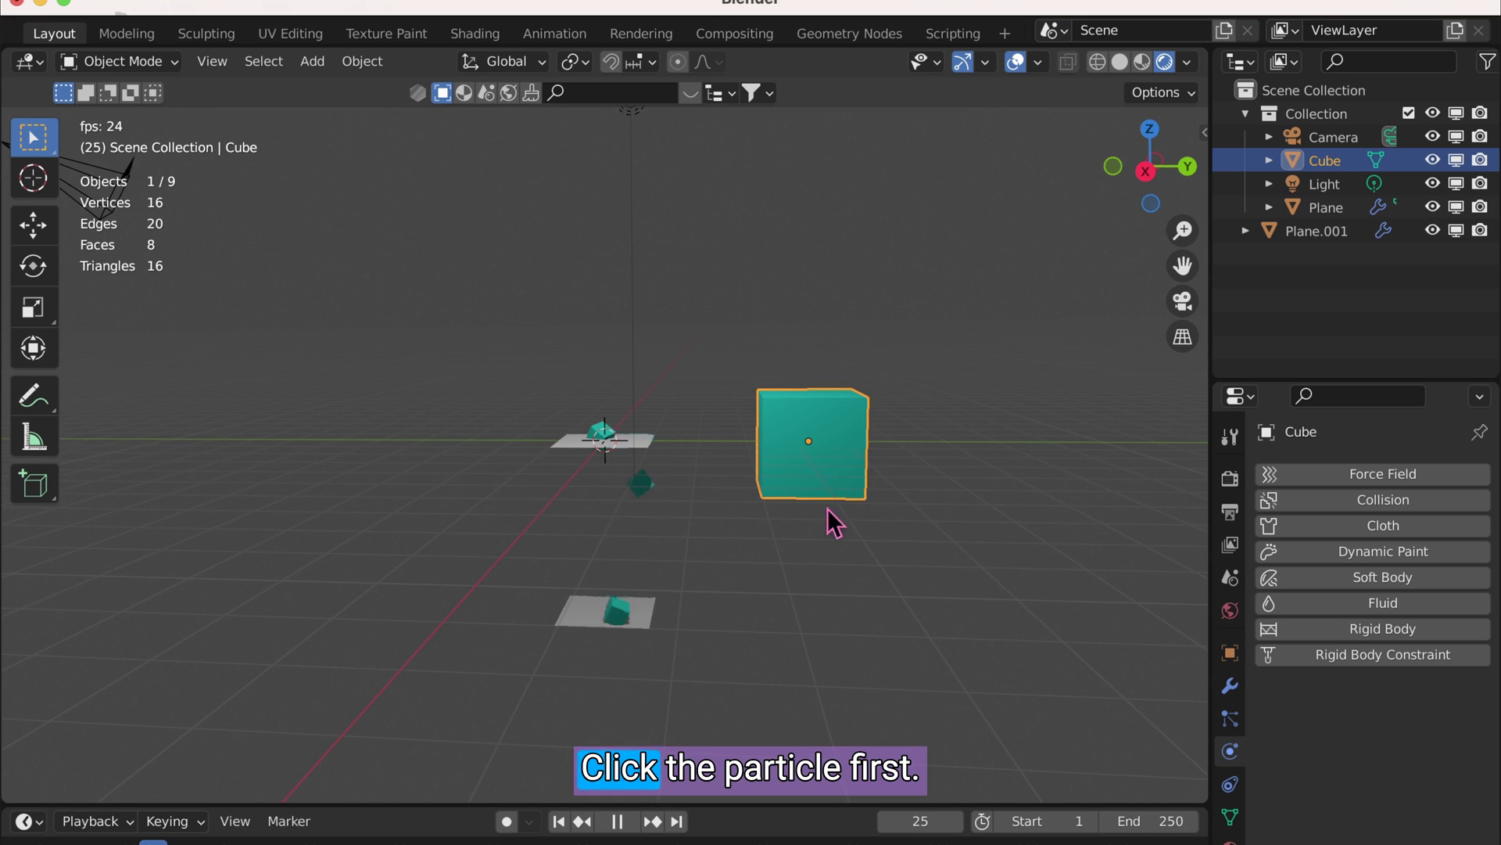
pyautogui.keyDown('shift'); pyautogui.click(630, 438); pyautogui.keyUp('shift')
pyautogui.click(954, 34)
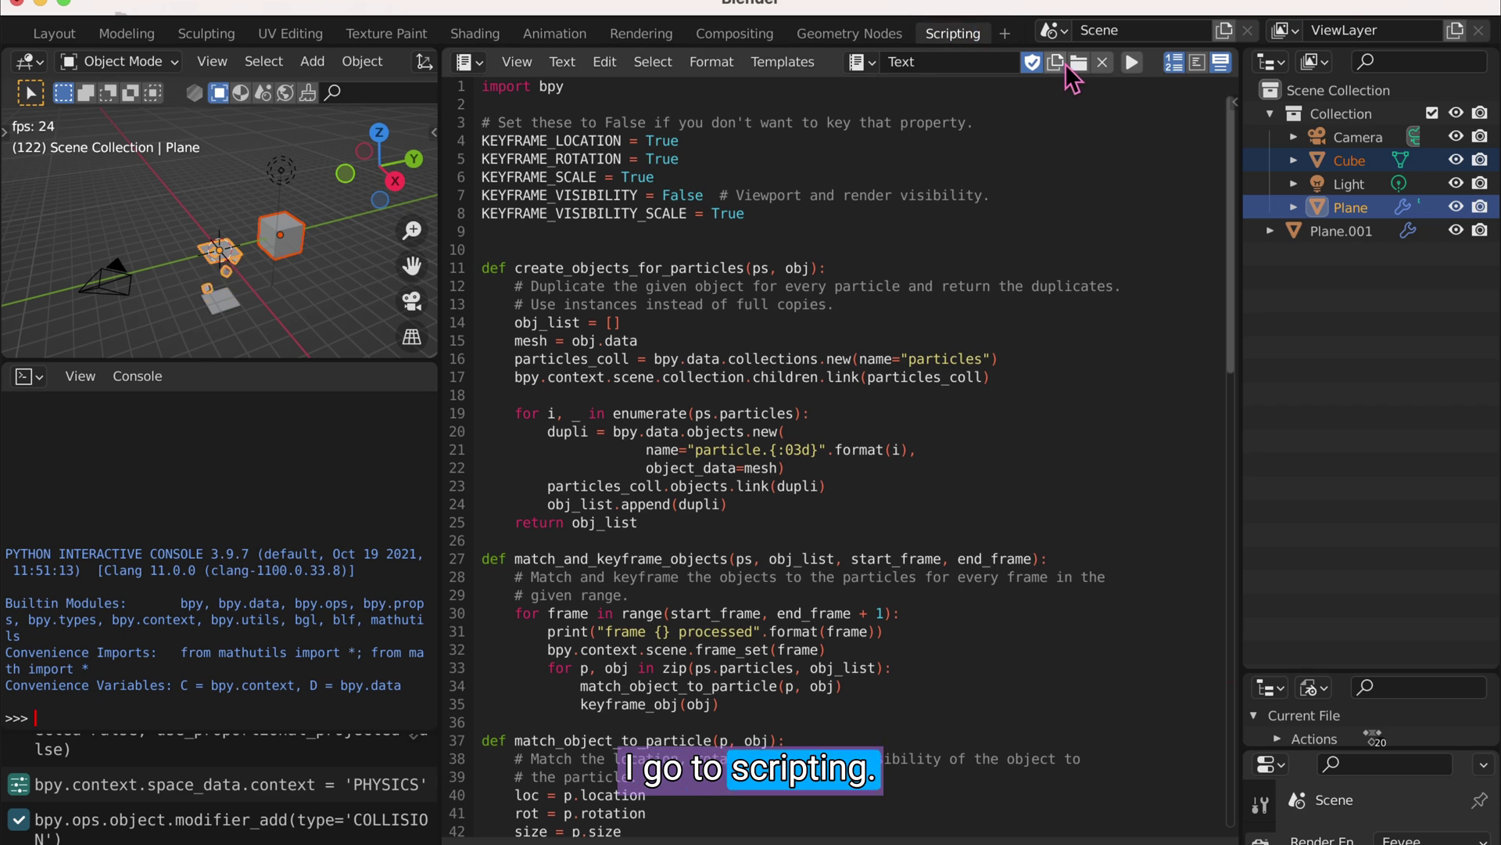
pyautogui.click(1130, 62)
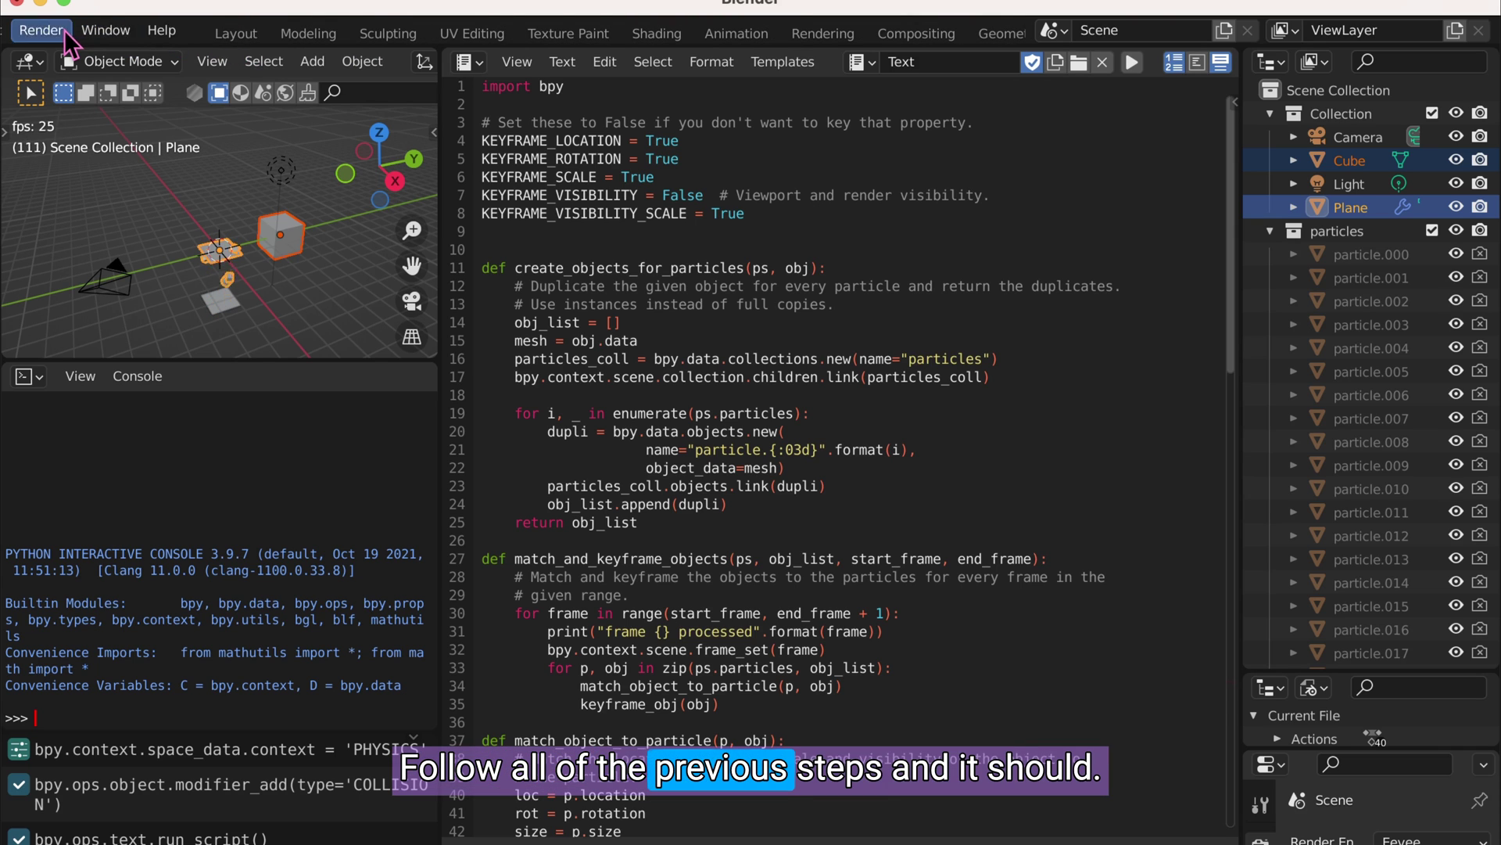
pyautogui.click(236, 33)
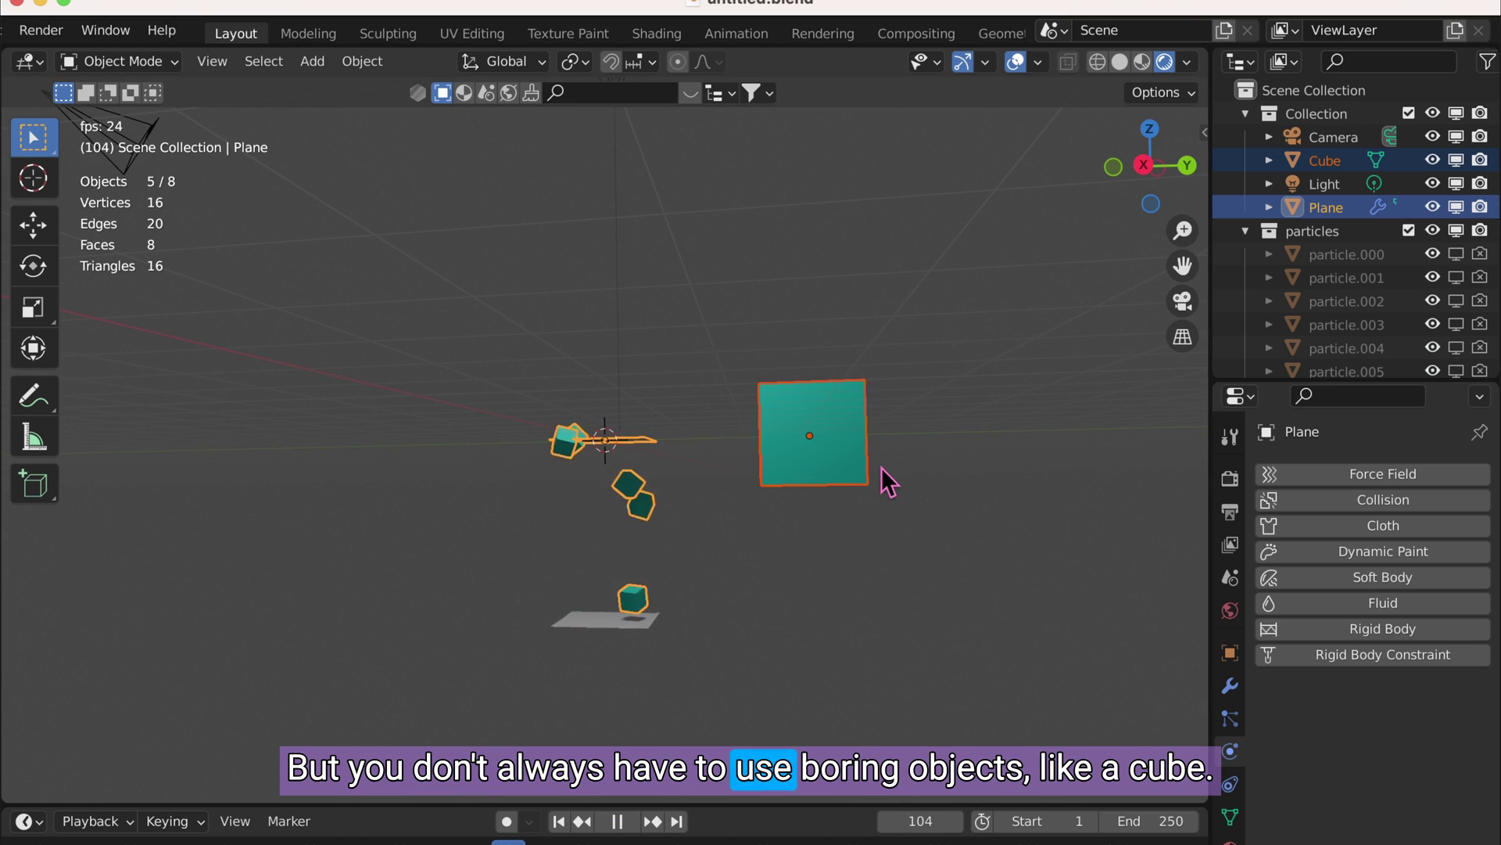
# Show the Download 3D Model formats for Frog Practice 2 on Sketchfab, then go back to Blender
pyautogui.moveTo(881, 467); pyautogui.dragTo(880, 454, button='middle')
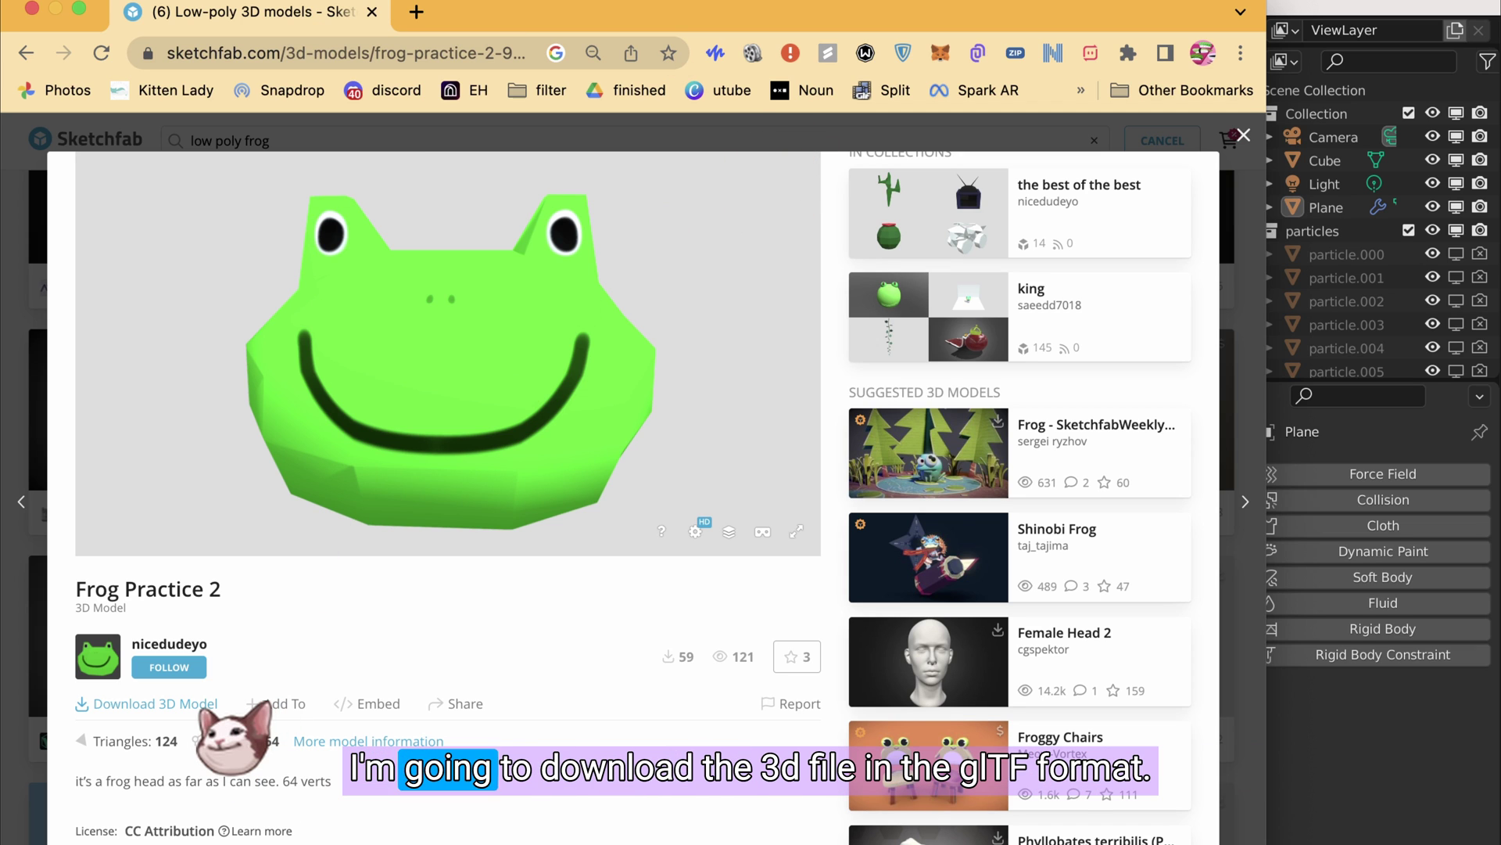
pyautogui.click(194, 704)
pyautogui.scroll(-1, 625, 617)
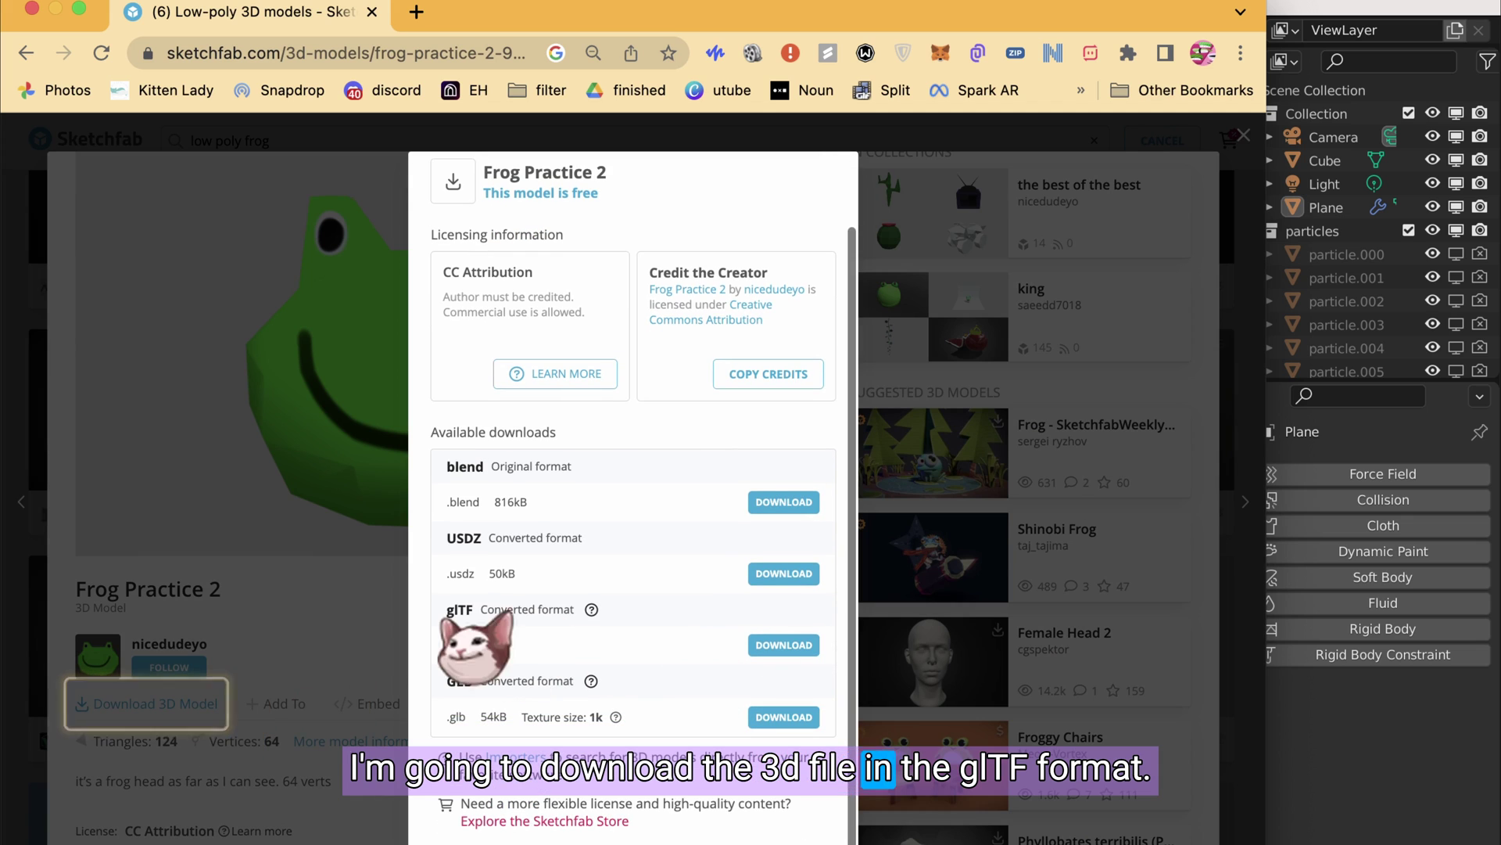
pyautogui.click(1263, 688)
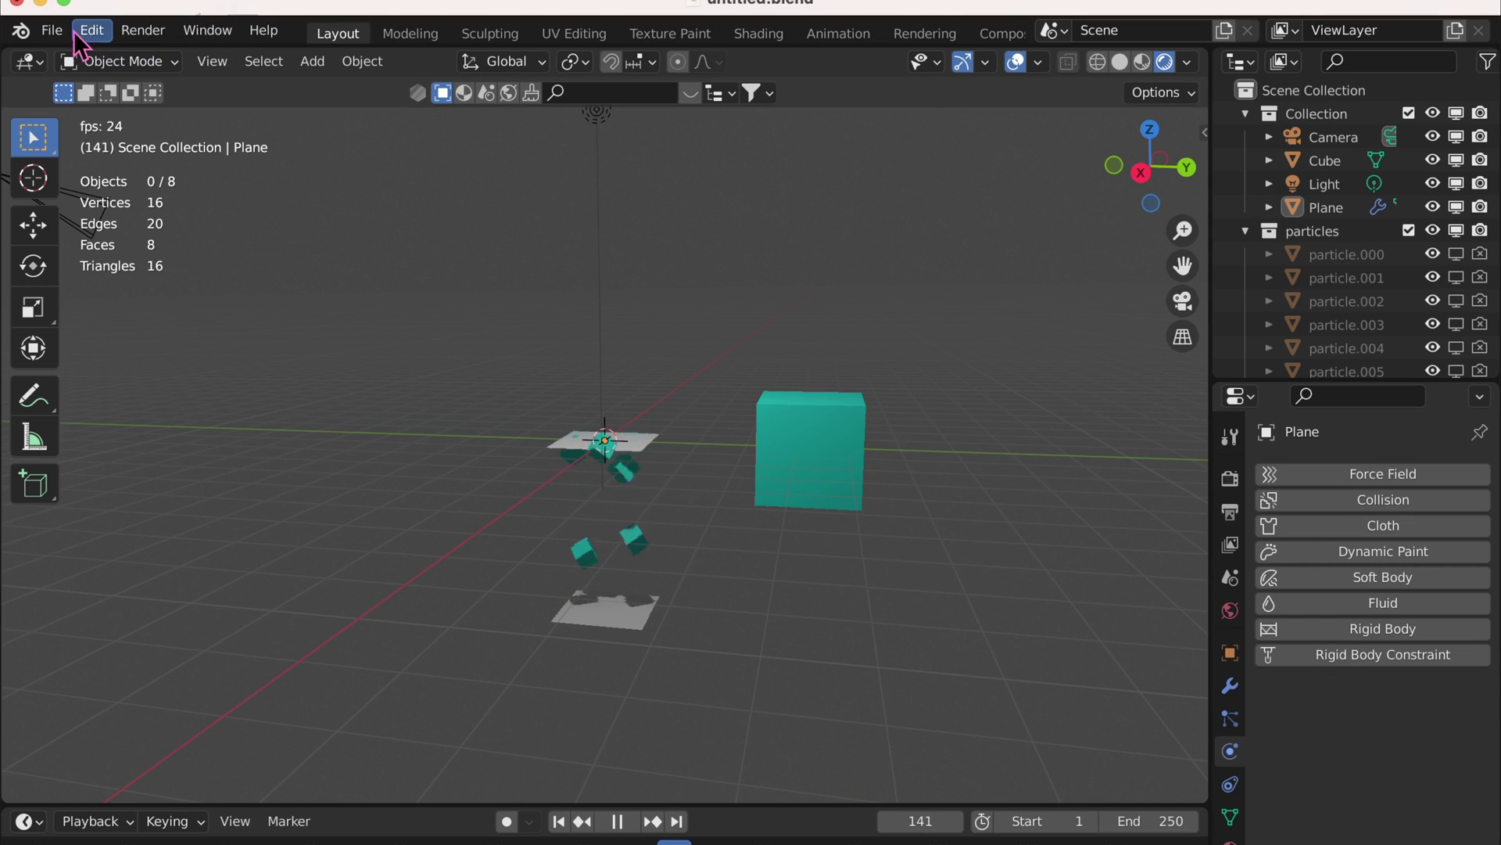
# Import scene.gltf from the frog_practice_2 folder as a glTF 2.0 model
pyautogui.click(53, 30)
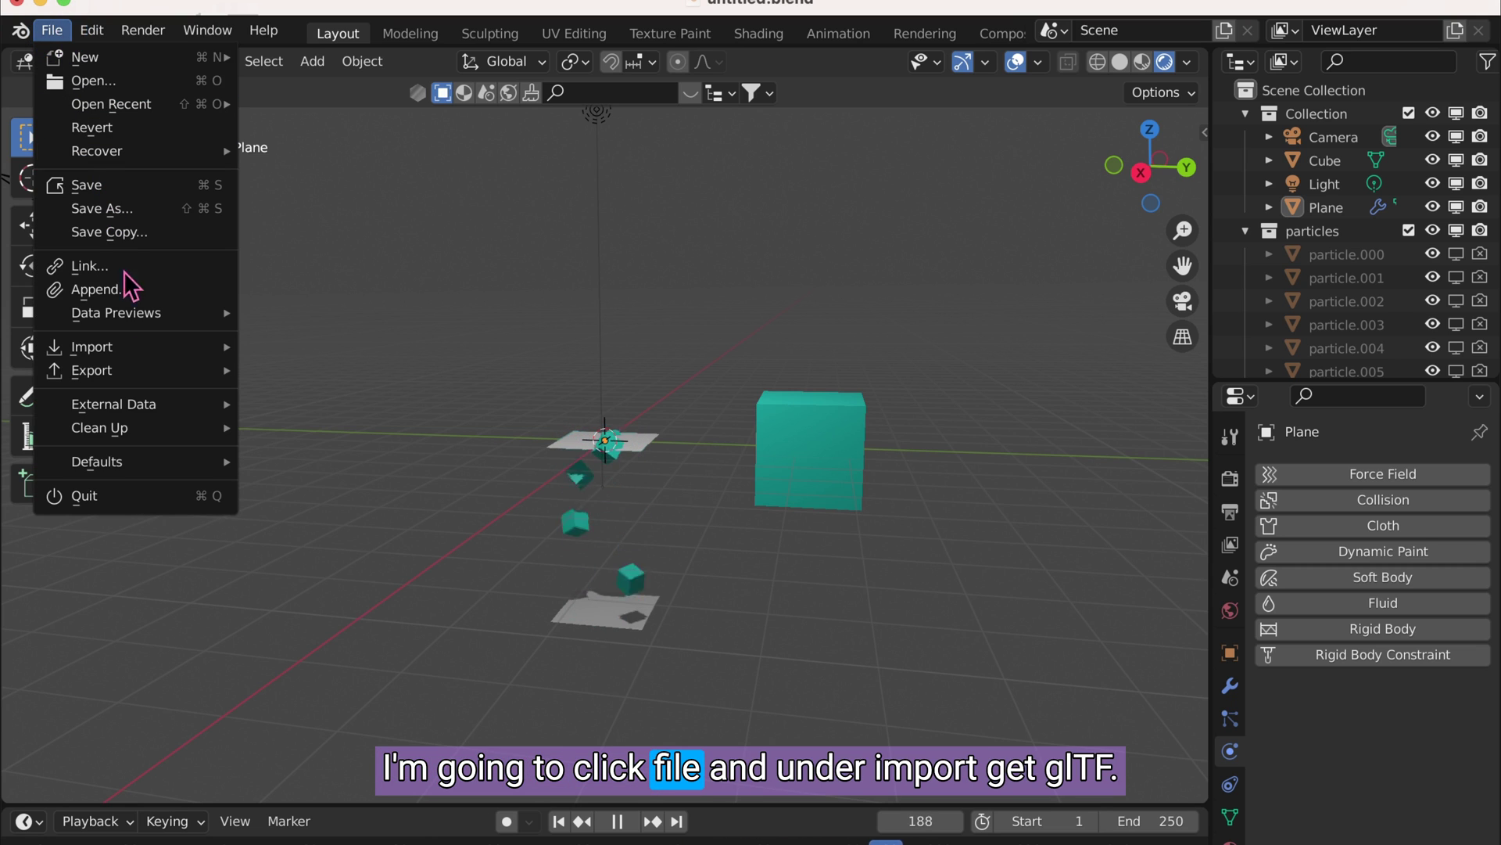
pyautogui.moveTo(141, 346)
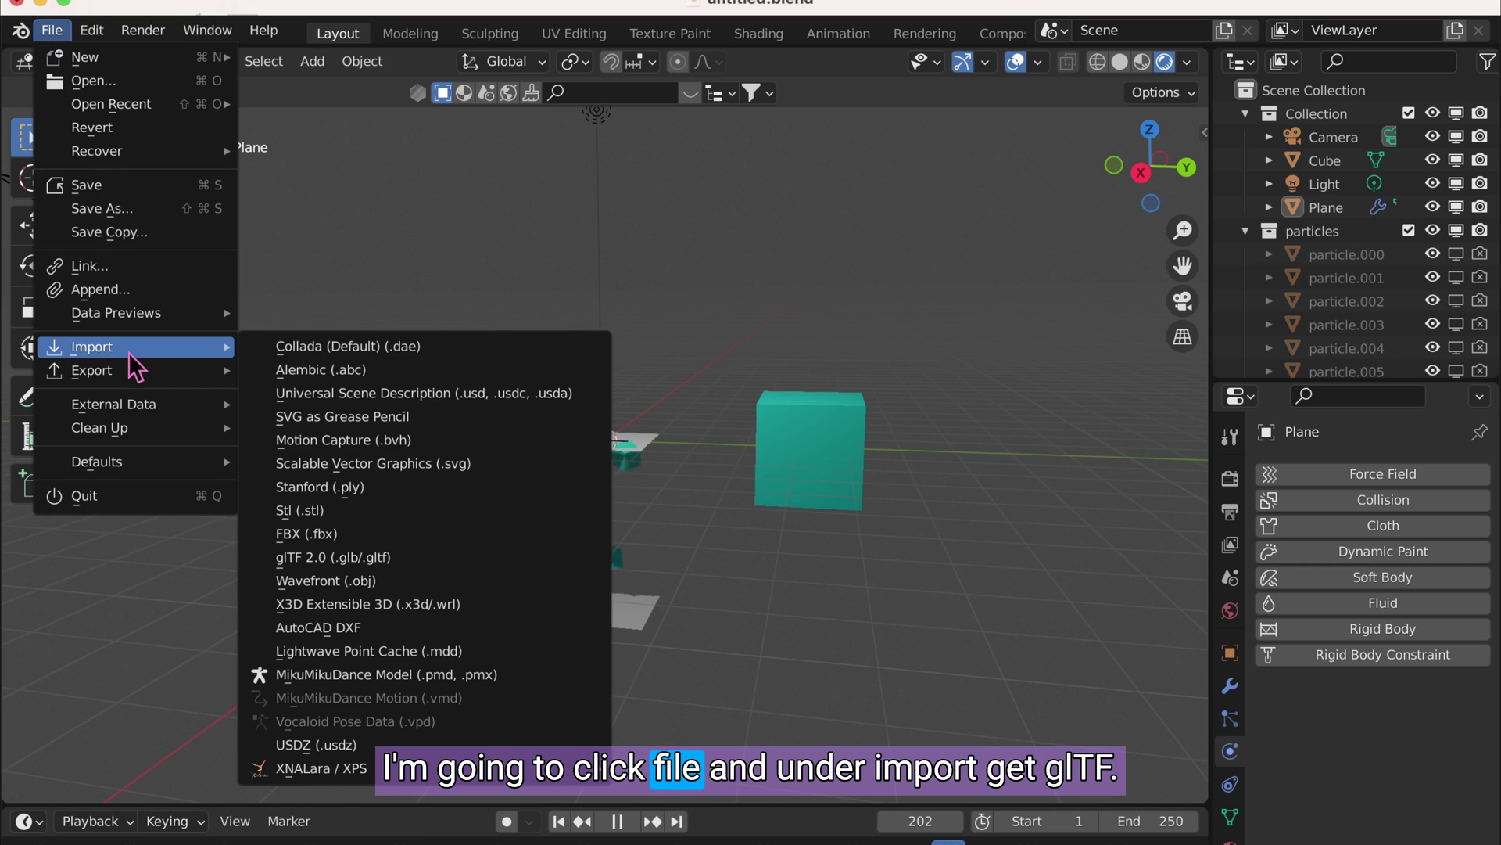
pyautogui.click(355, 556)
pyautogui.click(565, 303)
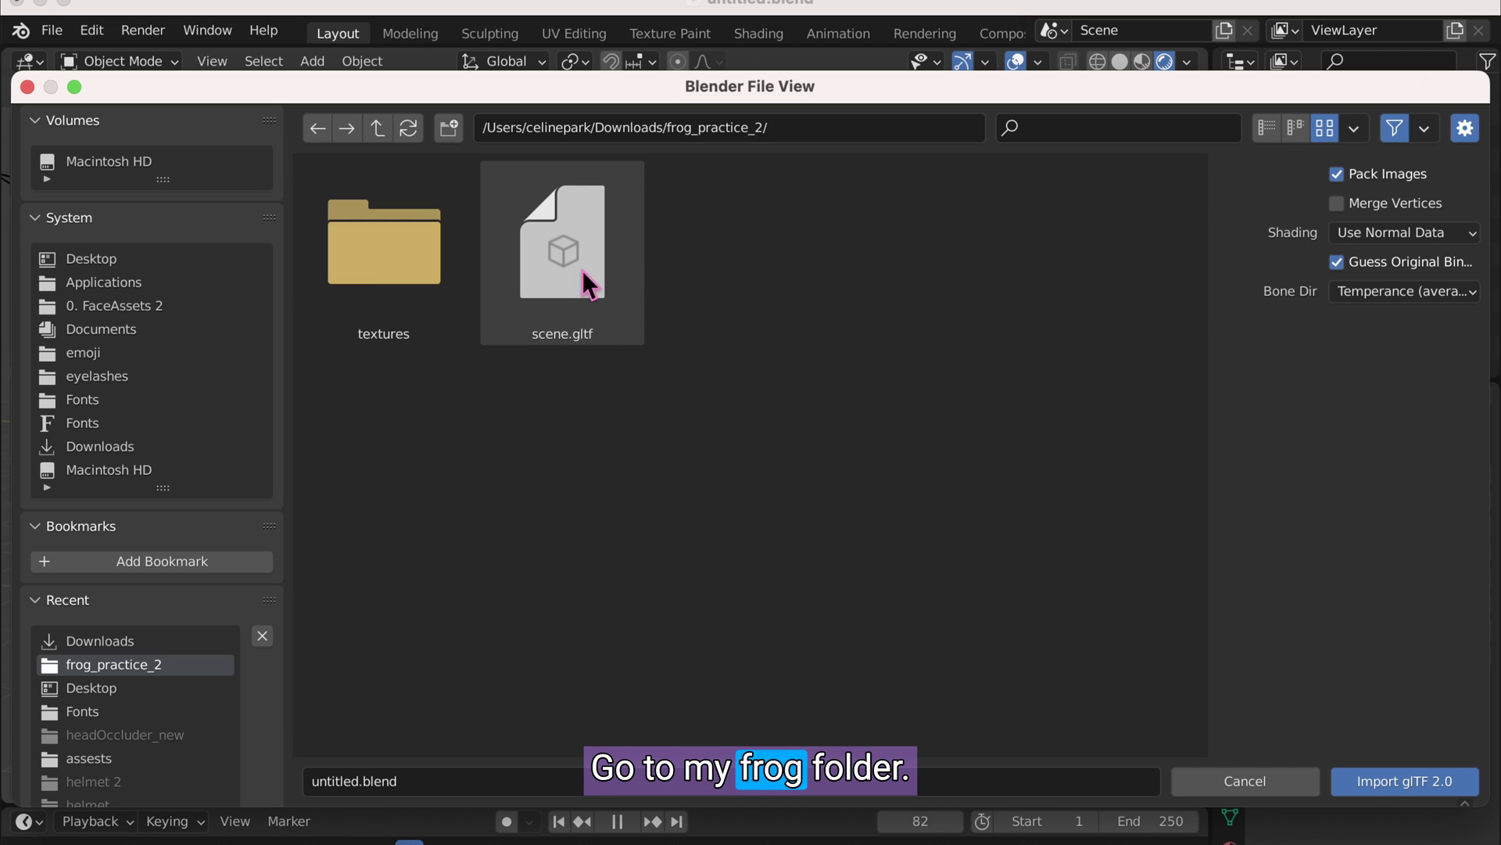
pyautogui.doubleClick(584, 270)
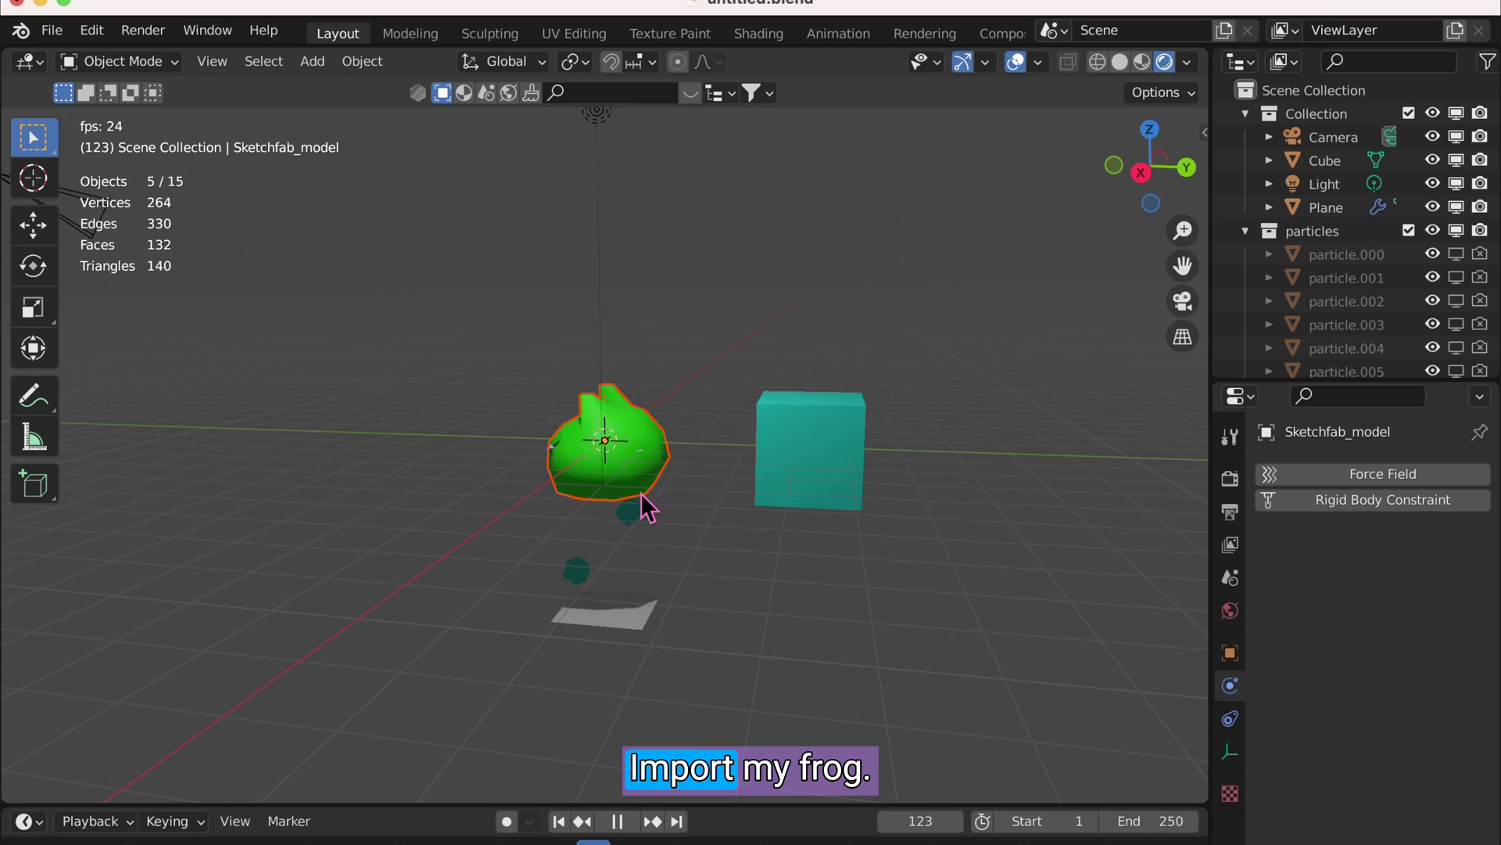
# Orbit to a side view and rotate the frog about Z so it faces forward
pyautogui.moveTo(649, 508); pyautogui.dragTo(632, 463, button='middle')
pyautogui.press('r')
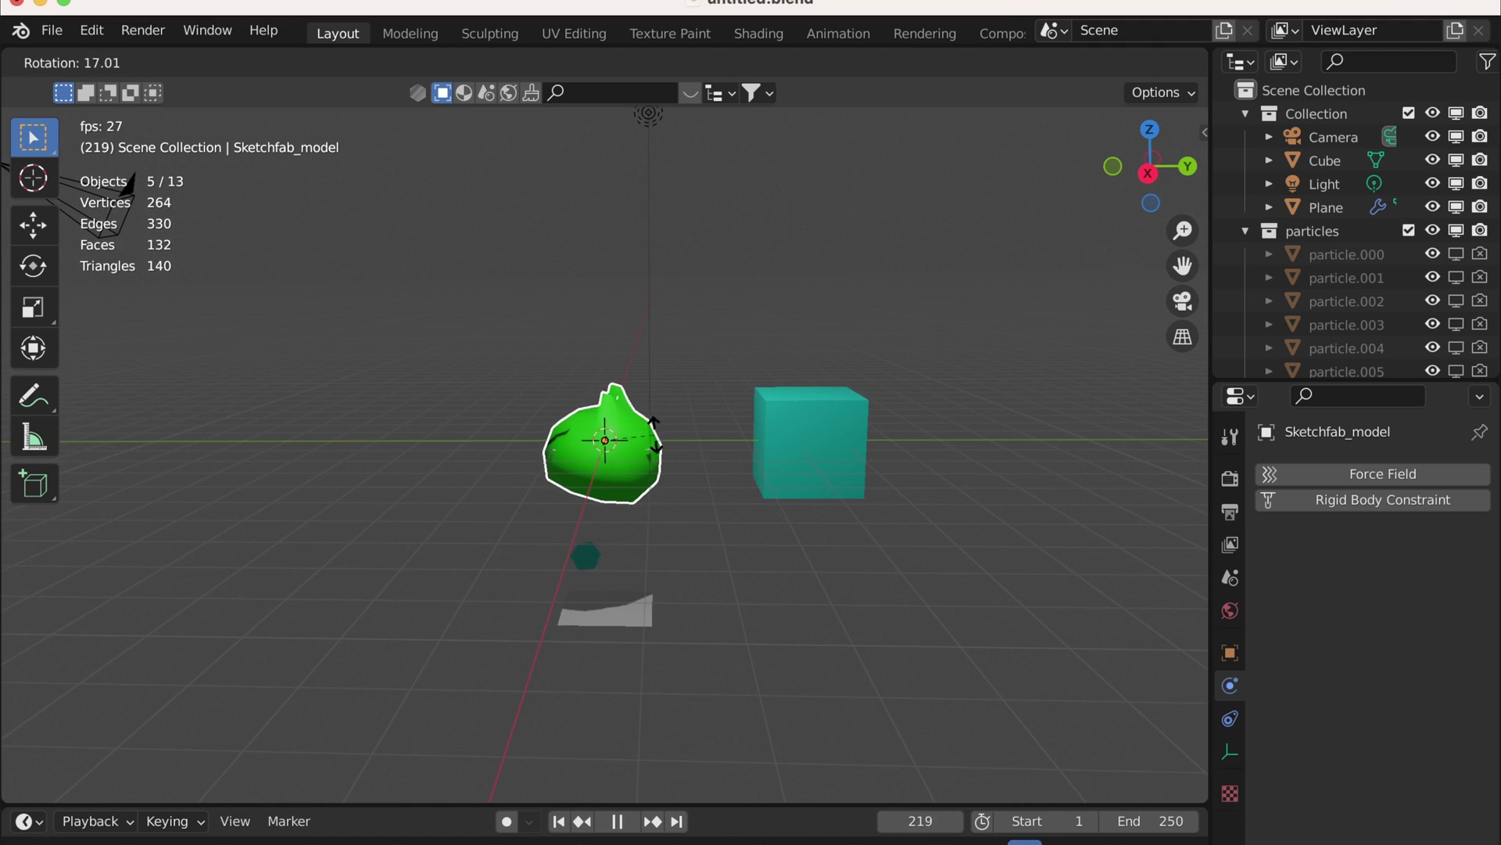
pyautogui.press('x')
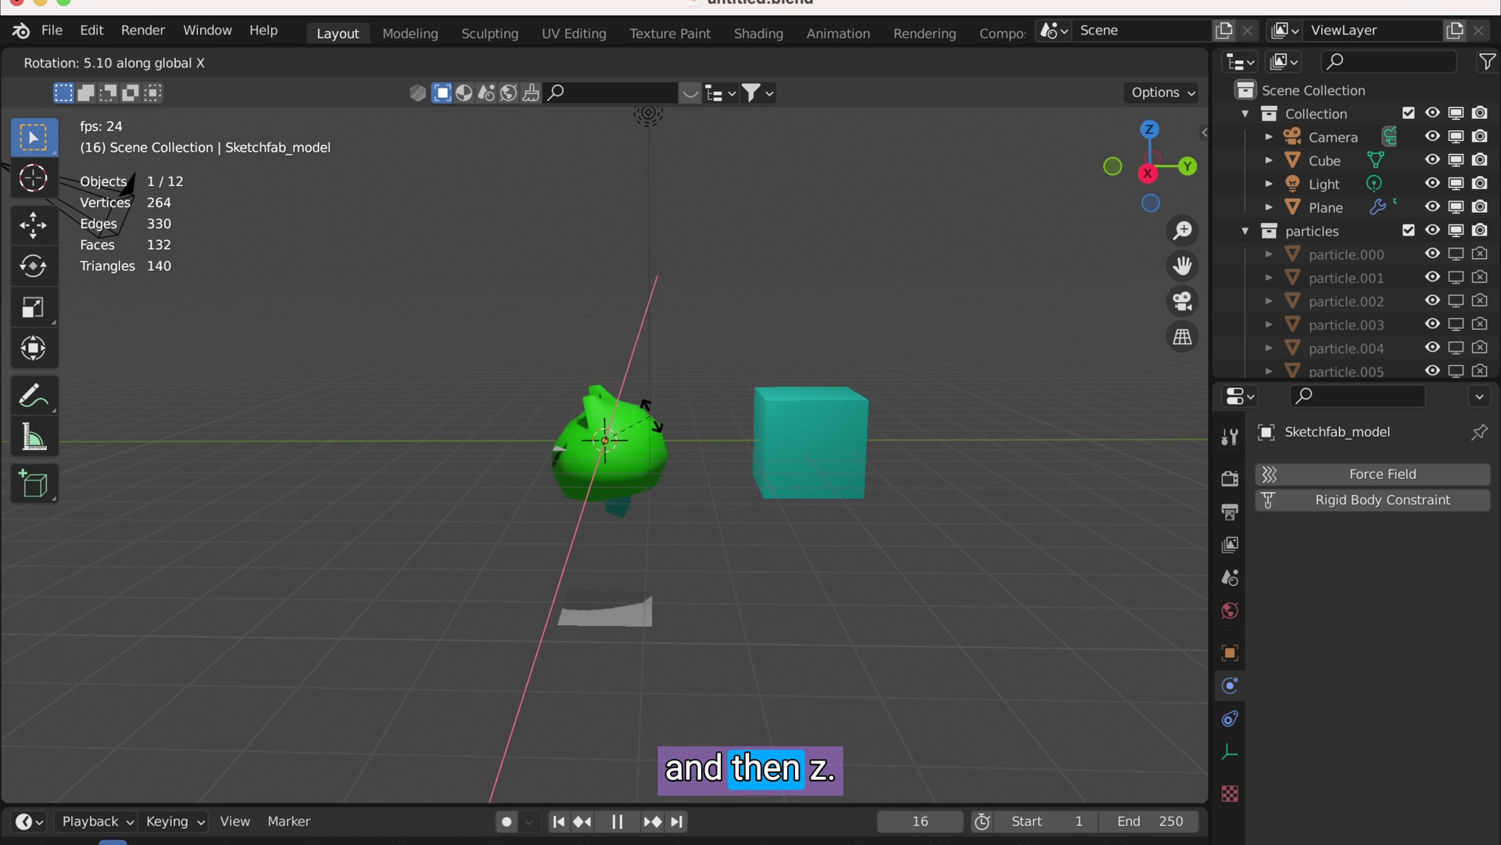
pyautogui.press('z')
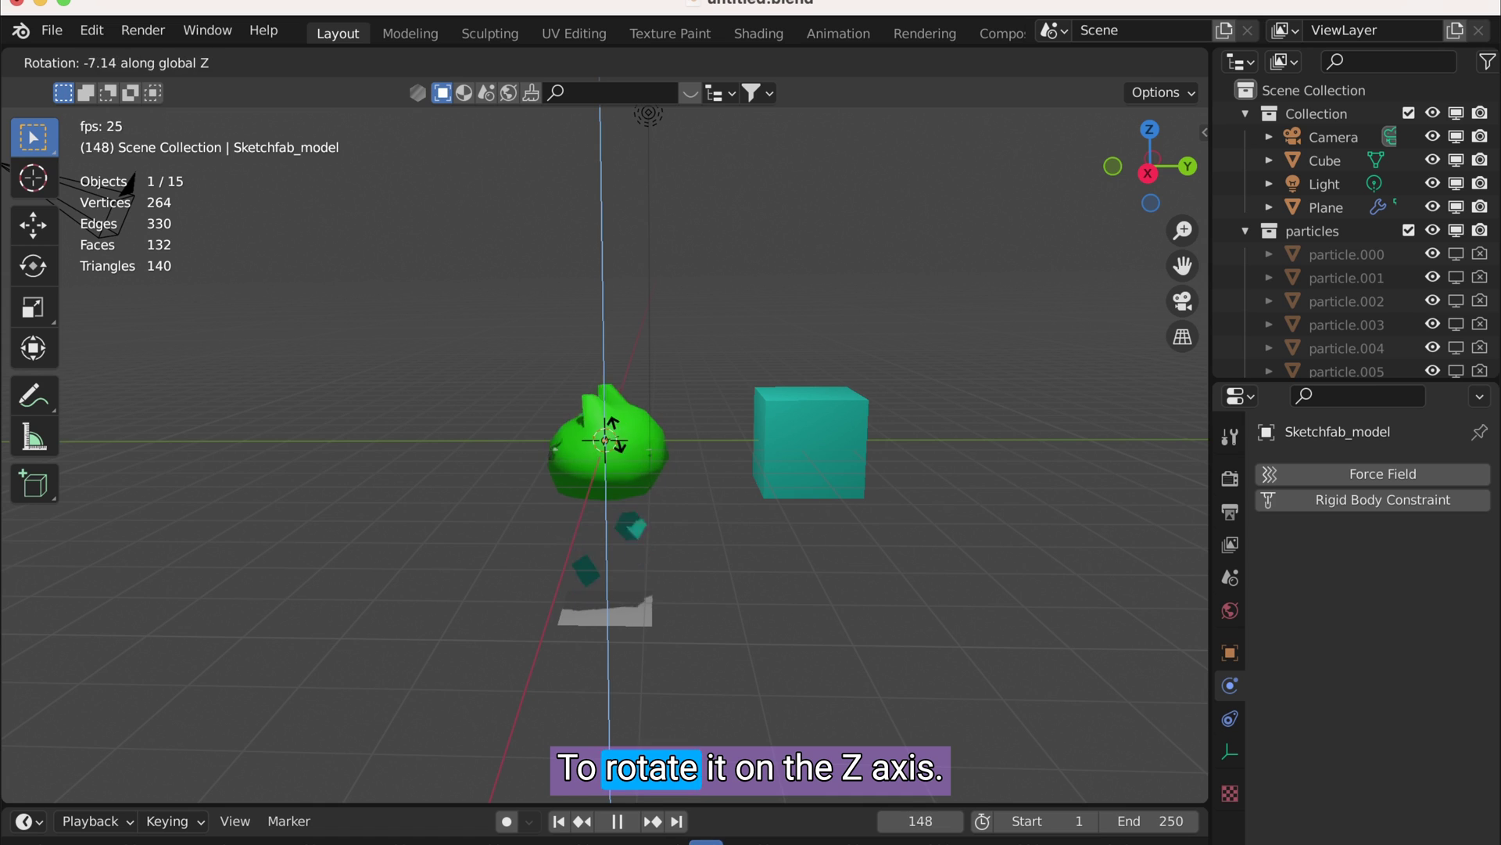
pyautogui.click(605, 436)
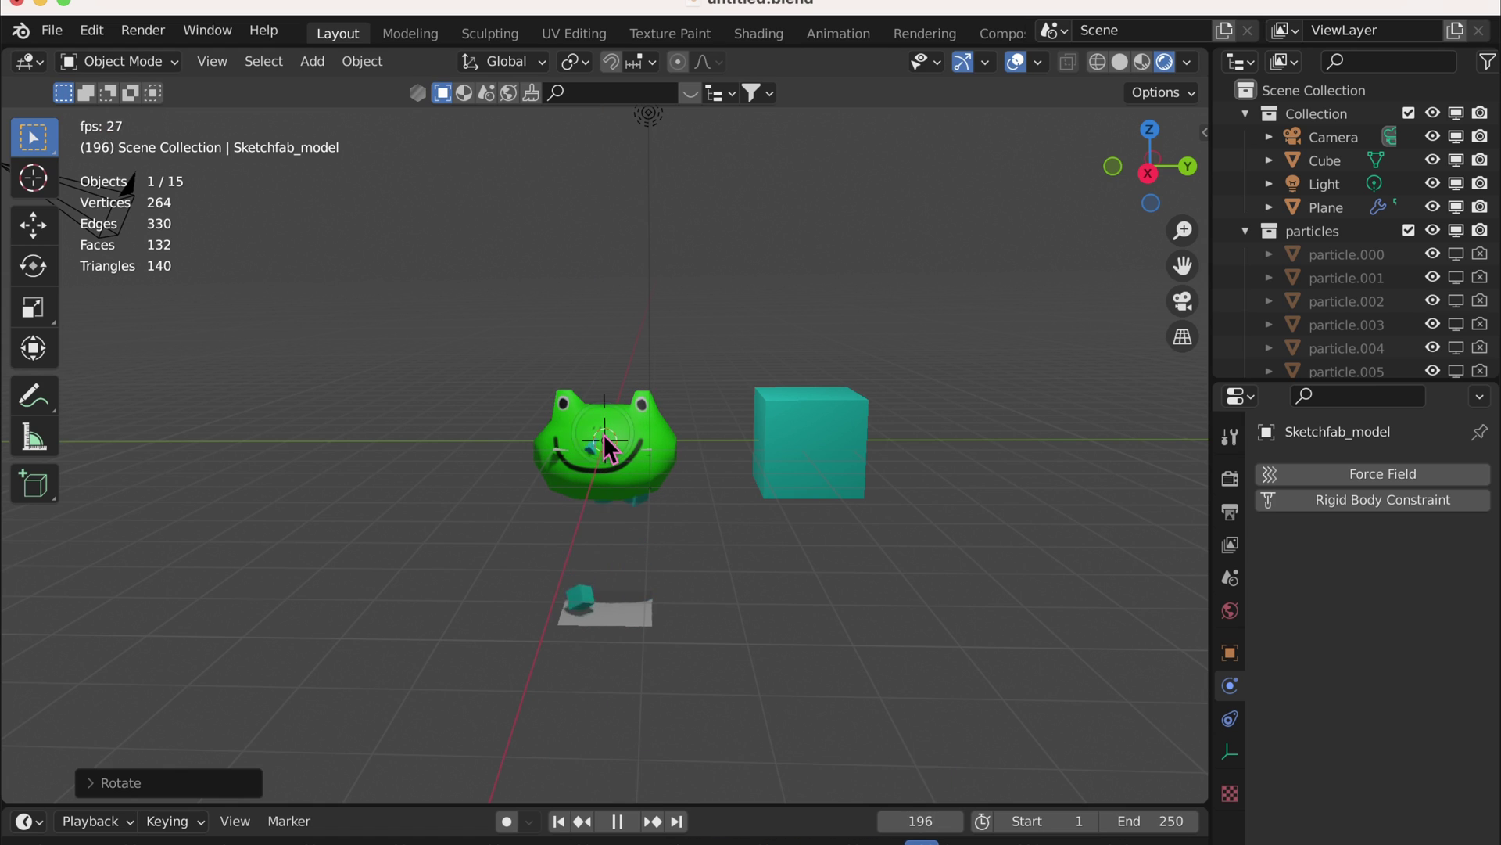
# Move the frog 2.002 m along Y, then select the particles collection in the Outliner
pyautogui.press('g')
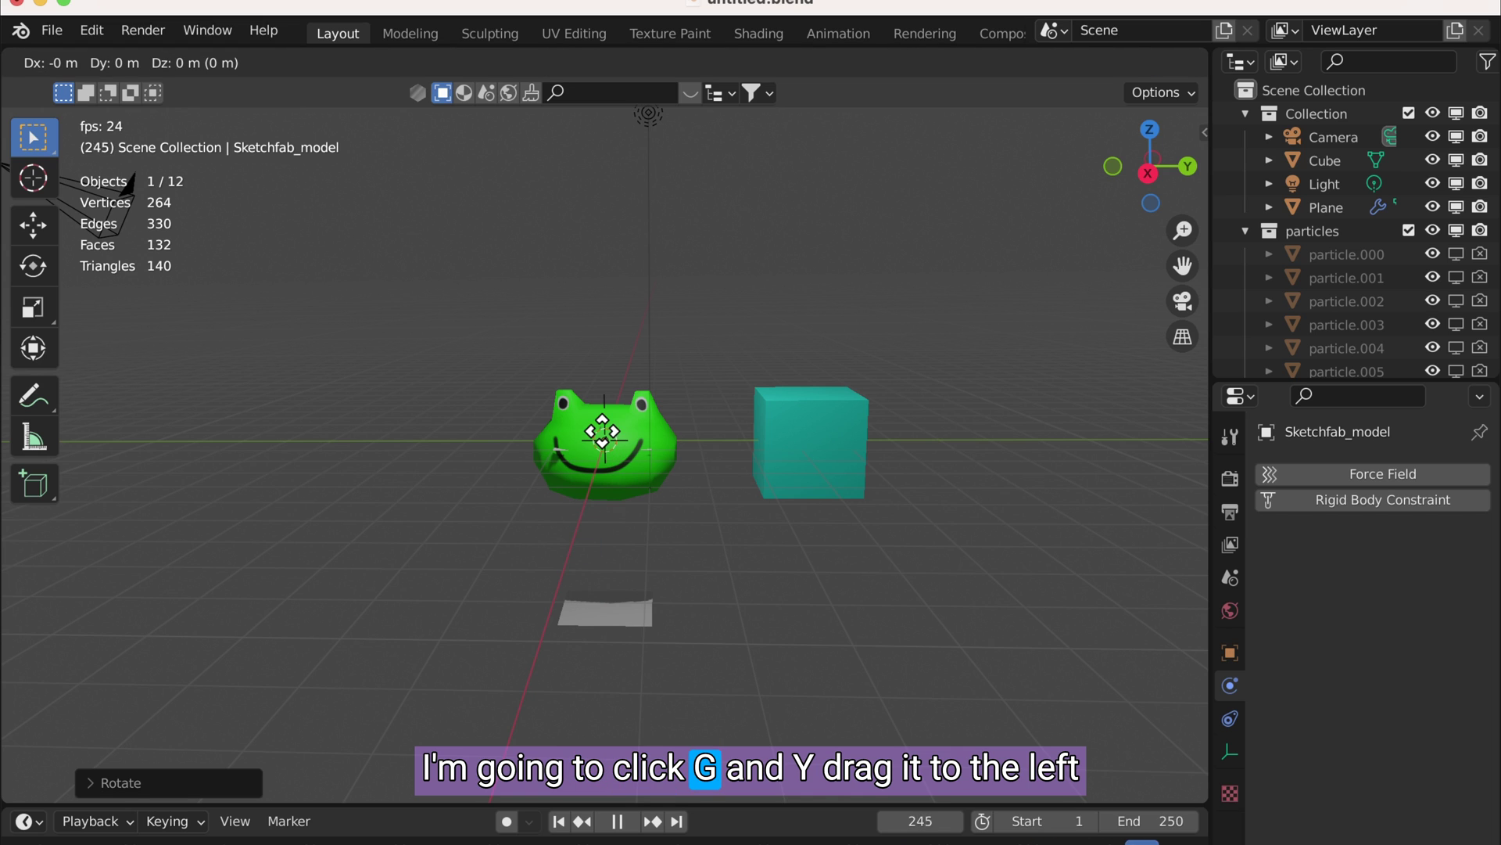
pyautogui.press('y')
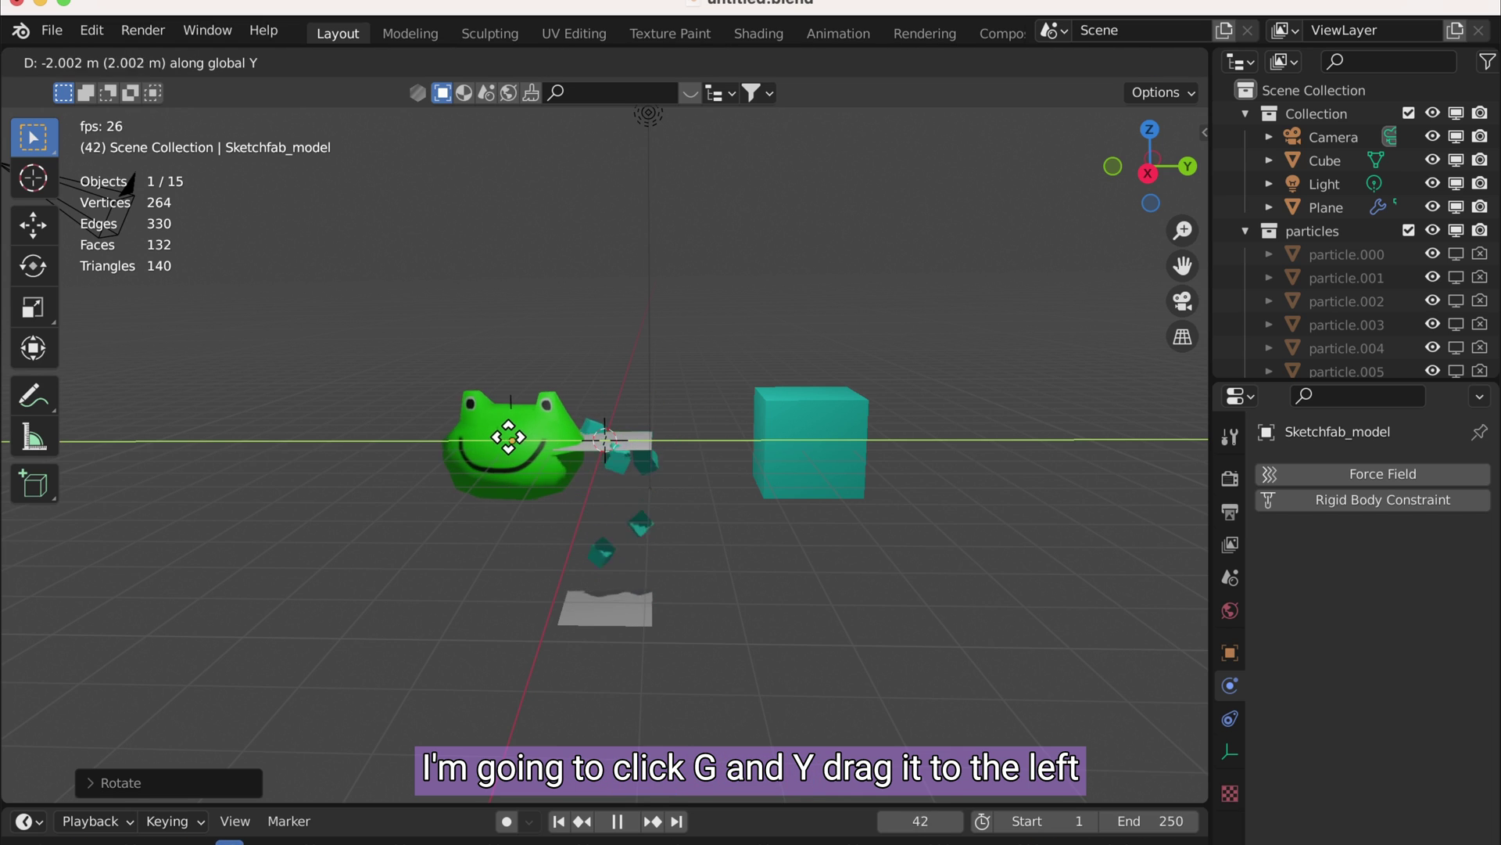
pyautogui.click(446, 437)
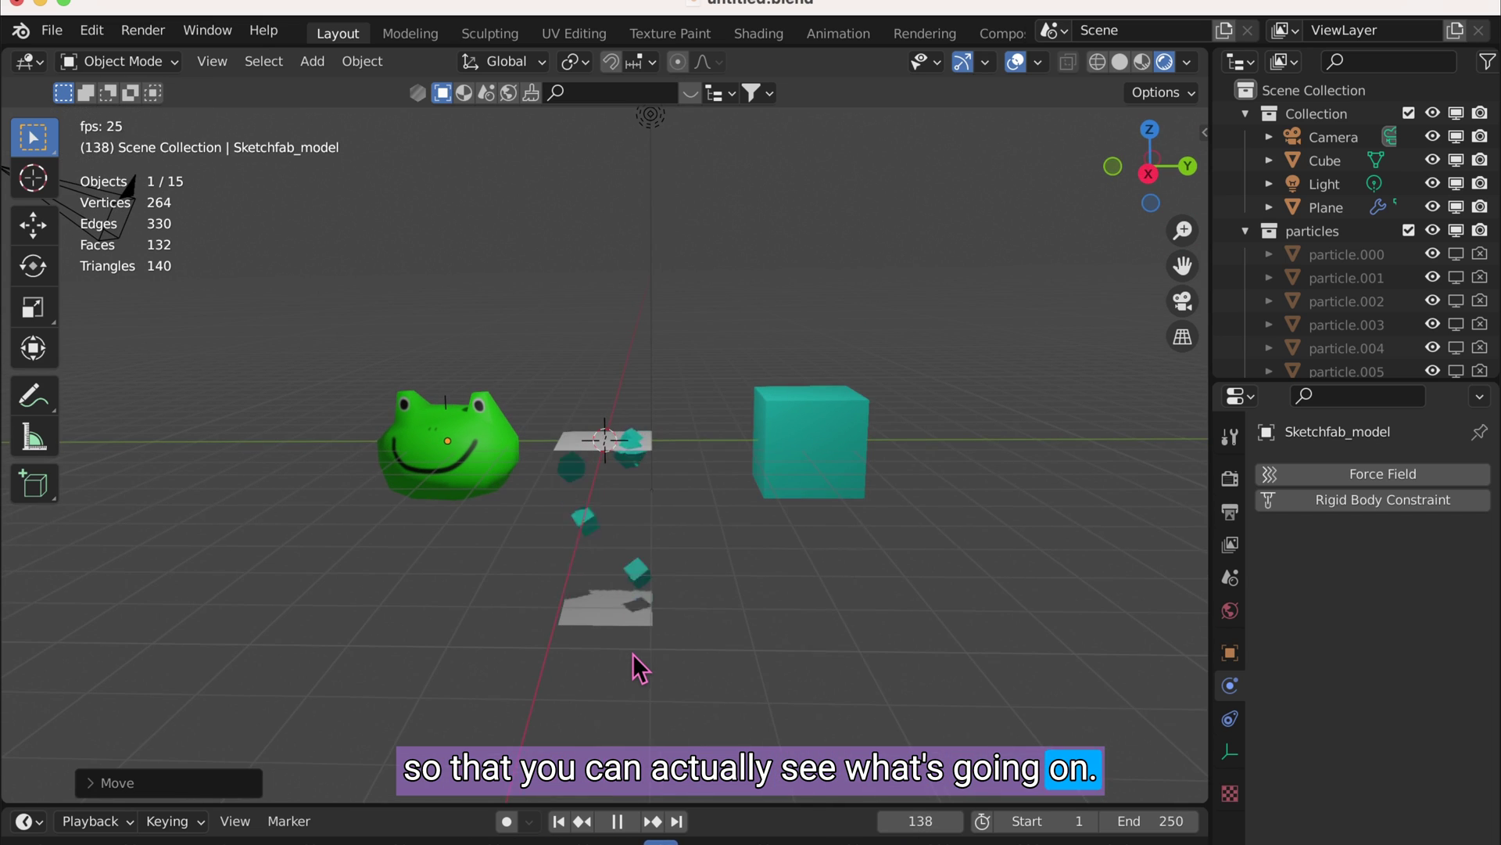
pyautogui.click(1247, 231)
pyautogui.rightClick(1247, 232)
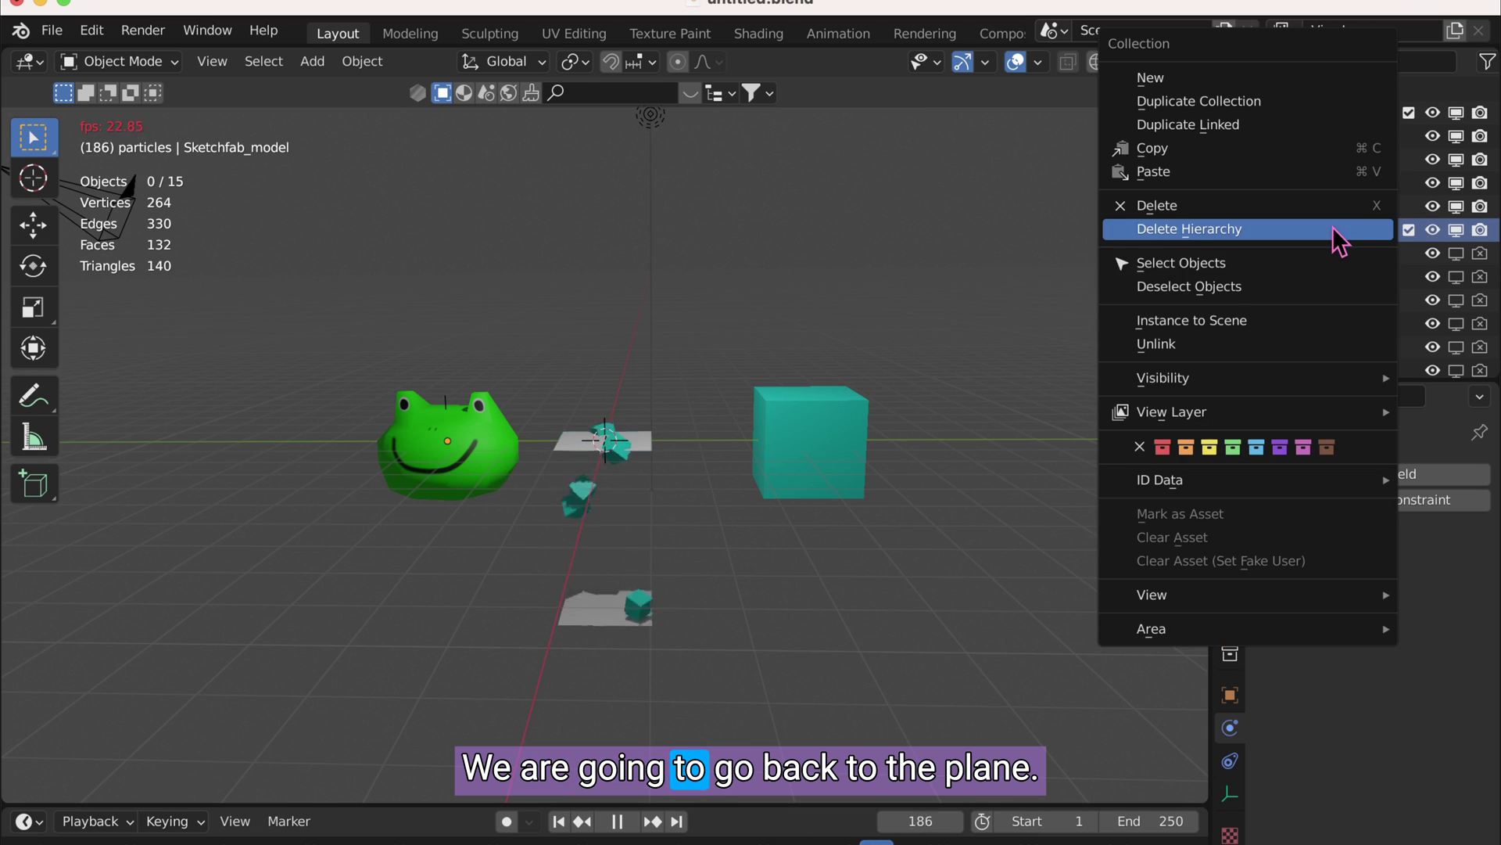
# Delete the particles collection with its hierarchy and select the emitter Plane
pyautogui.click(1210, 229)
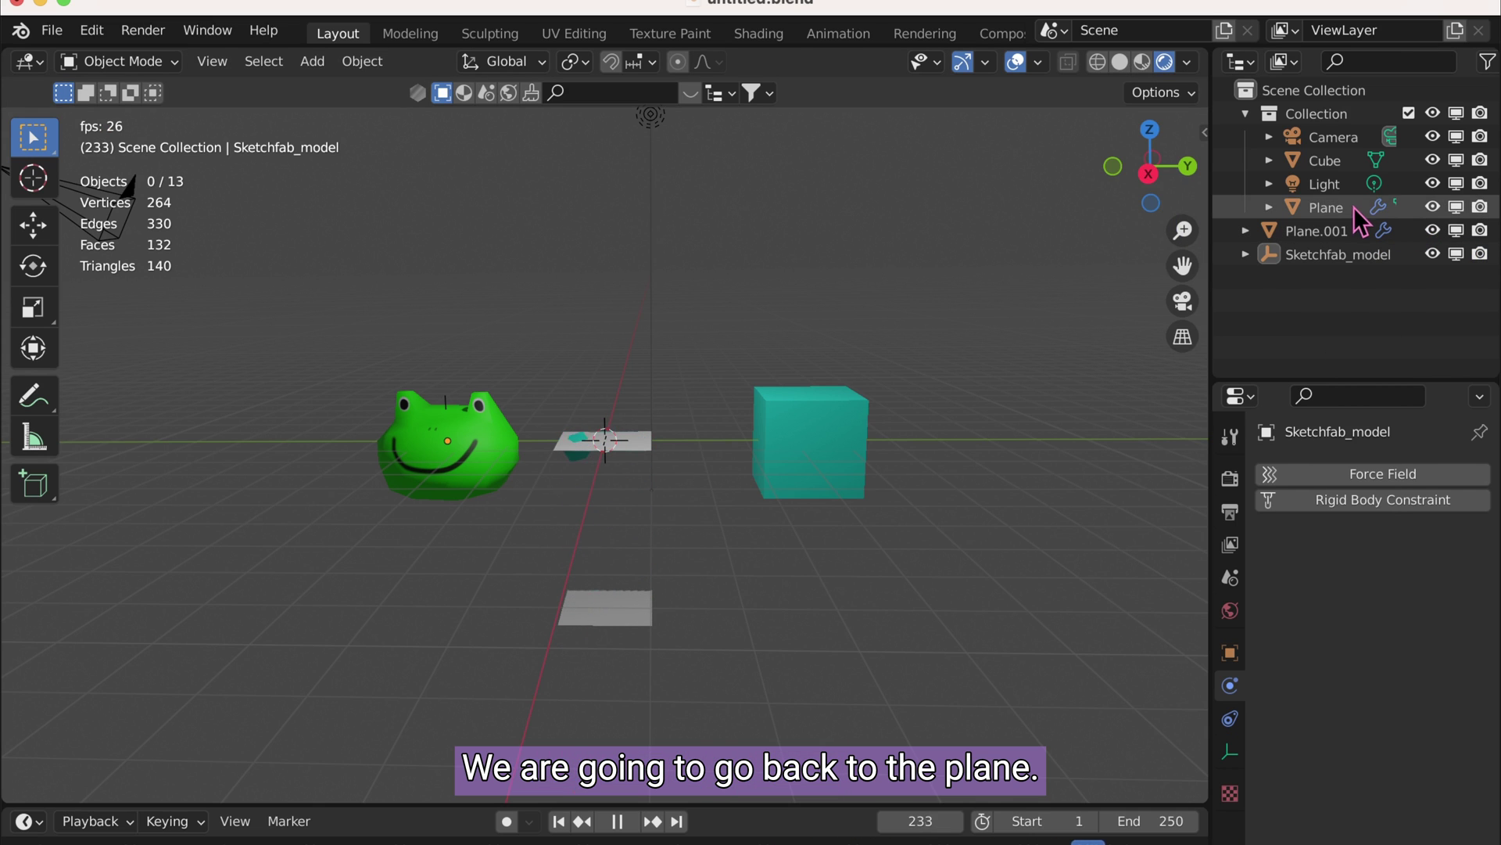
pyautogui.click(1329, 208)
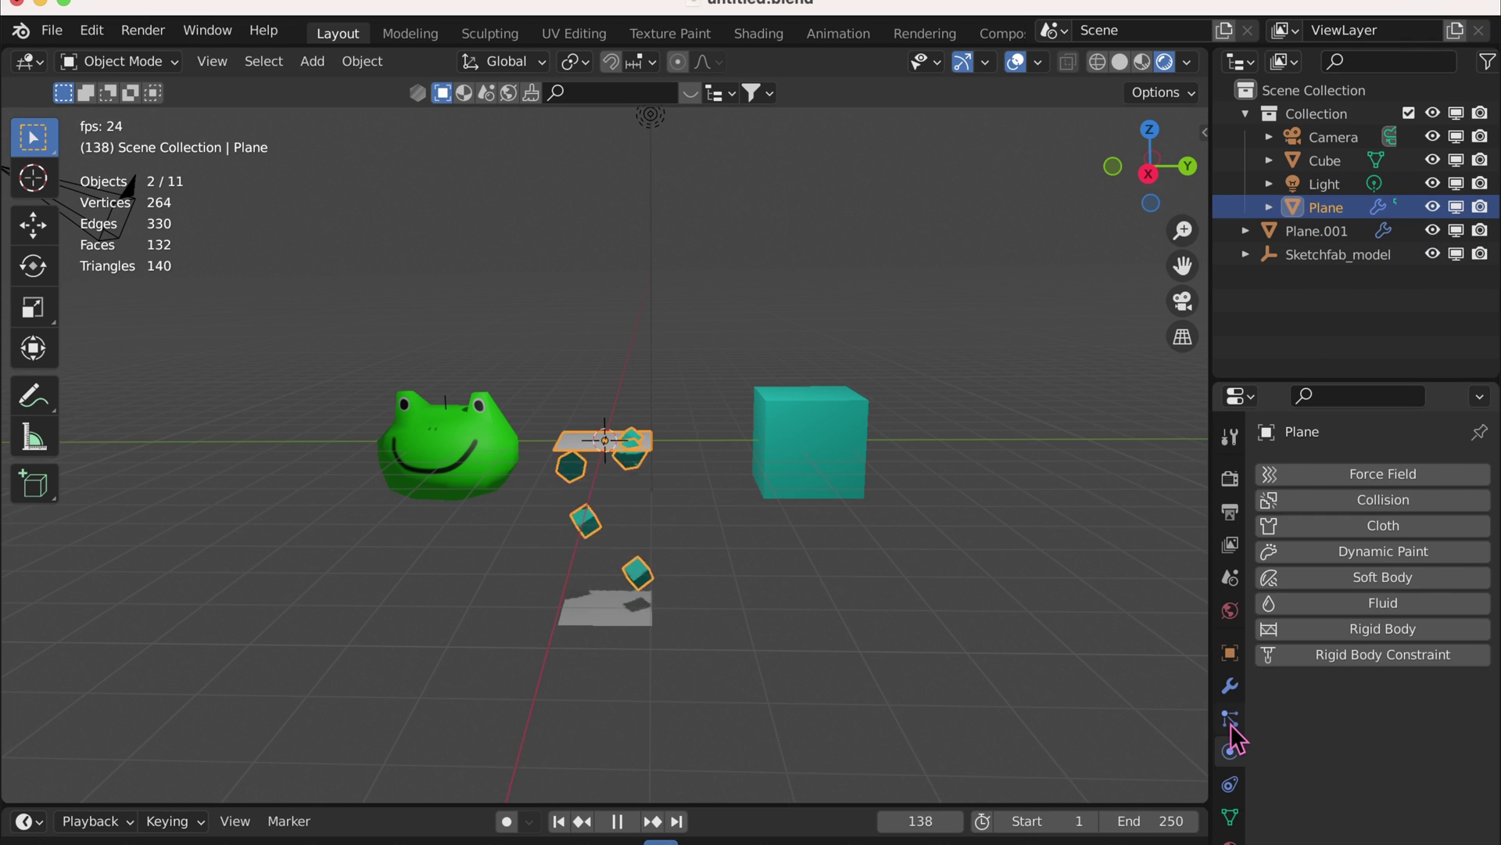
pyautogui.click(1230, 717)
# Replace the Cube instance object in the Plane's particle settings with the frog model
pyautogui.scroll(-2, 1377, 755)
pyautogui.scroll(-15, 1378, 755)
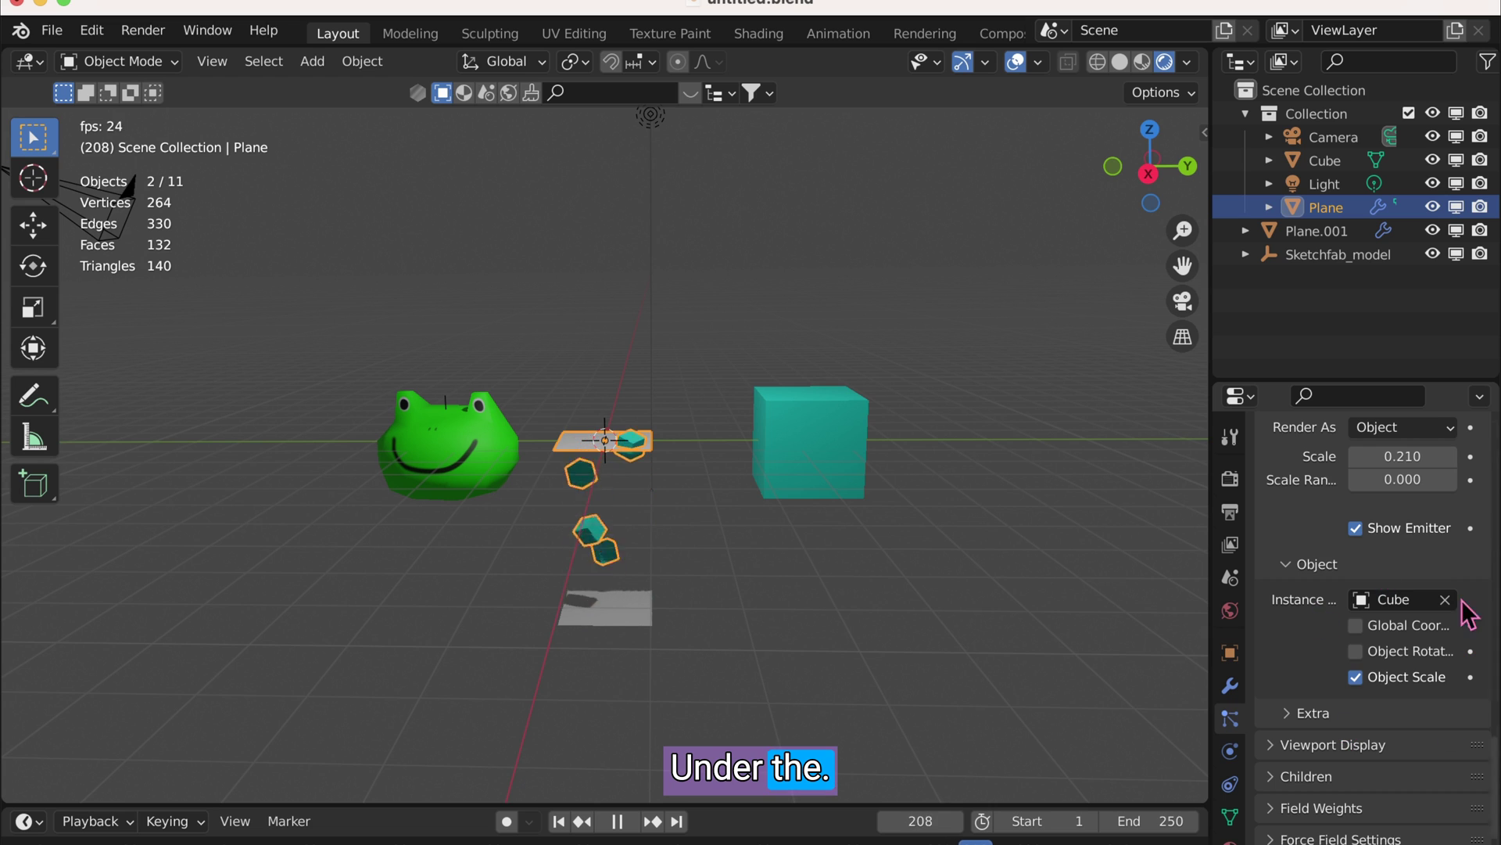
pyautogui.scroll(3, 1364, 701)
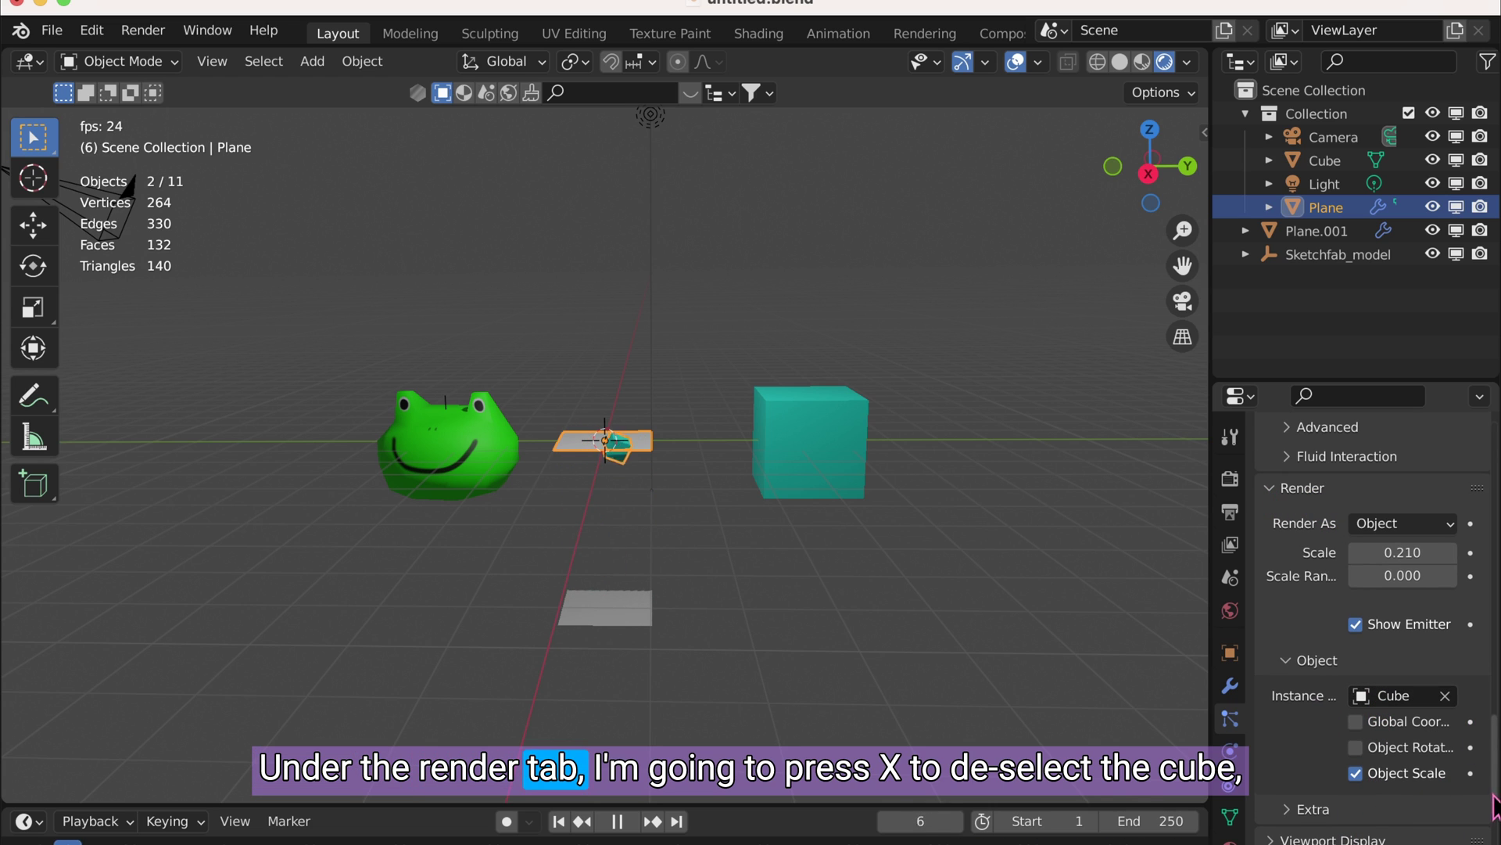
pyautogui.click(1445, 696)
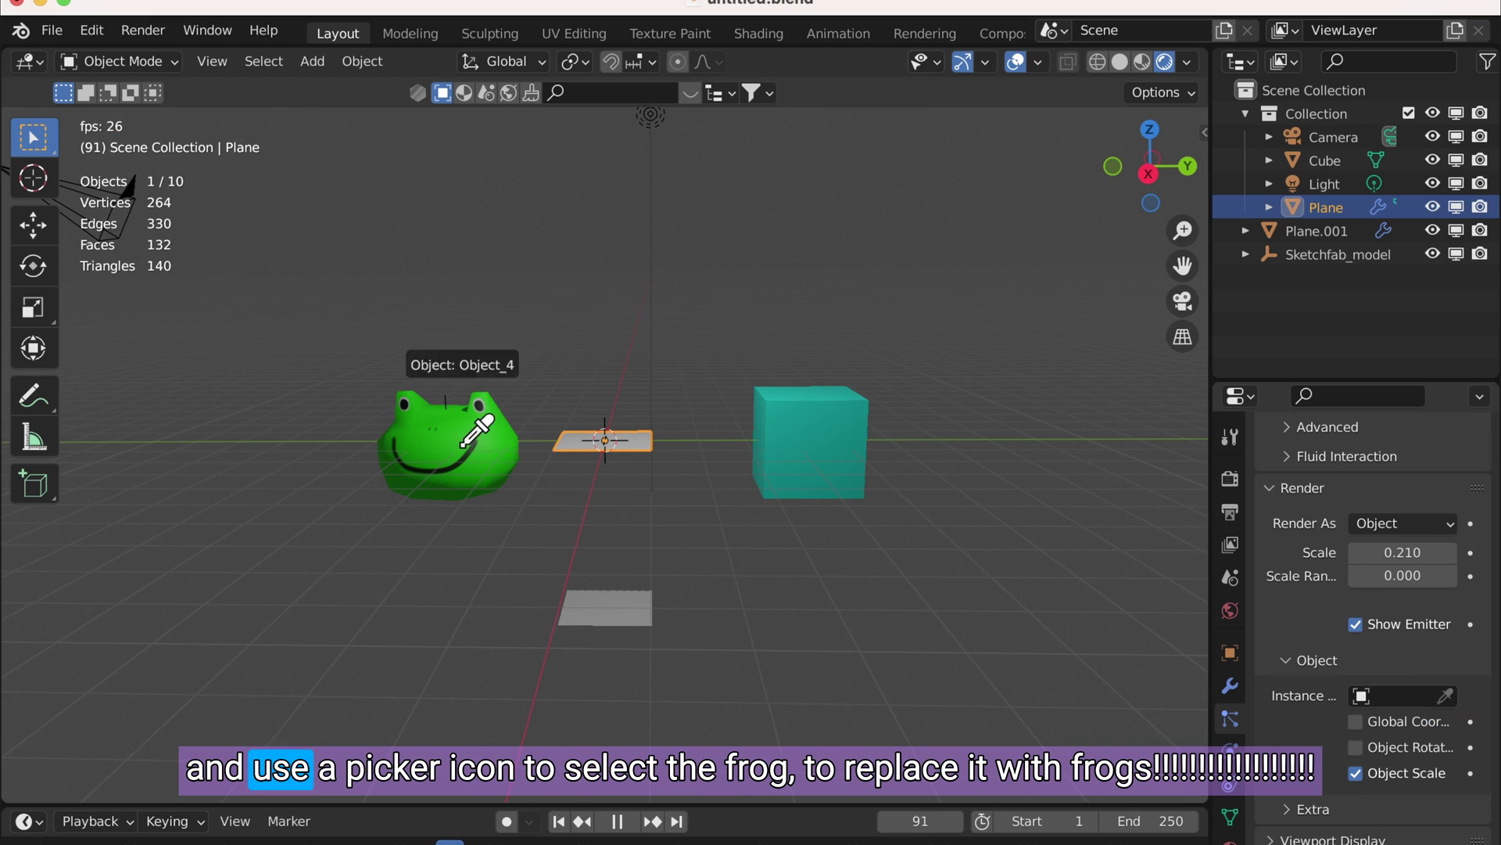
pyautogui.click(499, 463)
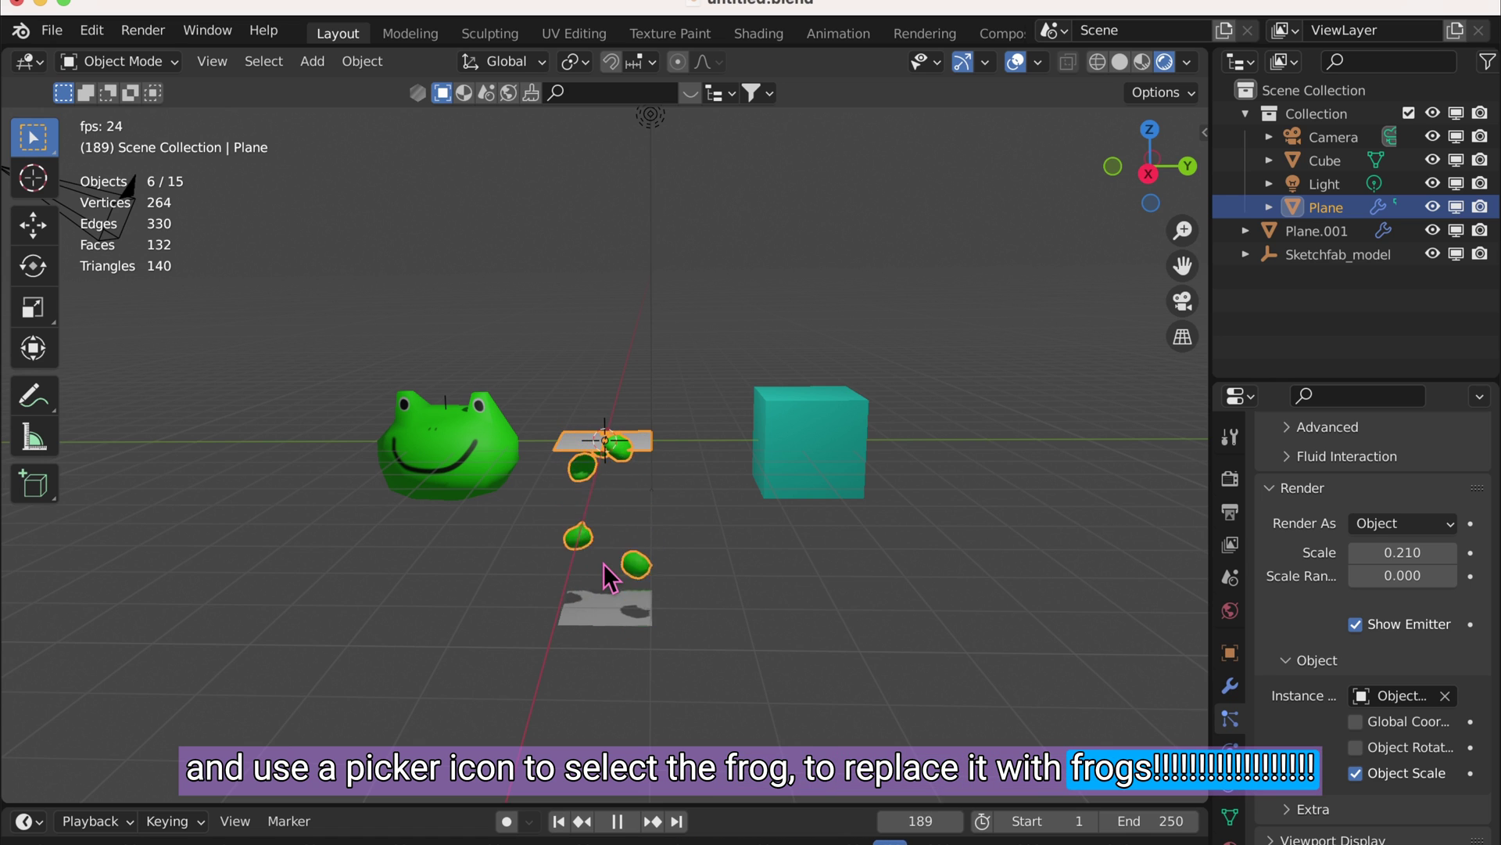
pyautogui.scroll(2, 605, 564)
pyautogui.scroll(3, 603, 564)
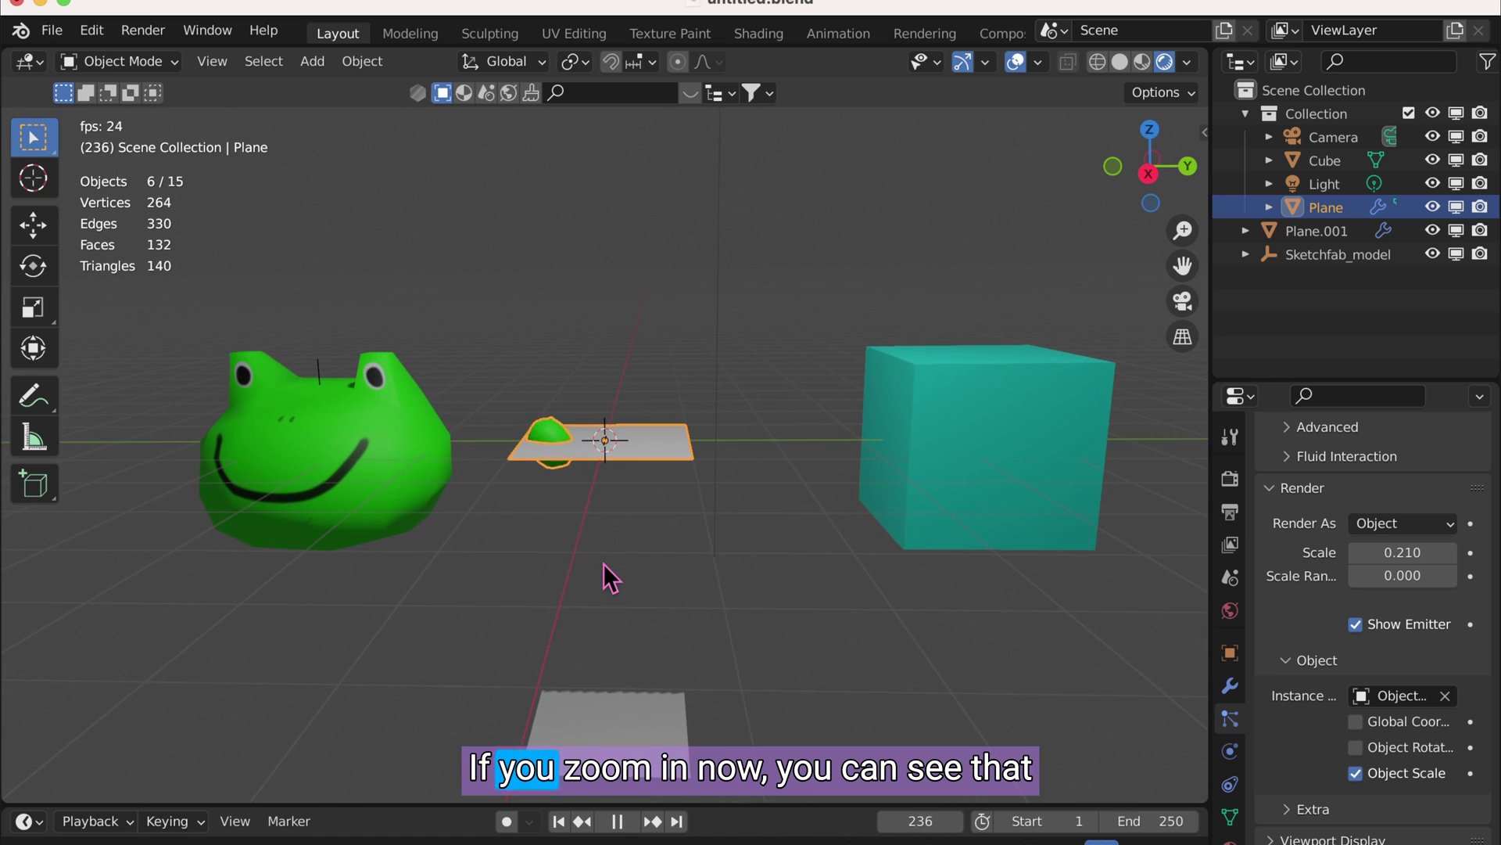
pyautogui.scroll(1, 626, 596)
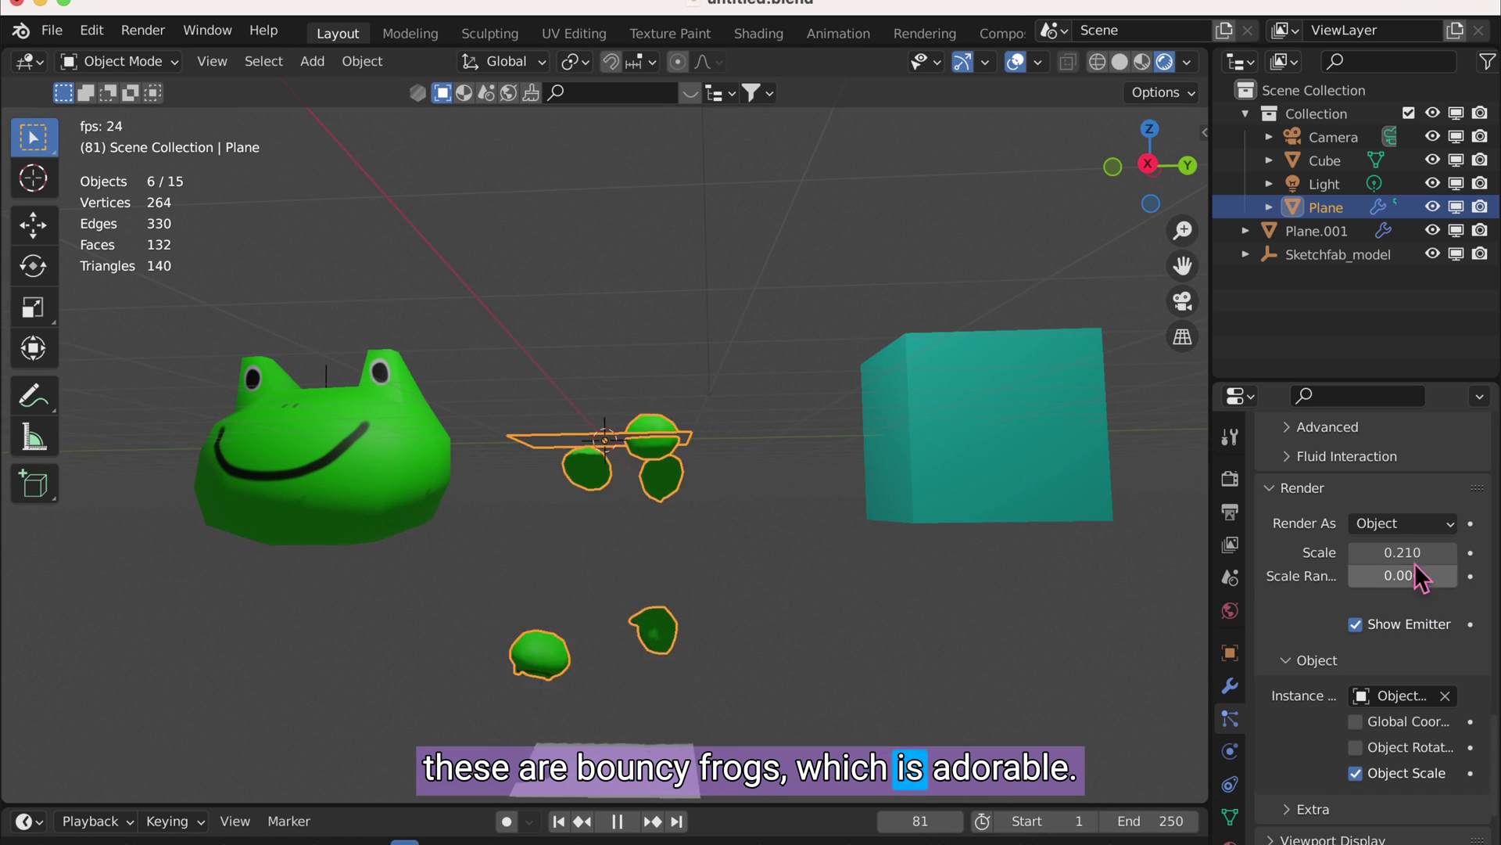
pyautogui.scroll(10, 1415, 578)
# Uncheck particle Rotation so the frogs fall upright, facing forward, onto the collision plane
pyautogui.scroll(10, 1411, 561)
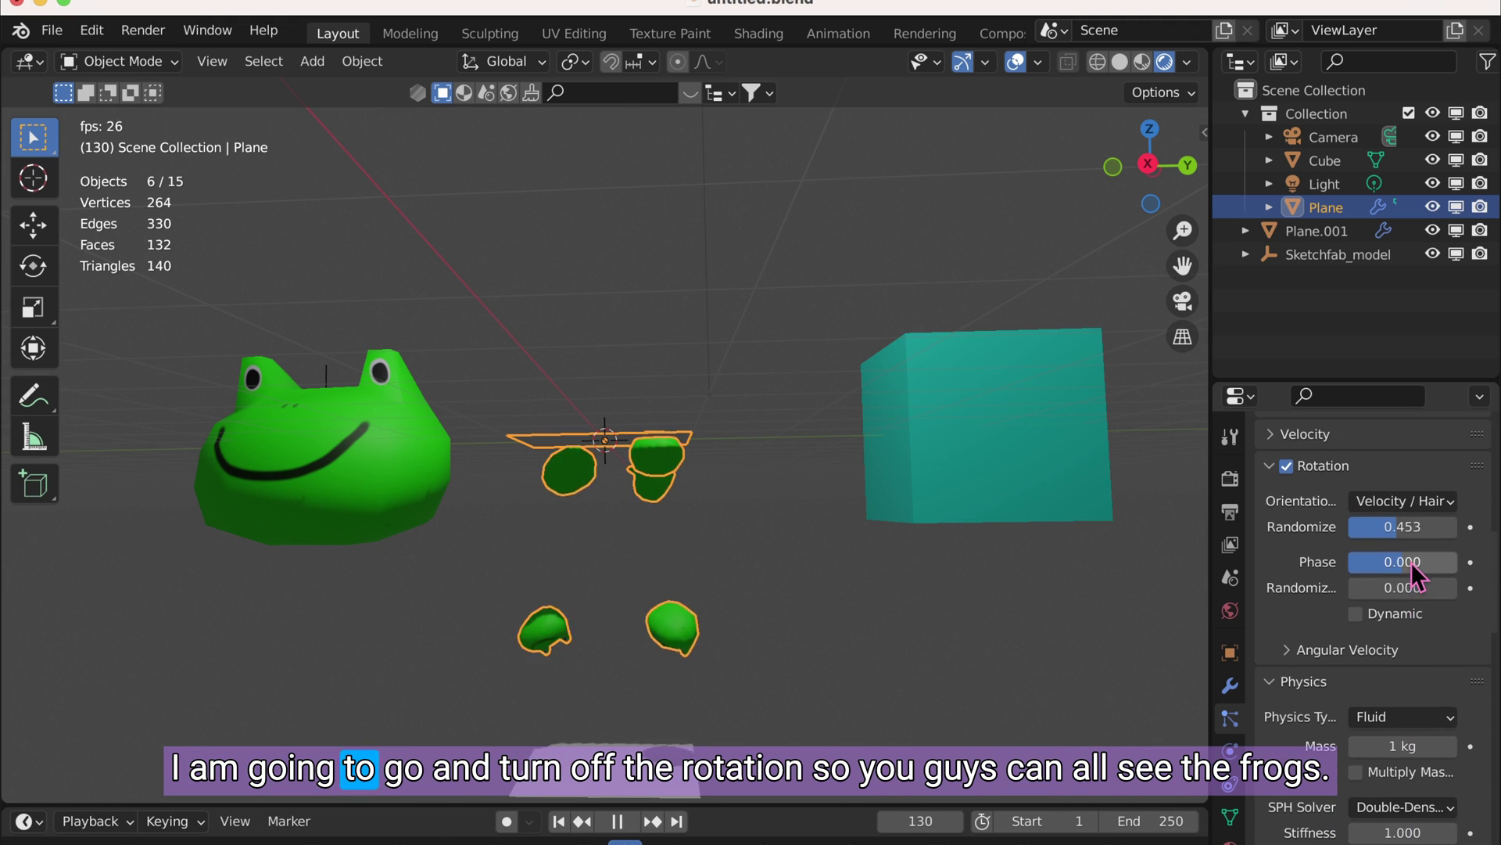
pyautogui.click(1286, 573)
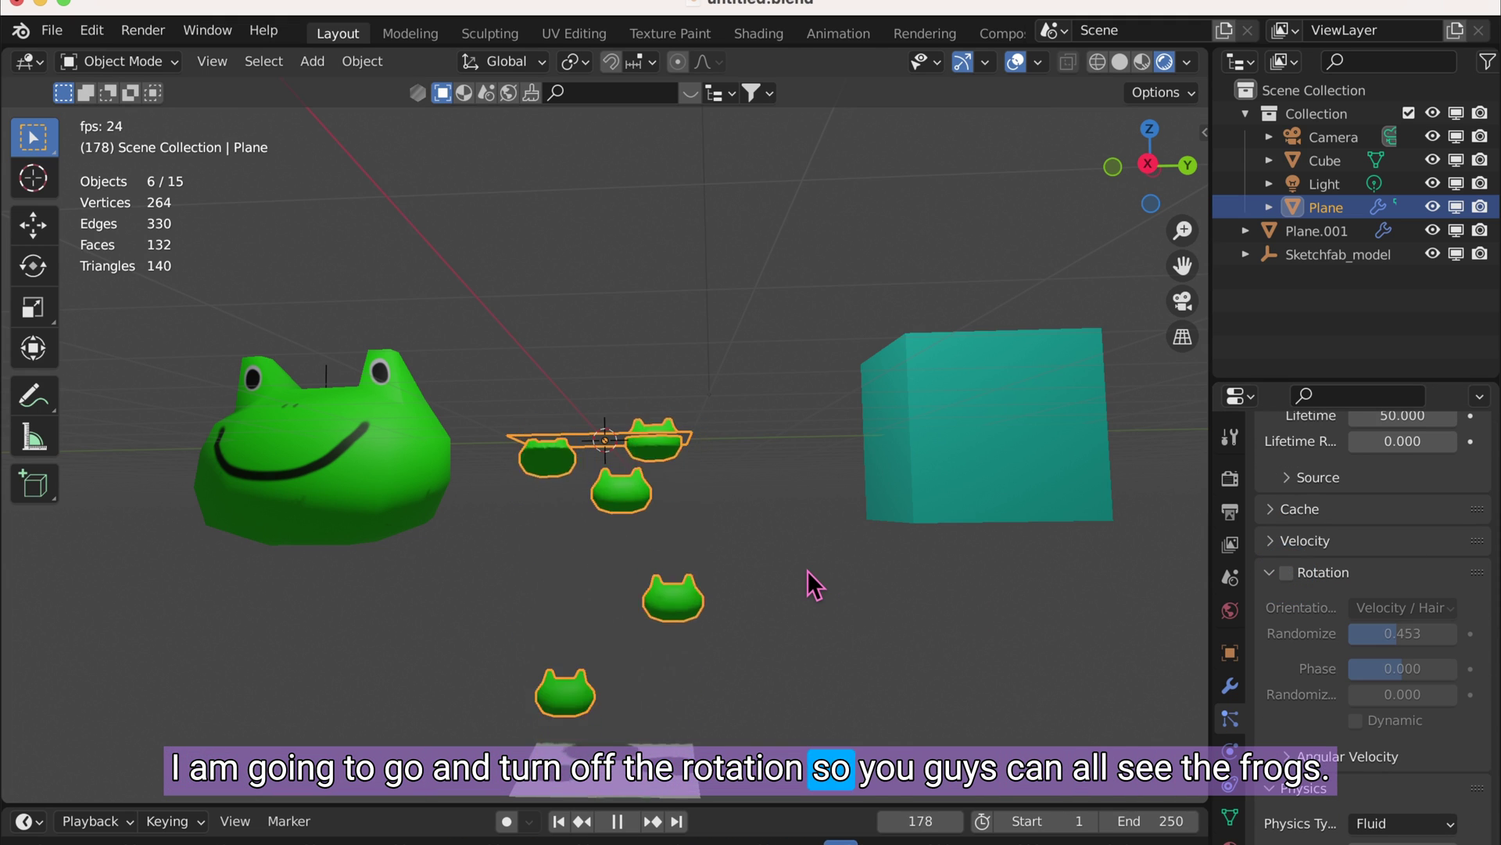
pyautogui.hscroll(-5, 807, 570)
pyautogui.hscroll(-10, 807, 570)
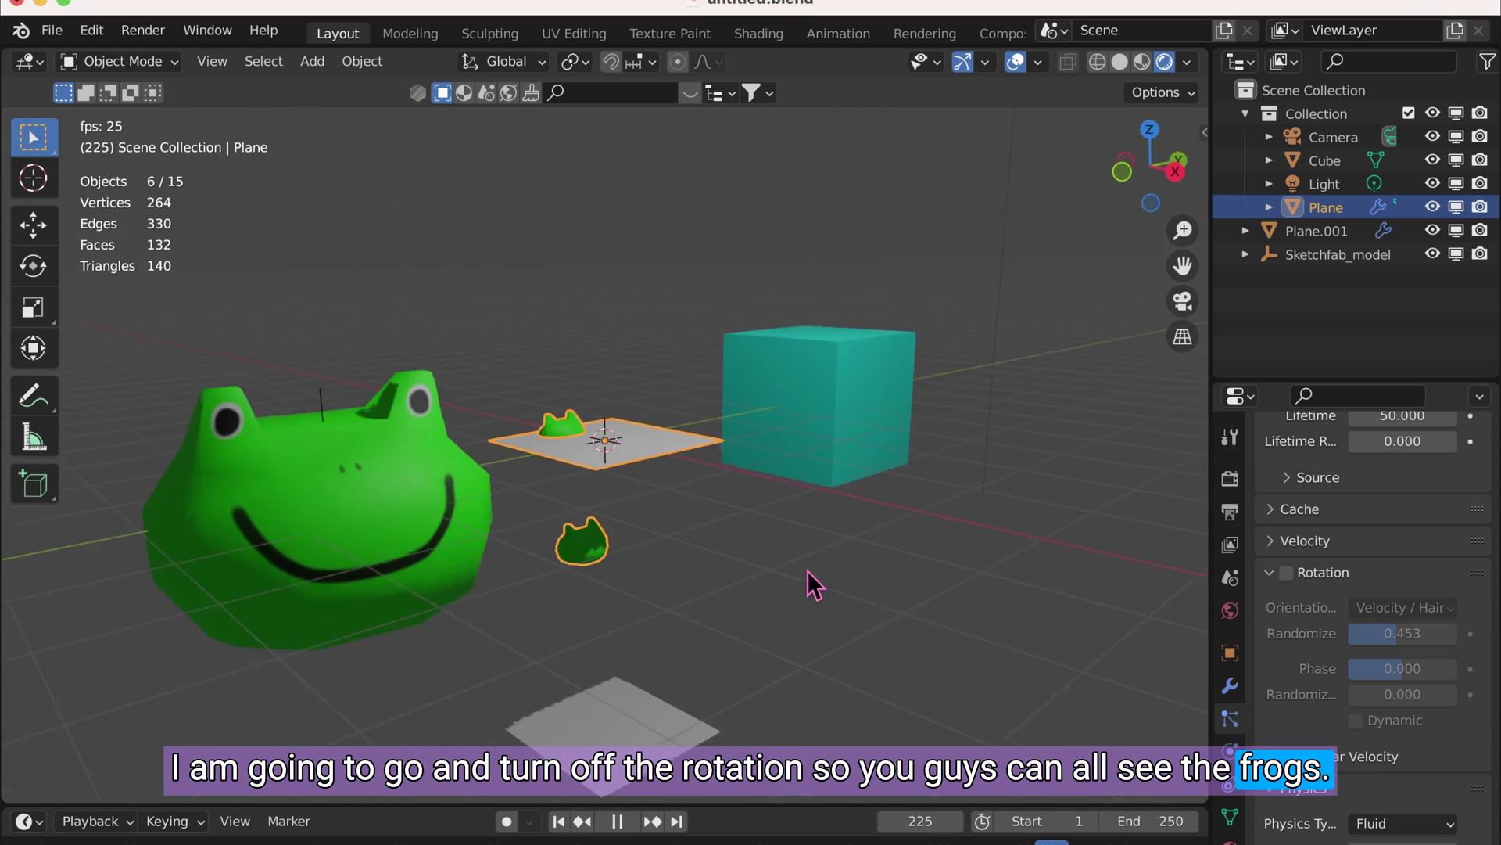
pyautogui.hscroll(-5, 807, 571)
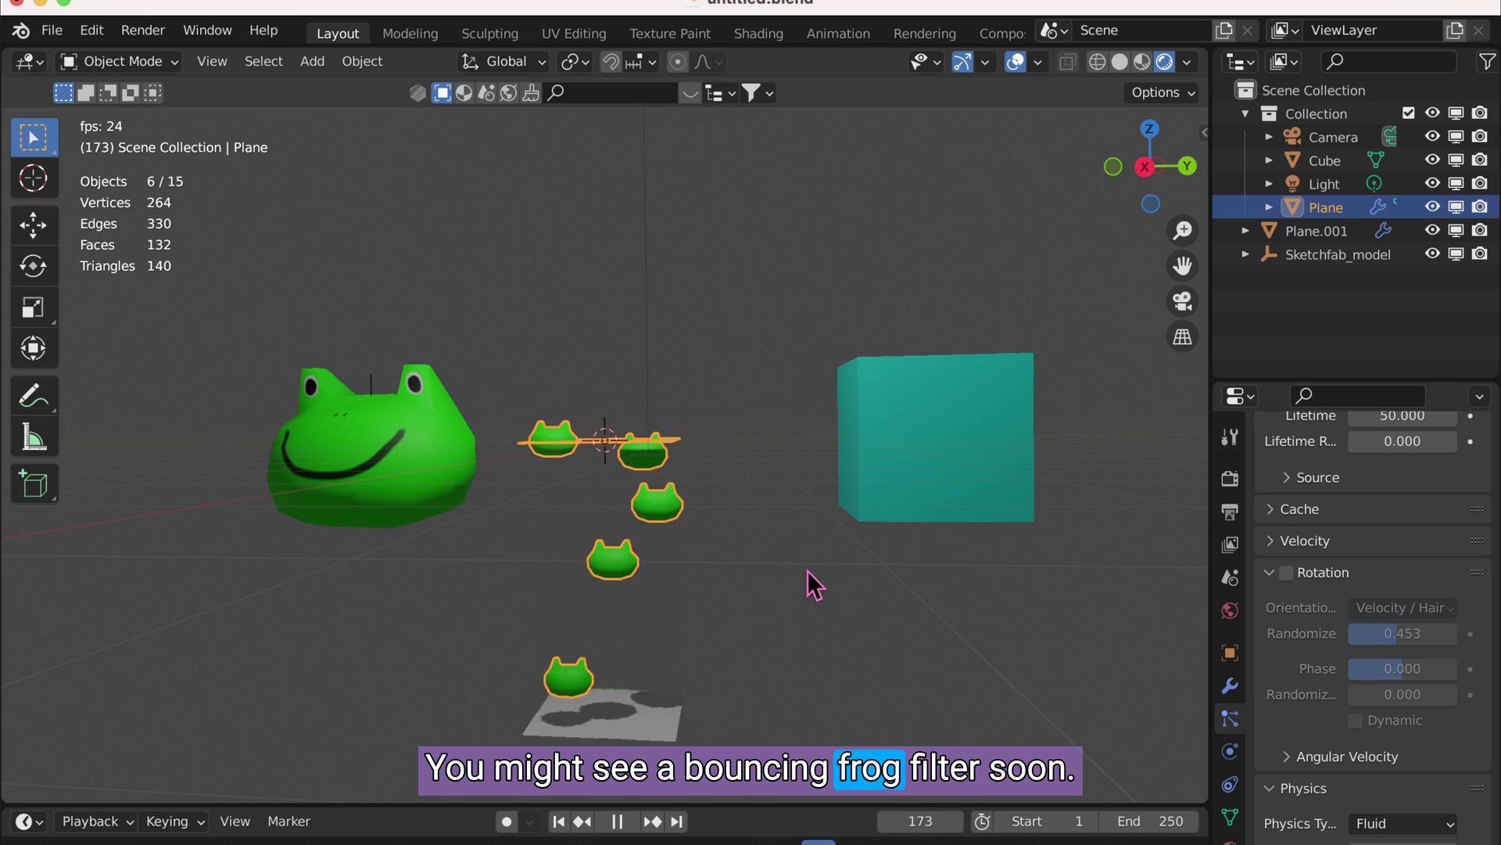
pyautogui.scroll(-3, 964, 570)
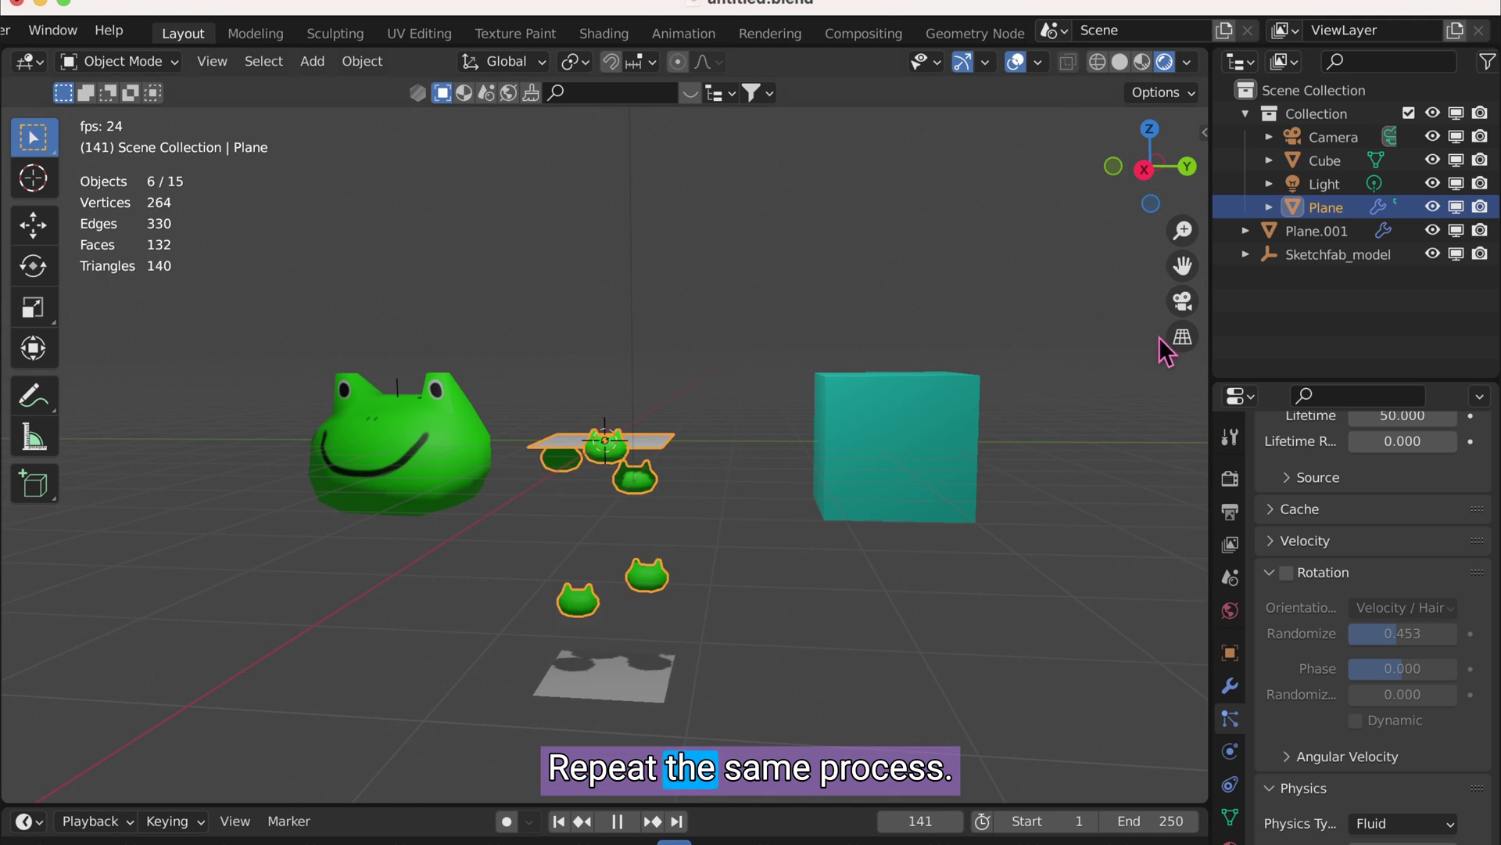
# Select the frog and the Plane, then run the particle baking script in the Scripting workspace
pyautogui.click(413, 478)
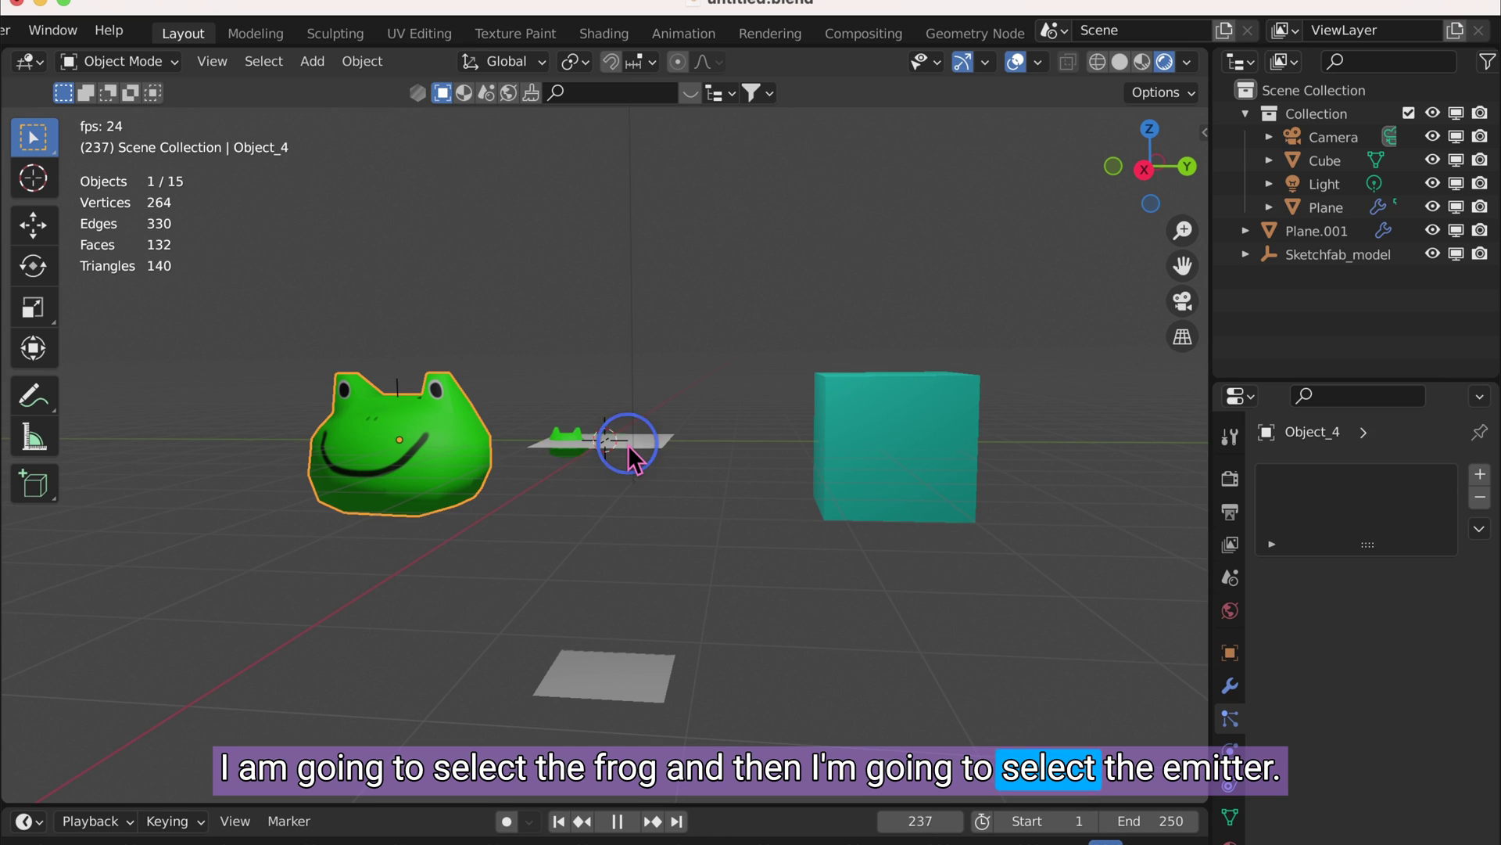
pyautogui.keyDown('shift'); pyautogui.click(630, 447); pyautogui.keyUp('shift')
pyautogui.scroll(-3, 841, 35)
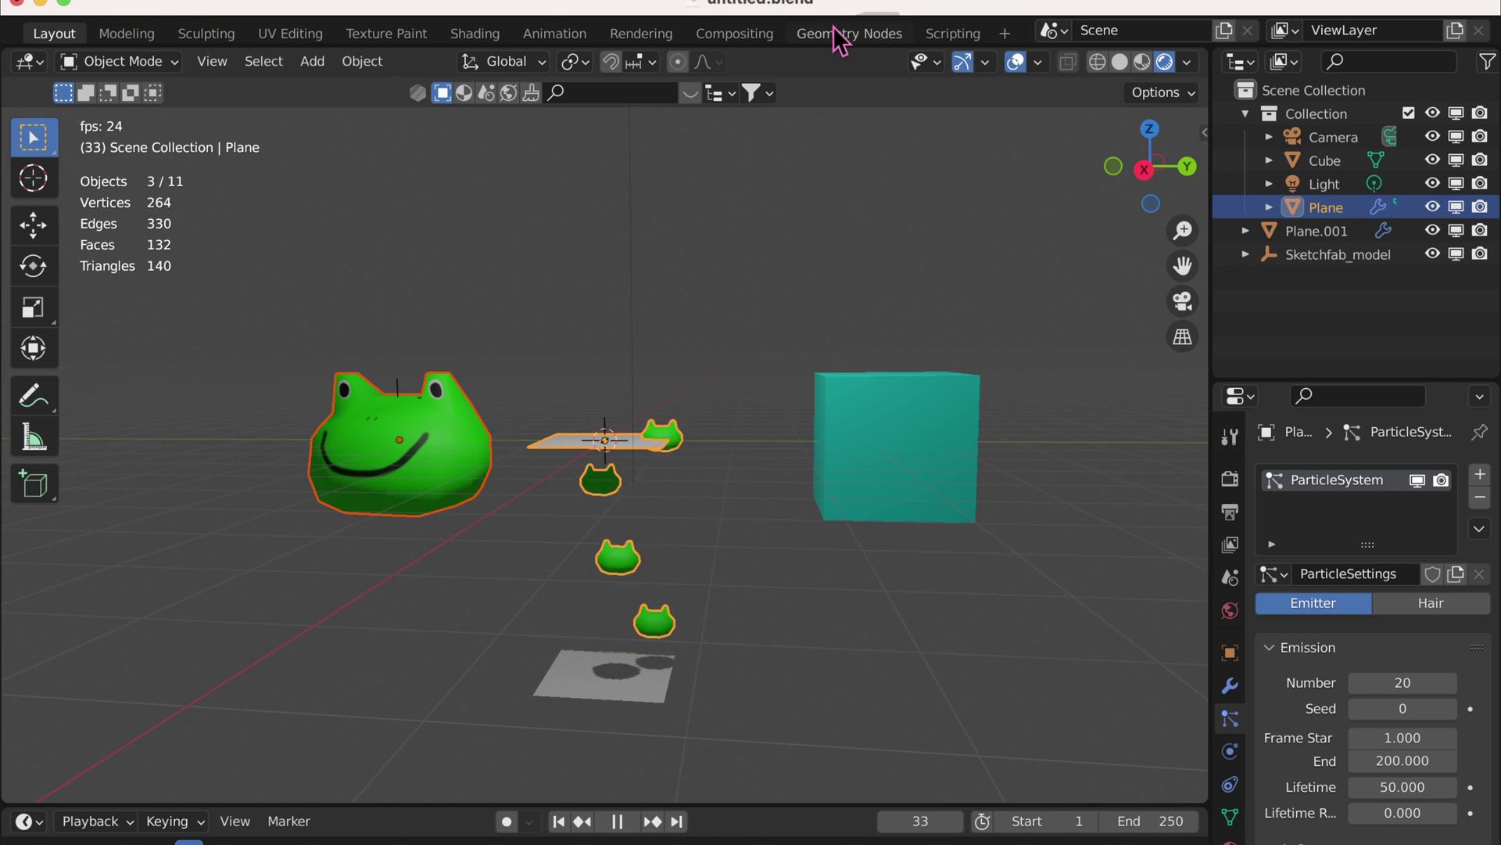
pyautogui.click(938, 33)
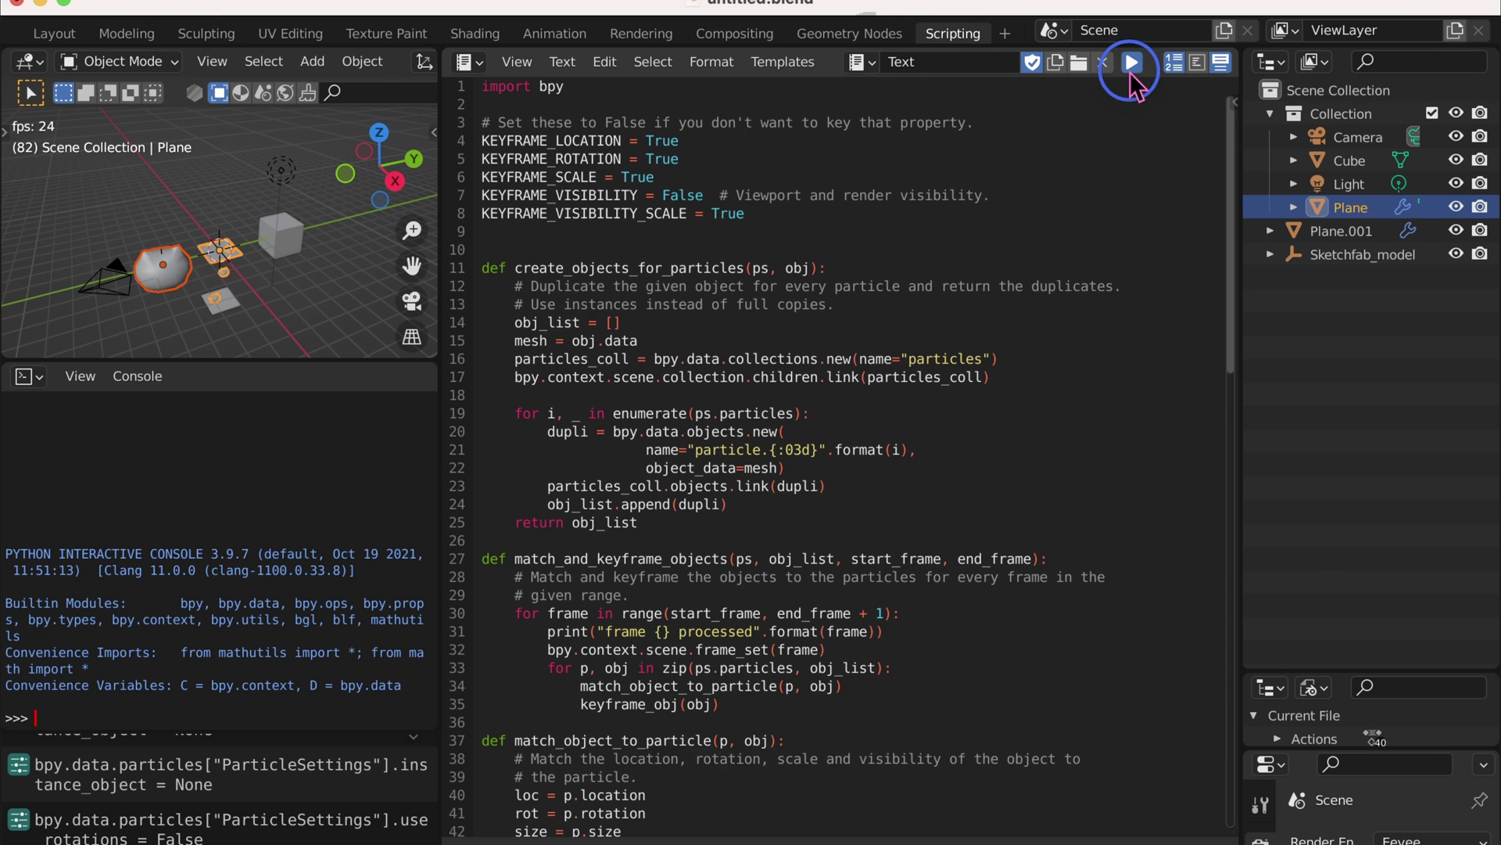
pyautogui.click(1131, 62)
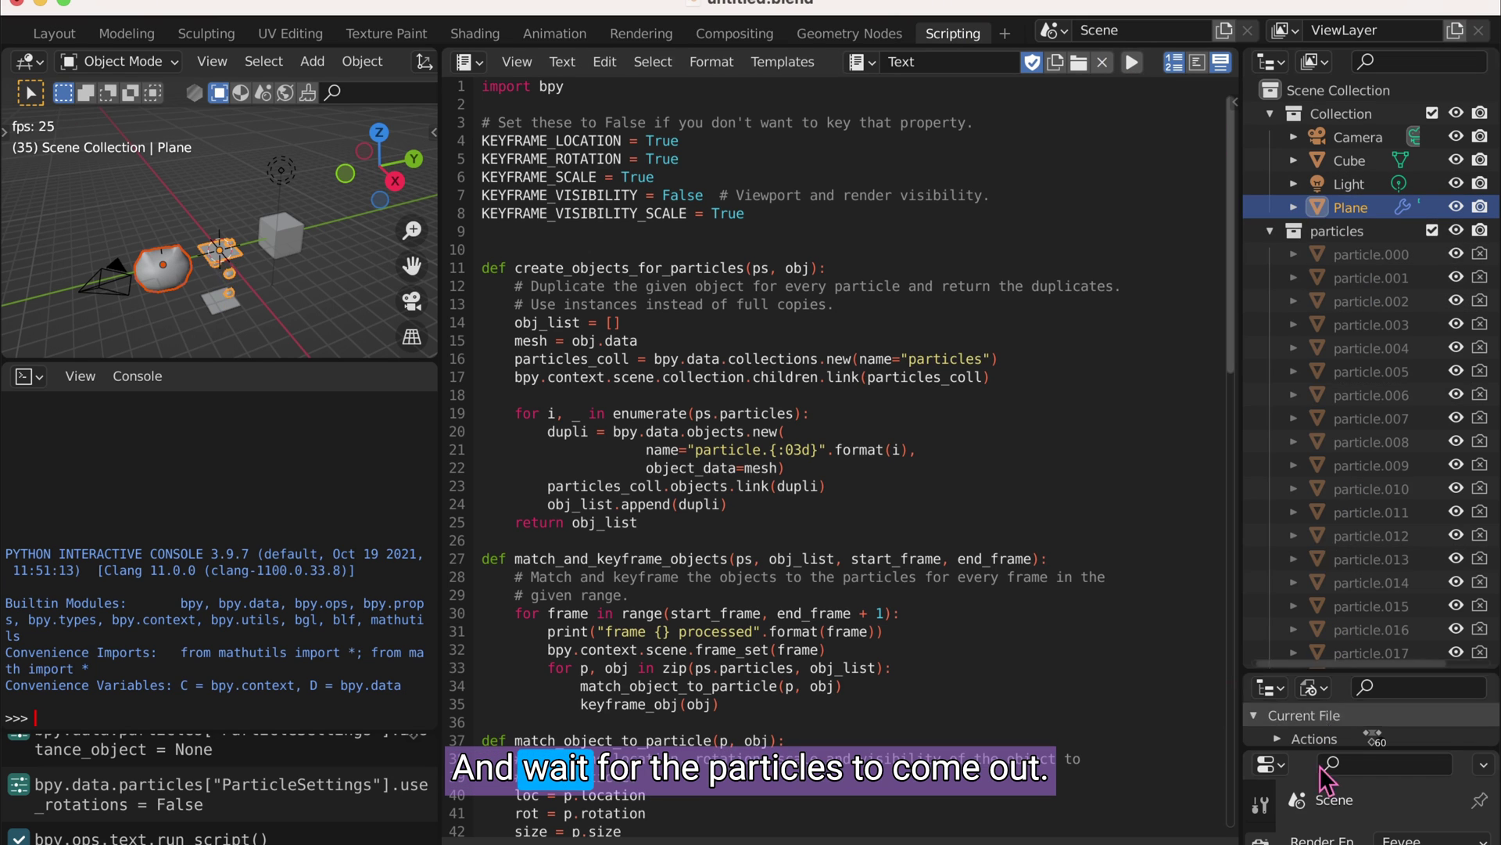
pyautogui.click(62, 34)
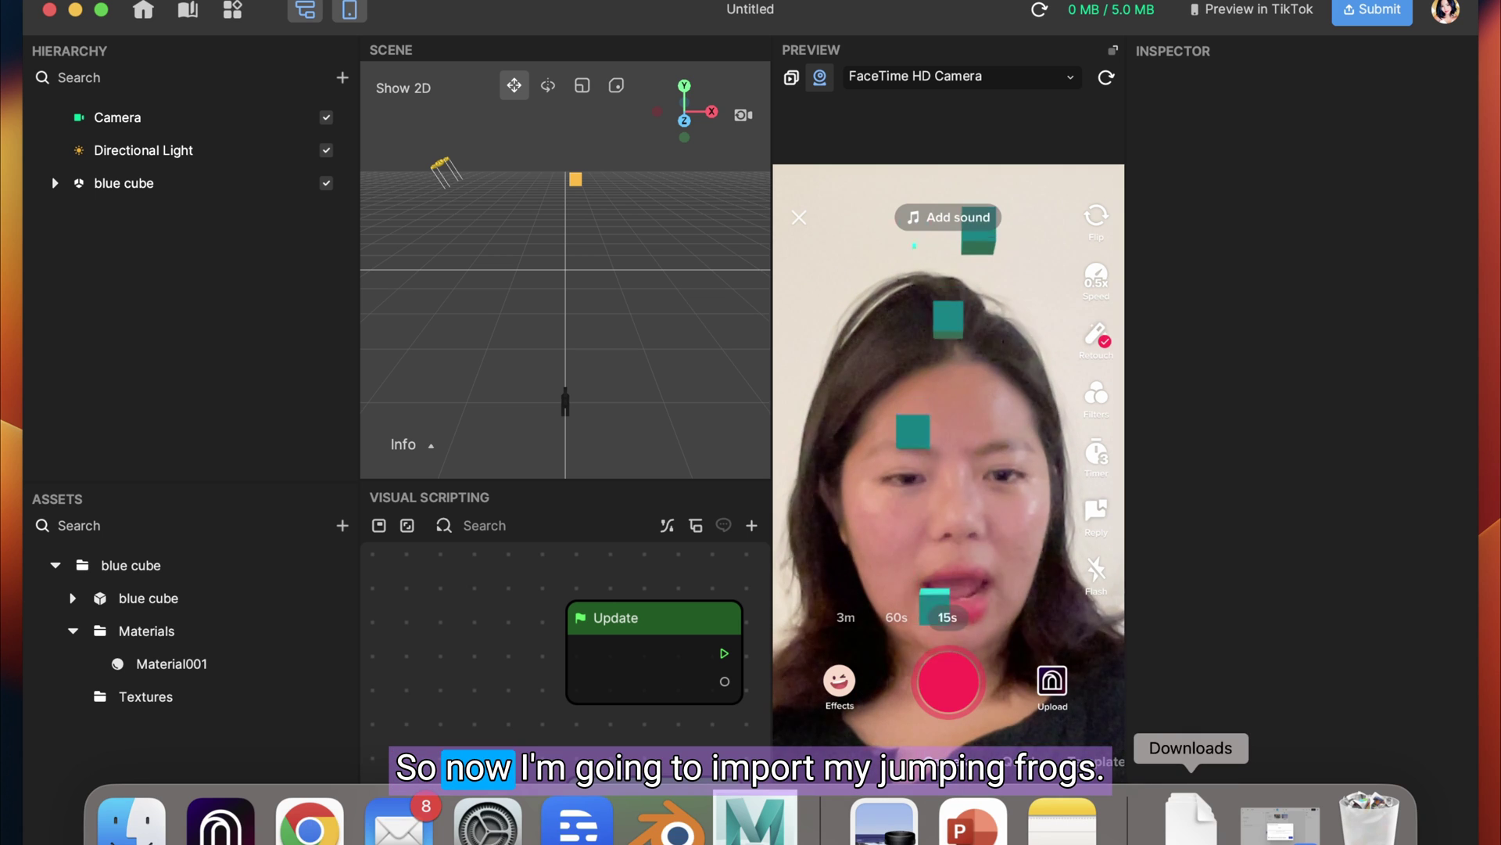
# Import jumping frogs.fbx from Downloads into Assets, including its animation
pyautogui.click(1191, 822)
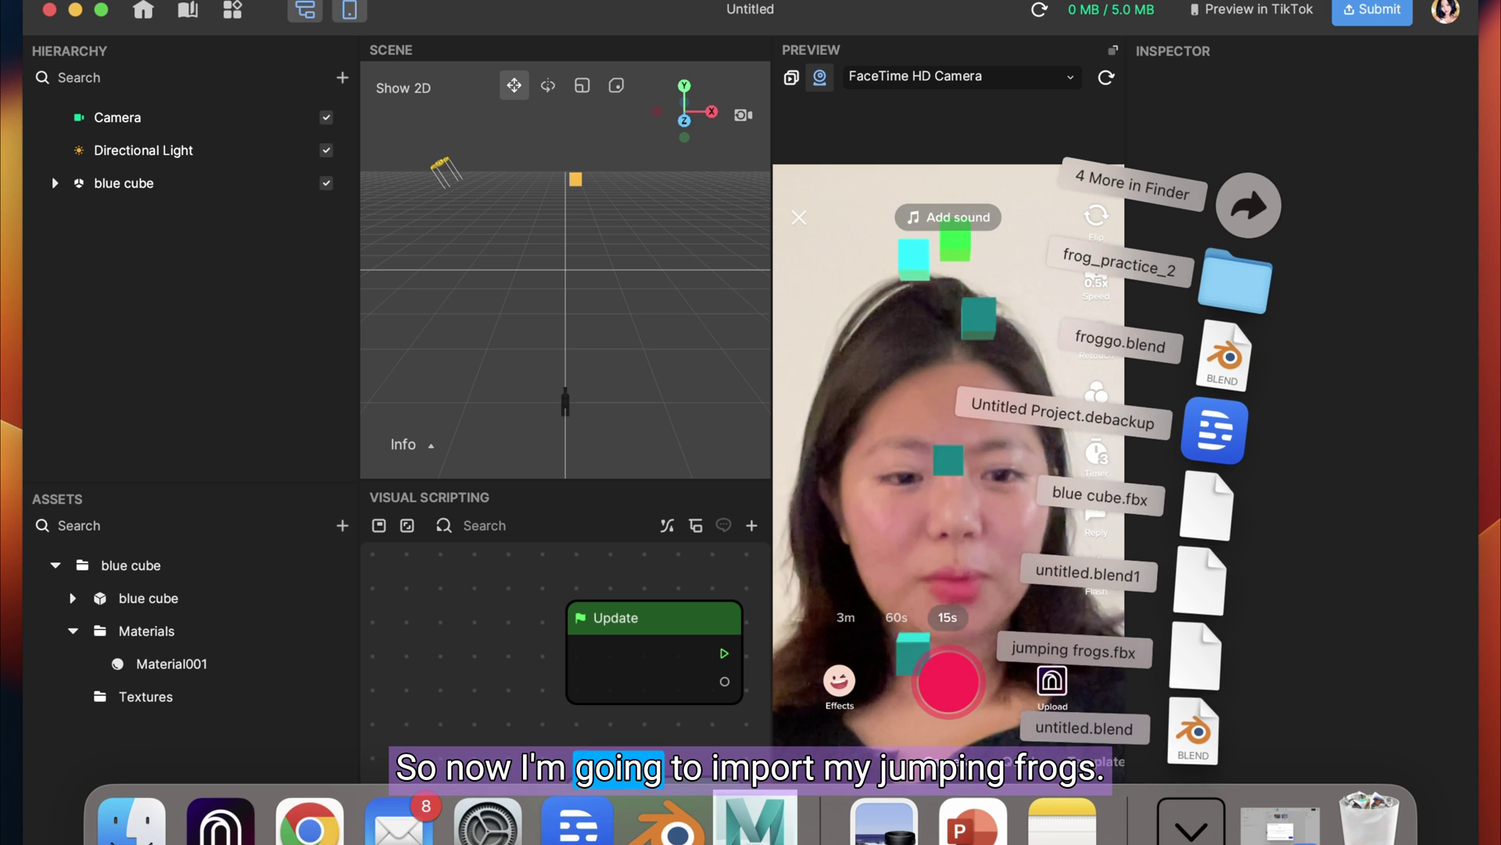
pyautogui.moveTo(1194, 656); pyautogui.dragTo(533, 651)
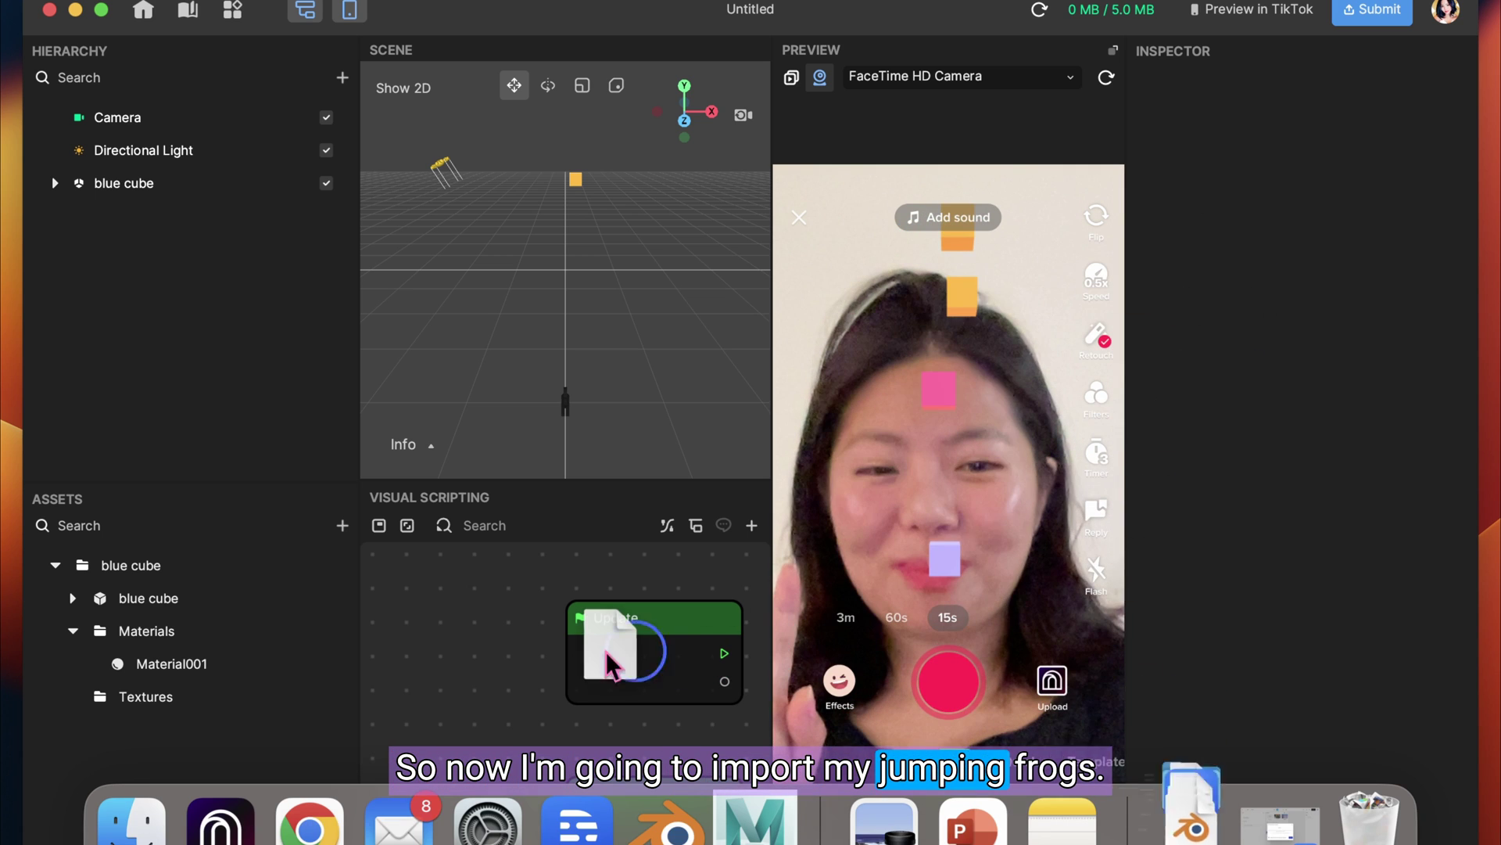
pyautogui.moveTo(230, 716); pyautogui.dragTo(210, 786)
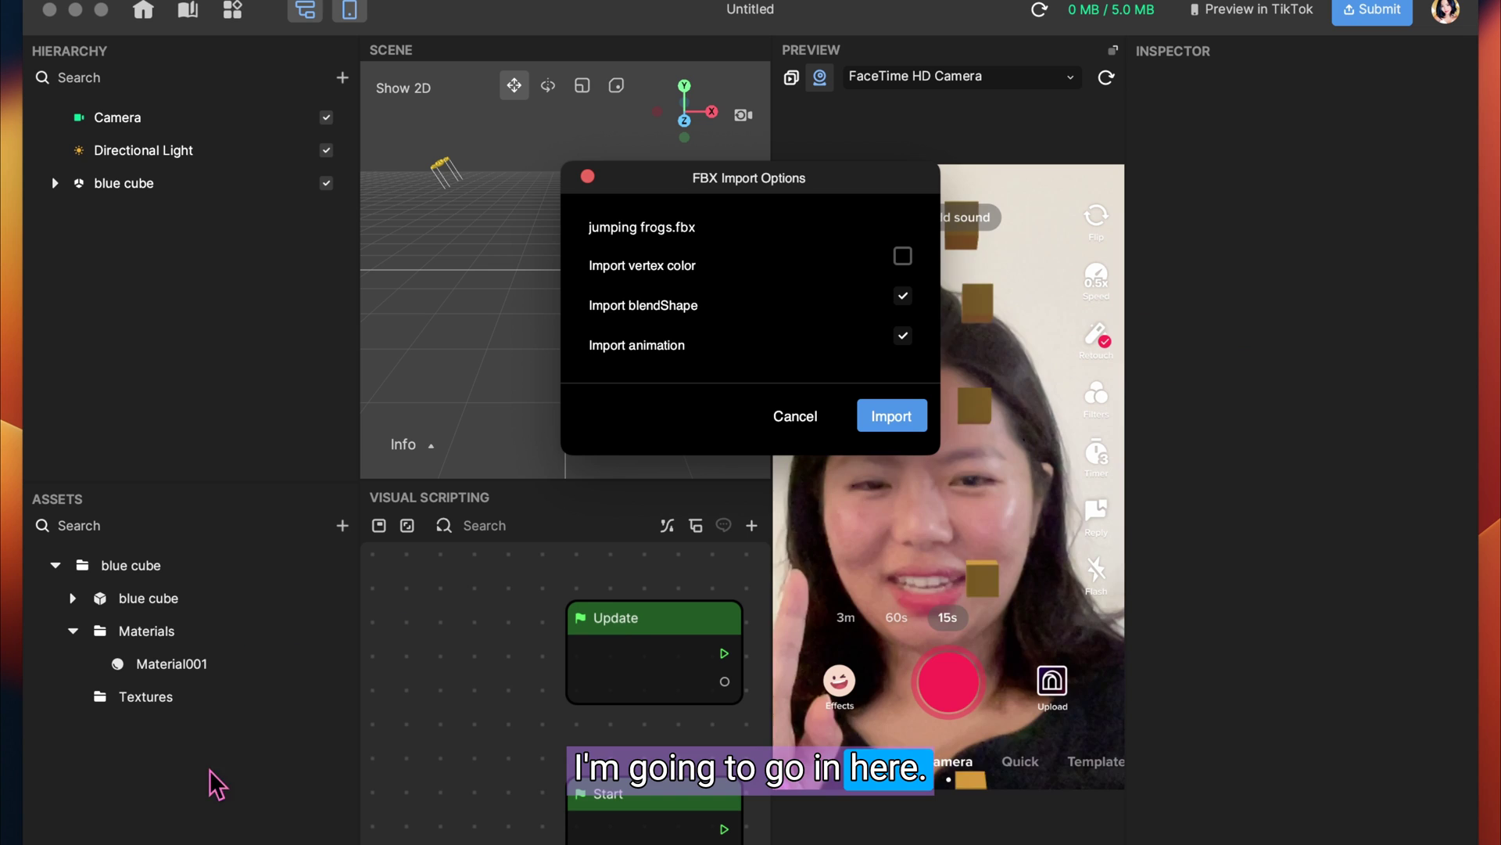
pyautogui.click(891, 415)
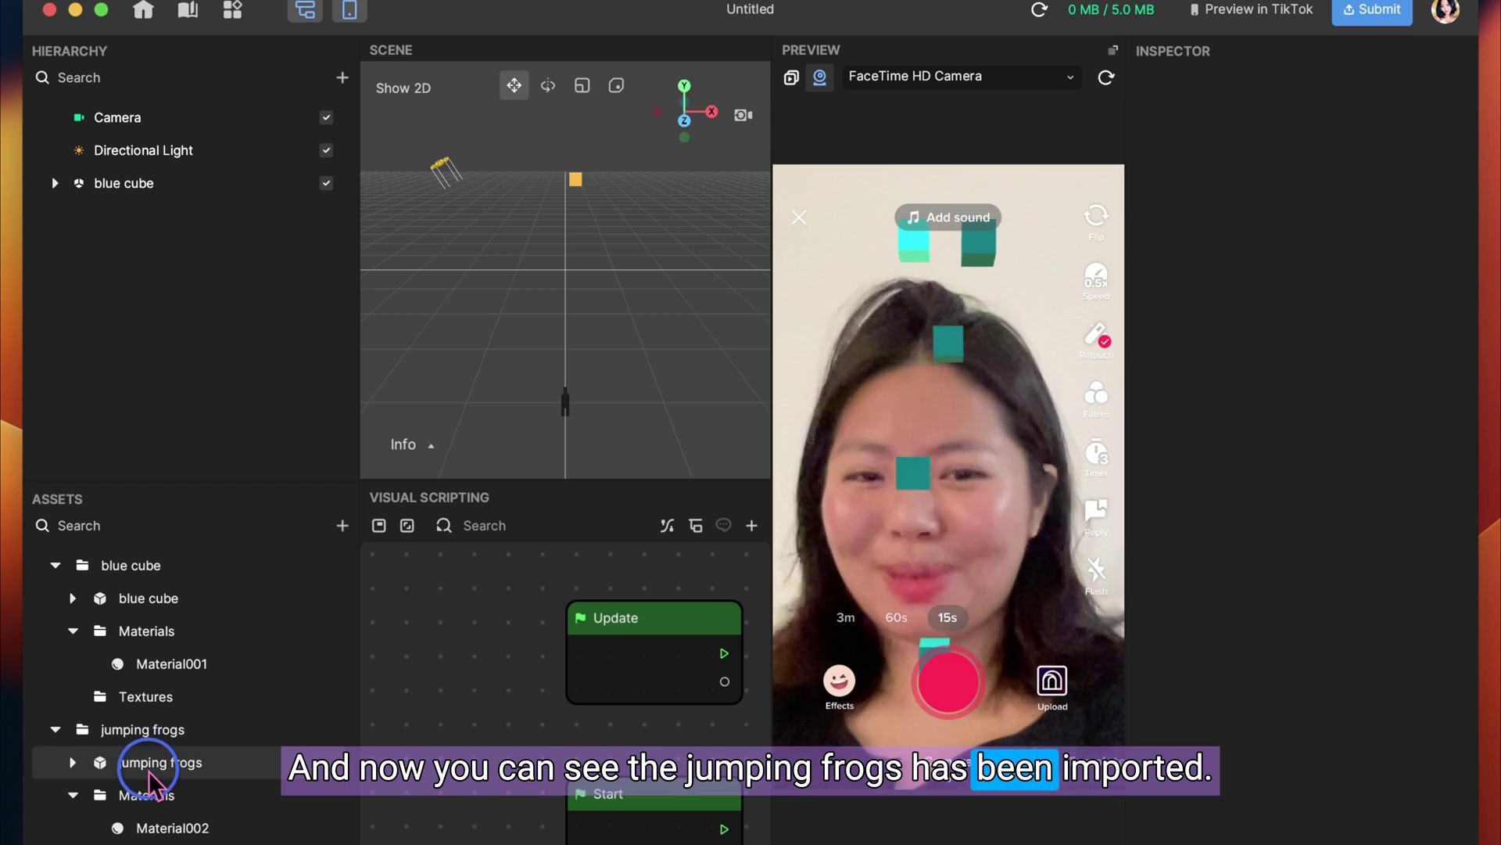
# Add jumping frogs to the Hierarchy and scale it down to 0.05
pyautogui.moveTo(156, 763); pyautogui.dragTo(211, 274)
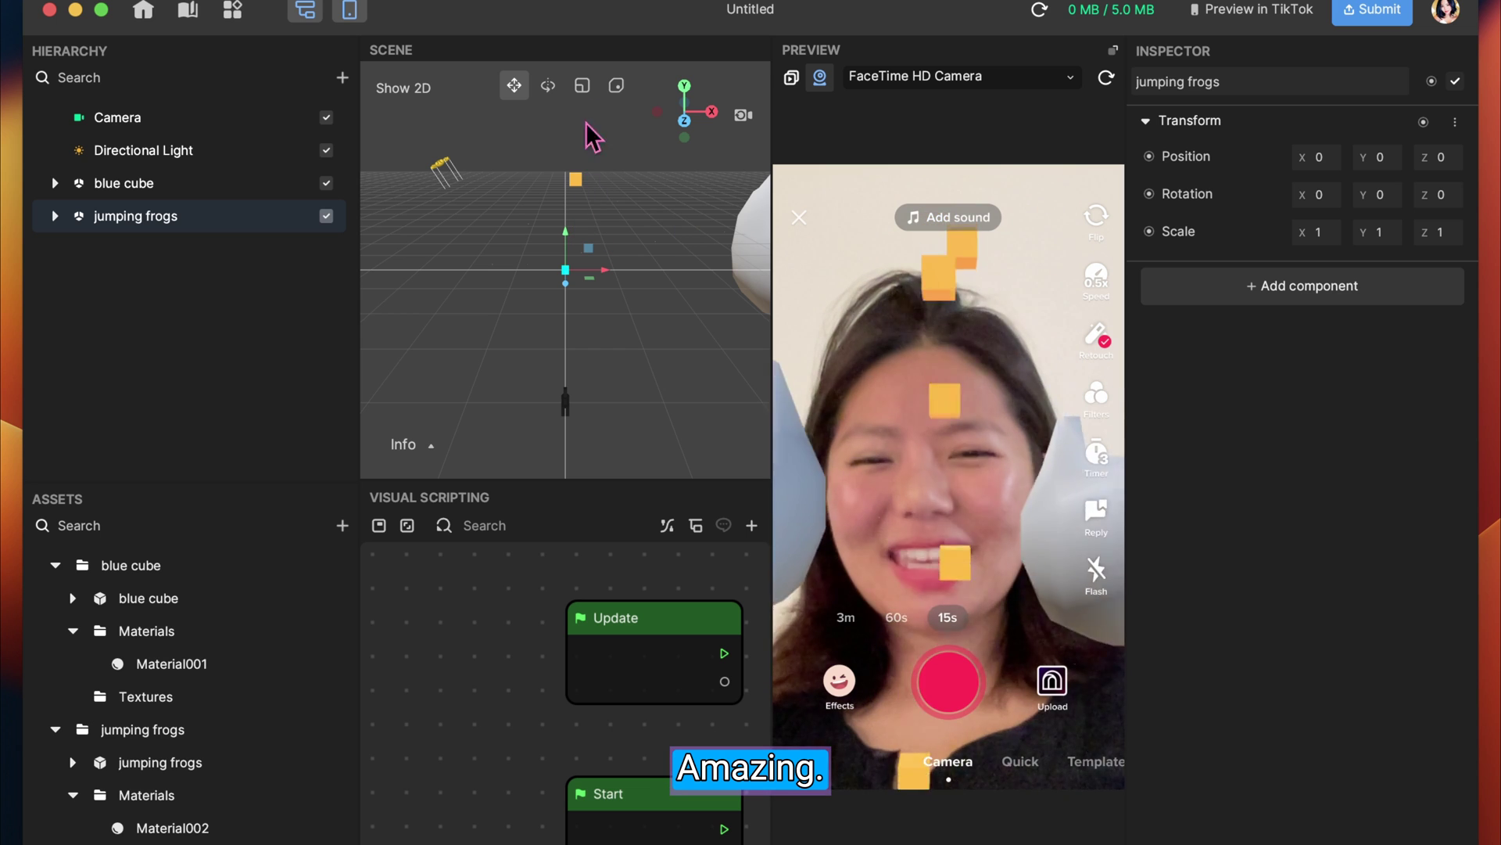
pyautogui.click(582, 86)
pyautogui.moveTo(567, 274); pyautogui.dragTo(552, 286)
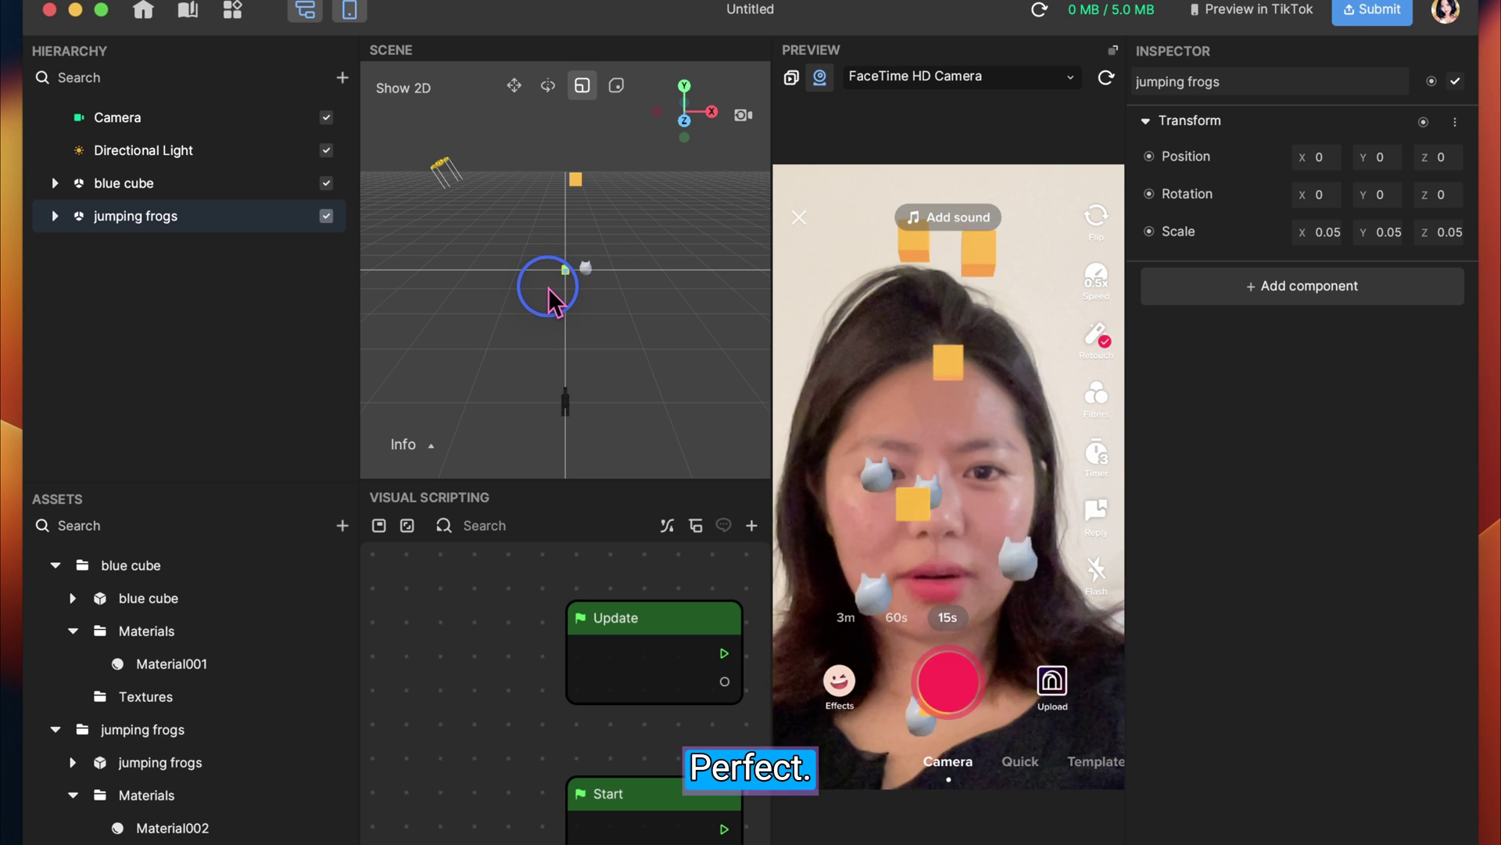
pyautogui.moveTo(549, 289); pyautogui.dragTo(547, 290)
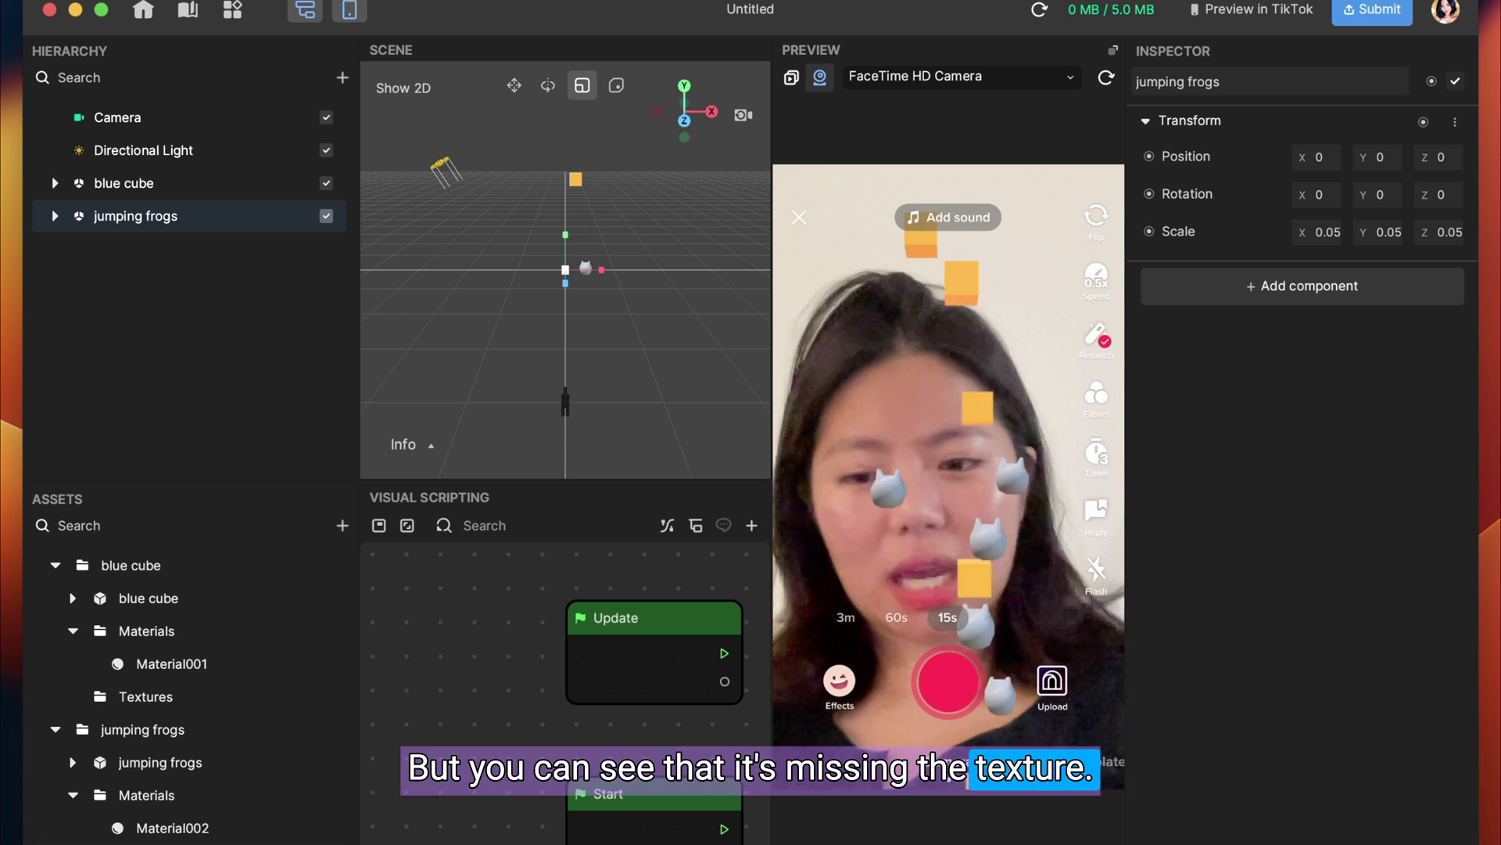
pyautogui.click(219, 825)
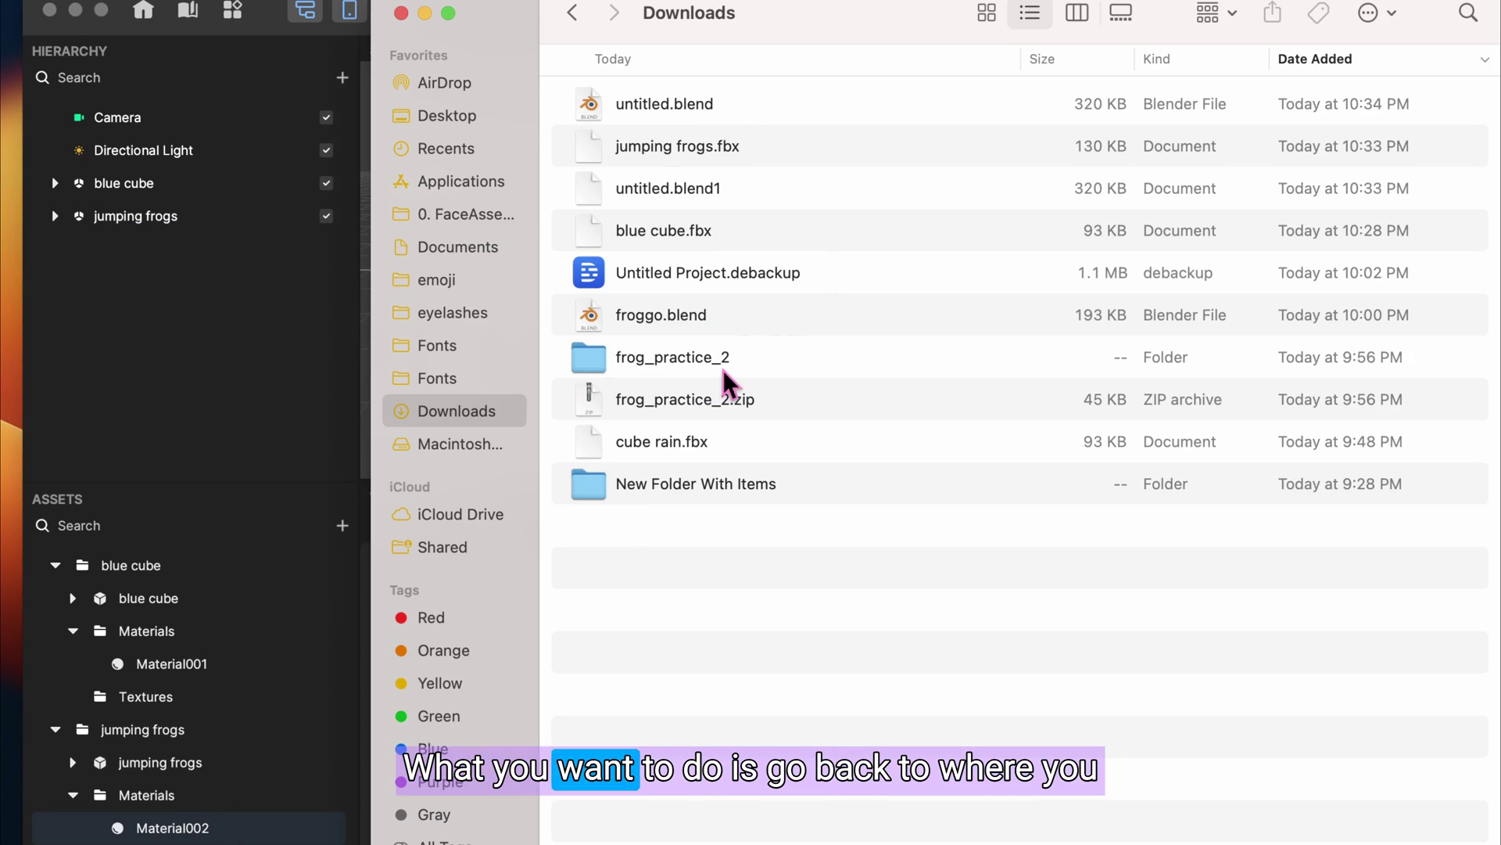
# Drag Material_baseColor.png from frog_practice_2/textures into the Effect House Assets panel
pyautogui.doubleClick(722, 368)
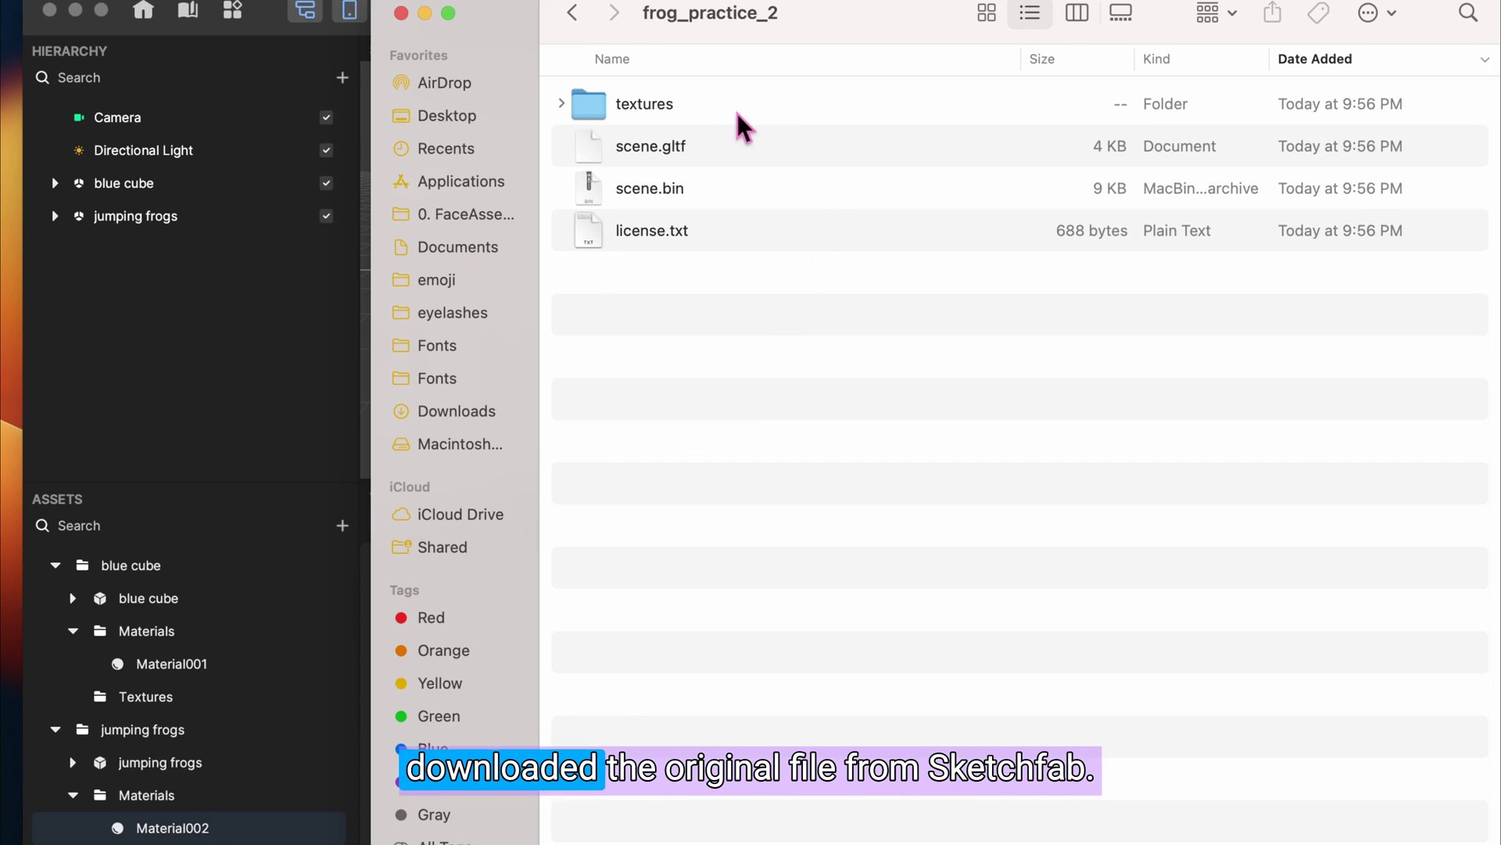
pyautogui.doubleClick(698, 108)
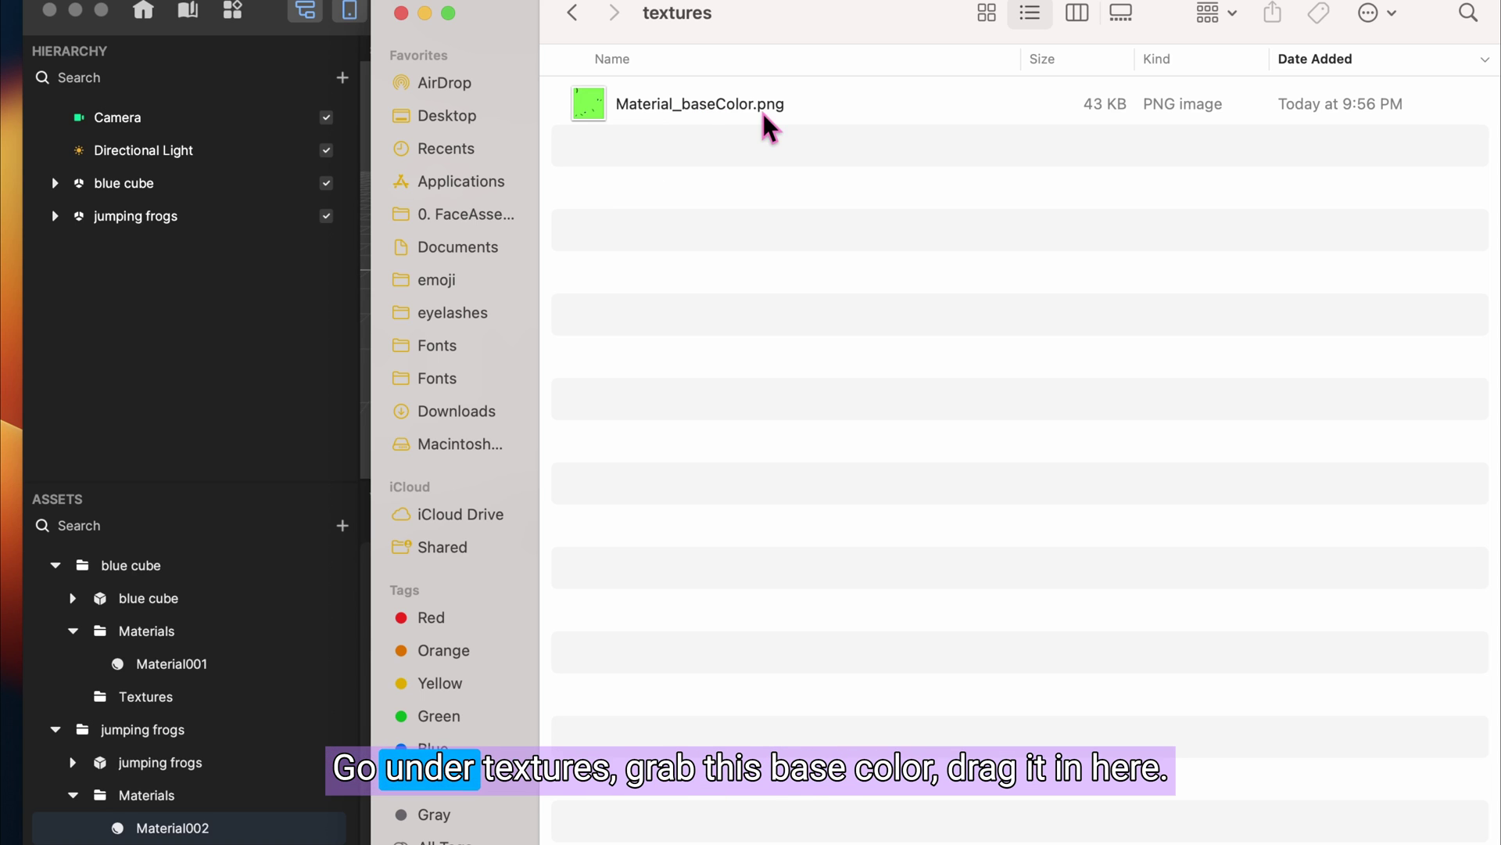
pyautogui.click(596, 111)
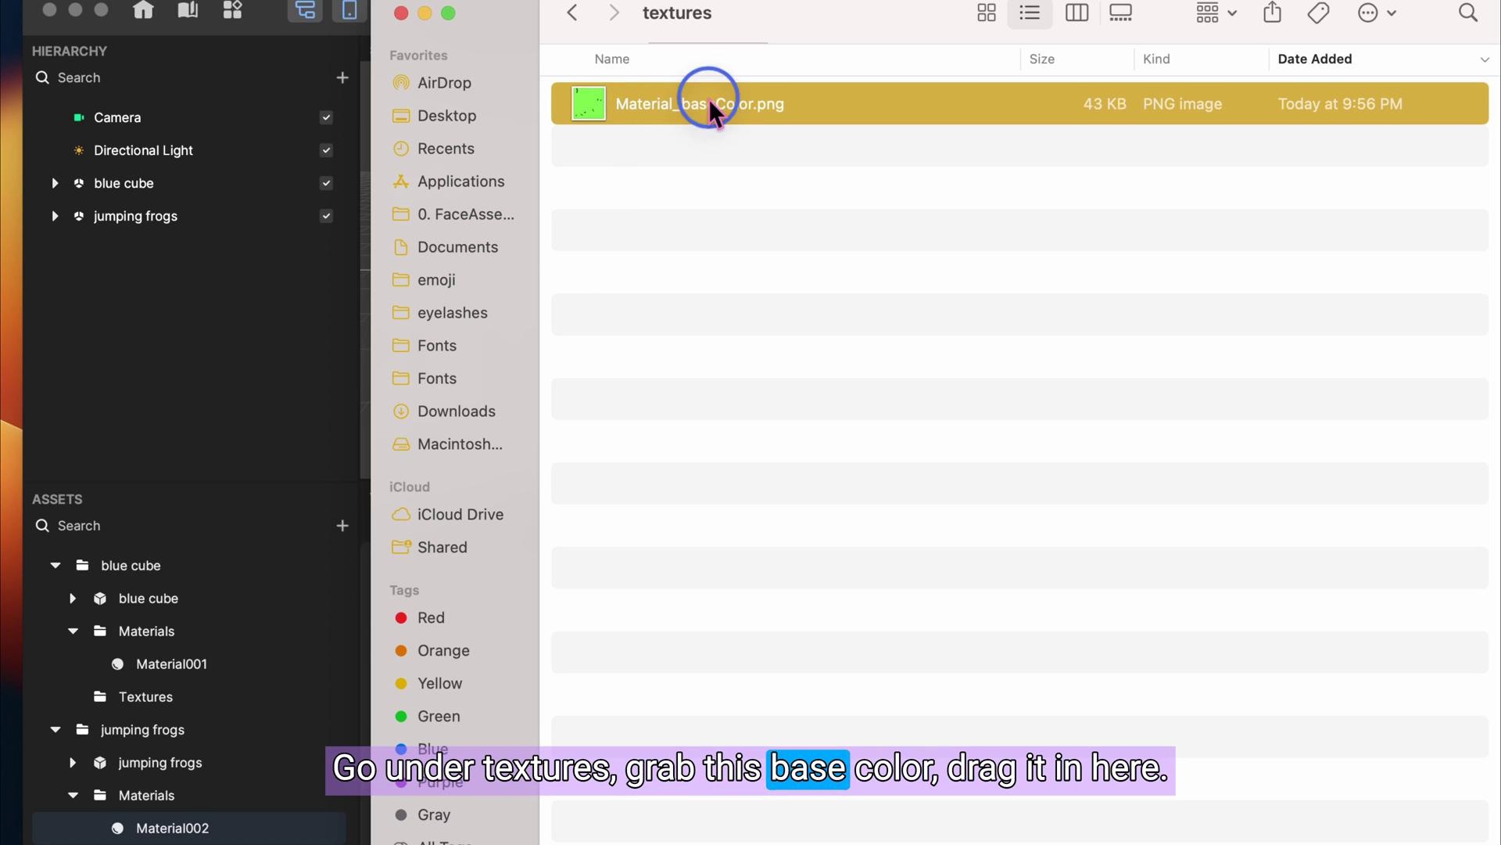
pyautogui.moveTo(692, 117); pyautogui.dragTo(223, 830)
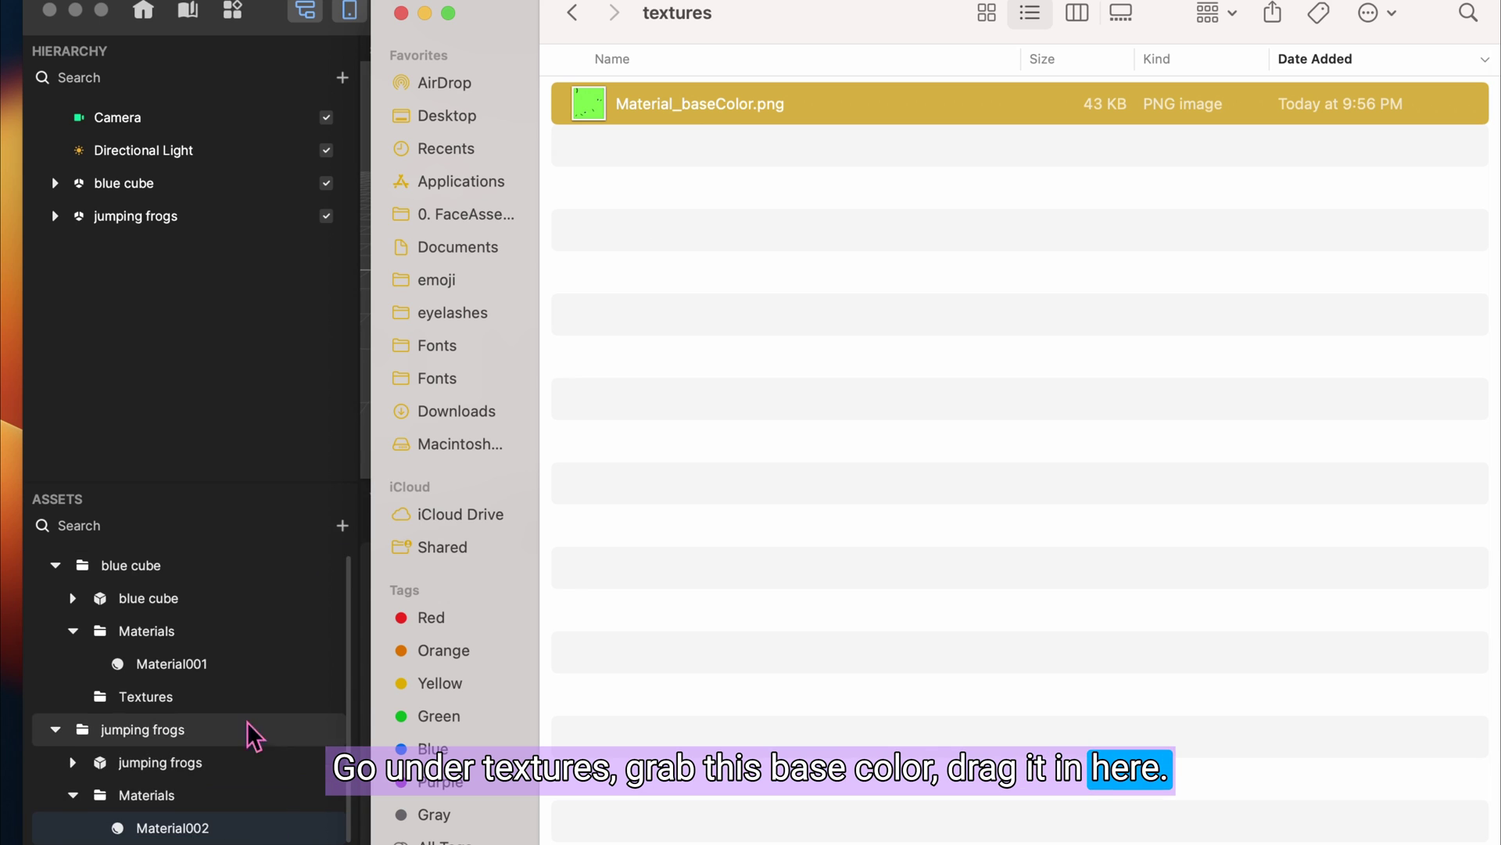
pyautogui.scroll(-1, 235, 704)
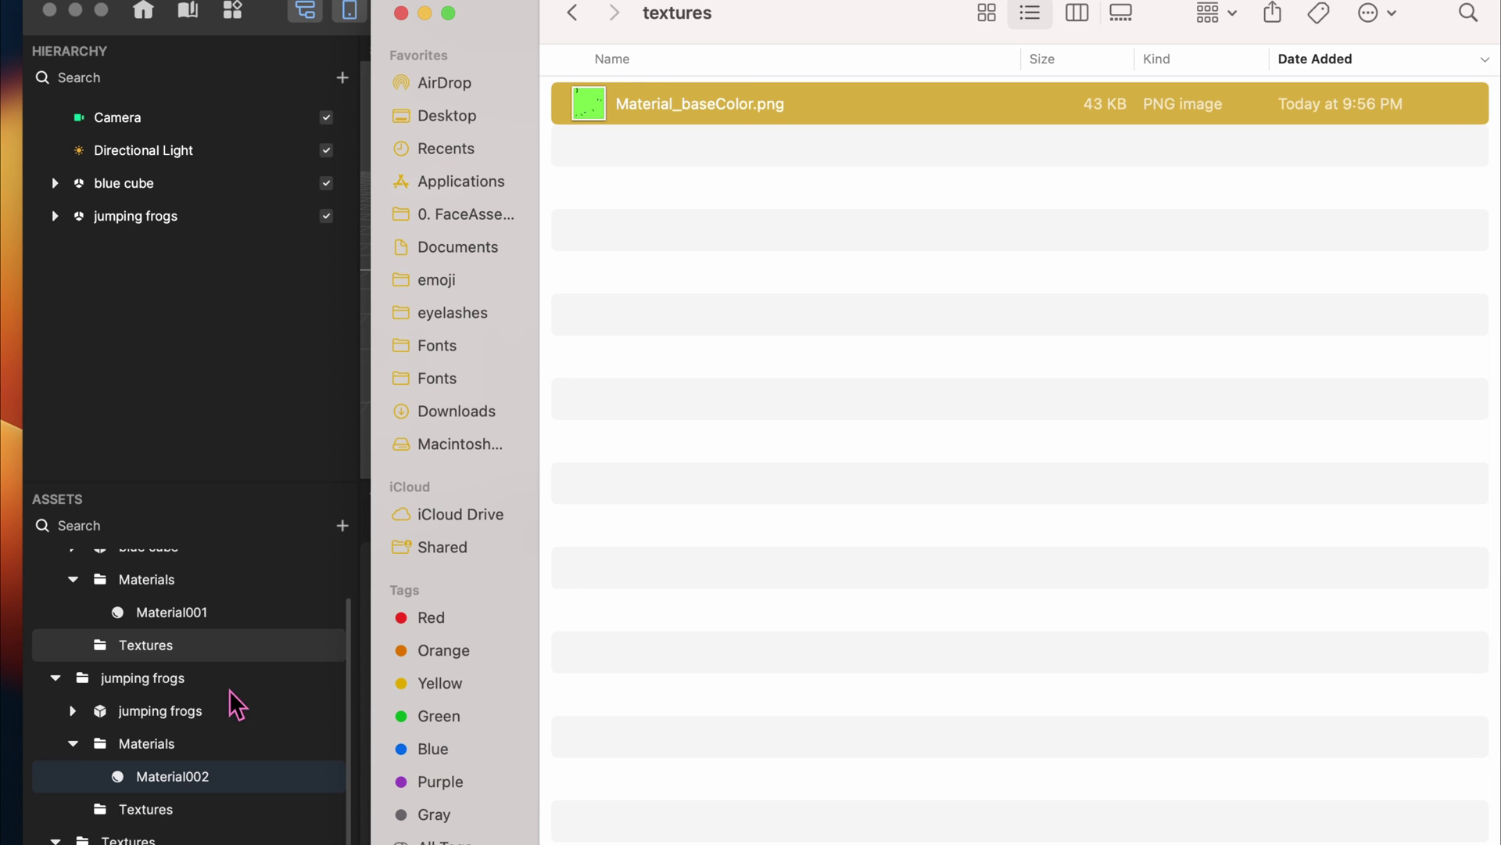
# Enable Texture on Material002 and set Material_baseColor as its Albedo texture
pyautogui.click(188, 786)
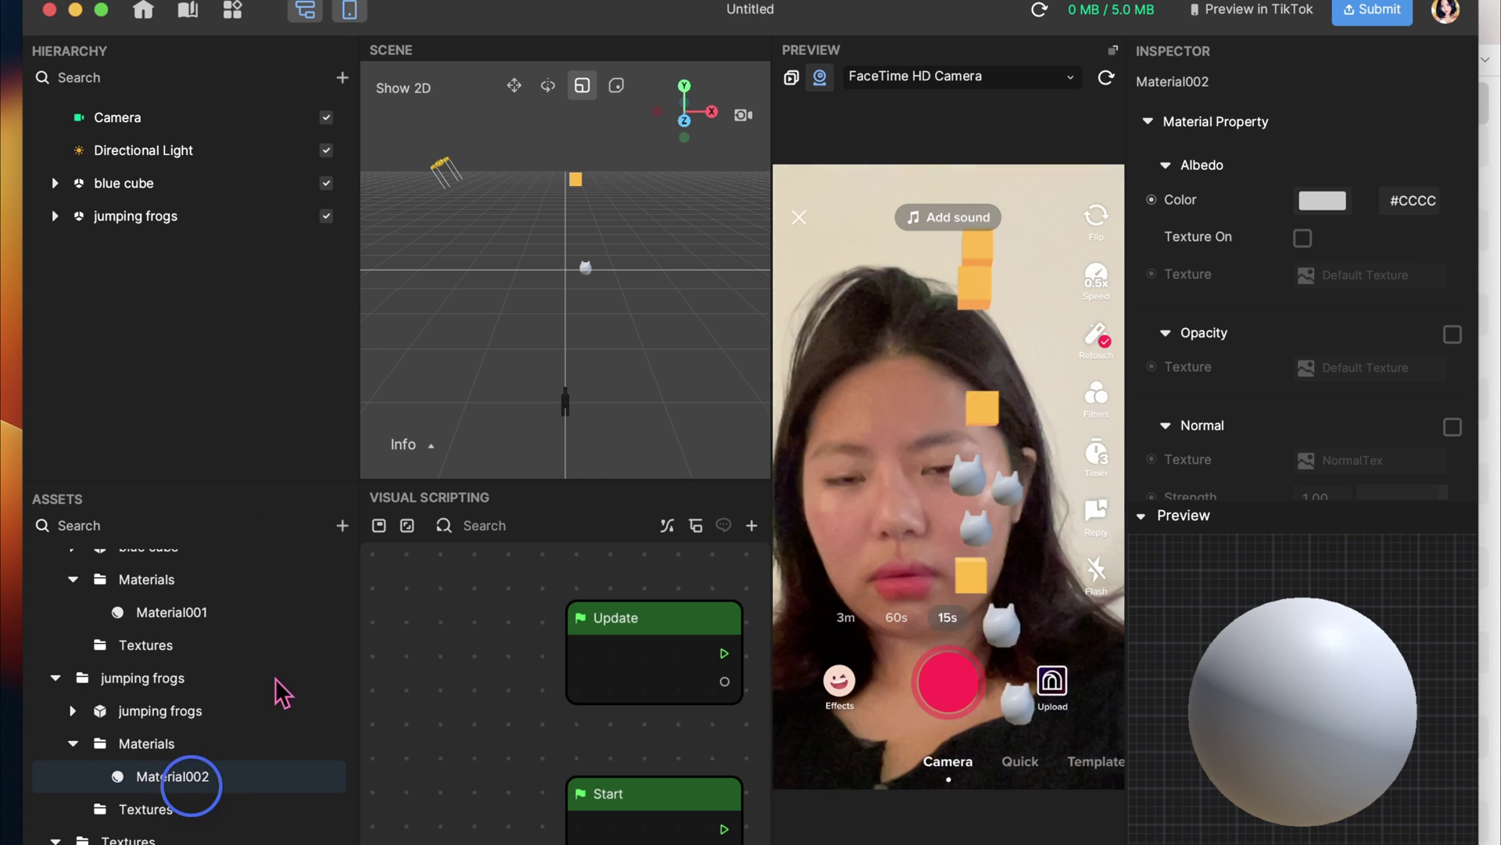
pyautogui.click(1302, 238)
pyautogui.click(1343, 286)
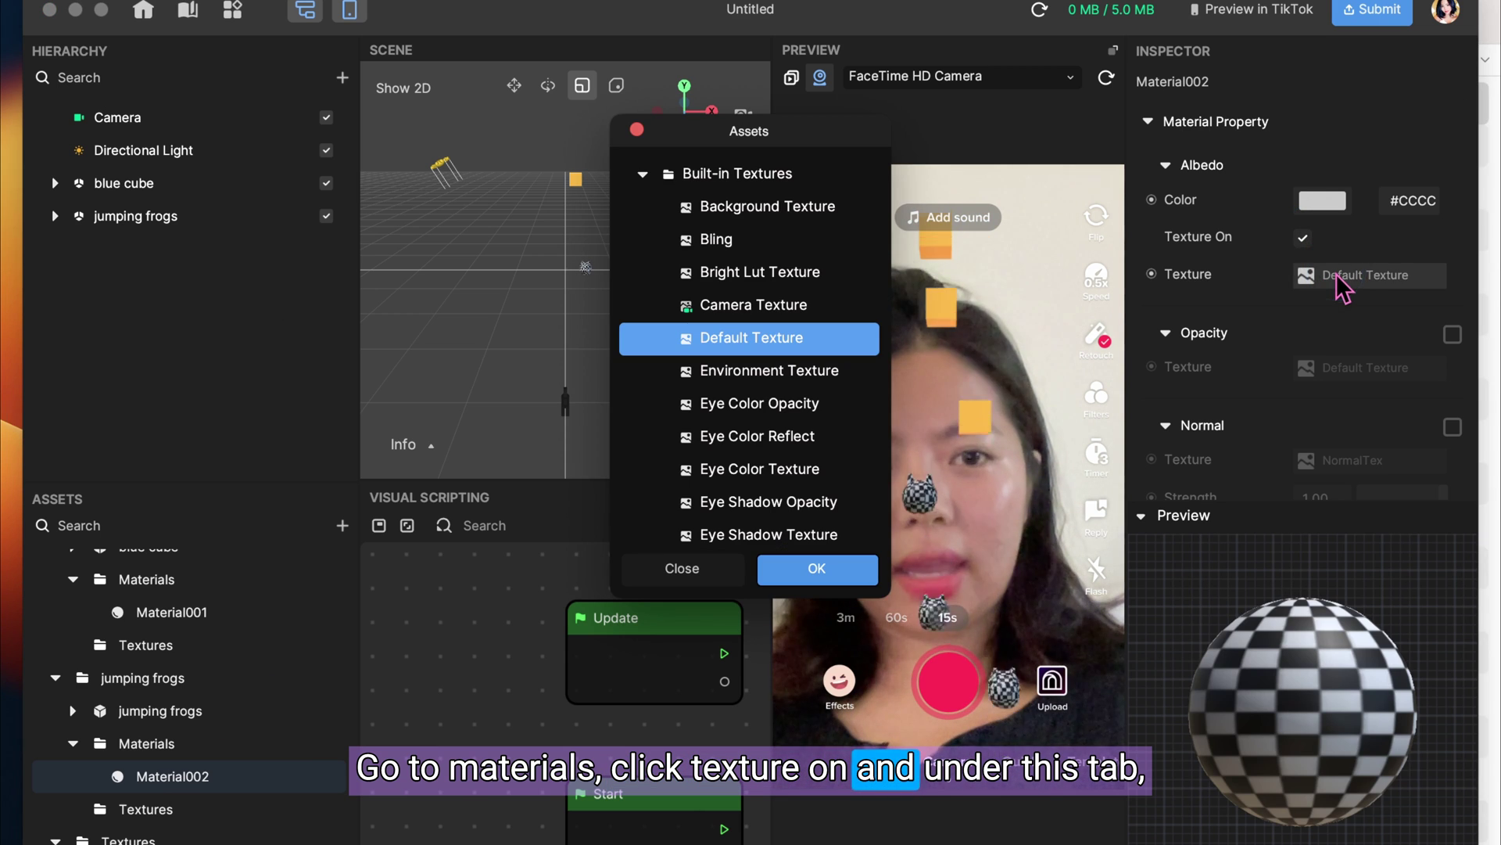
pyautogui.scroll(-6, 847, 430)
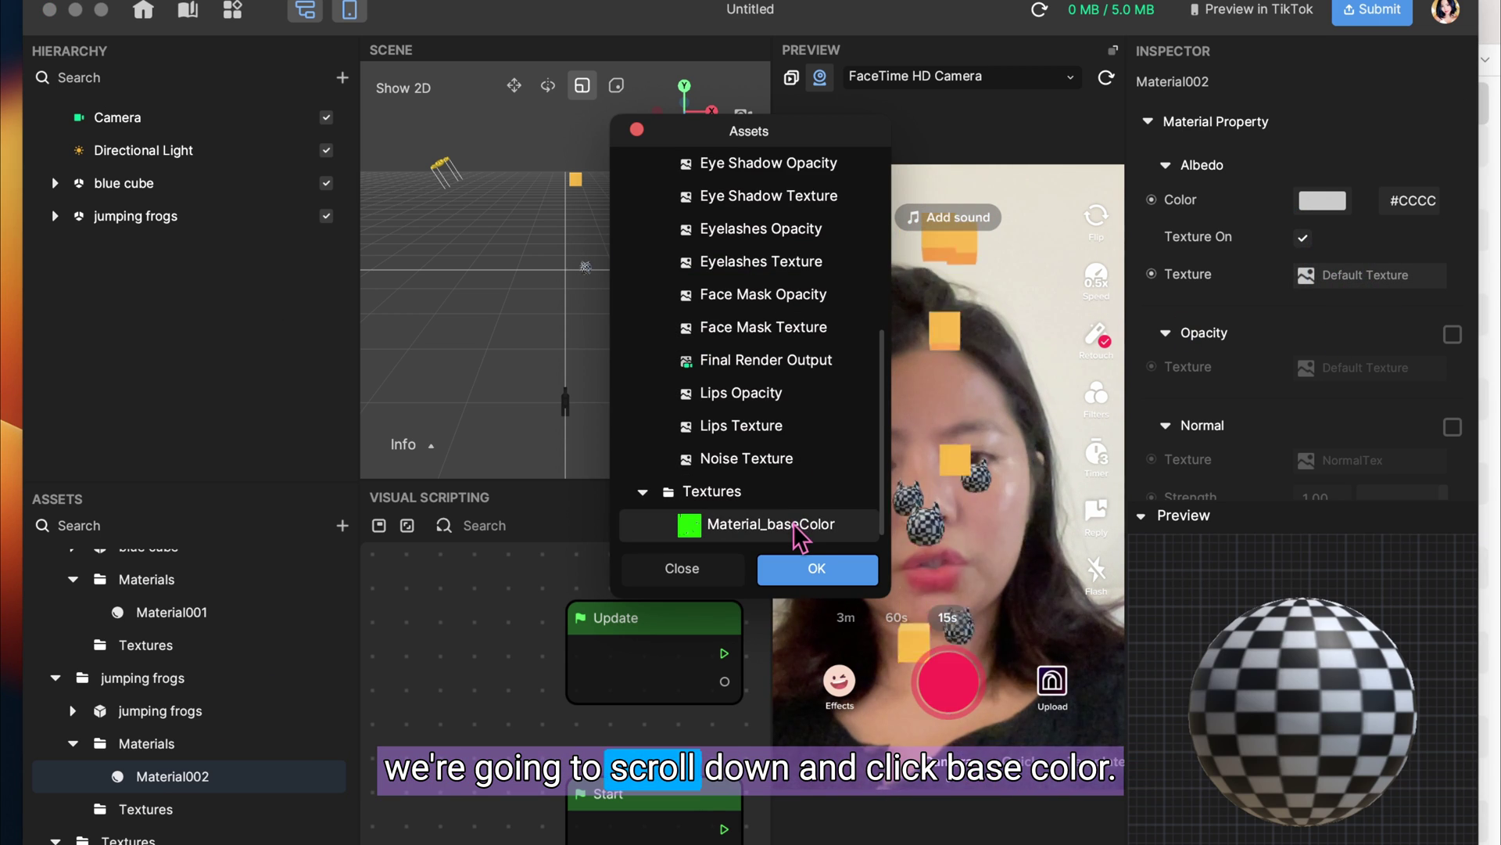
pyautogui.click(825, 569)
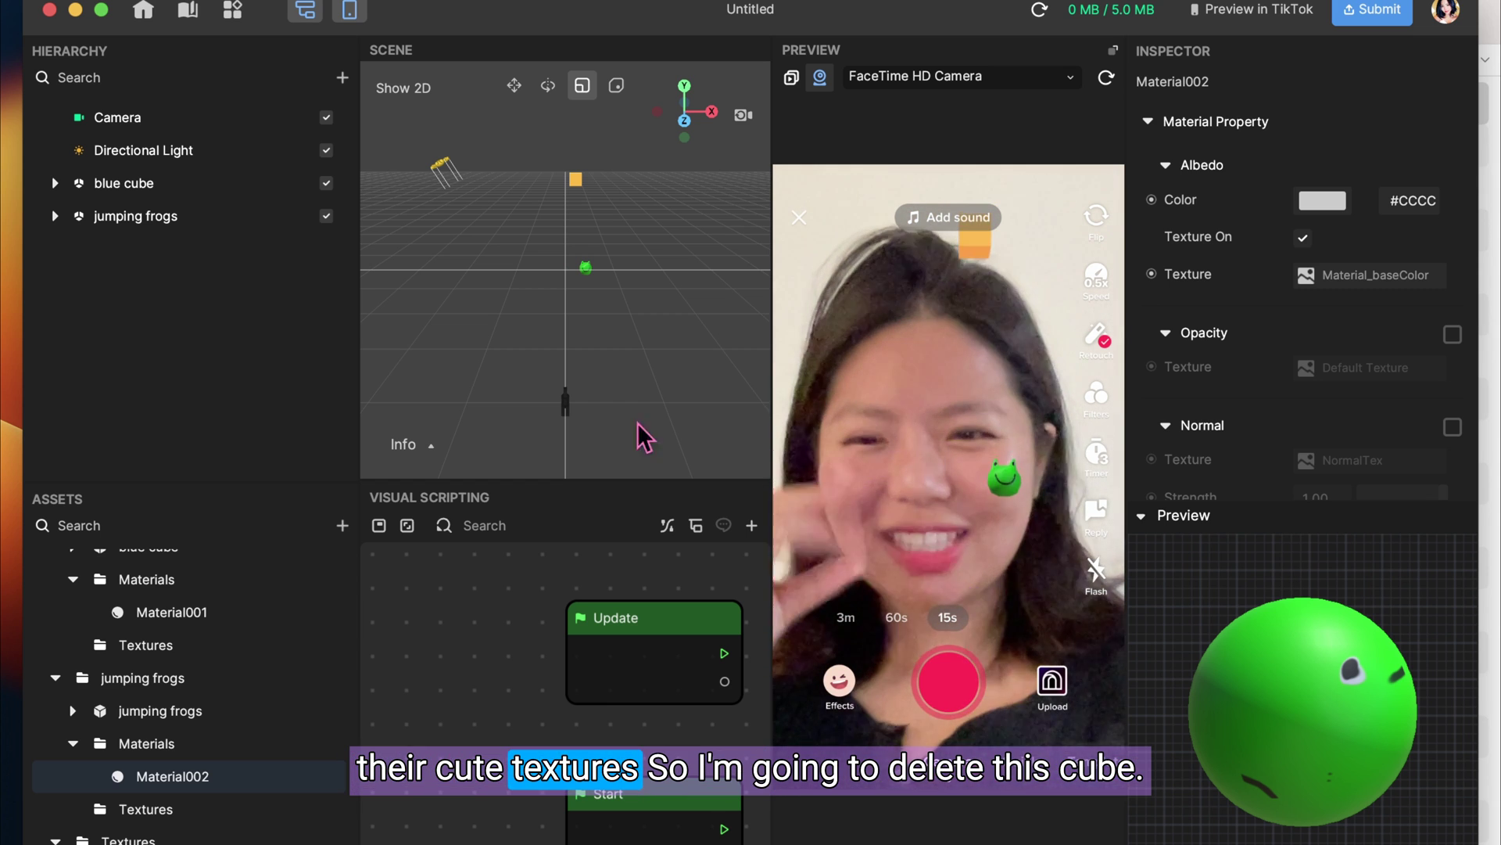
pyautogui.click(252, 182)
# Delete the blue cube from the scene
pyautogui.rightClick(255, 181)
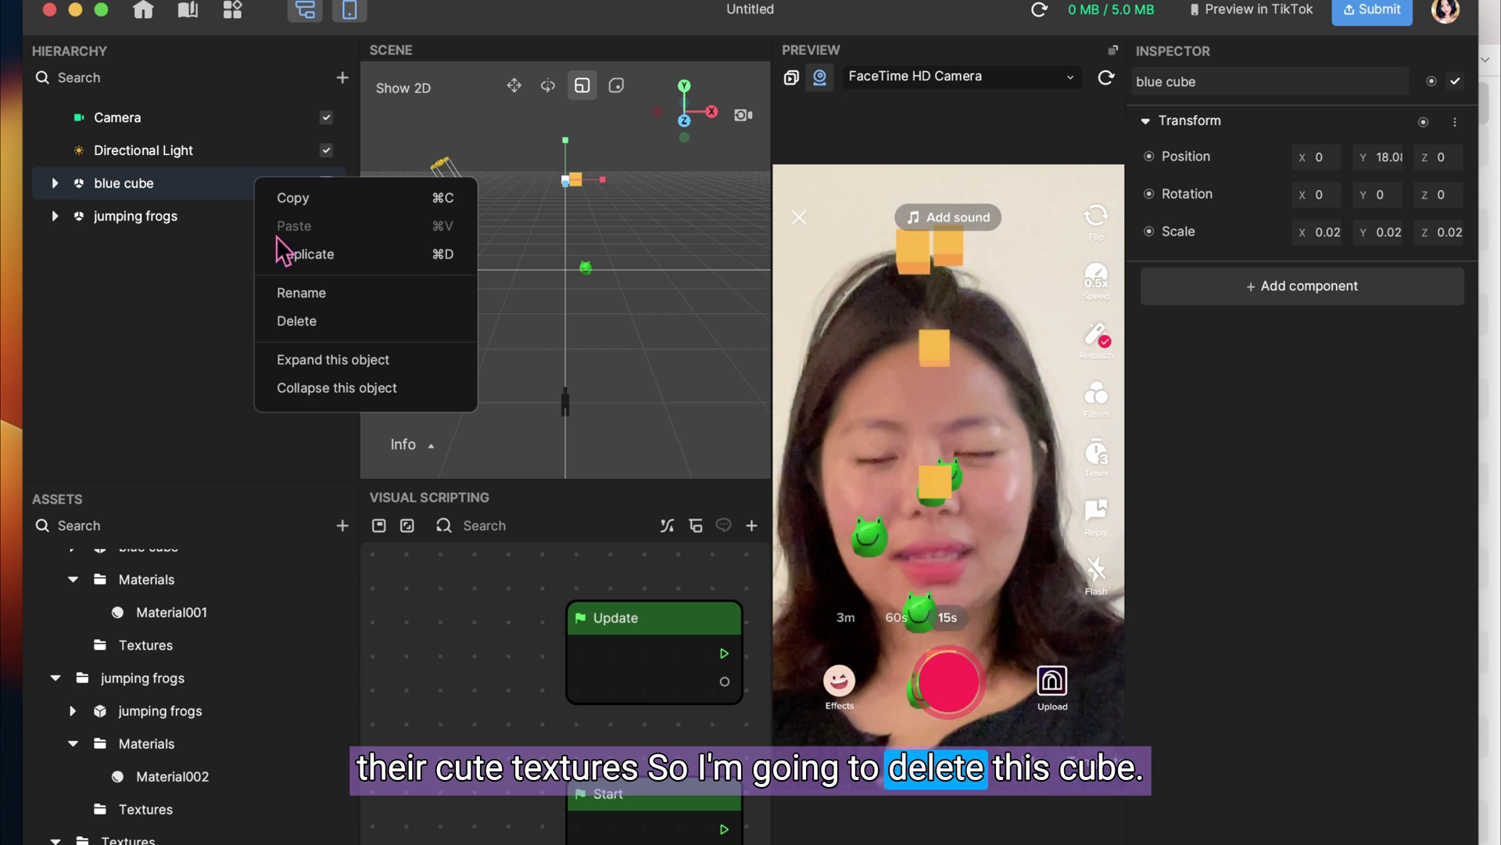
pyautogui.click(305, 321)
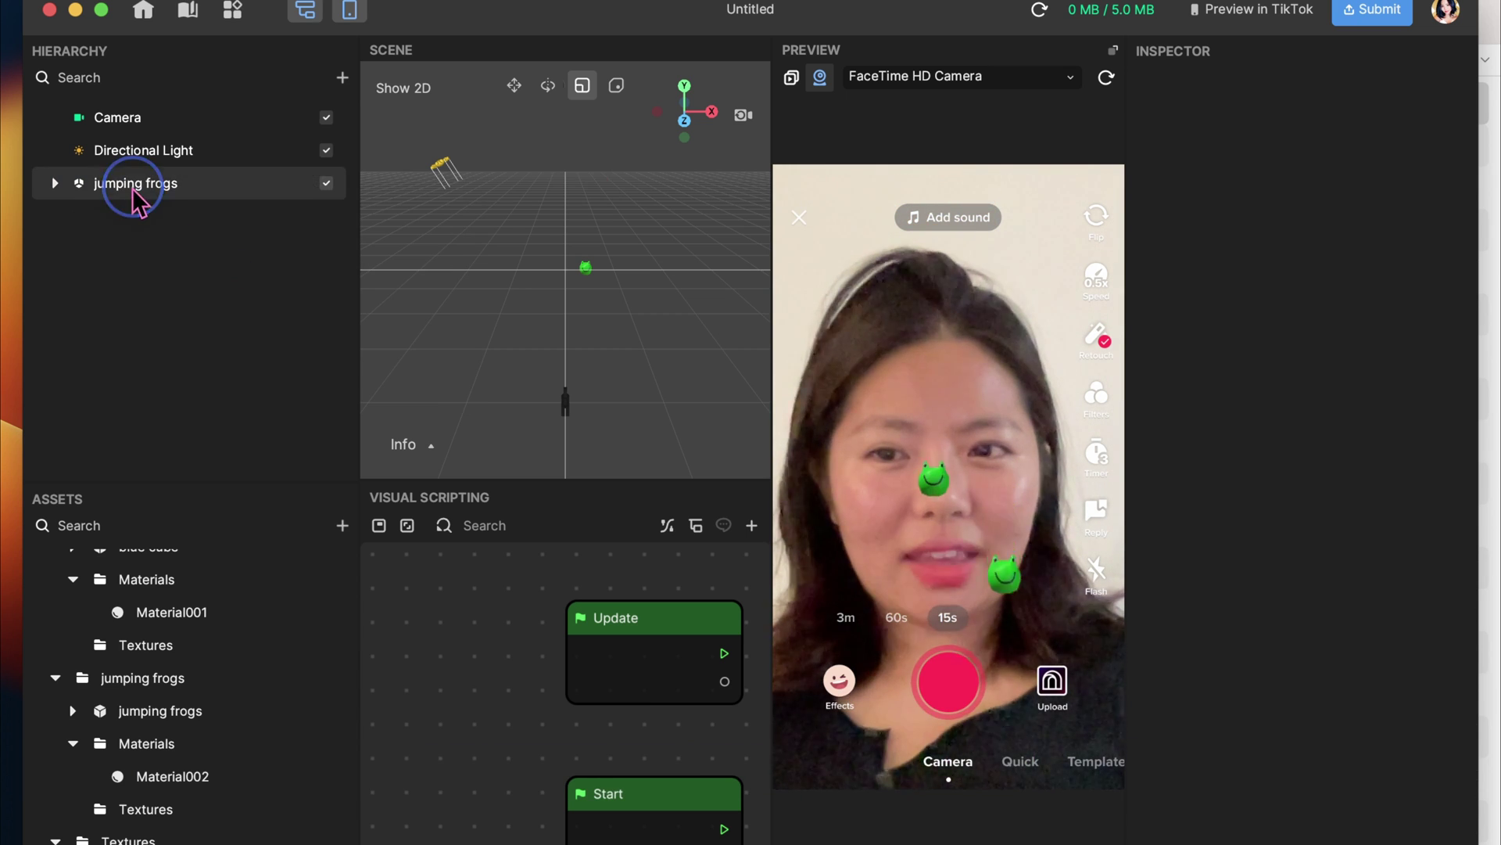
pyautogui.click(342, 79)
# Add a Head Tracker, parent jumping frogs under it, and raise them to Position Y 25.5
pyautogui.moveTo(461, 219)
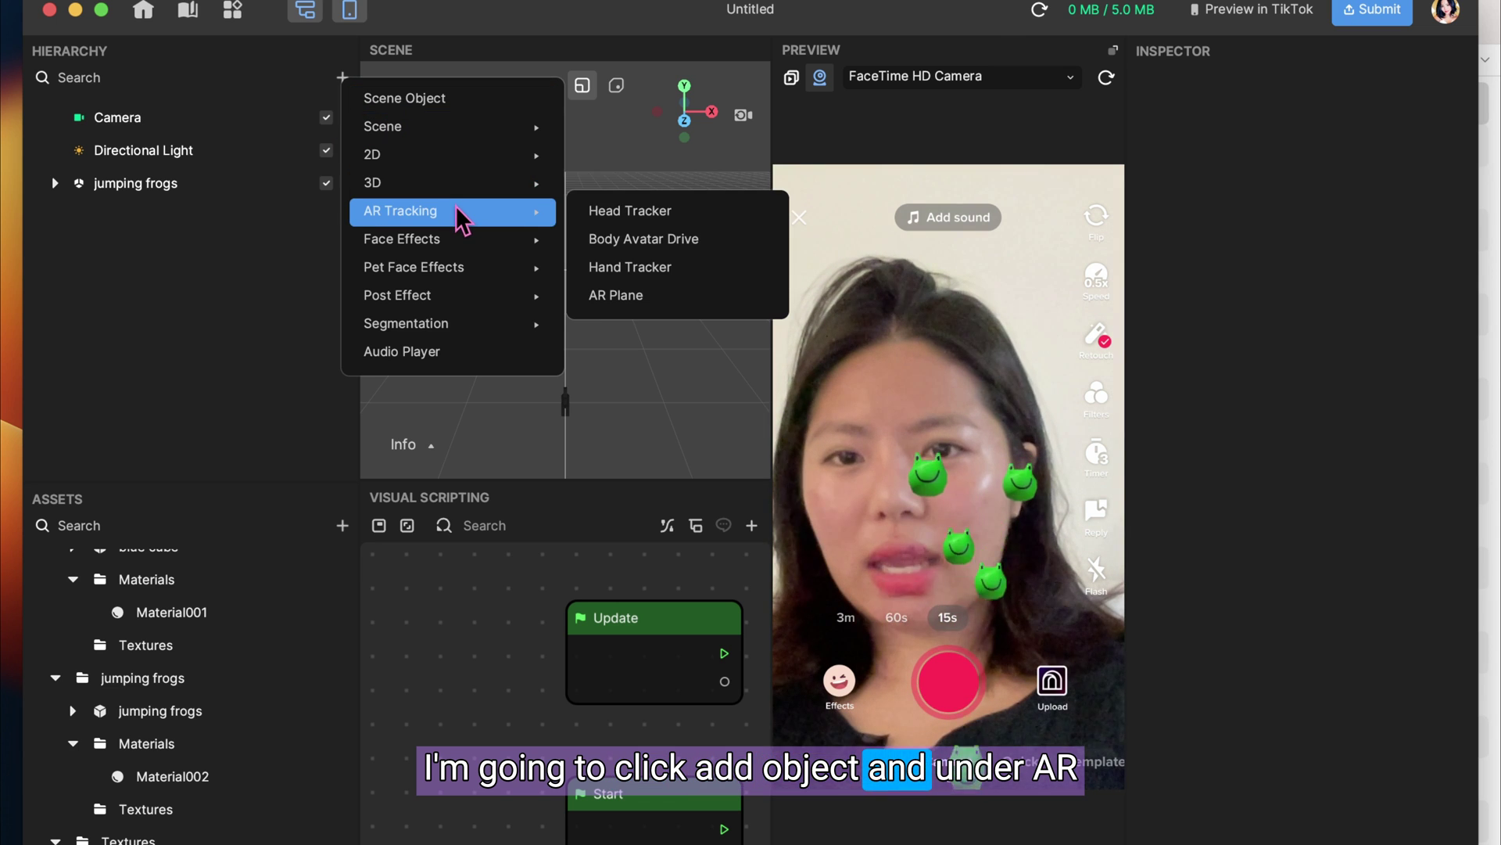
pyautogui.click(693, 226)
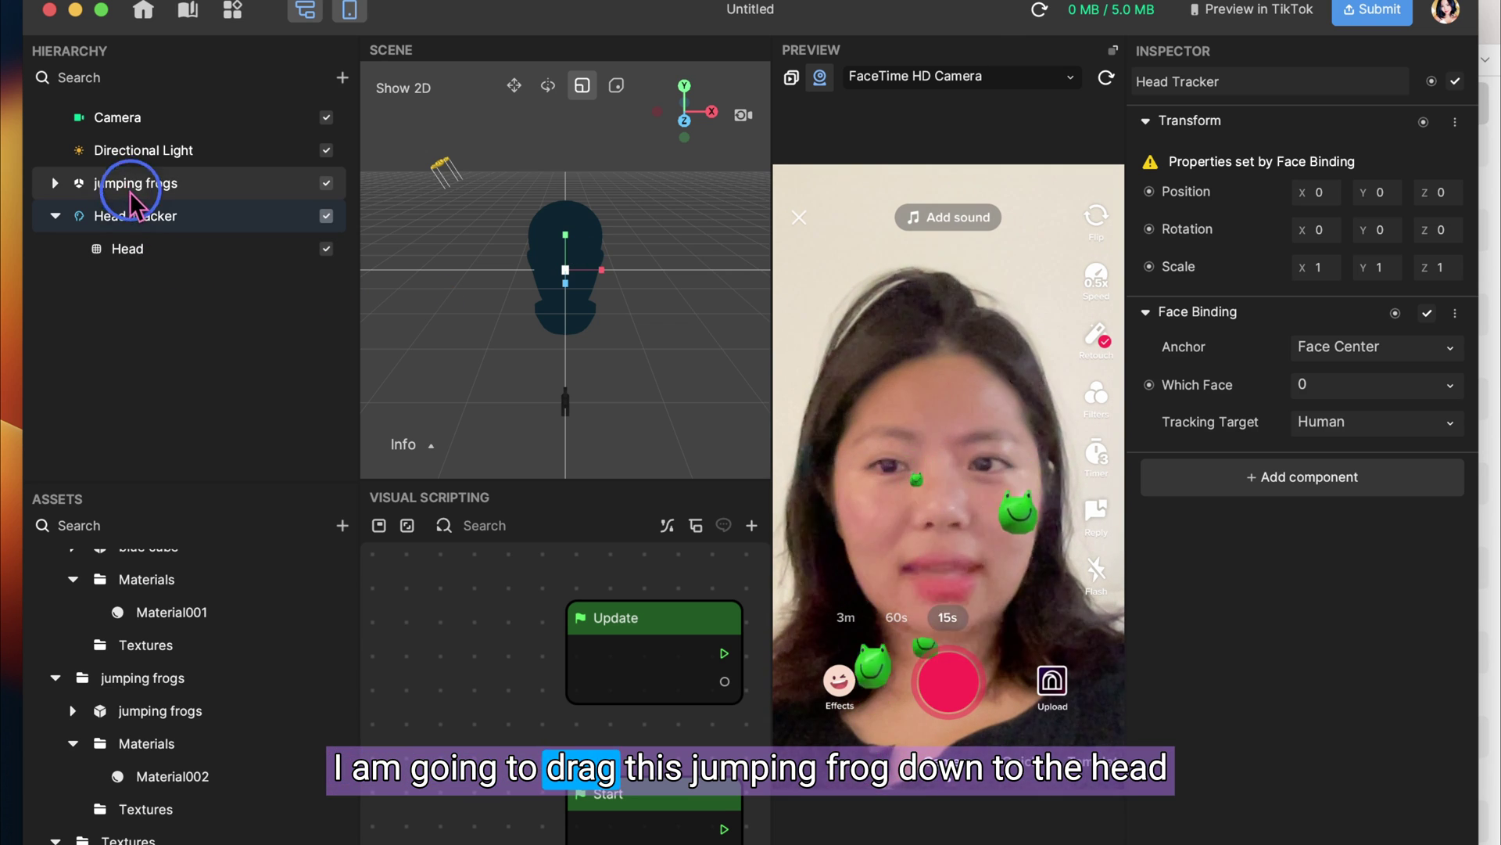
pyautogui.moveTo(133, 197); pyautogui.dragTo(148, 247)
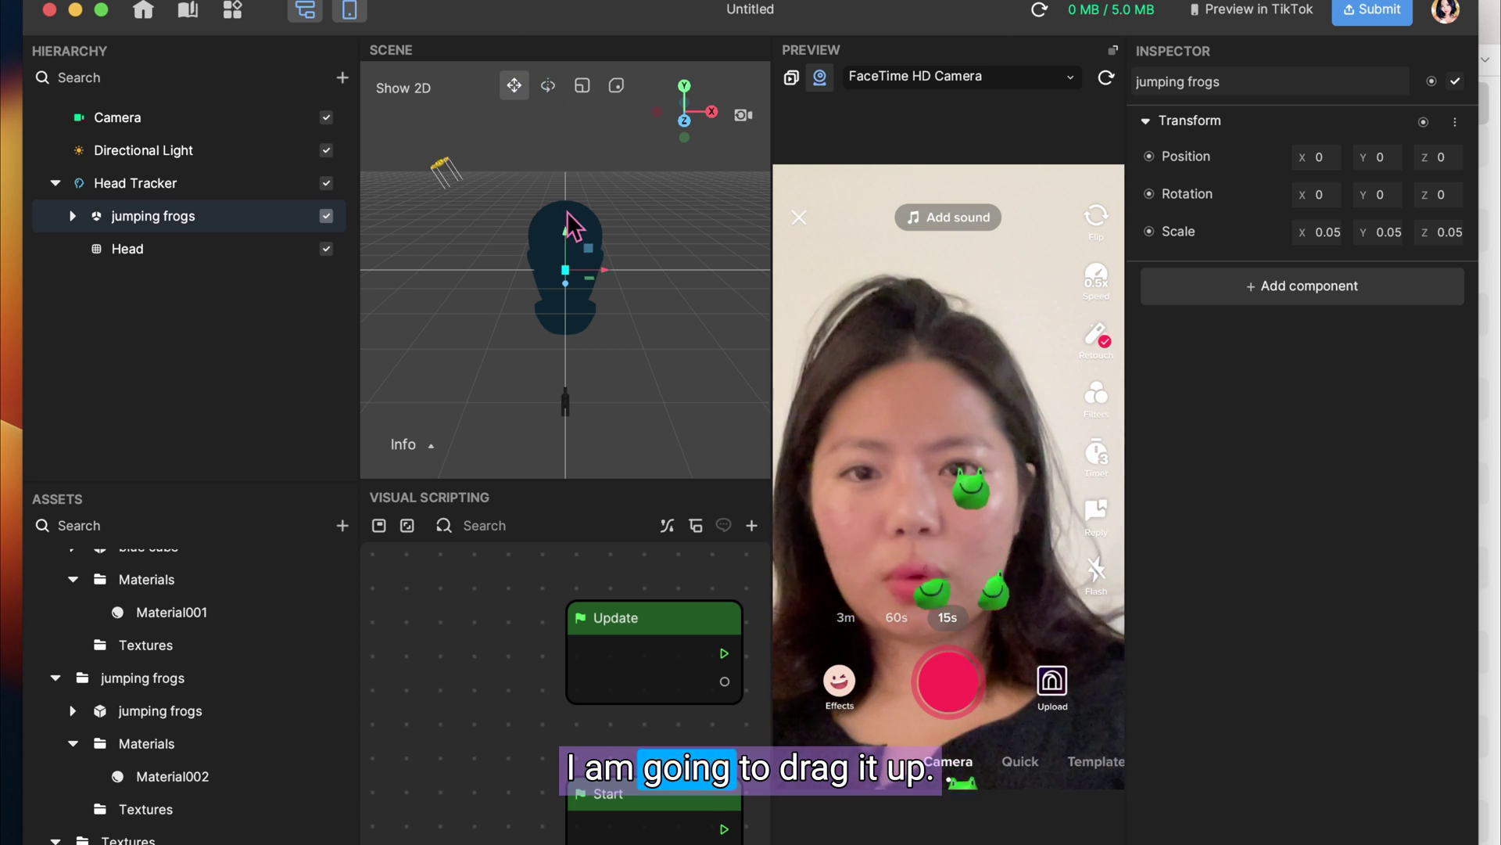
pyautogui.moveTo(575, 167); pyautogui.dragTo(581, 98)
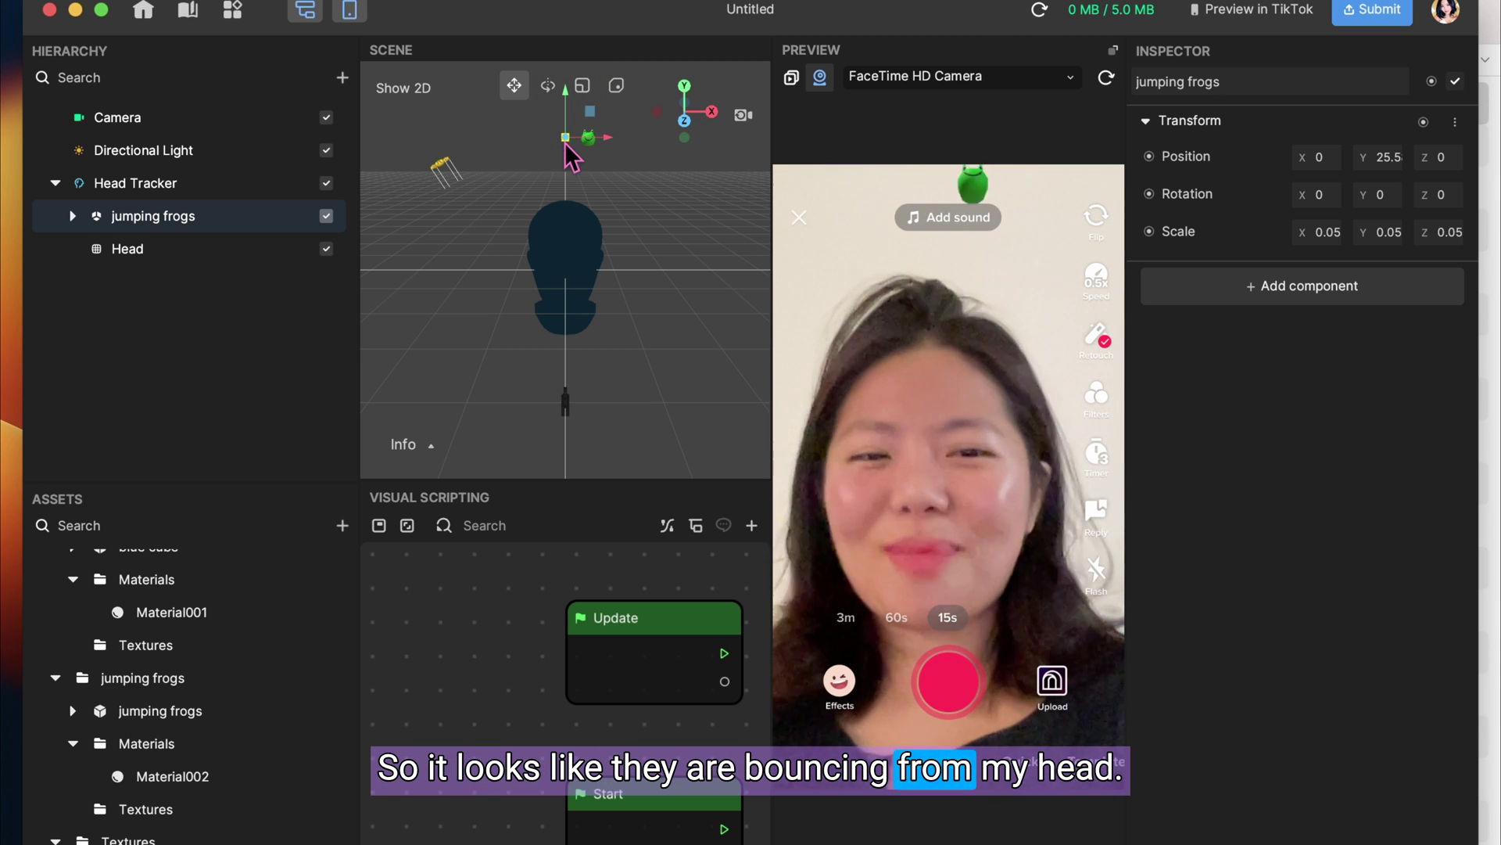